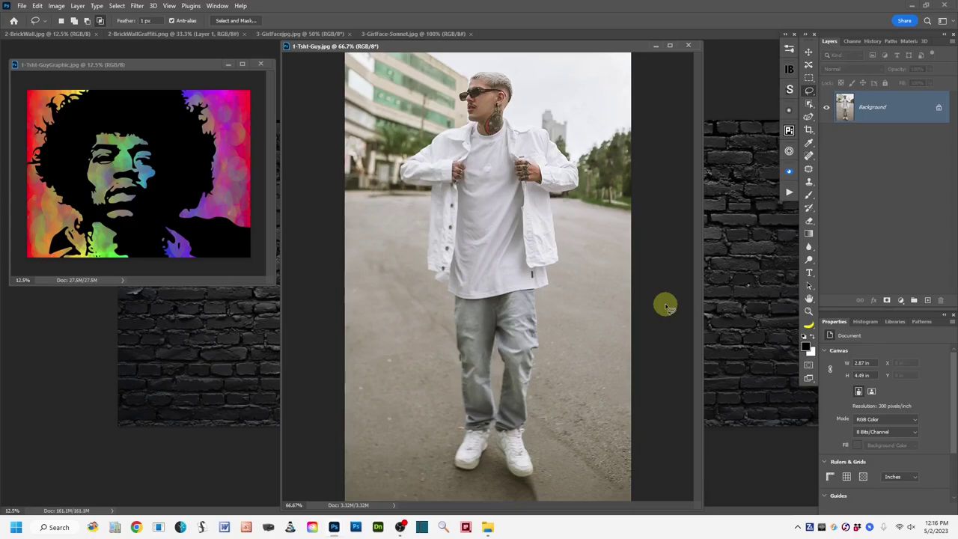
left_click(56, 6)
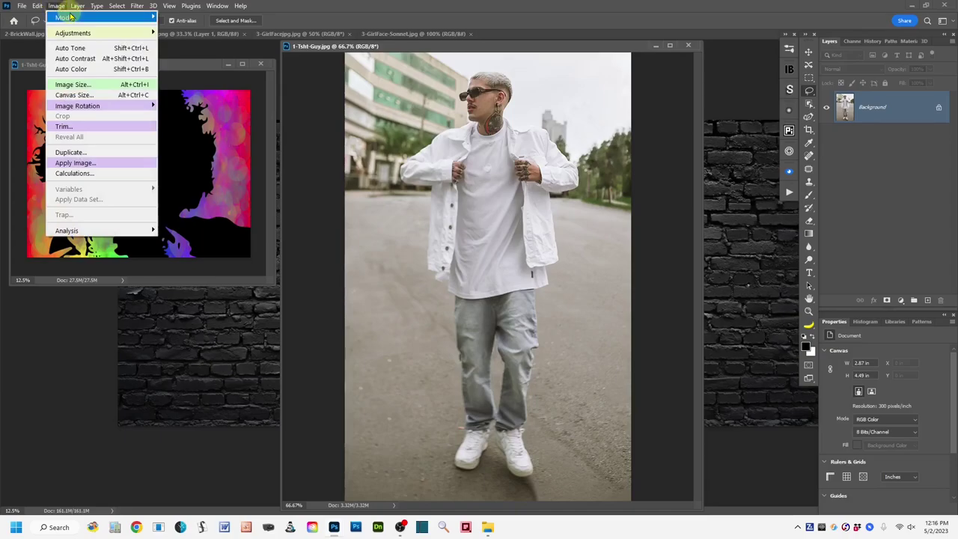
mouse_move(71, 18)
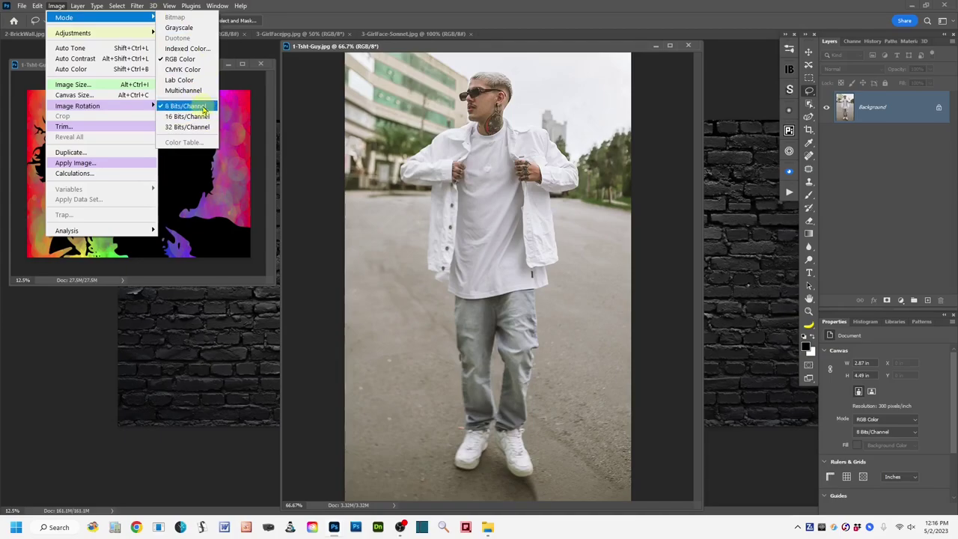
left_click(424, 15)
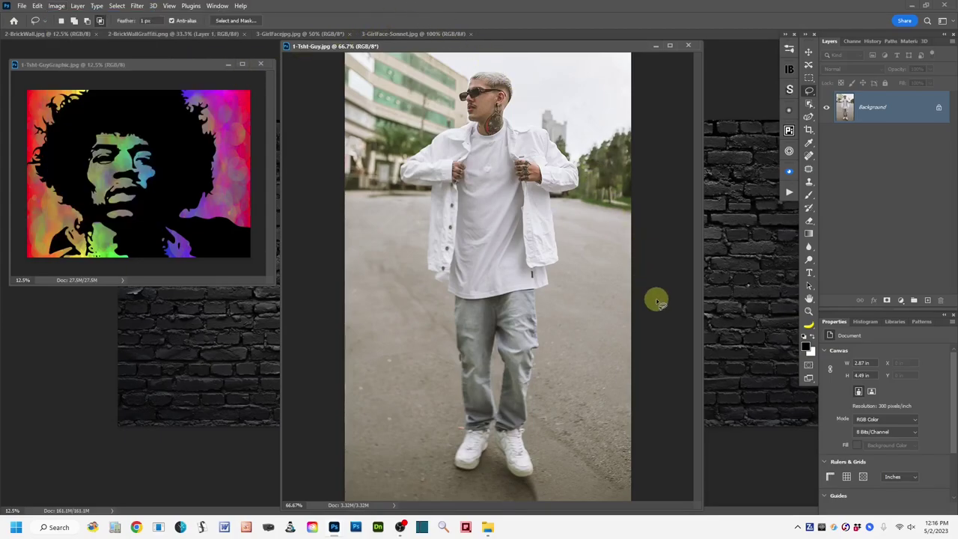
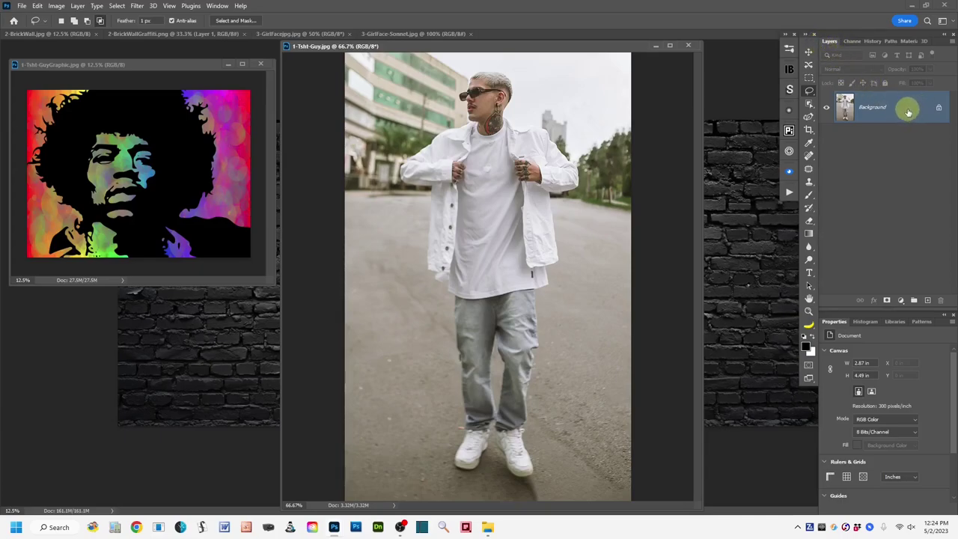
Step: Duplicate the Background layer of the T-shirt photo and rename the copy as Tsht Guy
left_click_drag(907, 112, 928, 302)
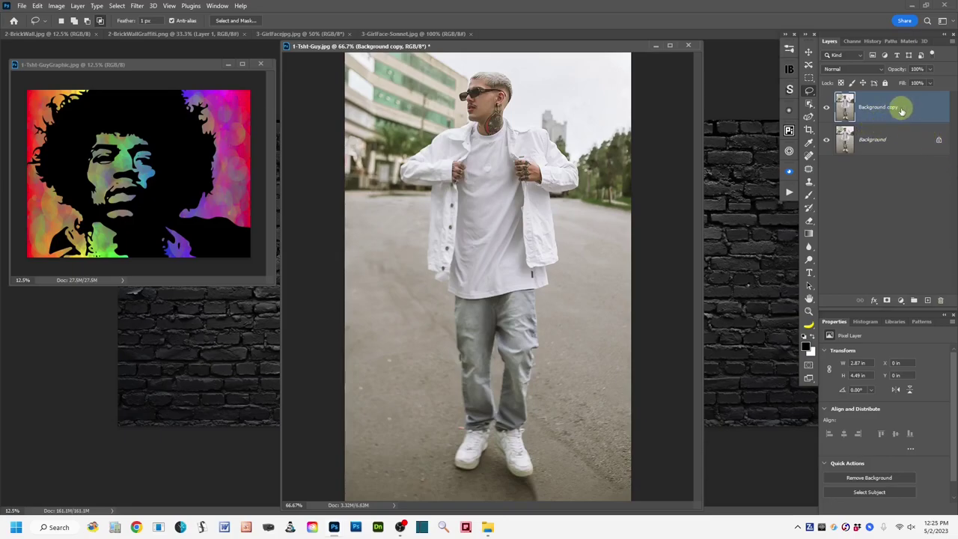
double_click(871, 109)
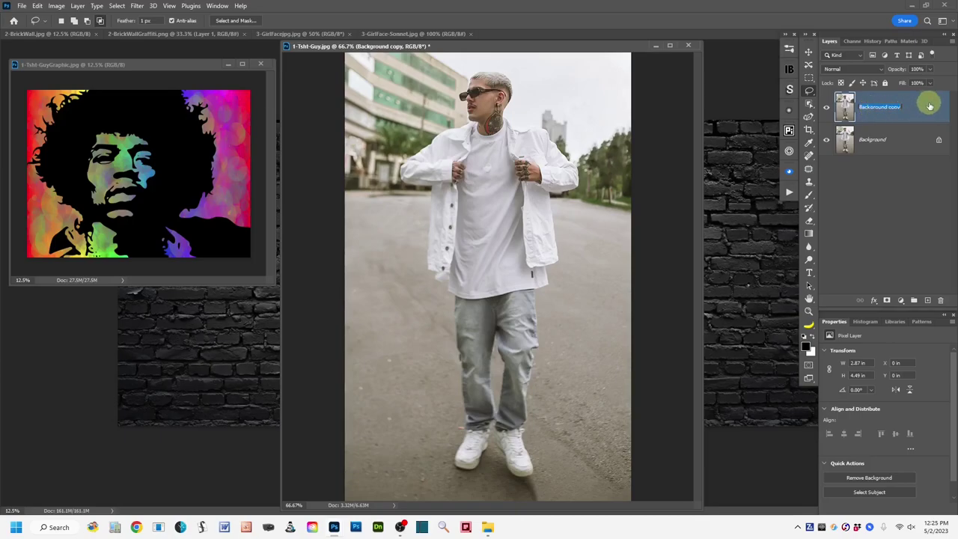
type("Tsht Guy")
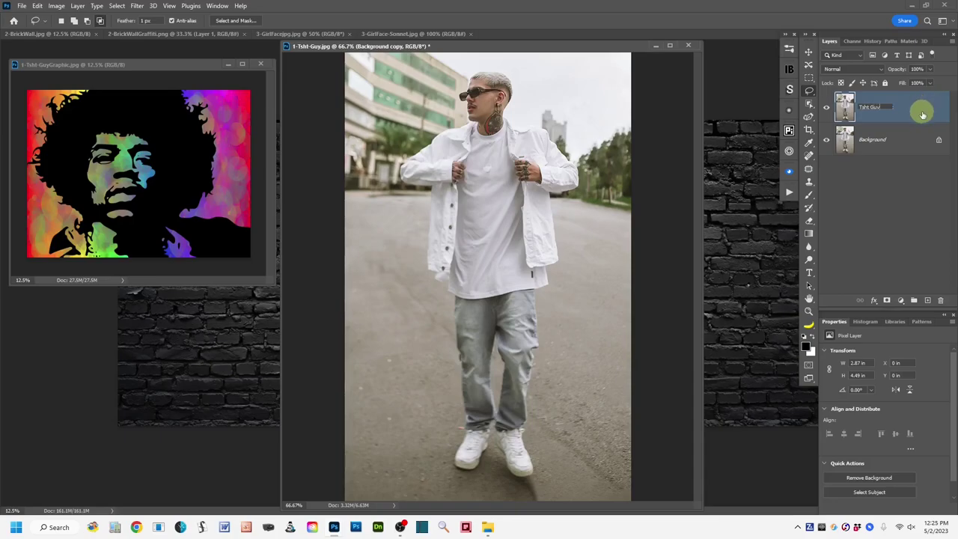
left_click(923, 114)
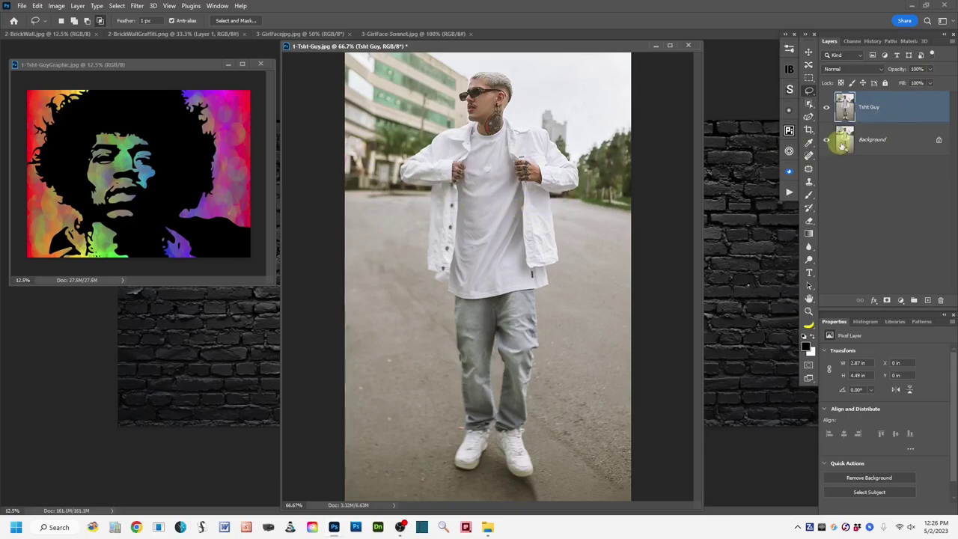
Step: Duplicate the Tsht Guy layer as Tsht Guy into a new document named Tsht Displacmnt Map
right_click(907, 113)
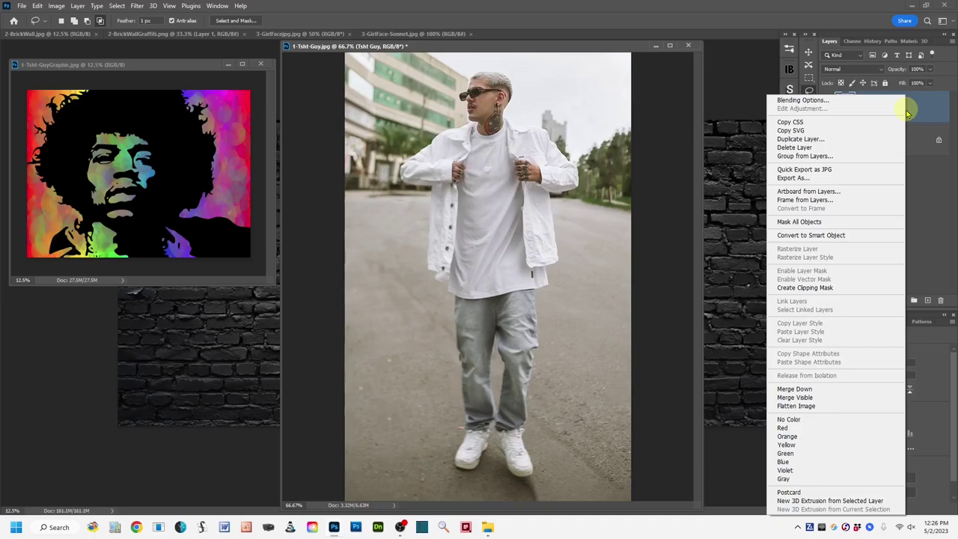
left_click(846, 141)
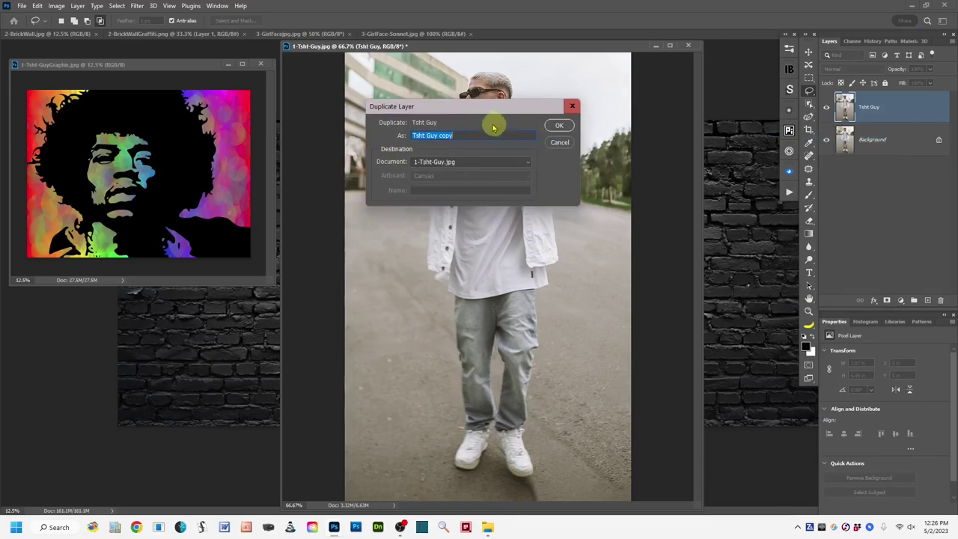
left_click_drag(486, 112, 584, 147)
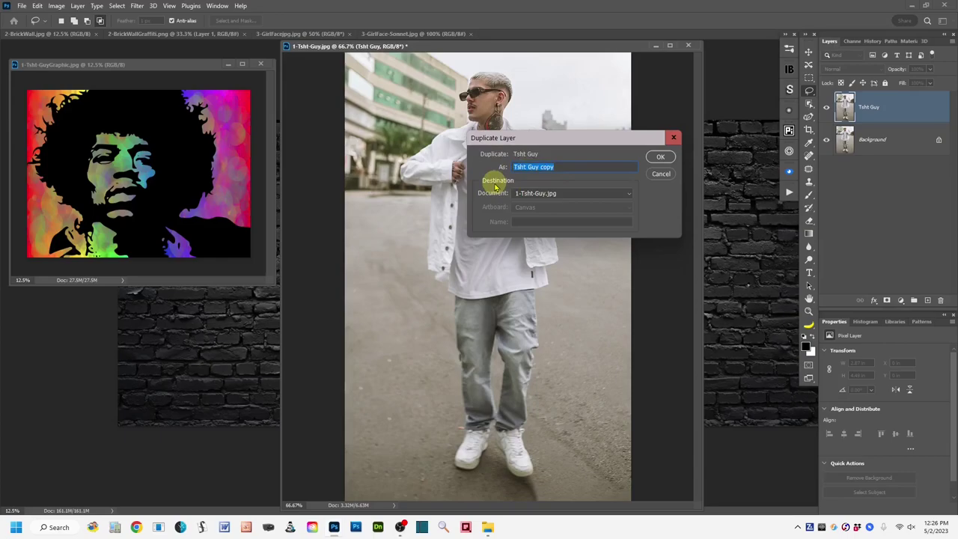
left_click(628, 194)
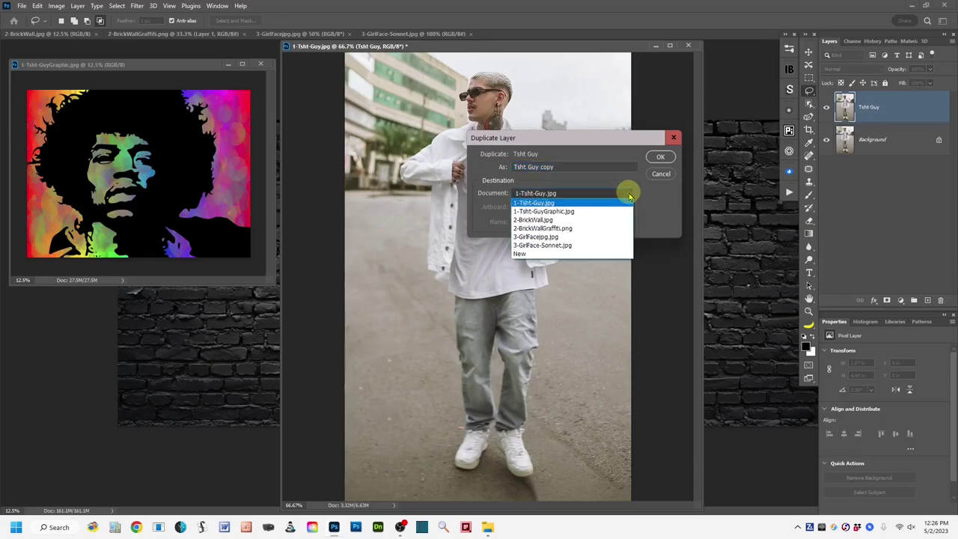
left_click(550, 254)
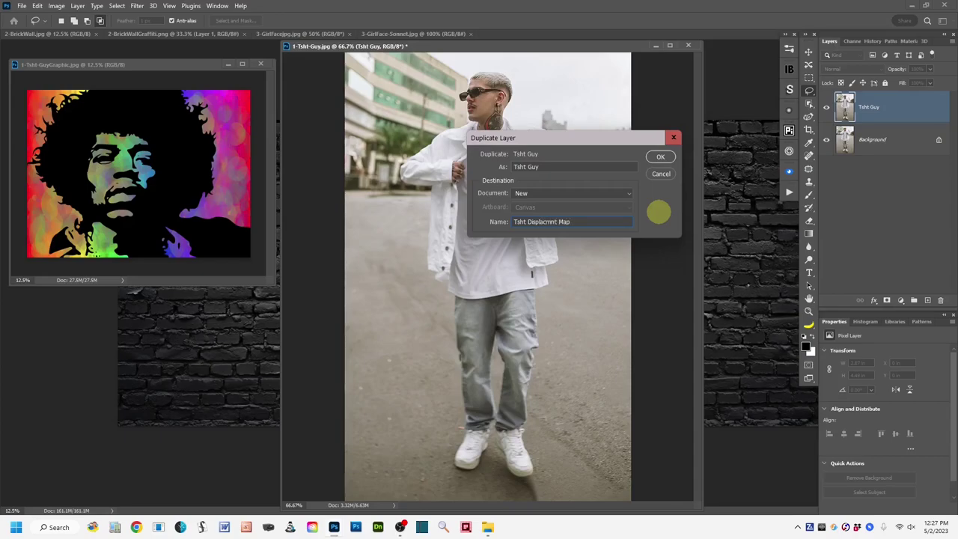
left_click(660, 159)
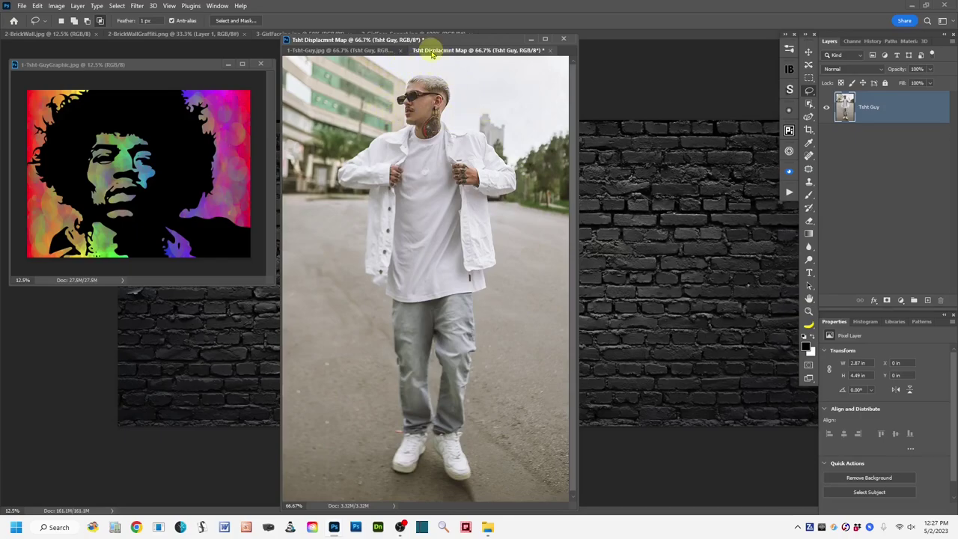
Step: Float the Tsht Displacmnt Map document in its own window, place it over the original photo and widen it
left_click_drag(436, 50, 466, 69)
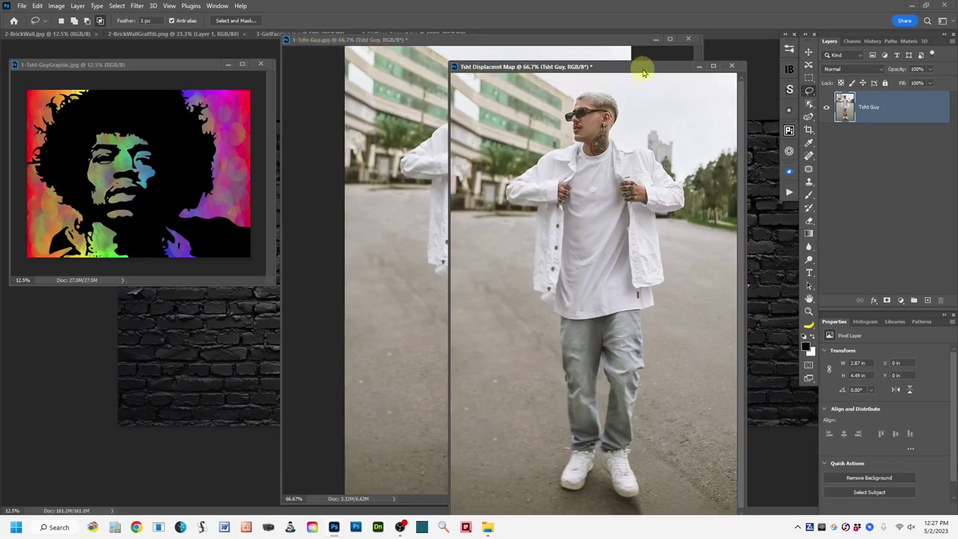
left_click_drag(643, 72, 438, 44)
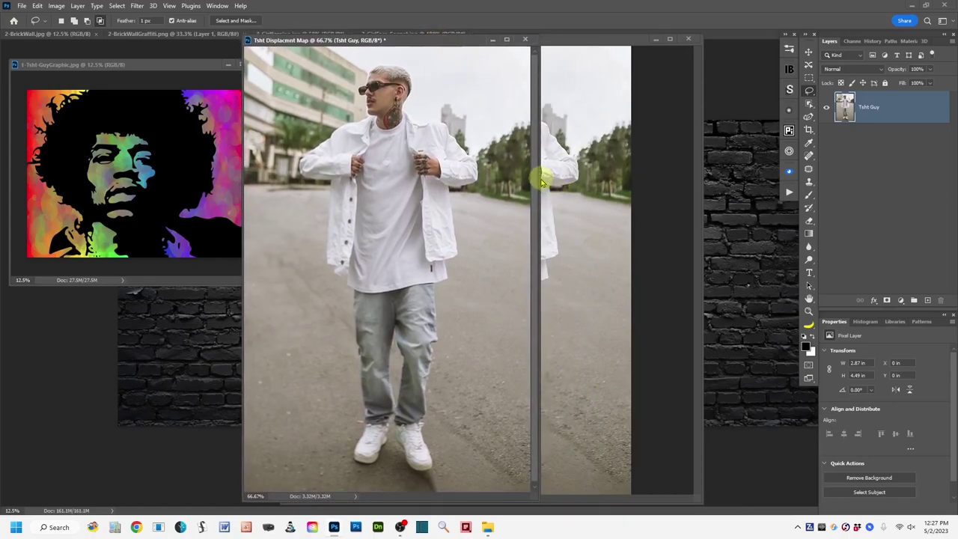
left_click_drag(540, 175, 741, 179)
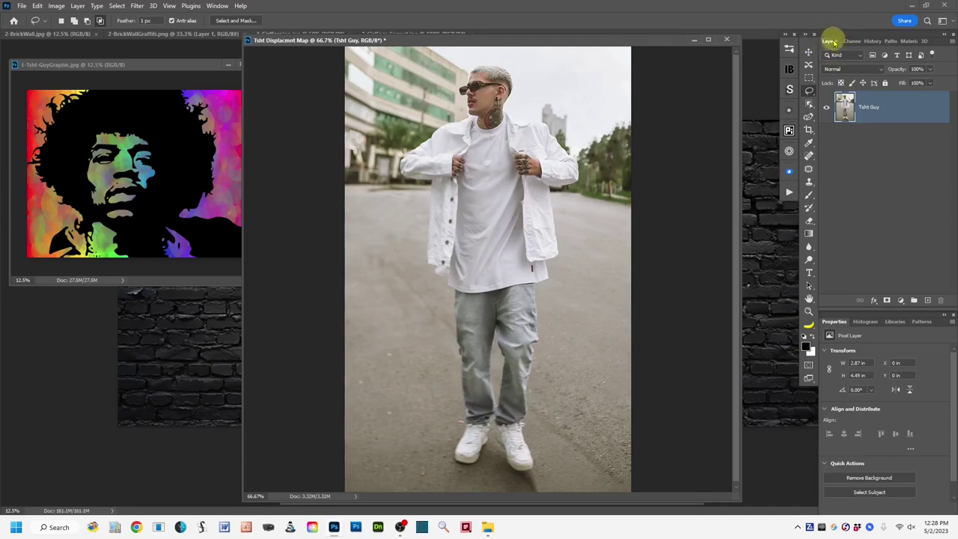
Step: Add a Black & White adjustment layer above the Tsht Guy layer and make its adjustment settings active
left_click(901, 301)
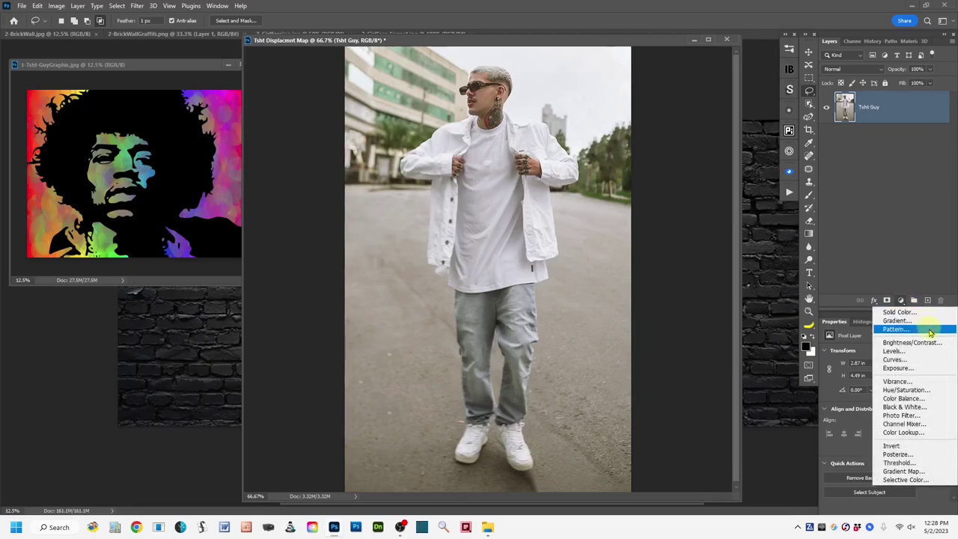
left_click(933, 408)
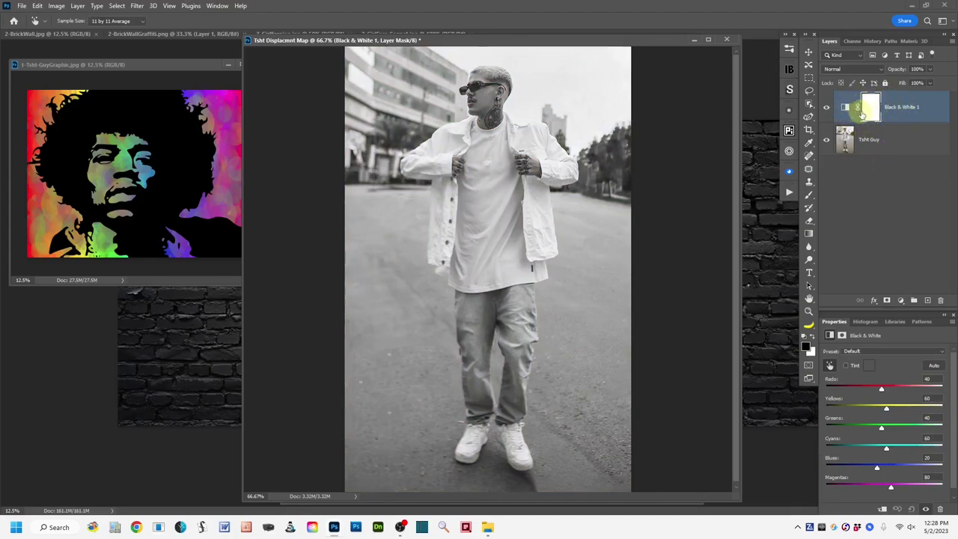
left_click(845, 108)
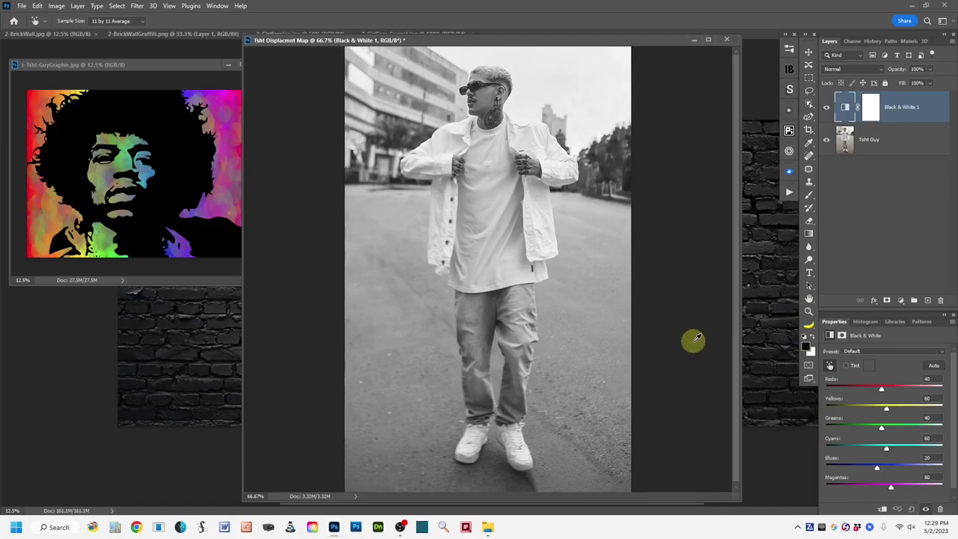
Step: Try the Black & White adjustment presets one after another, from Blue Filter through RA-MediumRedLowerBlue to Custom
left_click(942, 353)
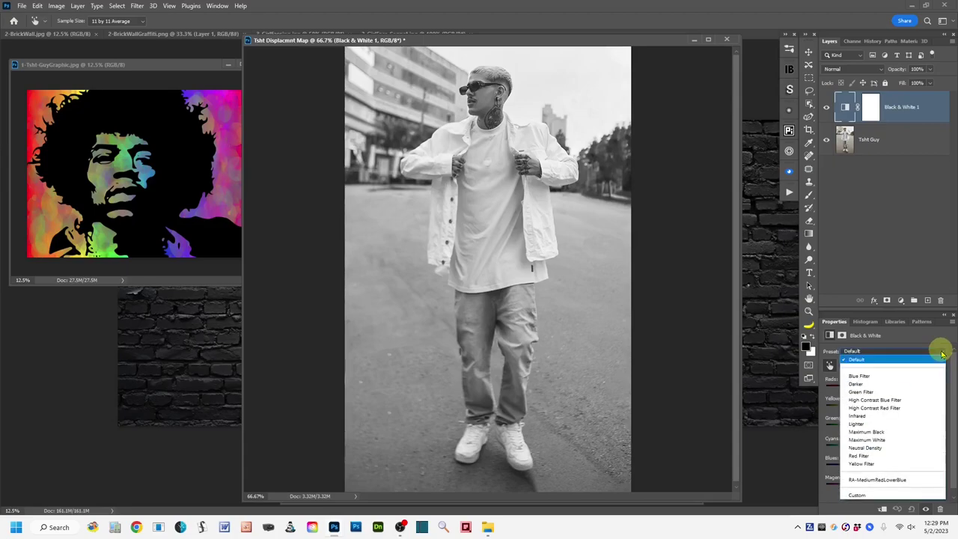
left_click(889, 380)
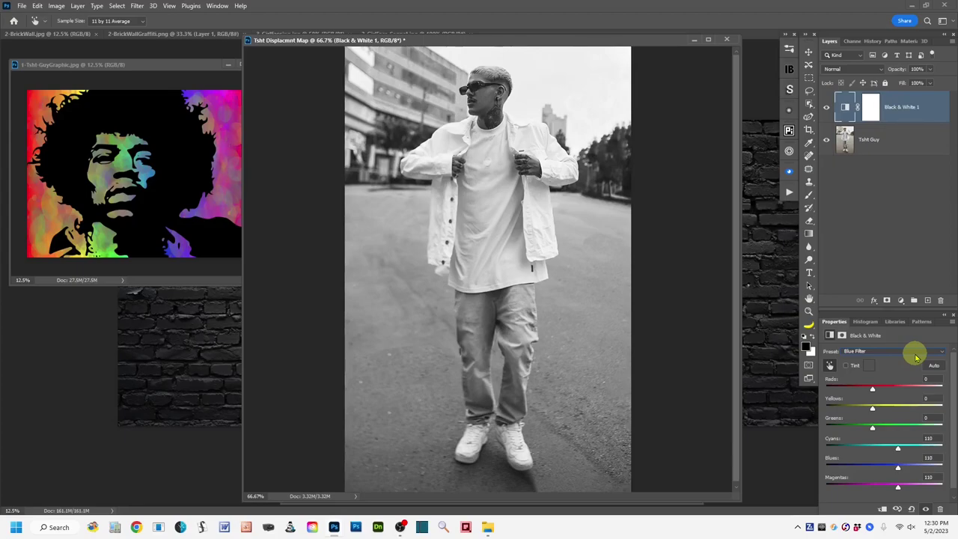
key("Down")
key("Down")
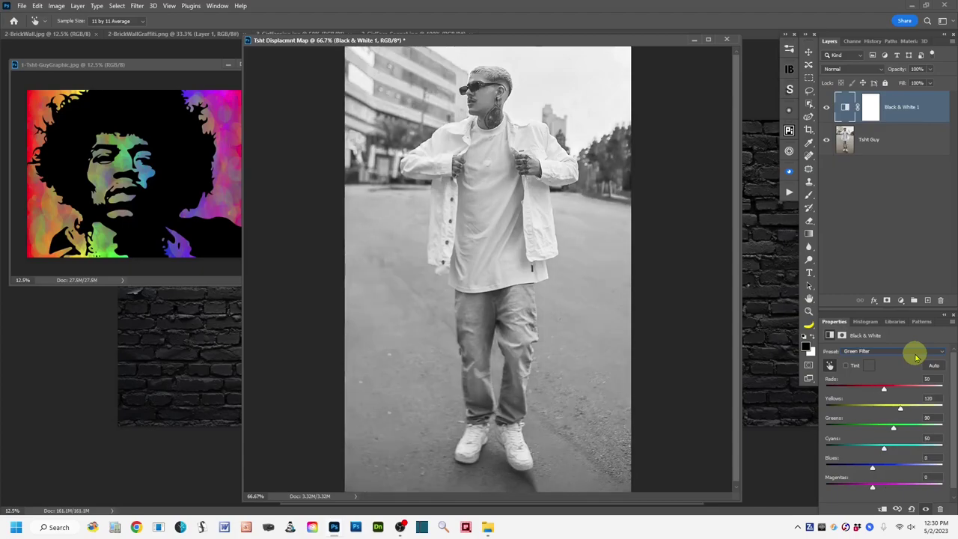
key("Down")
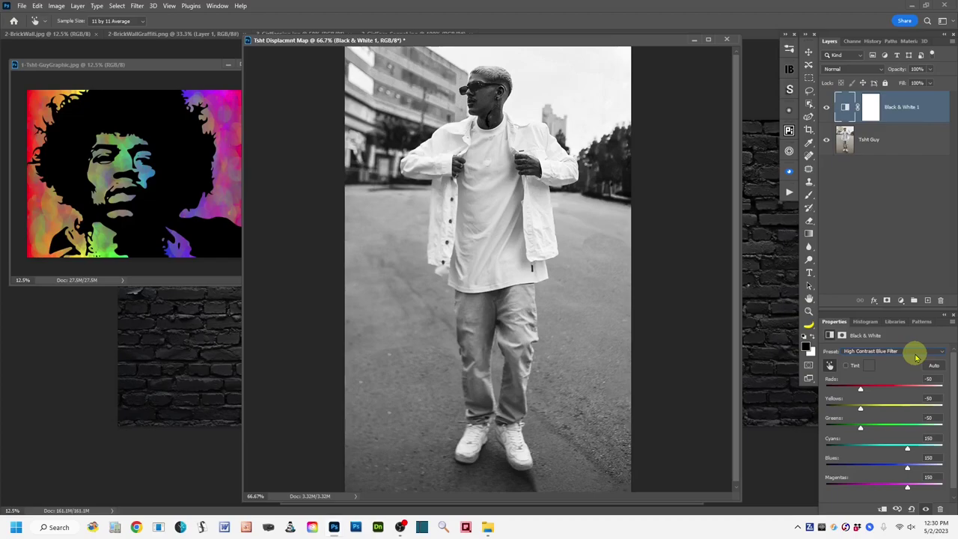
key("Down")
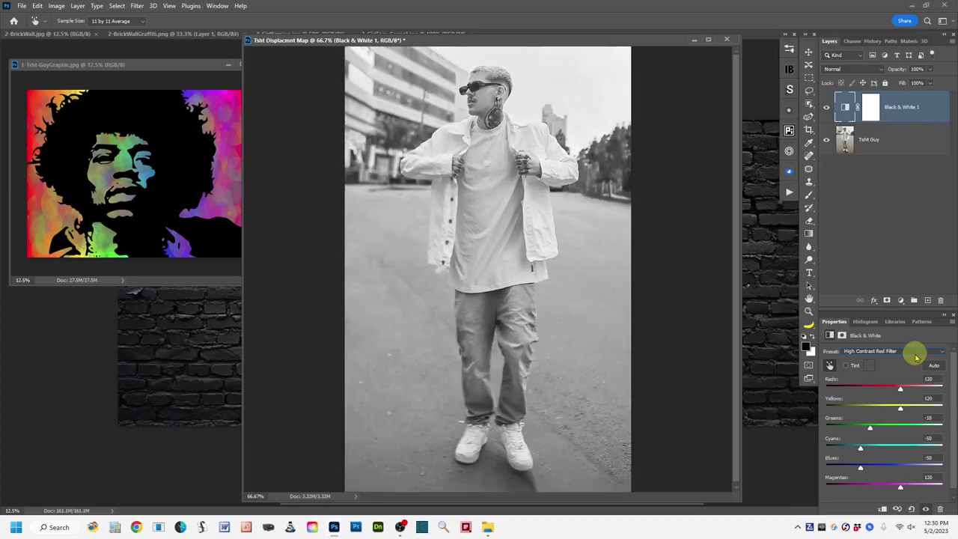
key("Down")
key("Down")
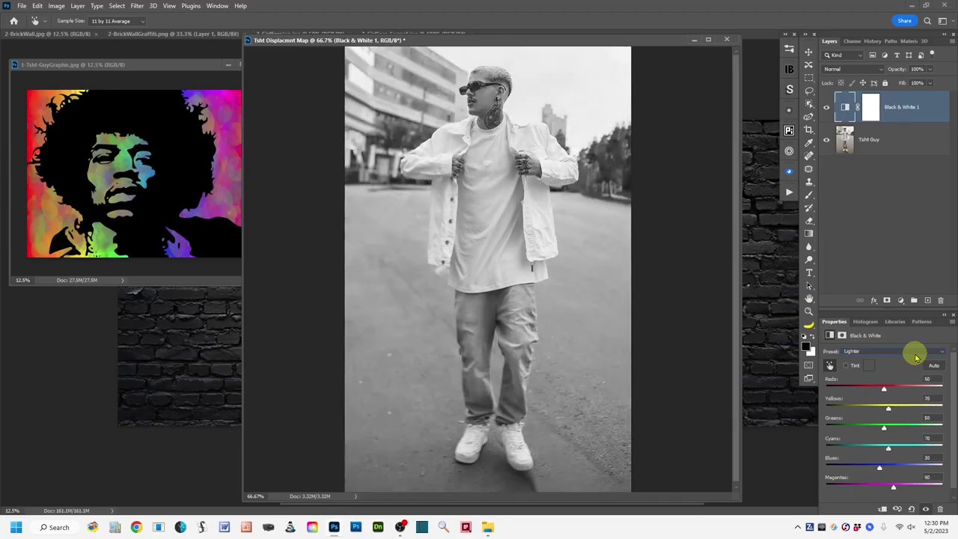
key("Down")
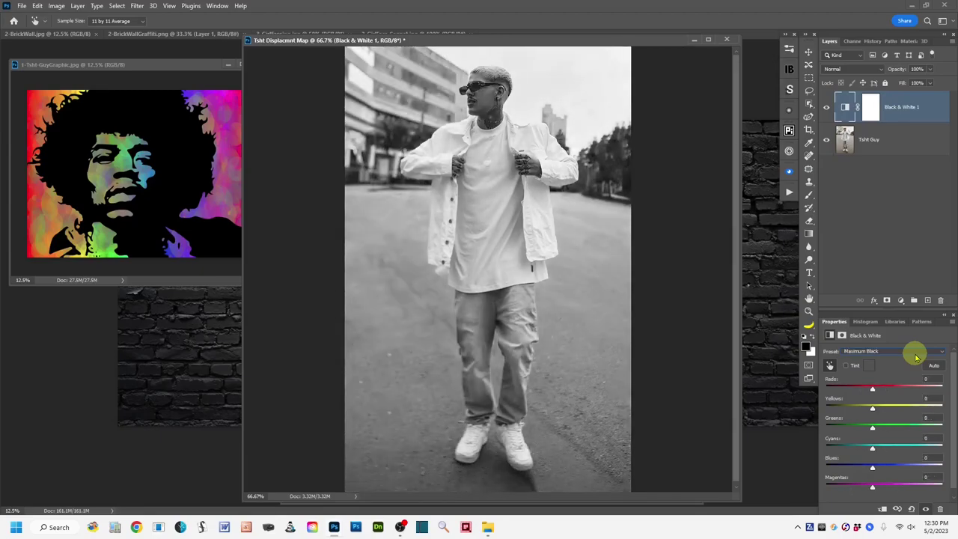
key("Down")
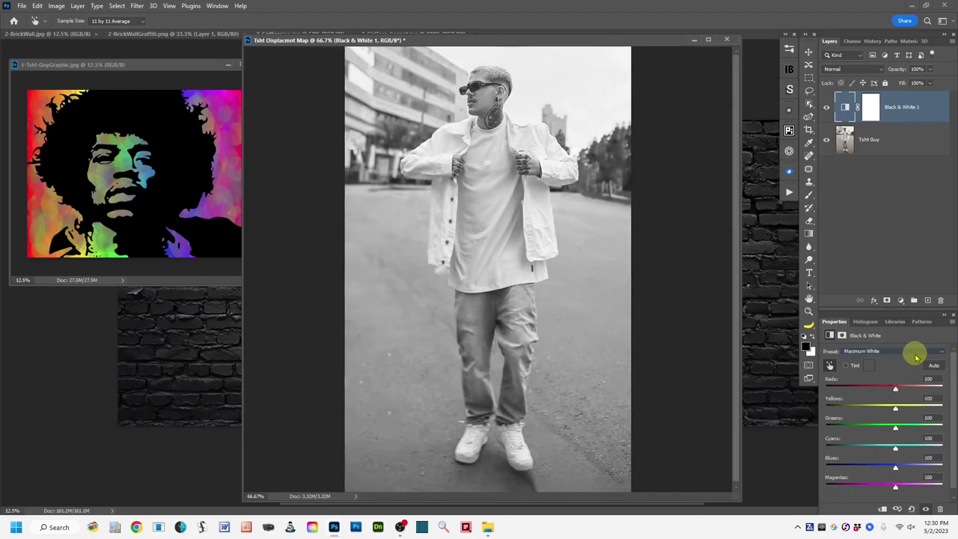
key("Down")
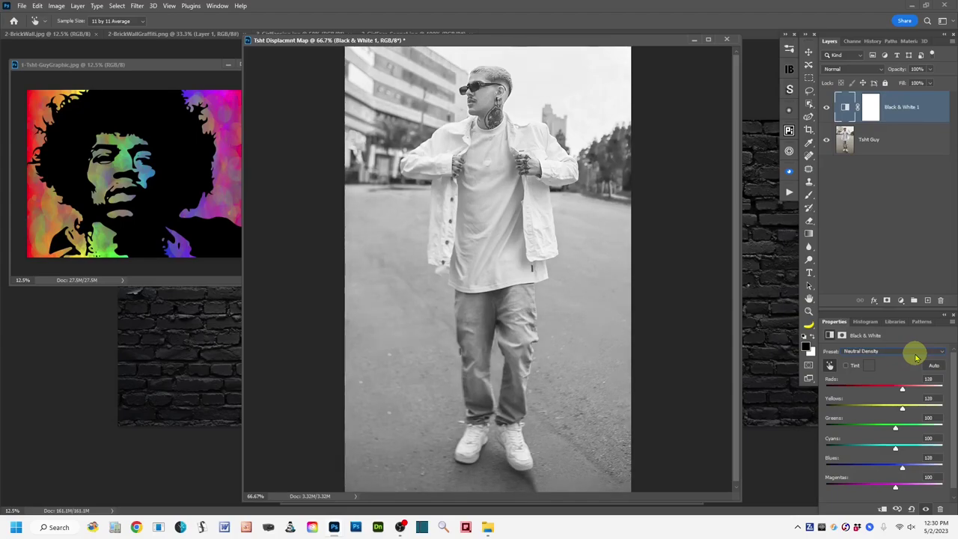
key("Down")
key("Down")
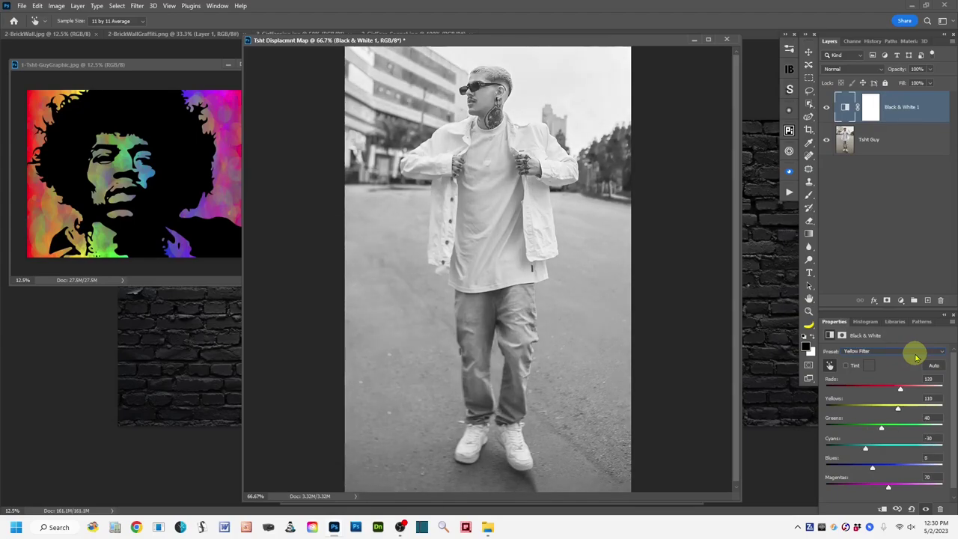
key("Down")
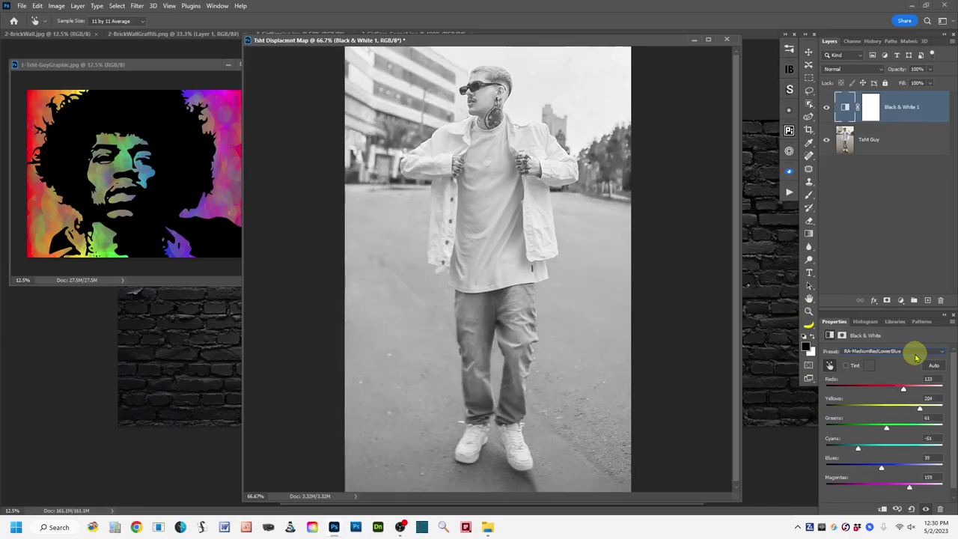
key("Down")
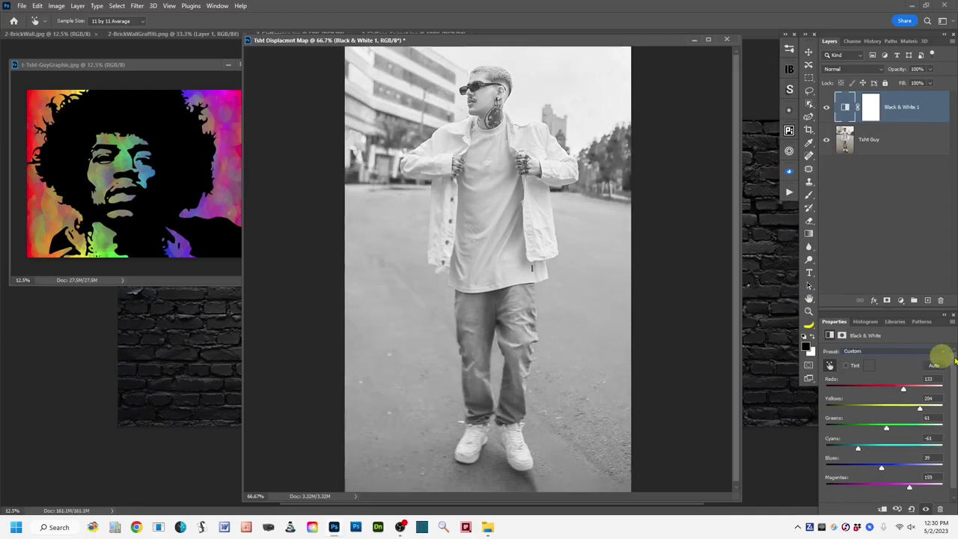
Step: Set the Black & White adjustment to the High Contrast Blue Filter preset and add a new blank layer above it
left_click(942, 353)
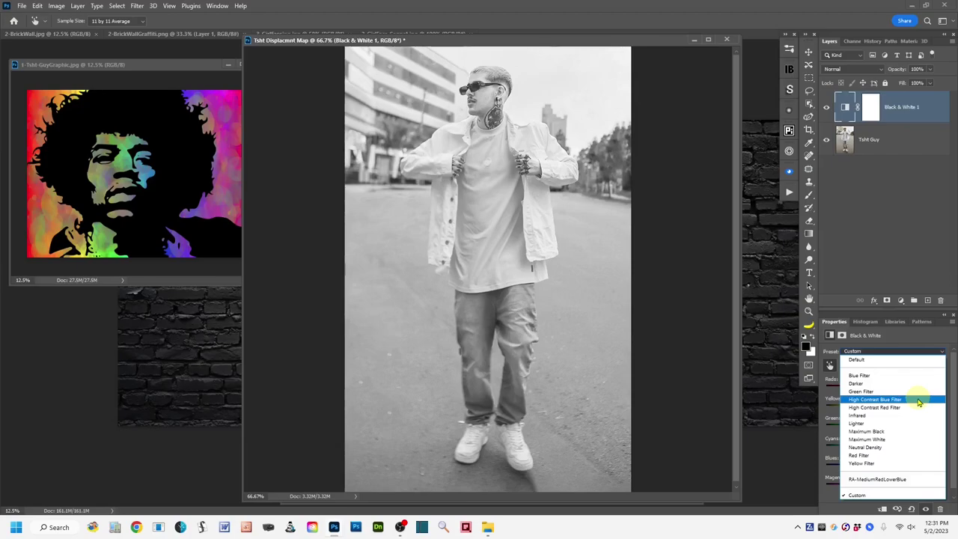
left_click(919, 401)
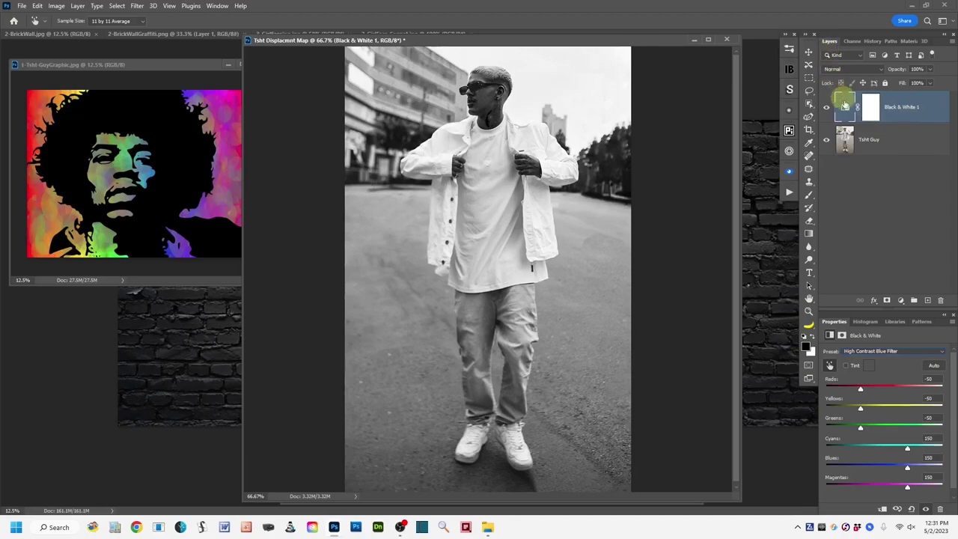
left_click(928, 301)
key("l")
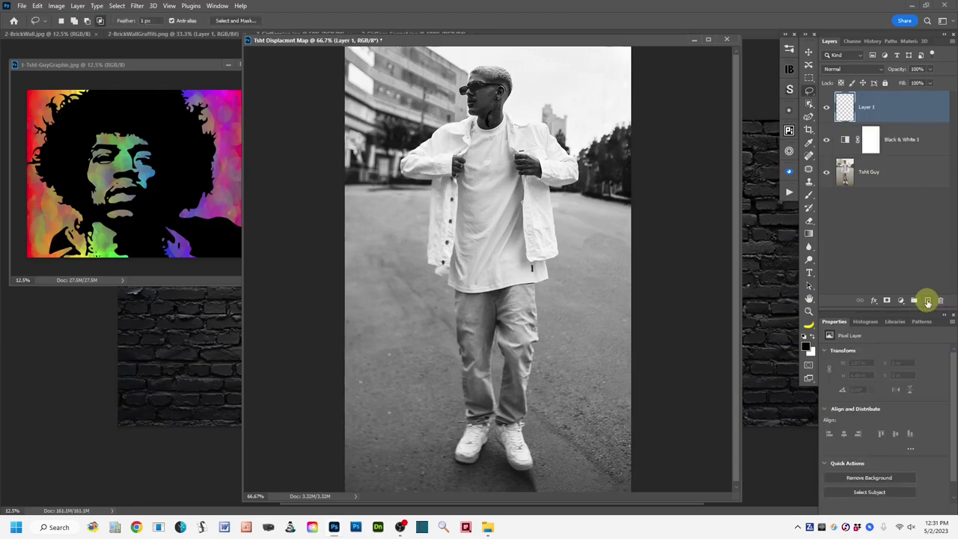
Step: Rename the new blank layer as Stamp Layer and stamp all visible layers into it
double_click(865, 108)
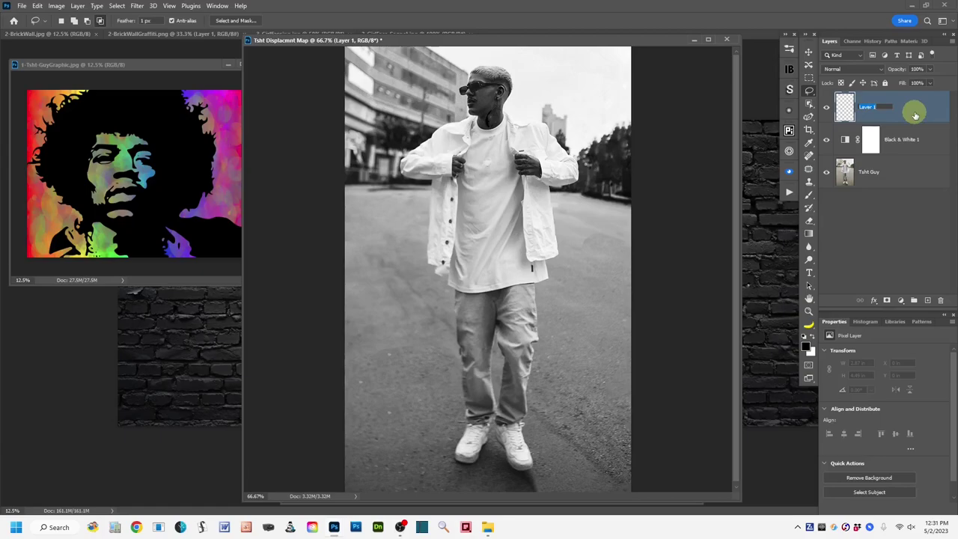
type("Stamp Layer")
key("Return")
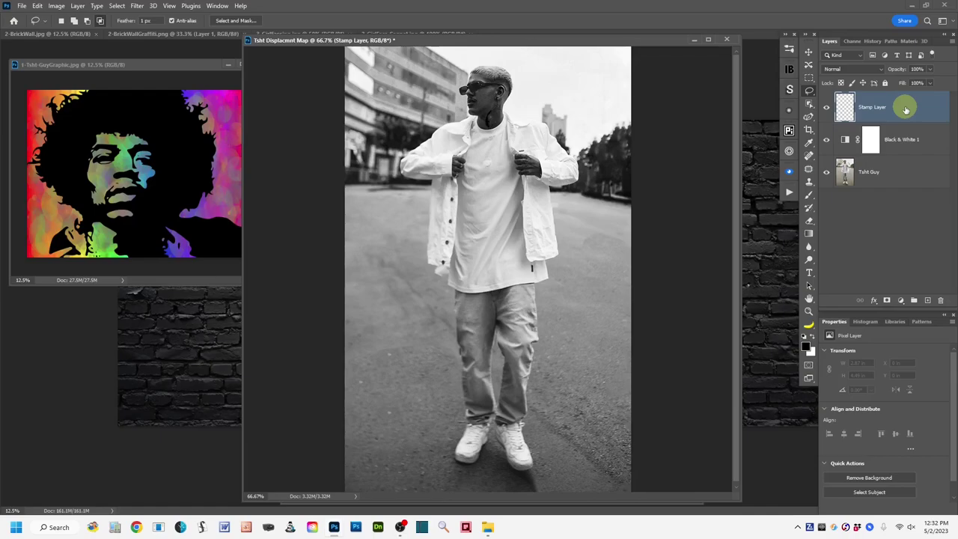
key("ctrl+shift+alt+e")
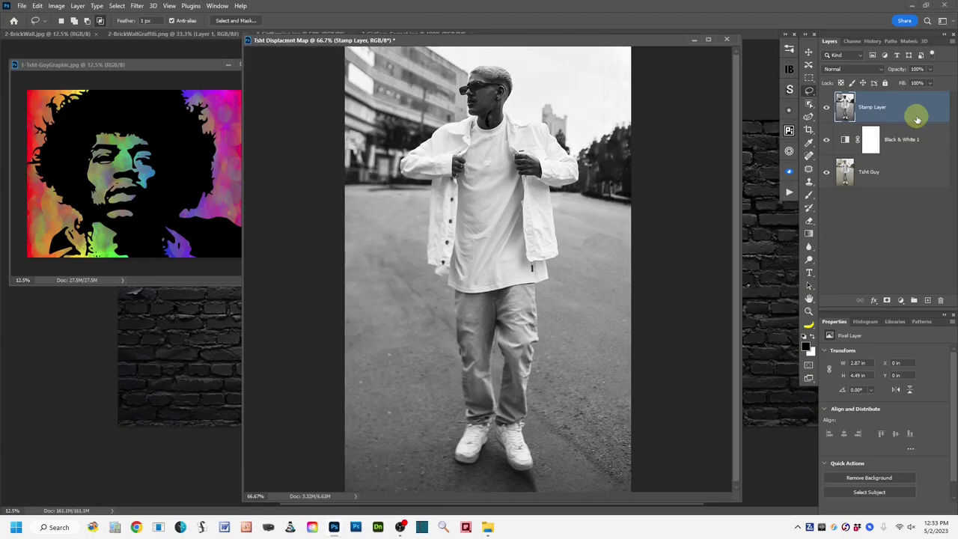
Step: Apply a Gaussian Blur with a radius of 1.0 pixels to the Stamp Layer, judging the effect on the shirt folds
key("ctrl+plus")
key("ctrl+plus")
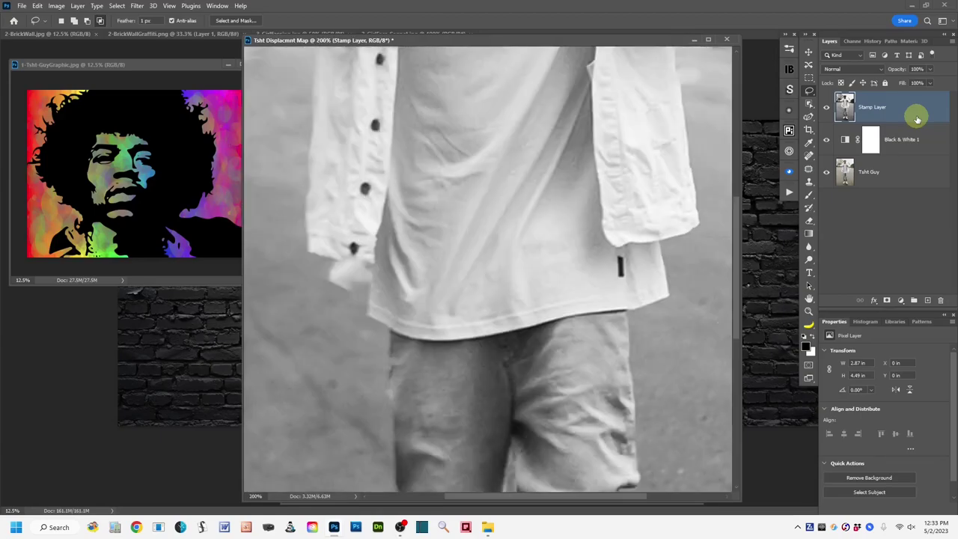
mouse_move(594, 177)
left_mouse_down()
mouse_move(583, 197)
mouse_move(584, 316)
left_mouse_up()
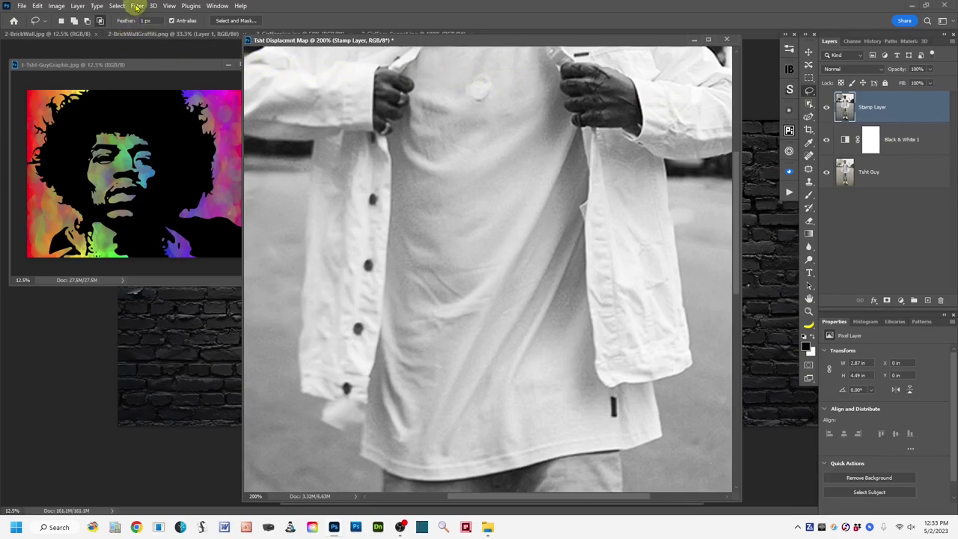
left_click(137, 7)
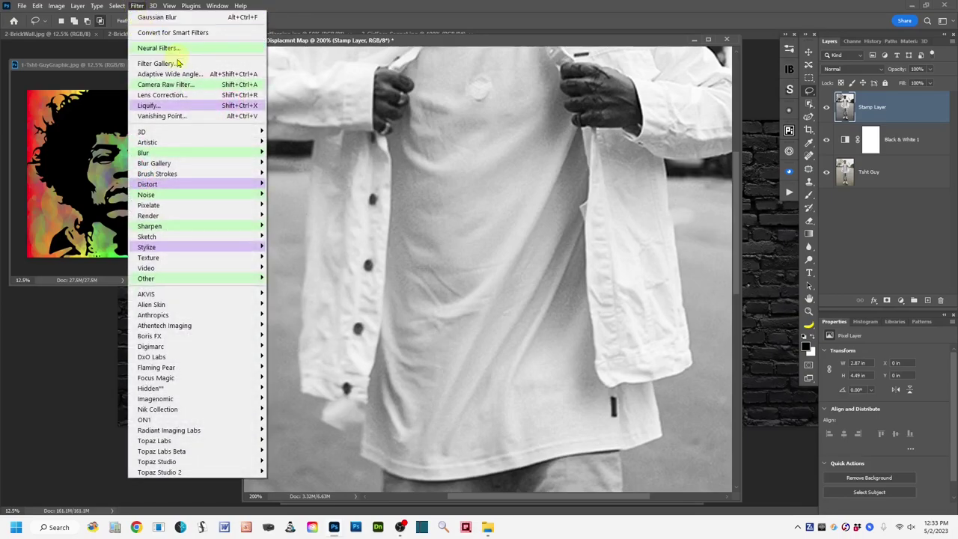
mouse_move(205, 152)
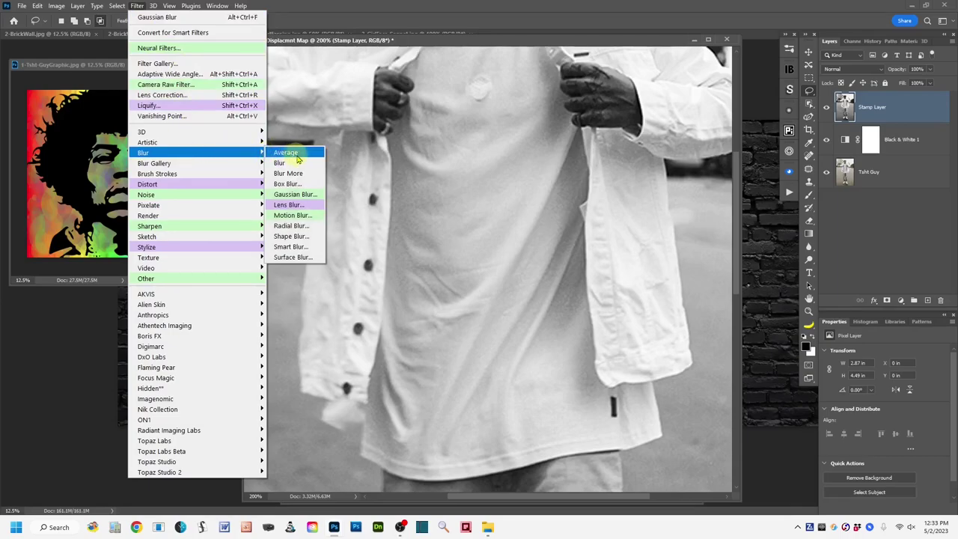
left_click(318, 193)
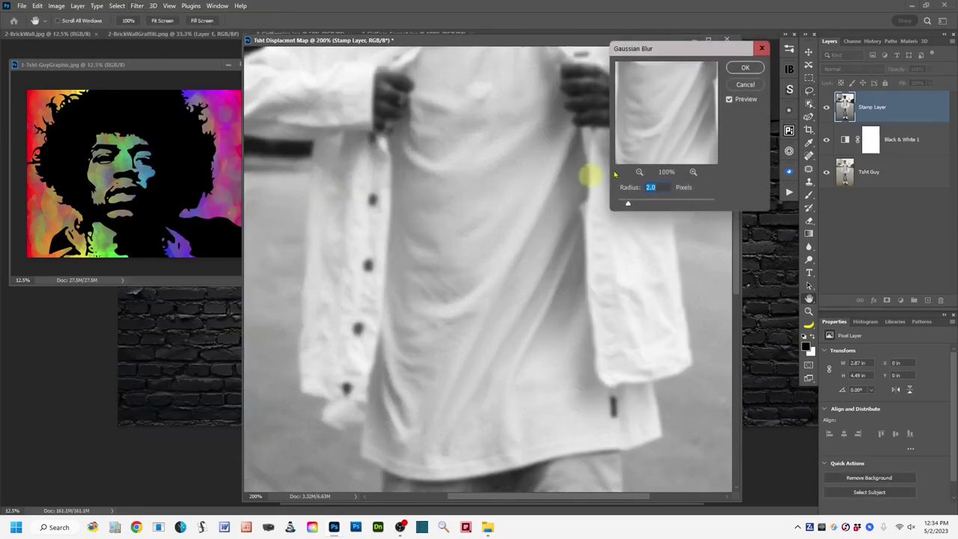
left_click_drag(676, 51, 657, 78)
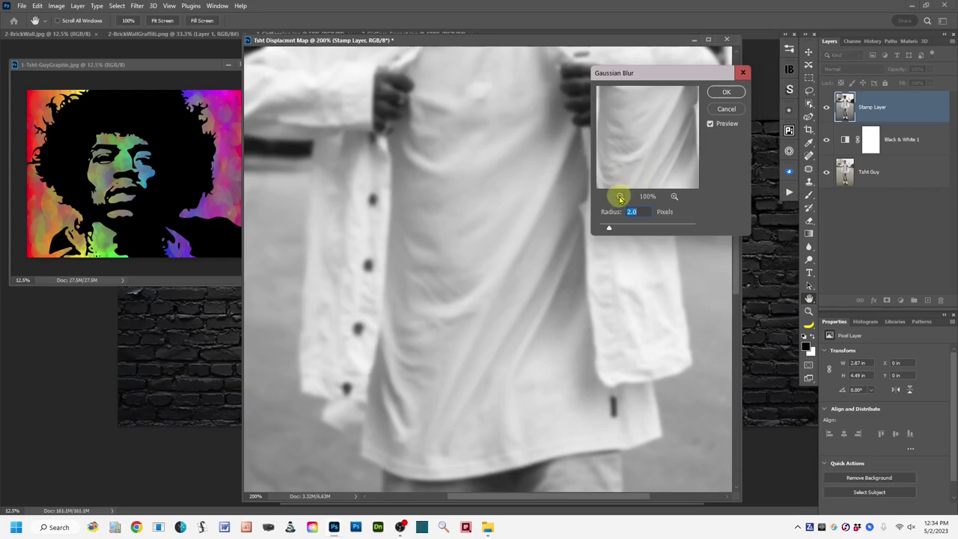
left_click(619, 196)
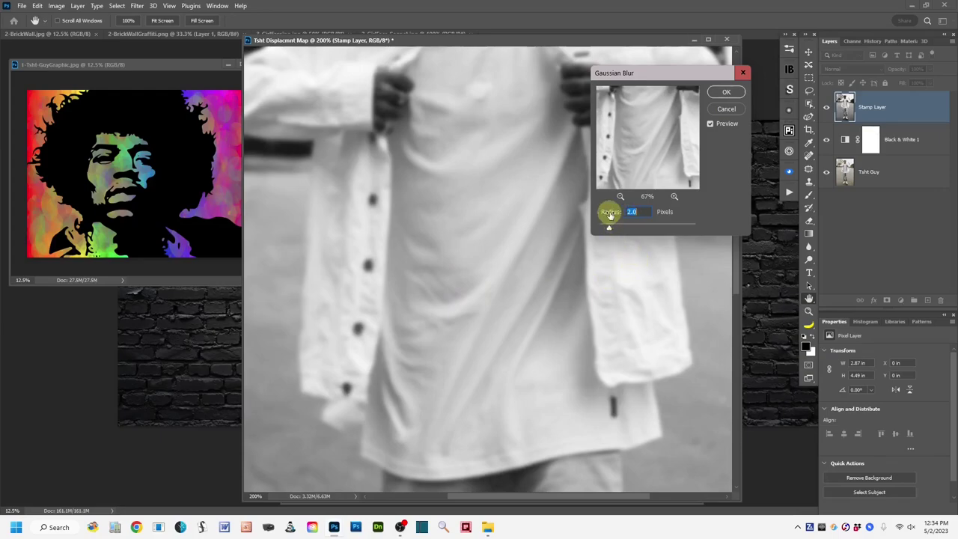
mouse_move(608, 226)
left_mouse_down()
mouse_move(633, 227)
mouse_move(599, 229)
left_mouse_up()
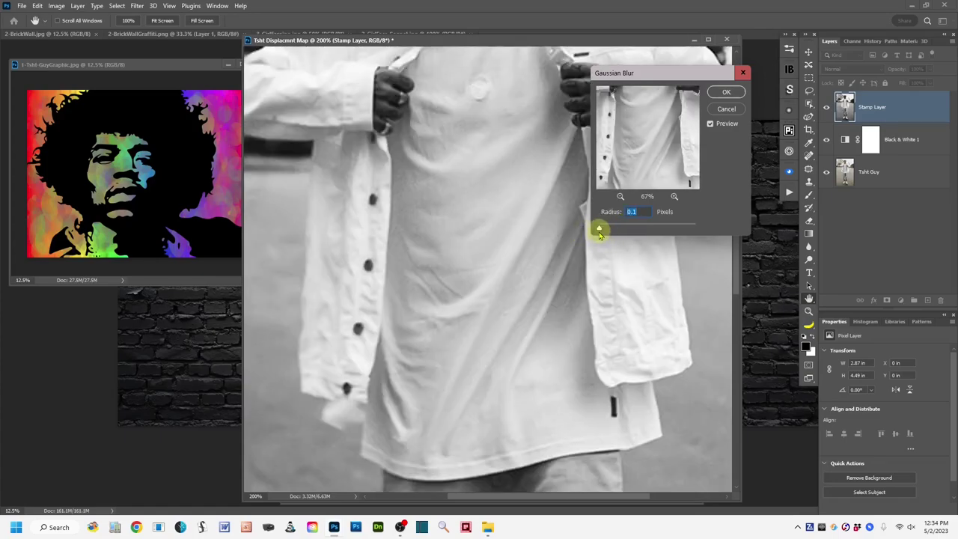
left_click_drag(598, 231, 604, 232)
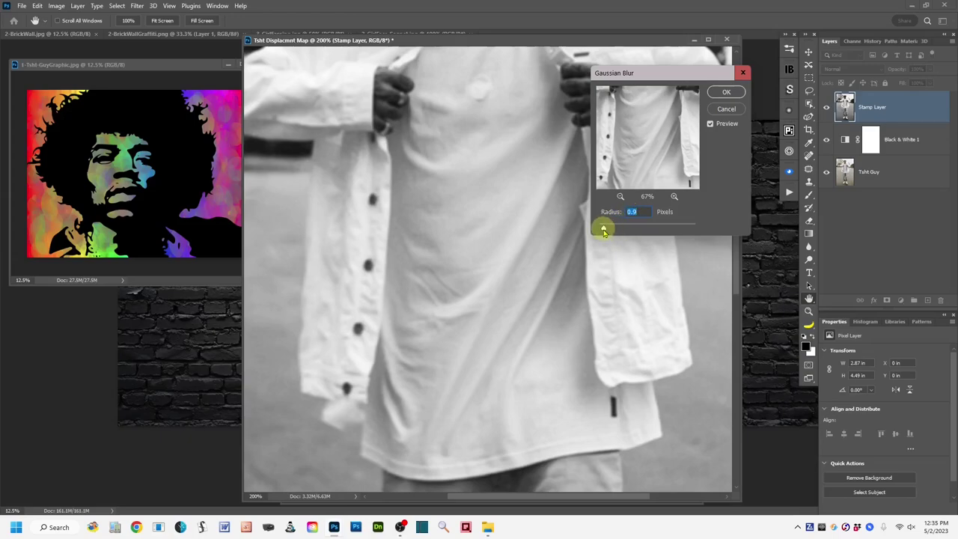
left_click_drag(603, 231, 604, 231)
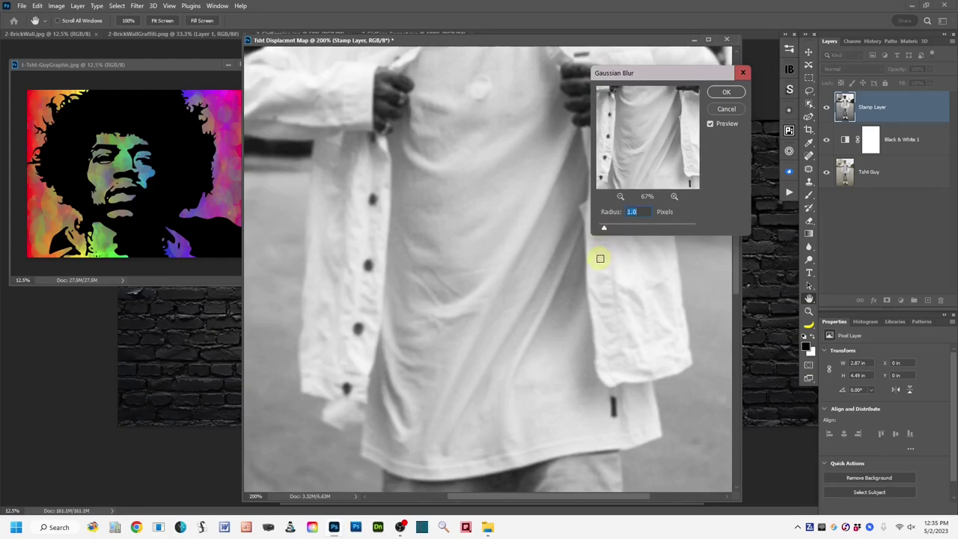
left_click(673, 197)
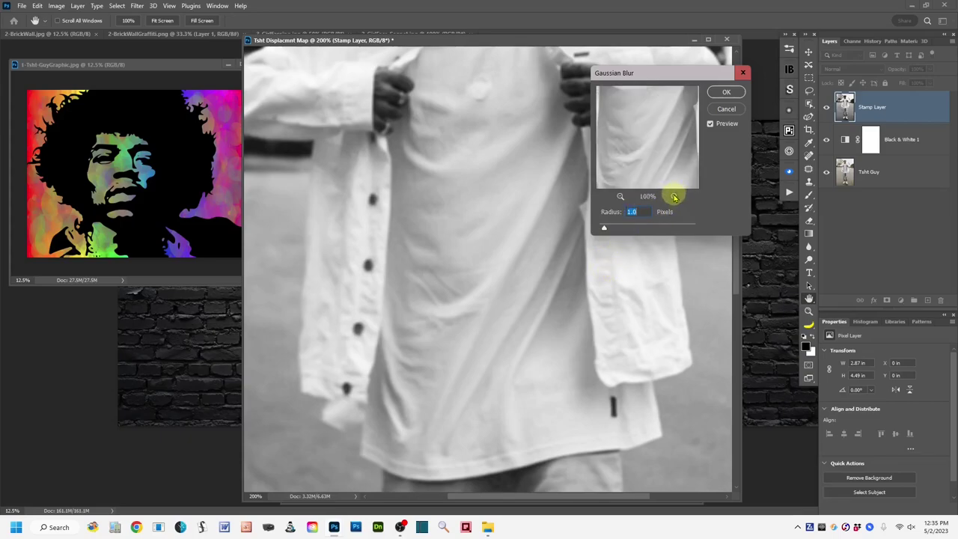
left_click(673, 197)
mouse_move(663, 175)
left_mouse_down()
mouse_move(685, 133)
mouse_move(666, 142)
mouse_move(663, 158)
left_mouse_up()
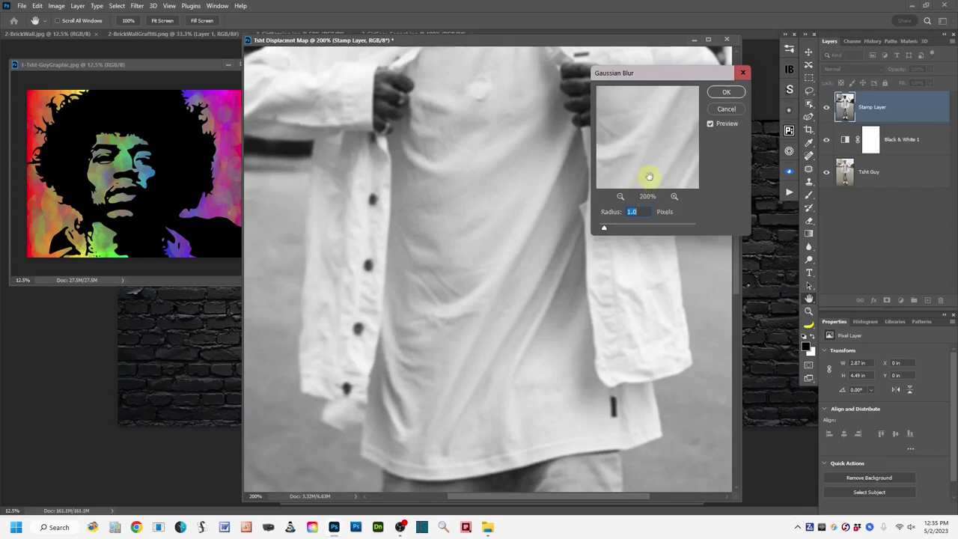
left_click(726, 92)
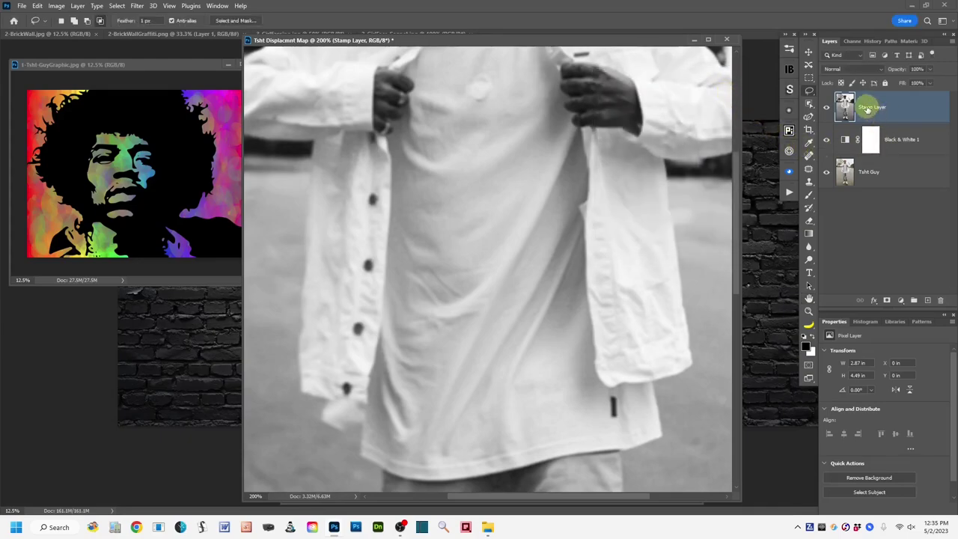
Step: Rename the stamped layer as Stamp Layer + Gaussian Blur
double_click(872, 109)
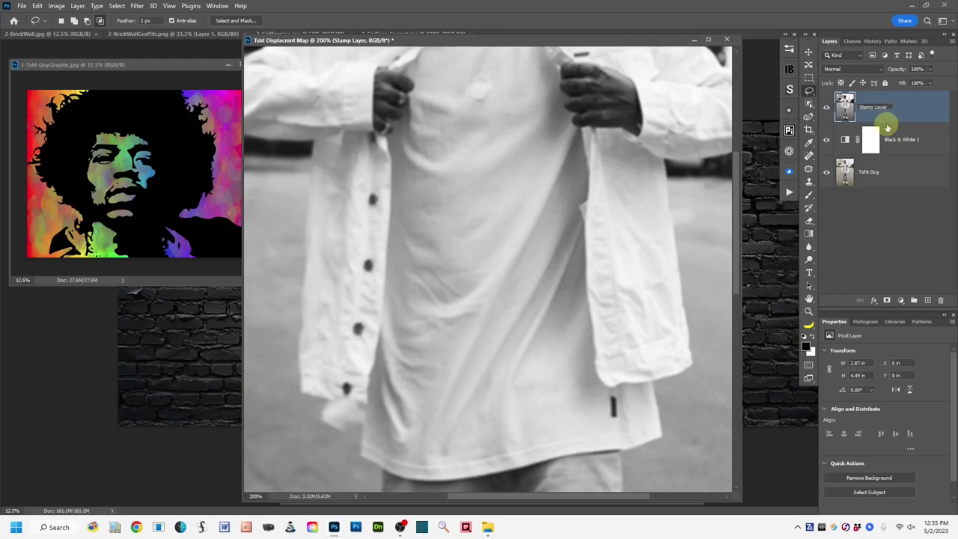
type("+ Gaussia")
type("n Blur")
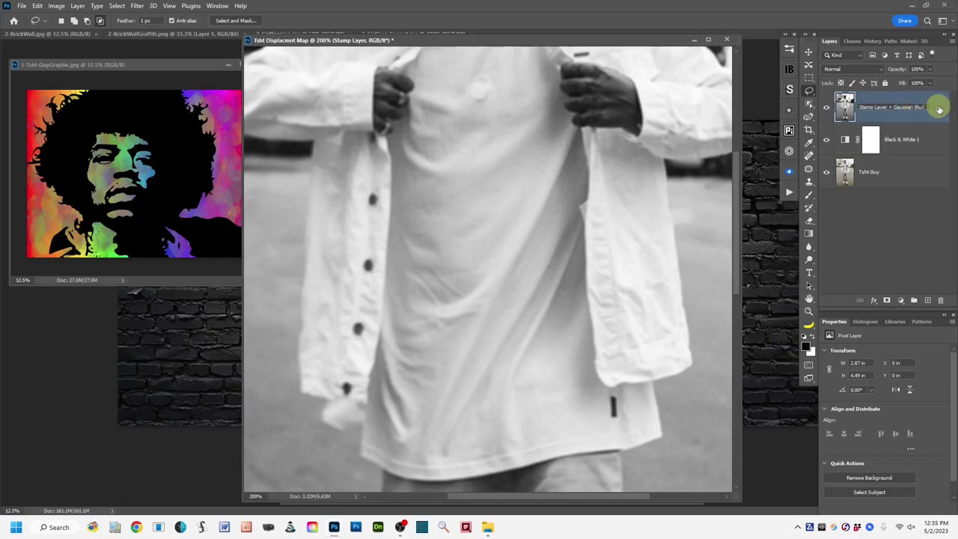
key("Return")
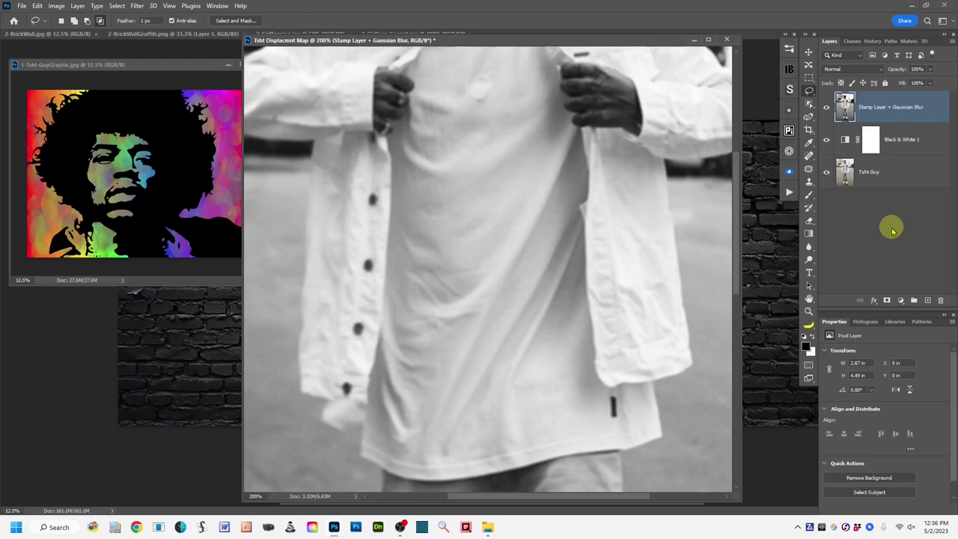
Step: Apply Levels to the blurred stamp layer with input values of 3 for shadows, 0.71 for midtones and 251 for highlights
key("ctrl+l")
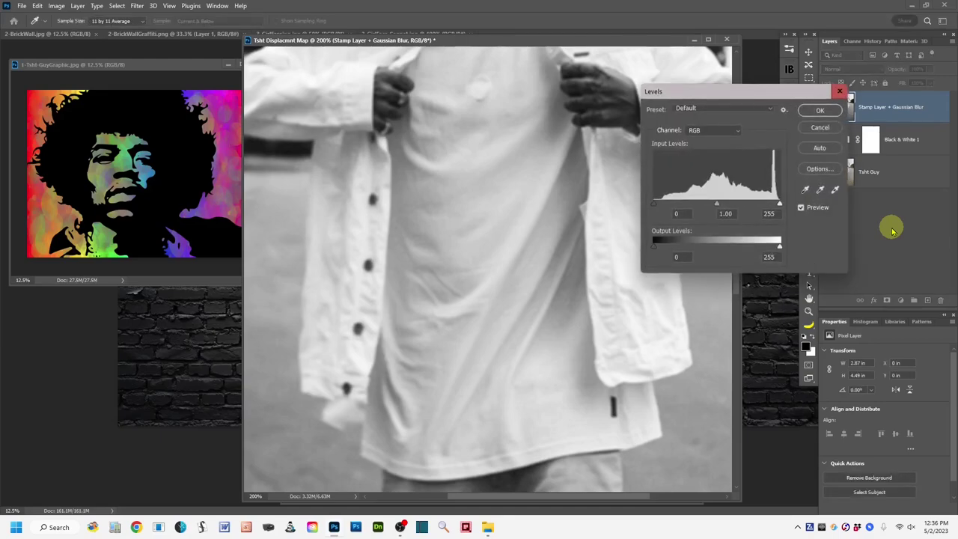
left_click_drag(723, 93, 657, 95)
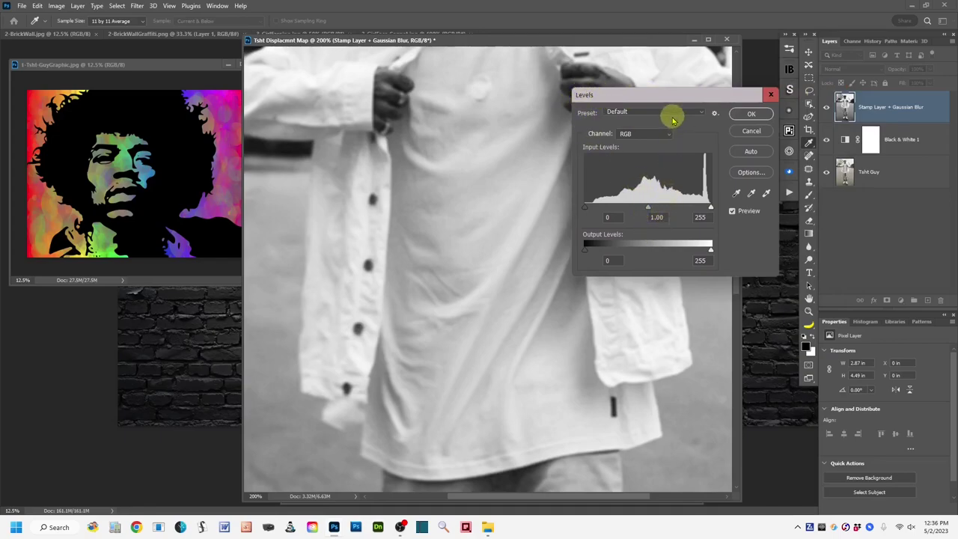
left_click_drag(669, 96, 669, 68)
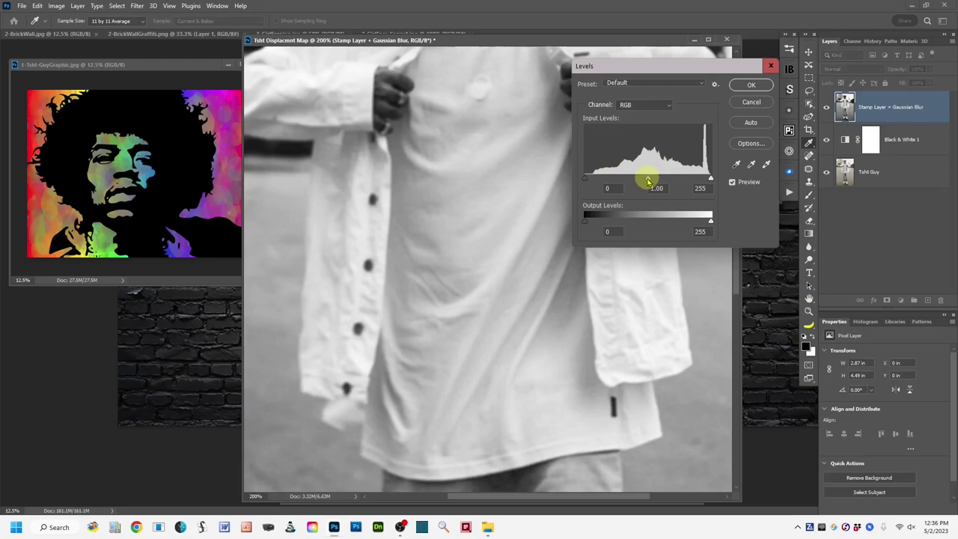
left_click_drag(648, 181, 661, 182)
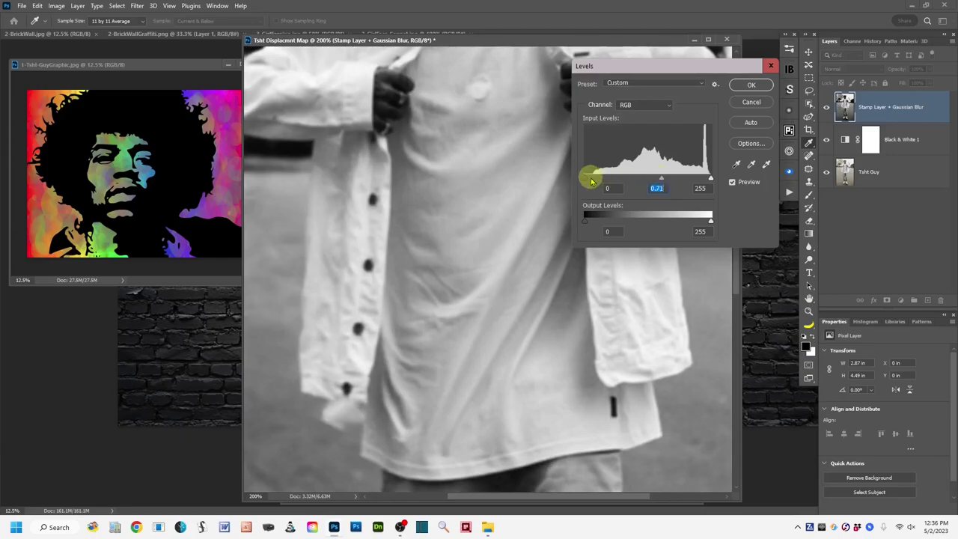
left_click_drag(584, 181, 587, 183)
left_click_drag(711, 178, 708, 181)
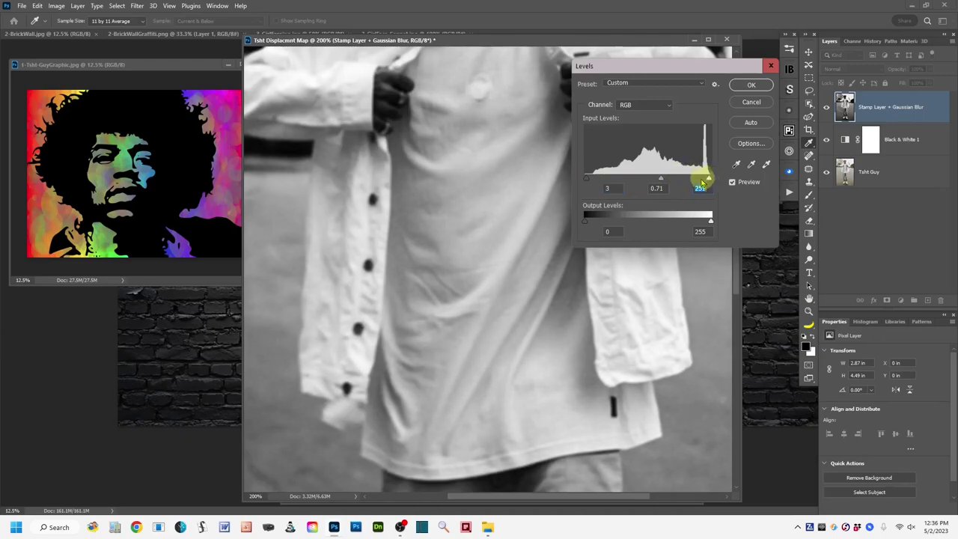
left_click(661, 182)
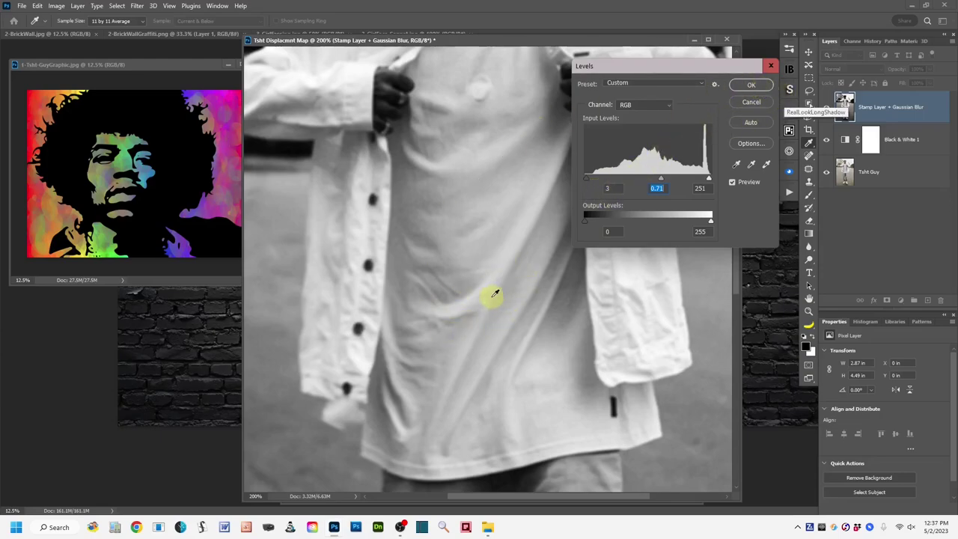
left_click(752, 86)
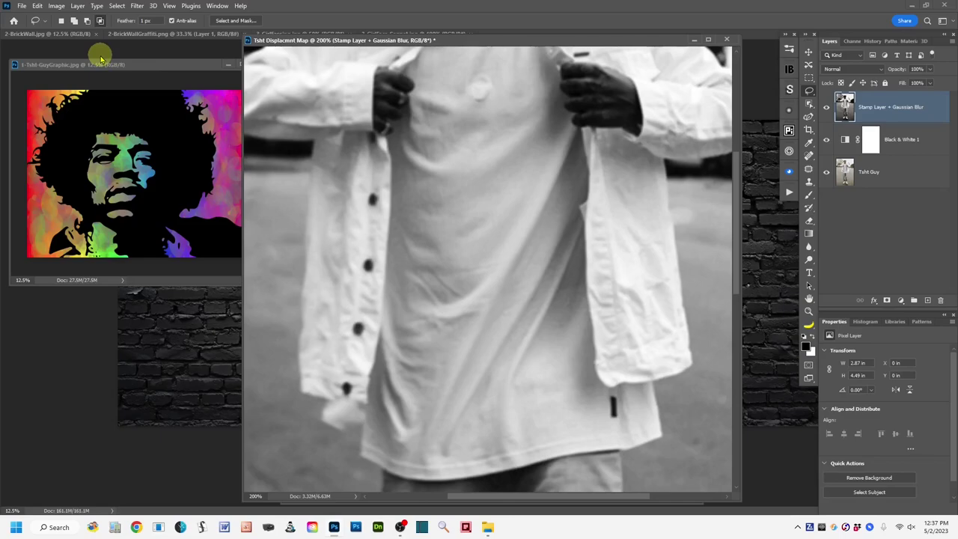
Step: Check the document's color mode and bit depth, and save it to the Desktop as Tsht Displacmnt Map.psd with layers and Maximize Compatibility
left_click(56, 6)
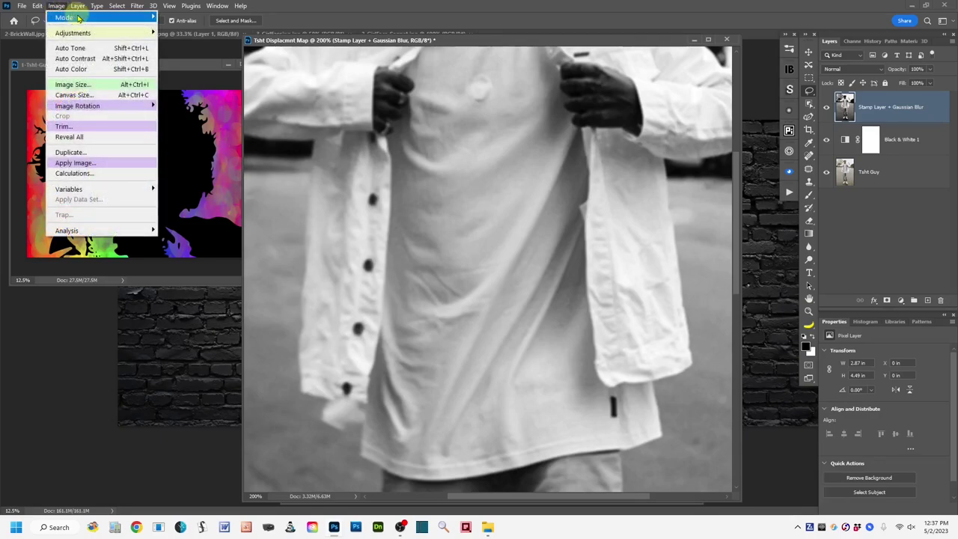
mouse_move(91, 20)
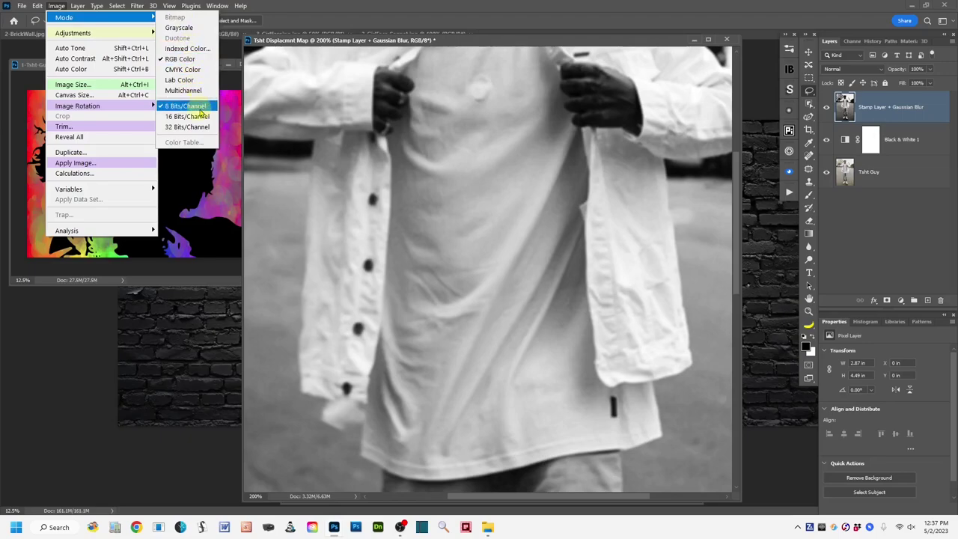
left_click(283, 11)
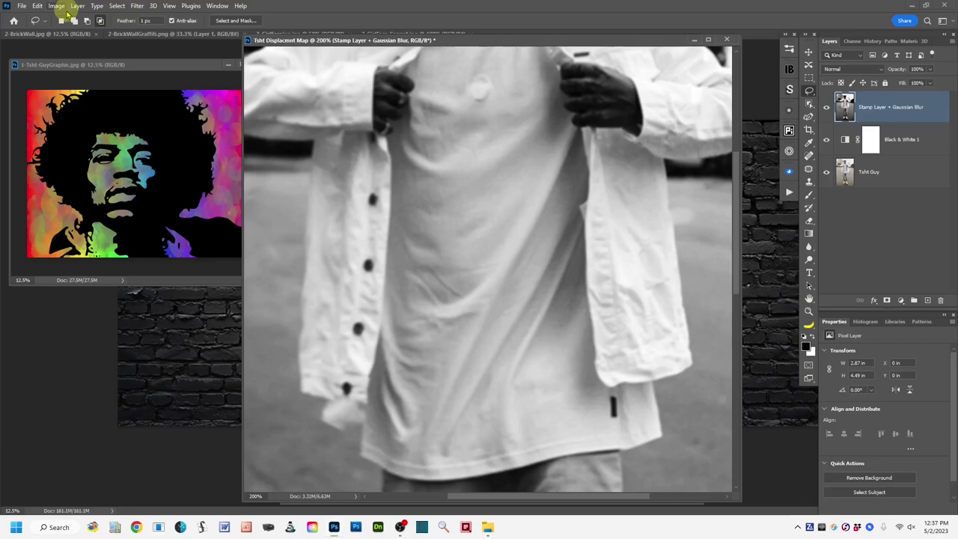
left_click(22, 8)
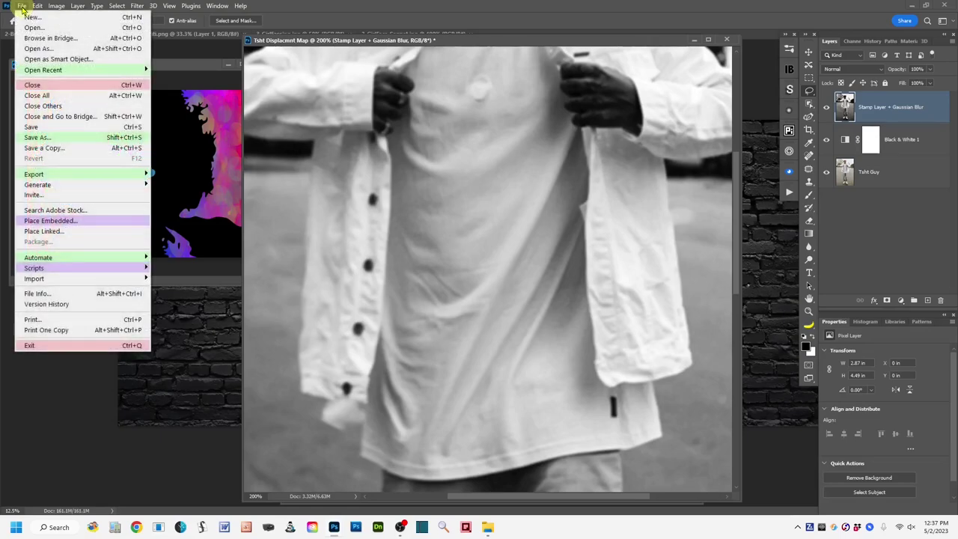
left_click(87, 138)
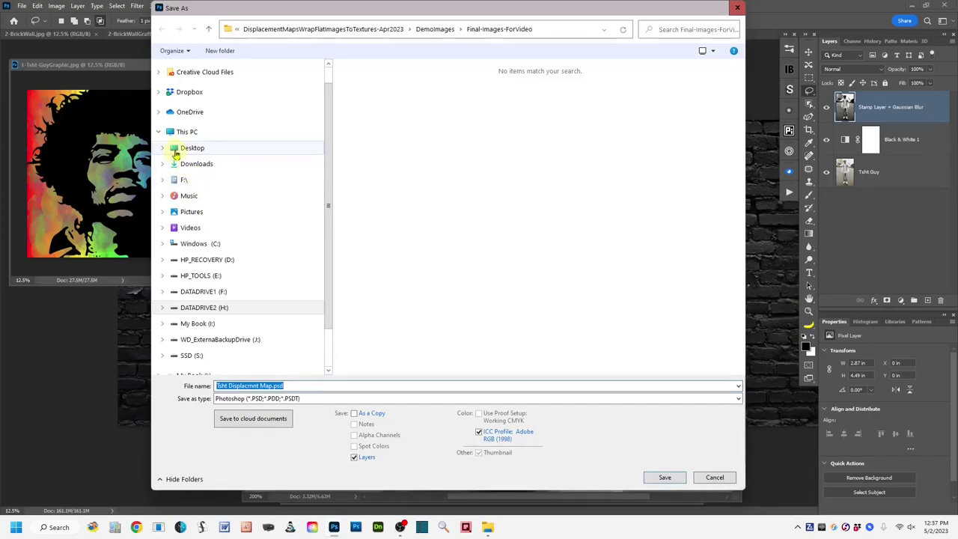
left_click(175, 152)
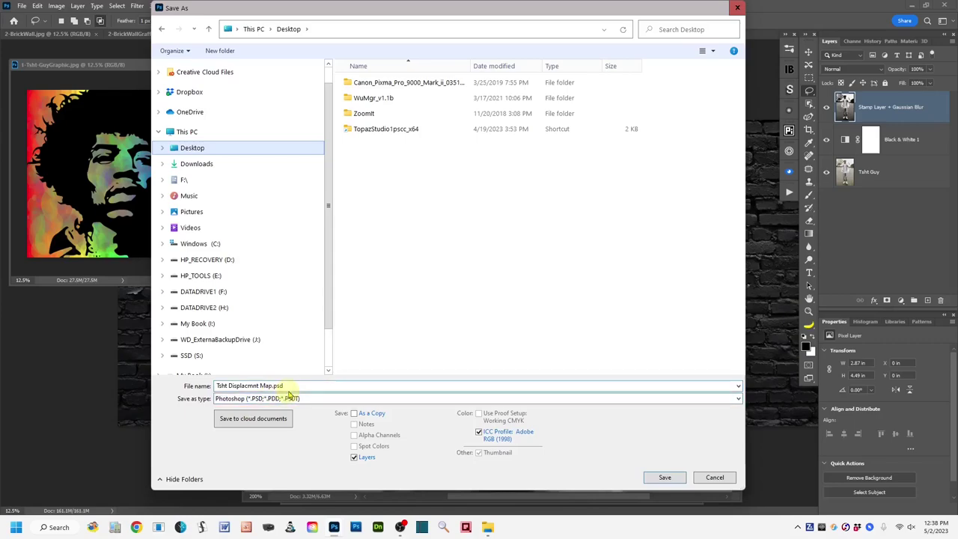
left_click(665, 479)
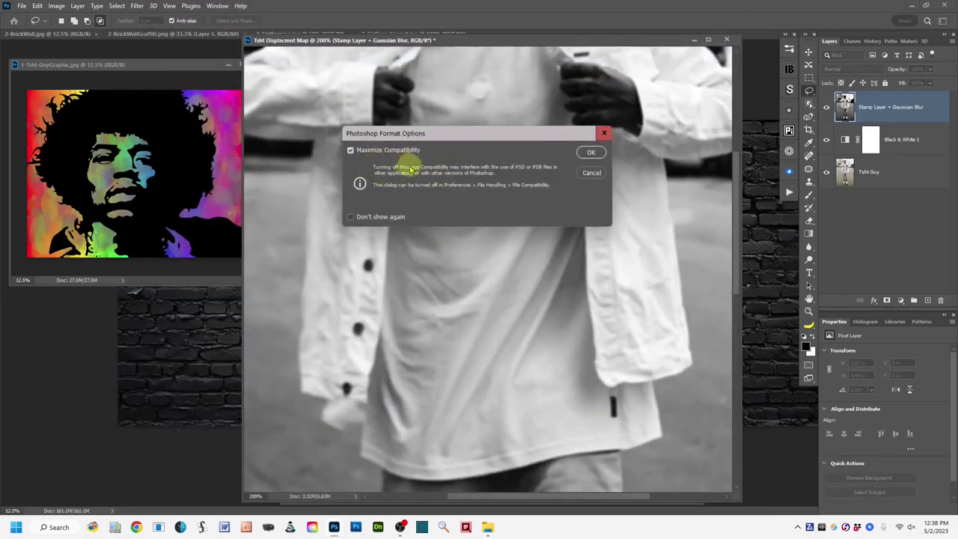
left_click(591, 153)
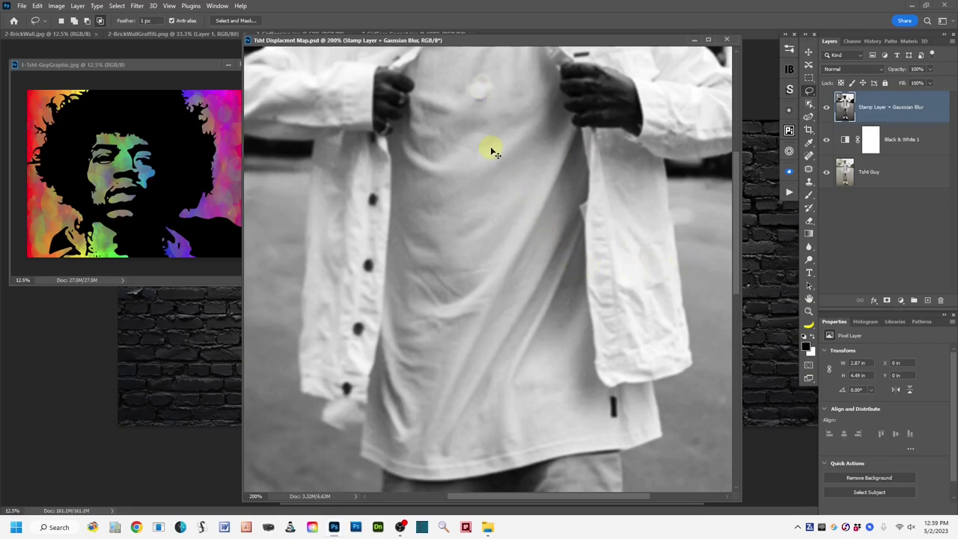
Step: Zoom the displacement map out to 25%, shrink its window around the image and park it below the T-shirt graphic's window
scroll(490, 149, "down", 5)
scroll(492, 151, "down", 1)
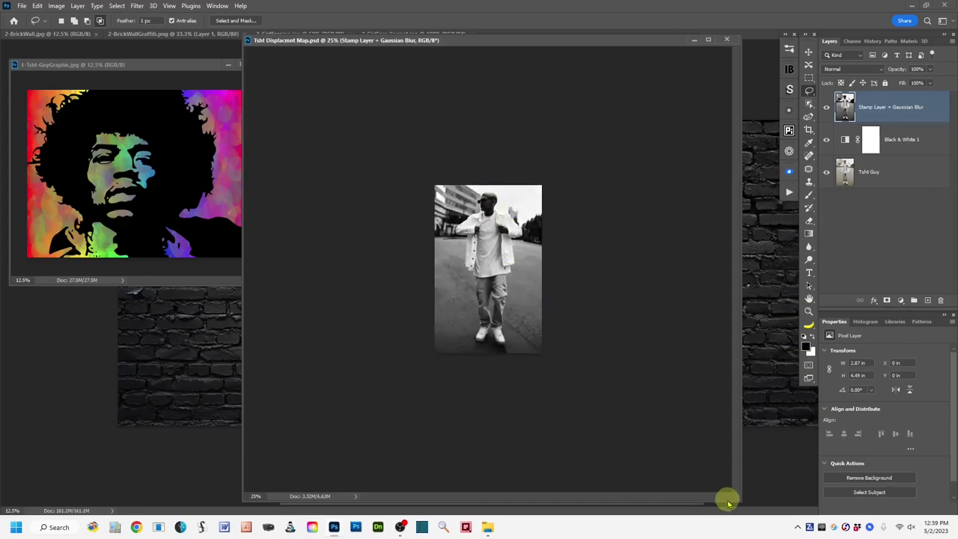
left_click_drag(733, 496, 401, 236)
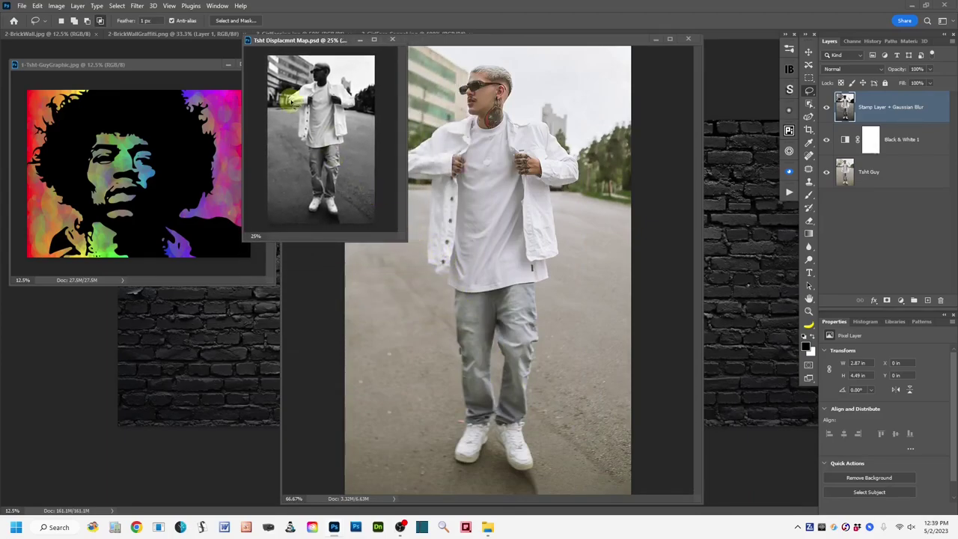
left_click_drag(286, 43, 87, 299)
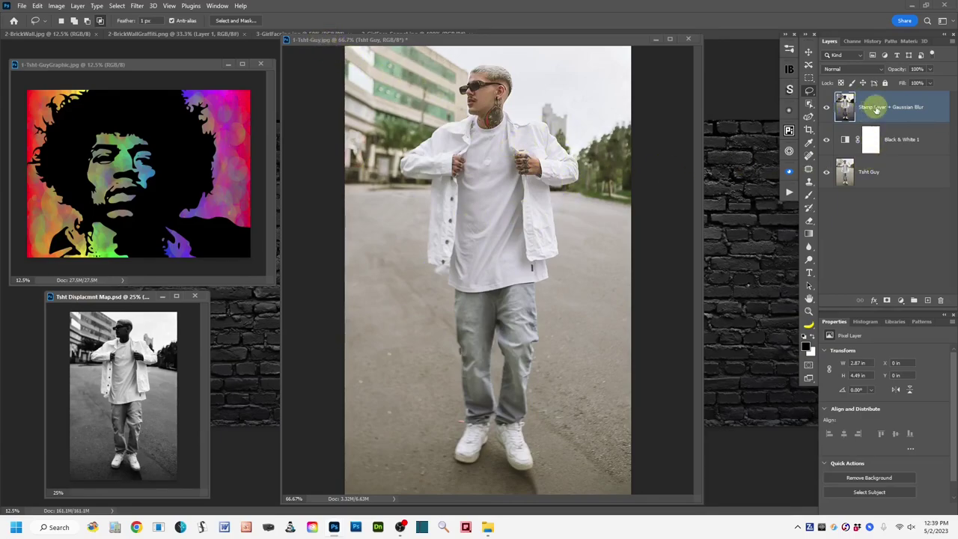
Step: Duplicate the Background layer of 1-Tsht-GuyGraphic.jpg
left_click(327, 45)
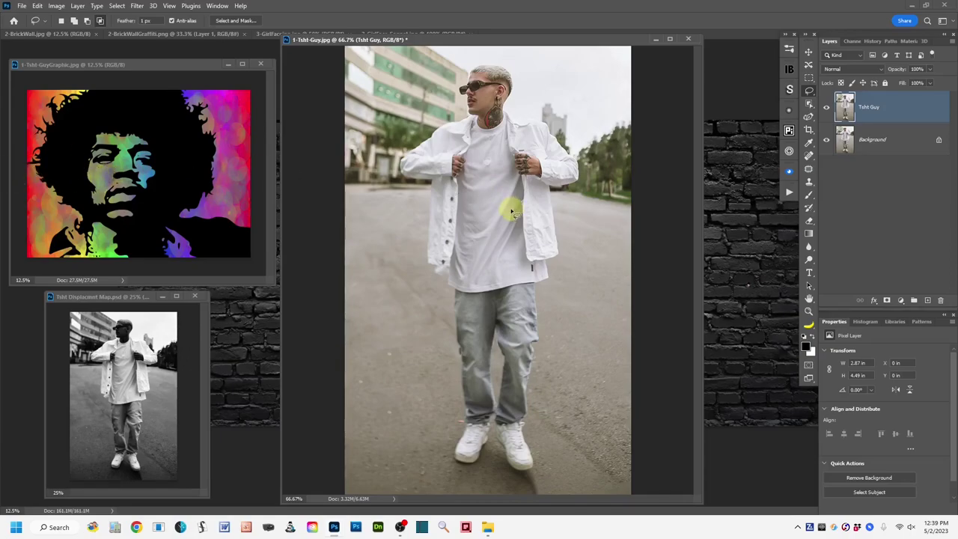
left_click(31, 67)
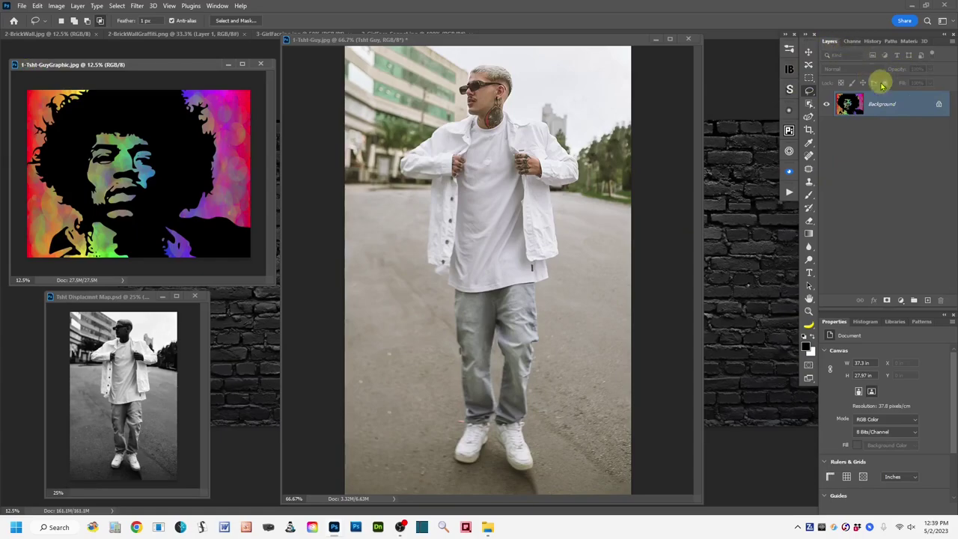
left_click_drag(918, 108, 930, 298)
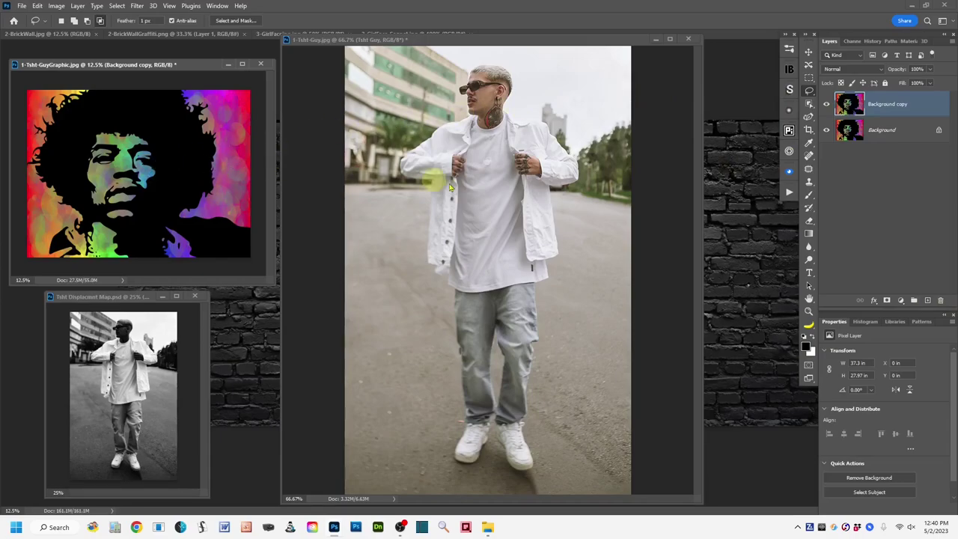
Step: Copy the duplicated graphic layer into 1-Tsht-Guy.jpg with the Move tool, accepting the color profile conversion
left_click(808, 54)
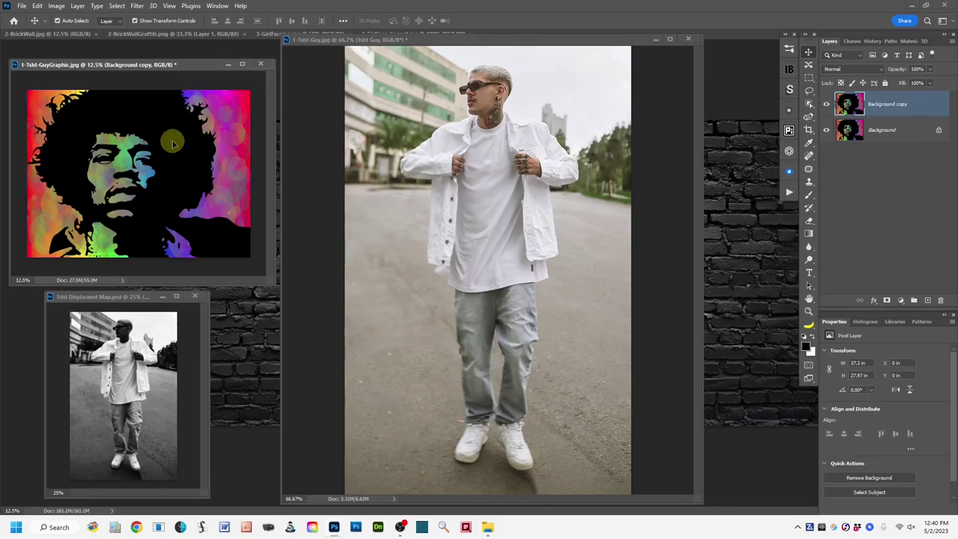
left_click_drag(172, 142, 273, 150)
left_click_drag(477, 191, 476, 187)
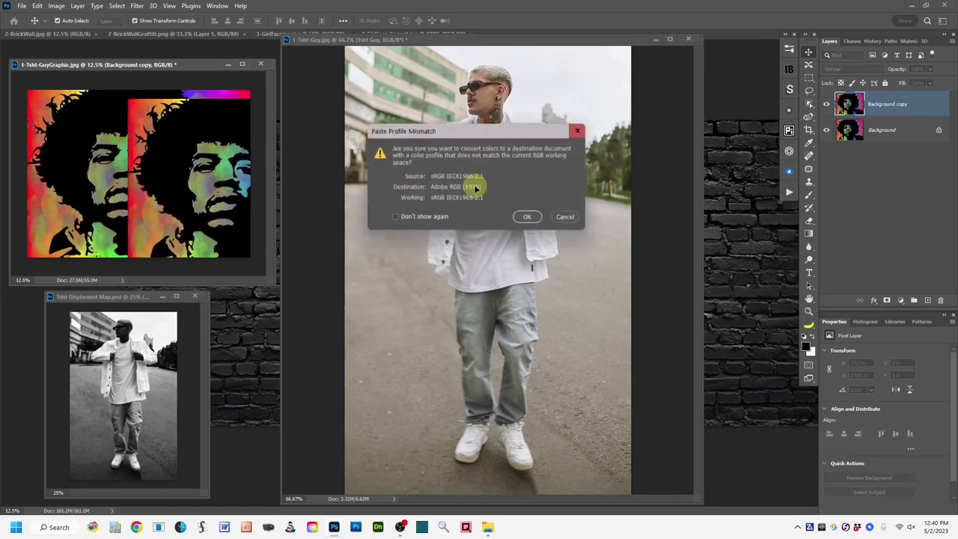
left_click(529, 218)
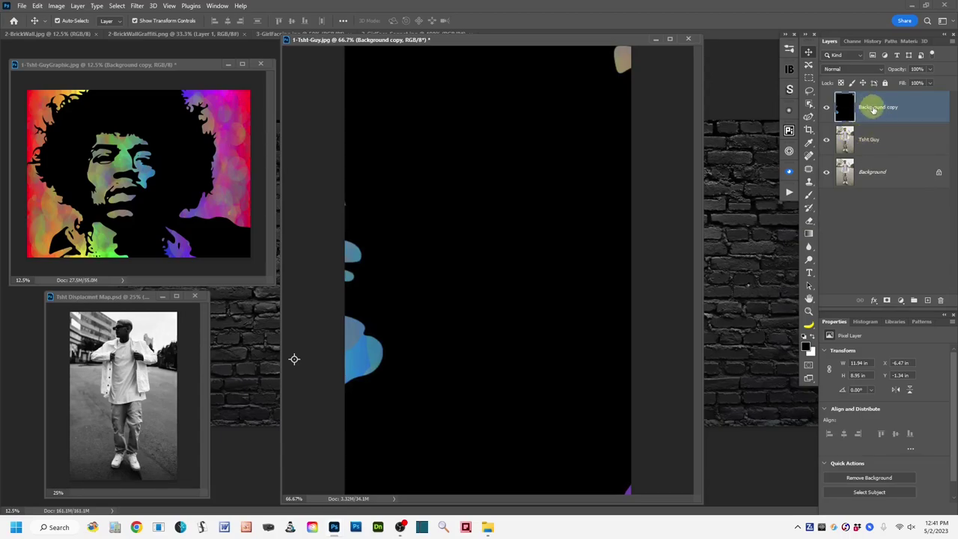
Step: Rename the copied graphic layer as Flat Graphic for Tsht and convert it to a Smart Object
double_click(874, 109)
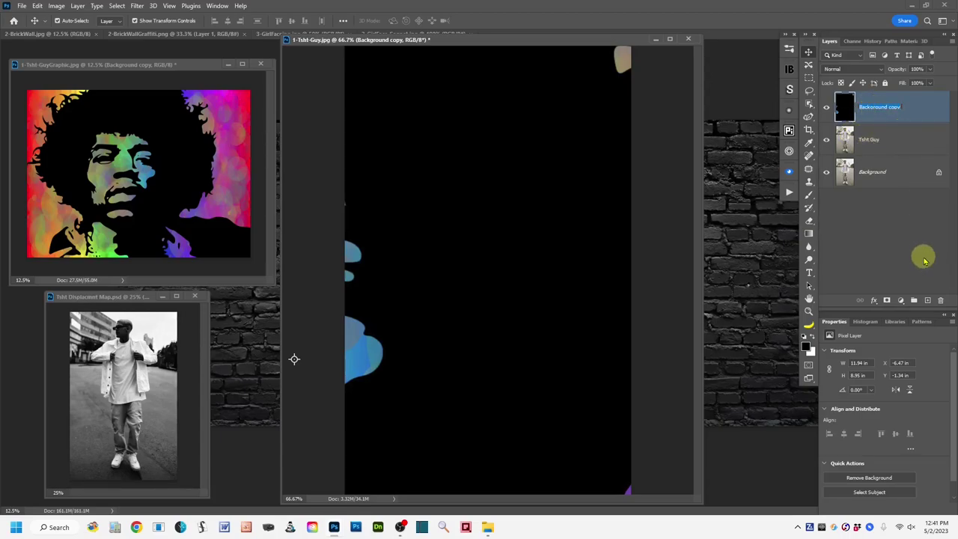
type("H")
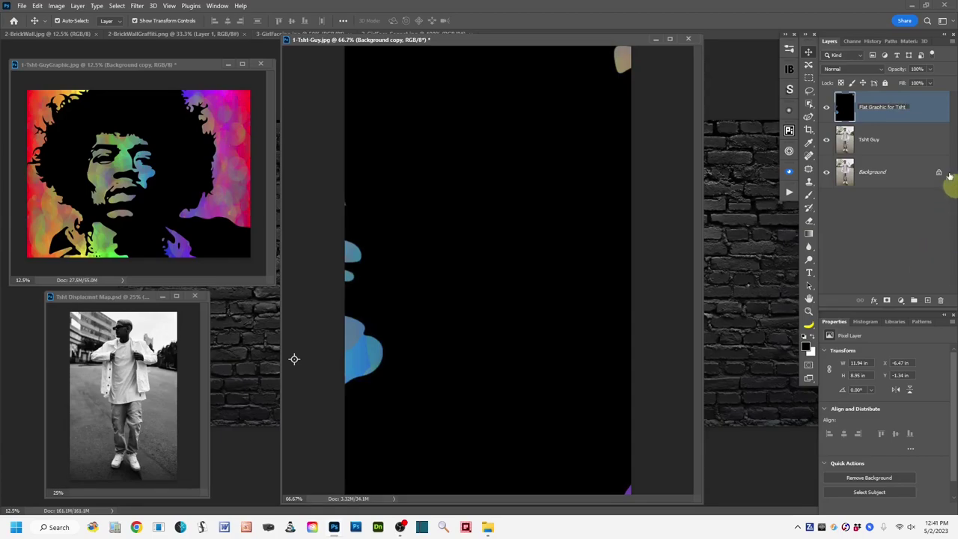
left_click(939, 111)
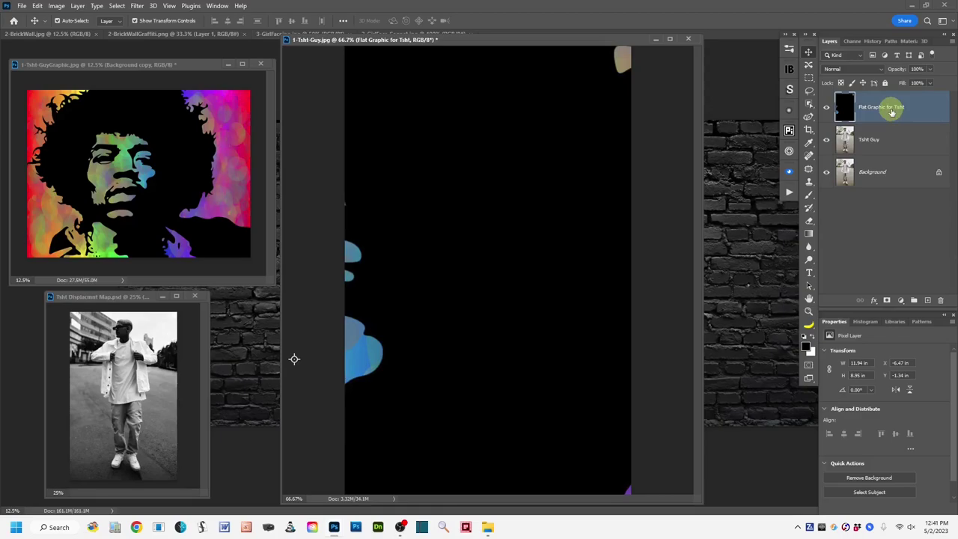
right_click(929, 108)
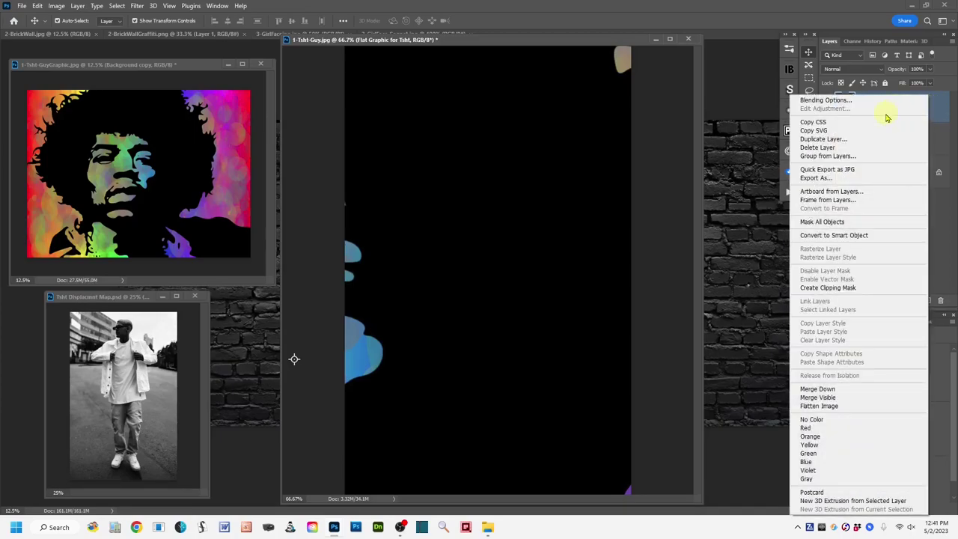
left_click(891, 238)
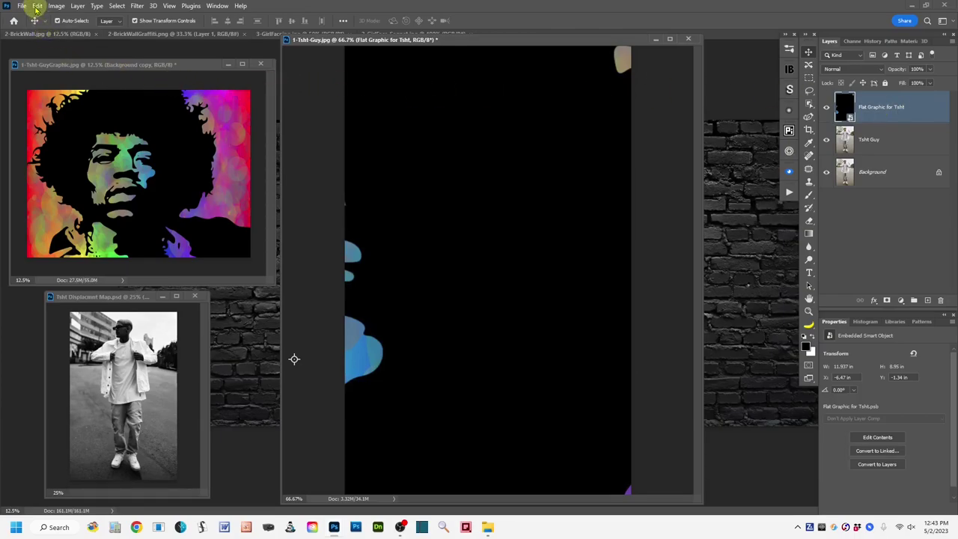
Step: Free Transform the oversized graphic down to about 9.10% and move it over the lower part of the man's T-shirt
left_click(36, 6)
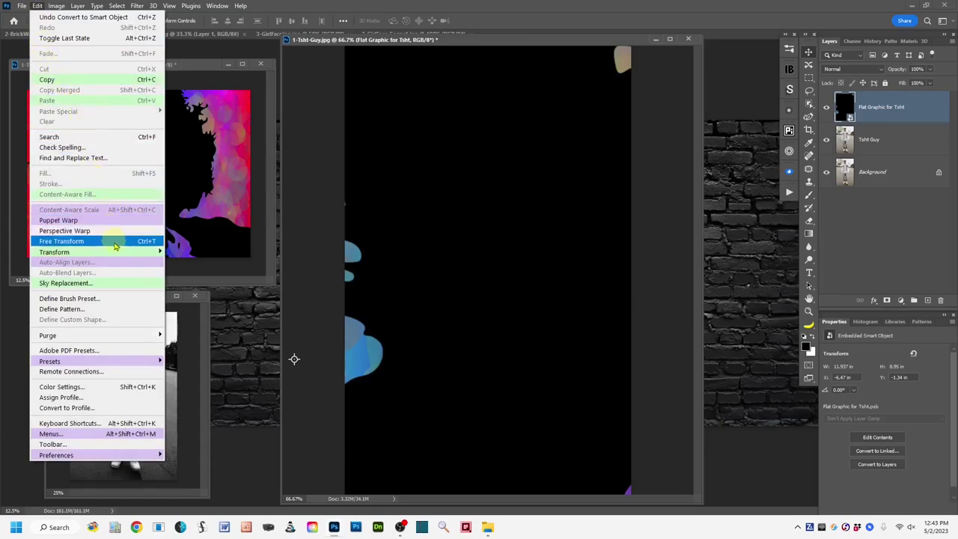
mouse_move(116, 256)
left_click(109, 243)
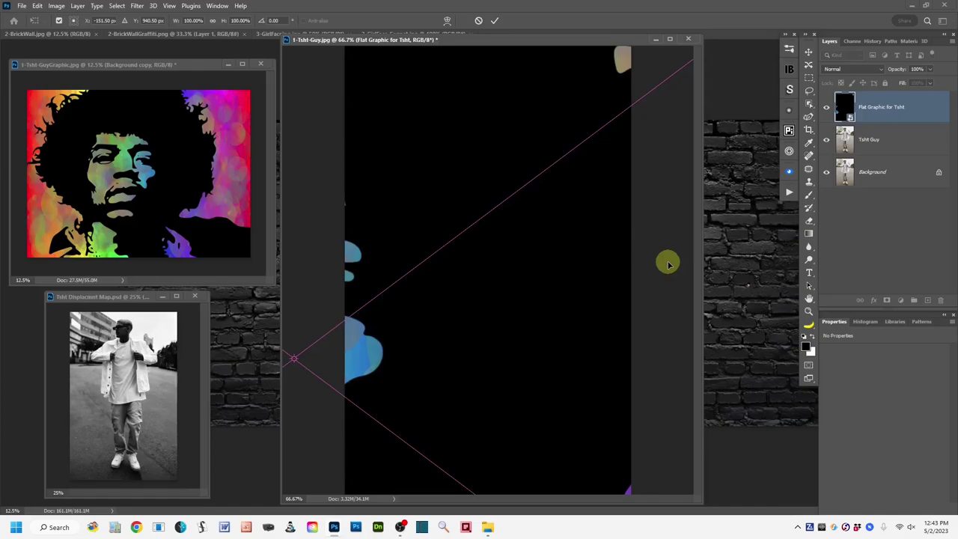
key("ctrl+0")
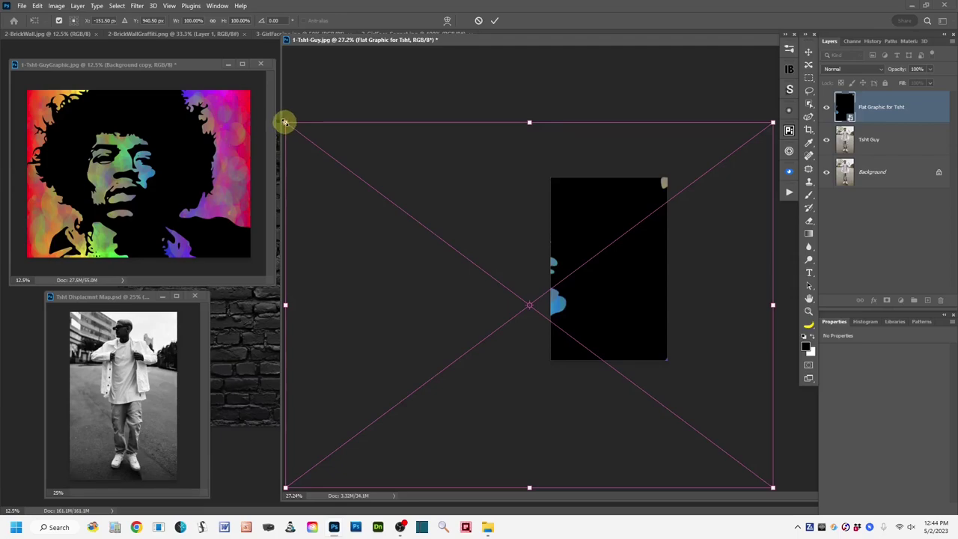
left_click_drag(285, 123, 687, 440)
left_click_drag(722, 453, 725, 453)
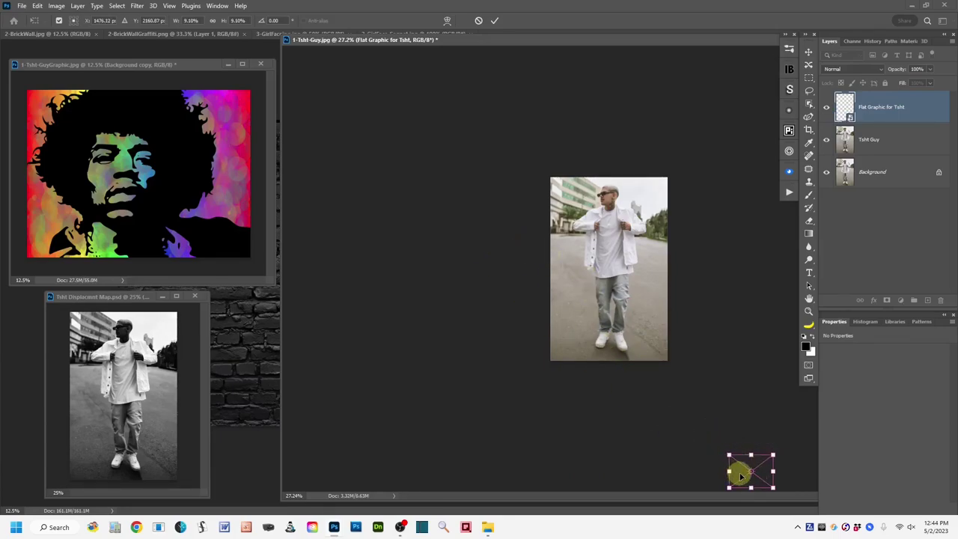
left_click_drag(739, 475, 600, 258)
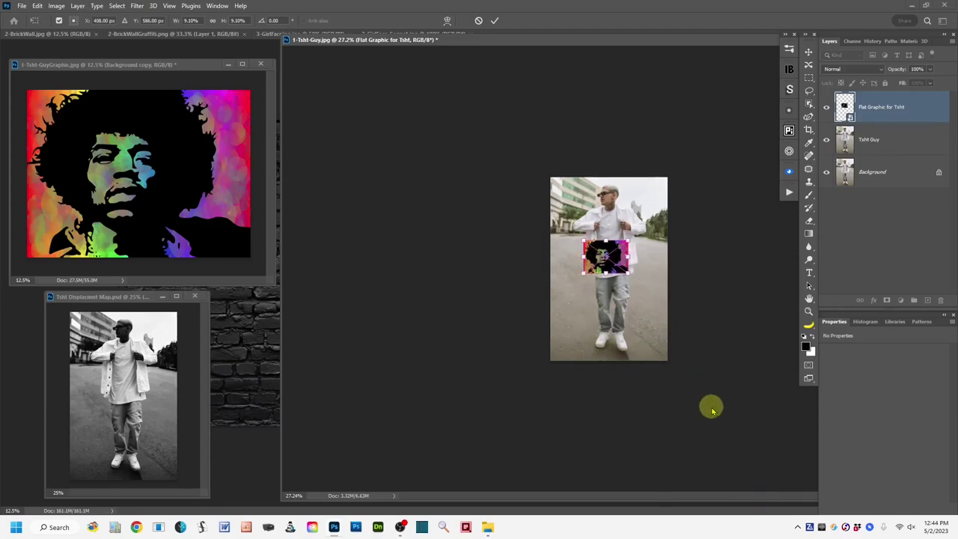
Step: Scale the graphic down to about 5.31% and position it on the T-shirt's chest between the man's hands
key("ctrl+plus")
key("ctrl+plus")
key("ctrl+plus")
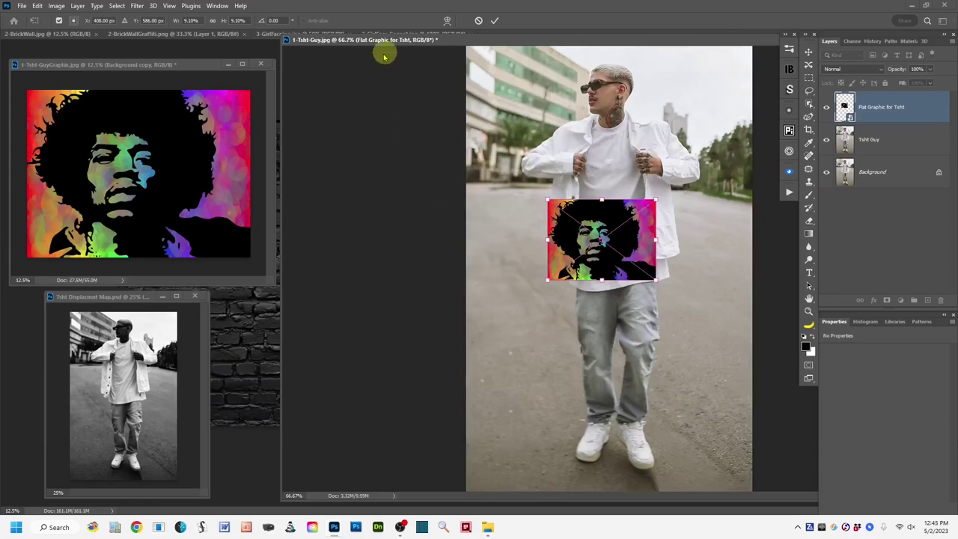
left_click_drag(361, 42, 221, 44)
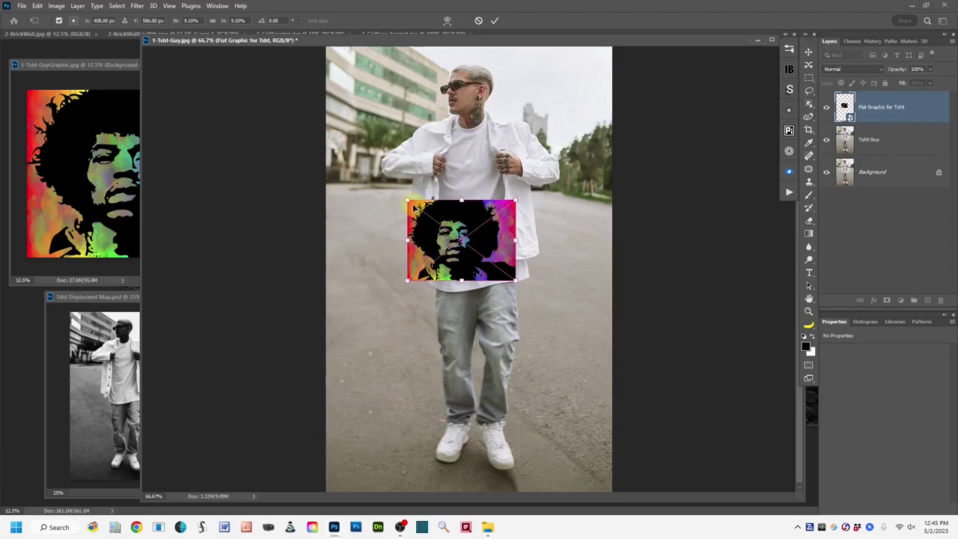
left_click_drag(407, 200, 451, 234)
left_click_drag(504, 266, 492, 183)
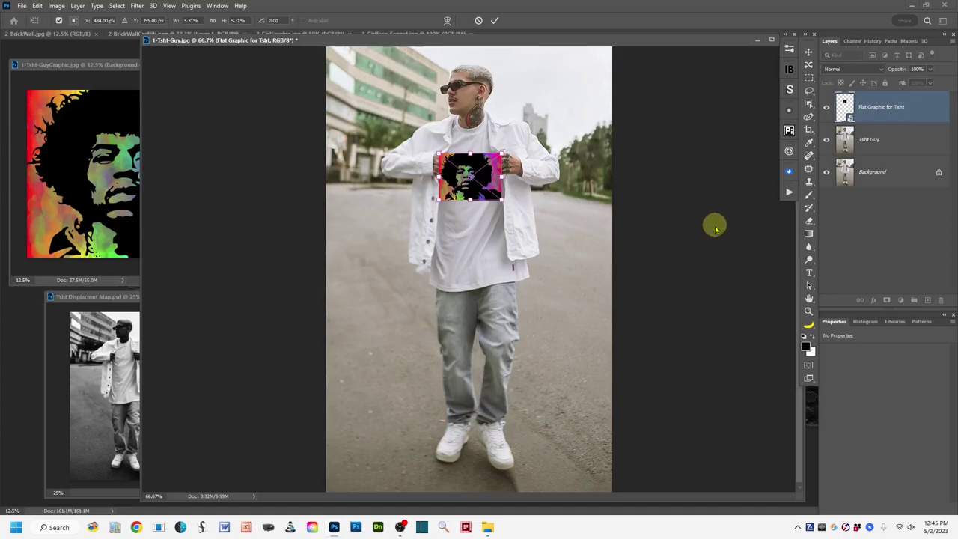
key("ctrl+plus")
key("ctrl+plus")
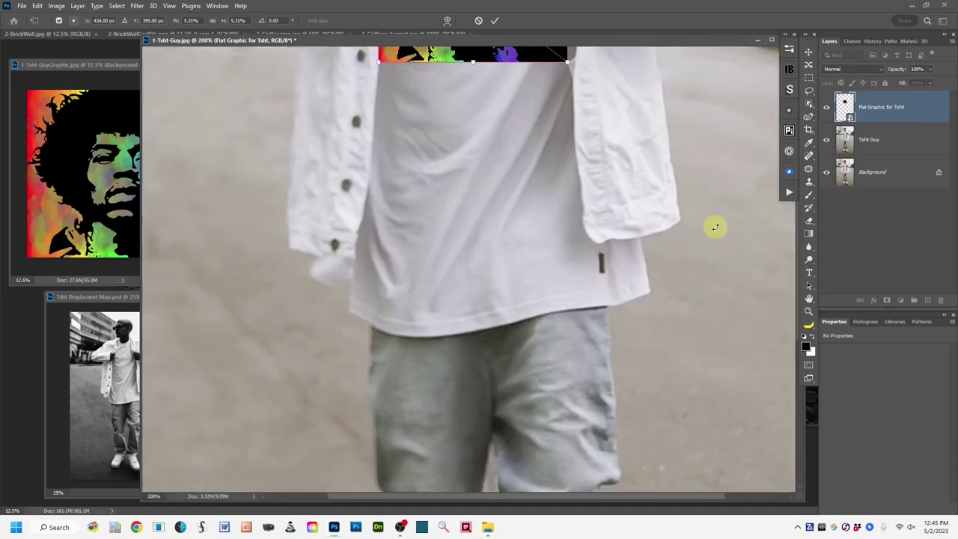
left_click_drag(504, 199, 492, 428)
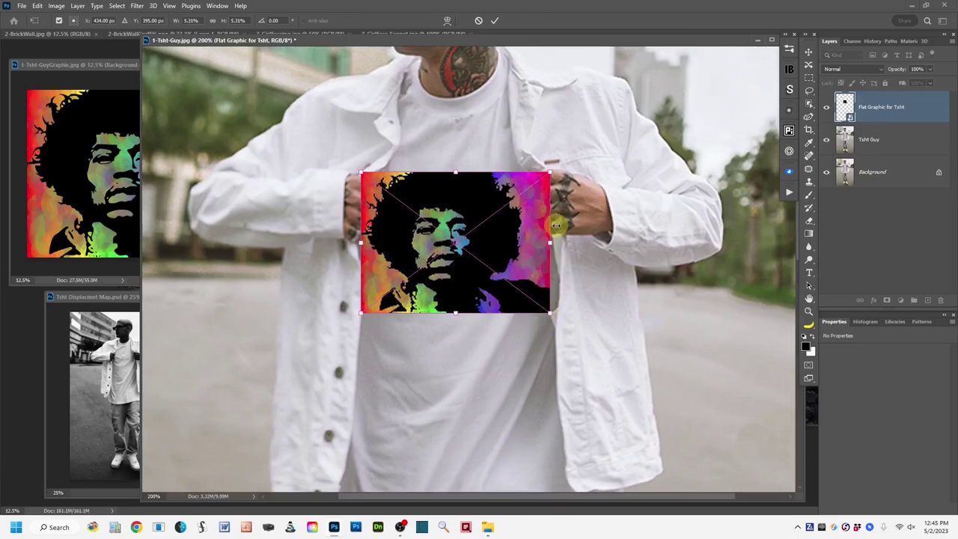
left_click_drag(512, 251, 515, 247)
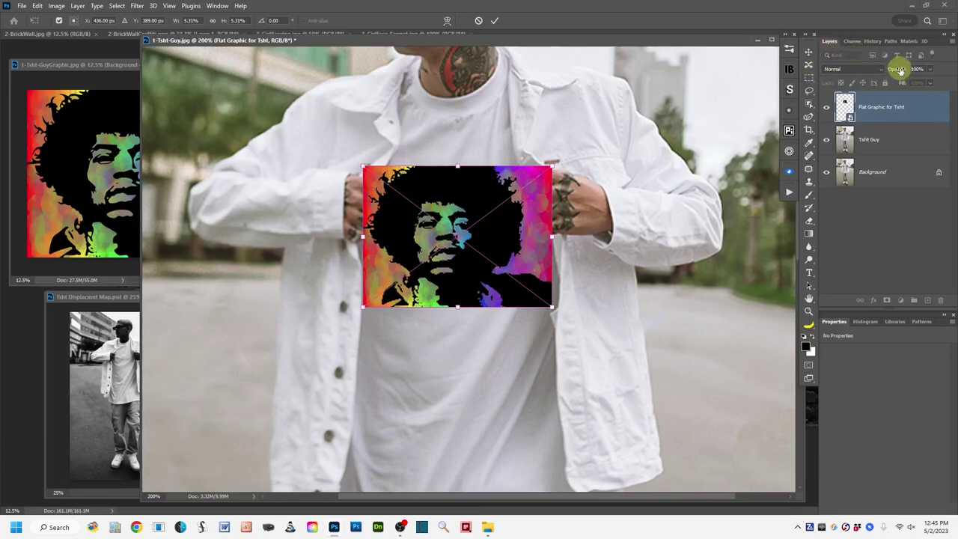
Step: Rotate the graphic to about -2.80° and align it on the chest at 50% opacity, restoring 100% opacity before committing the transform
left_click_drag(897, 69, 874, 77)
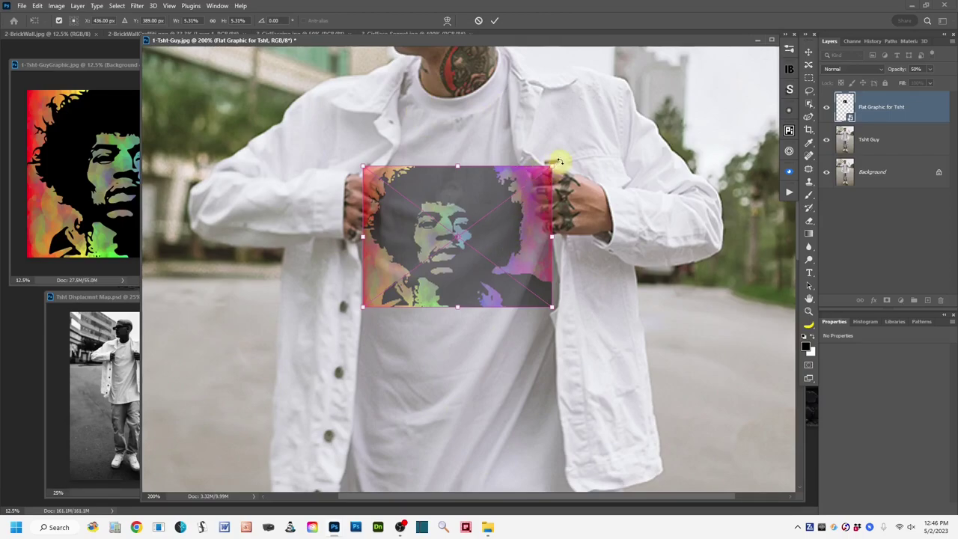
left_click_drag(558, 161, 552, 154)
left_click_drag(459, 210, 462, 203)
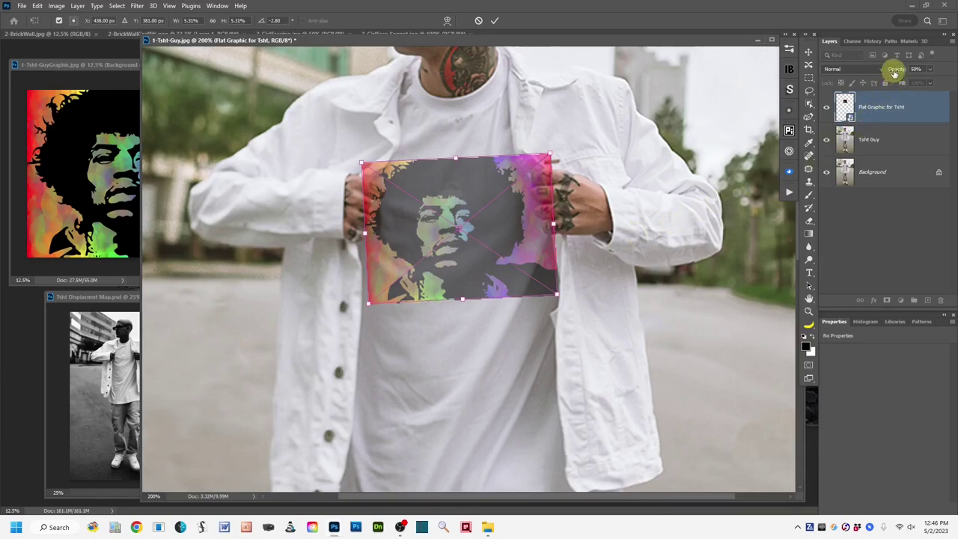
left_click_drag(894, 71, 943, 75)
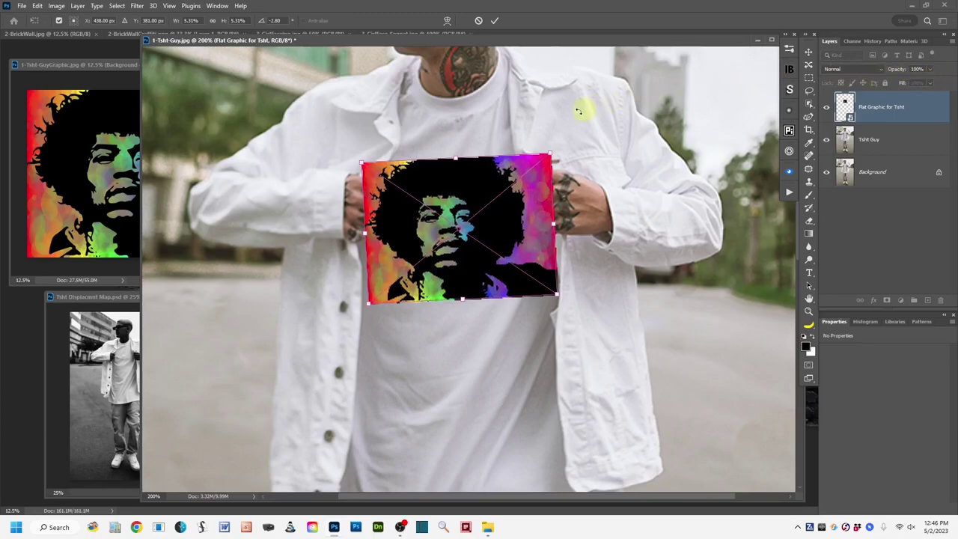
left_click(494, 21)
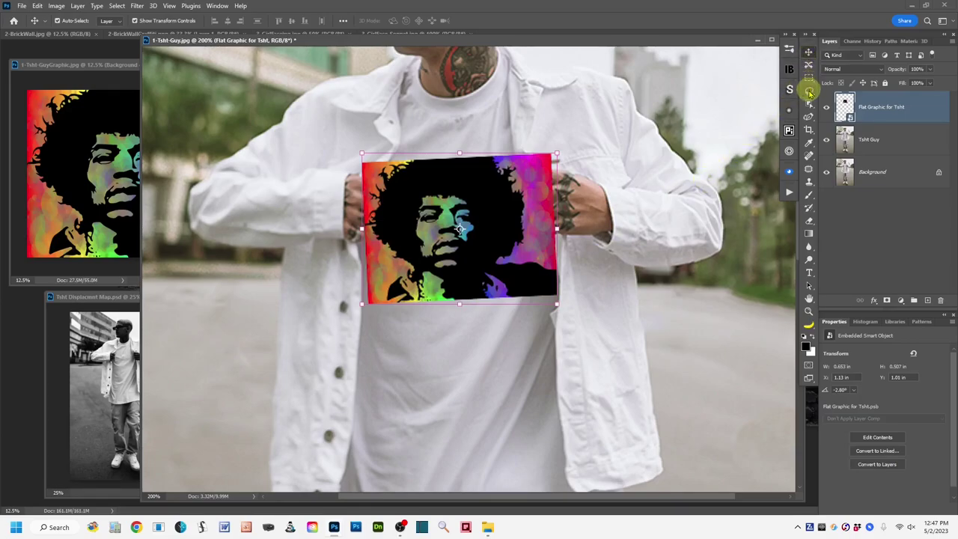
Step: Start the Displace filter on the Flat Graphic for Tsht layer with horizontal and vertical scale of 12, Stretch To Fit and Repeat Edge Pixels
left_click(809, 91)
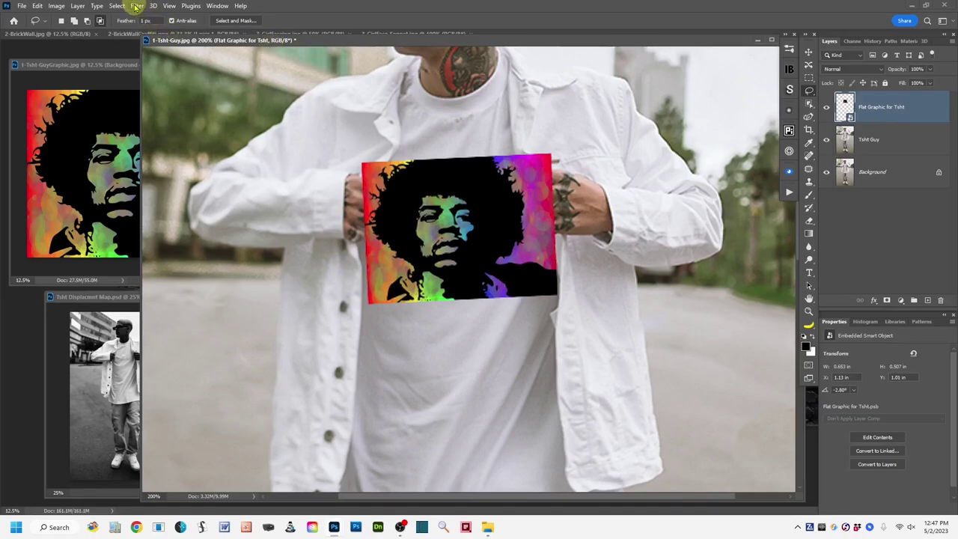
left_click(136, 7)
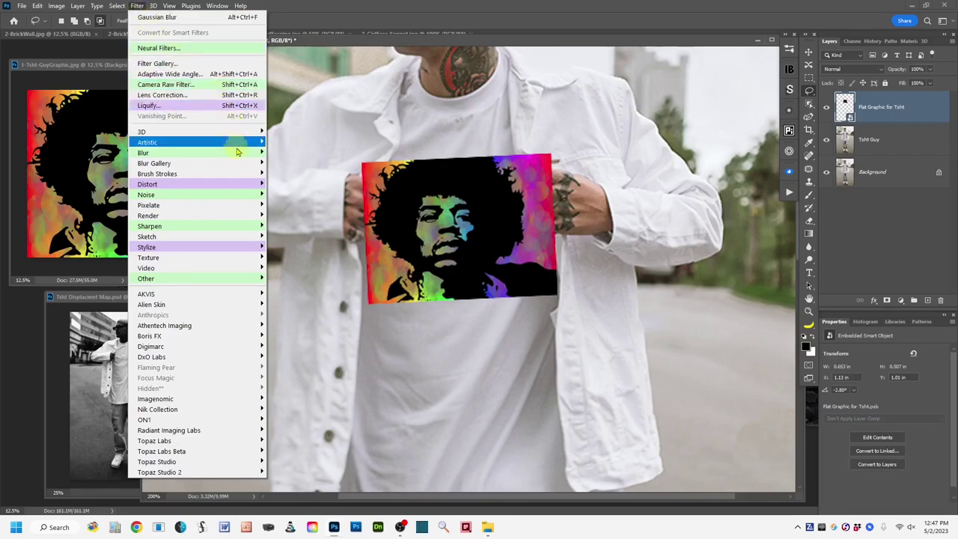
mouse_move(238, 186)
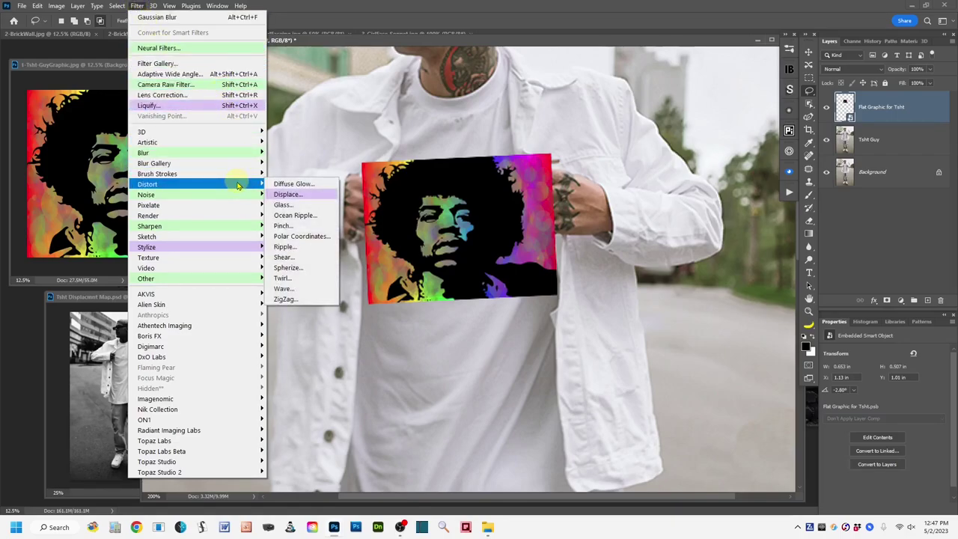
left_click(325, 197)
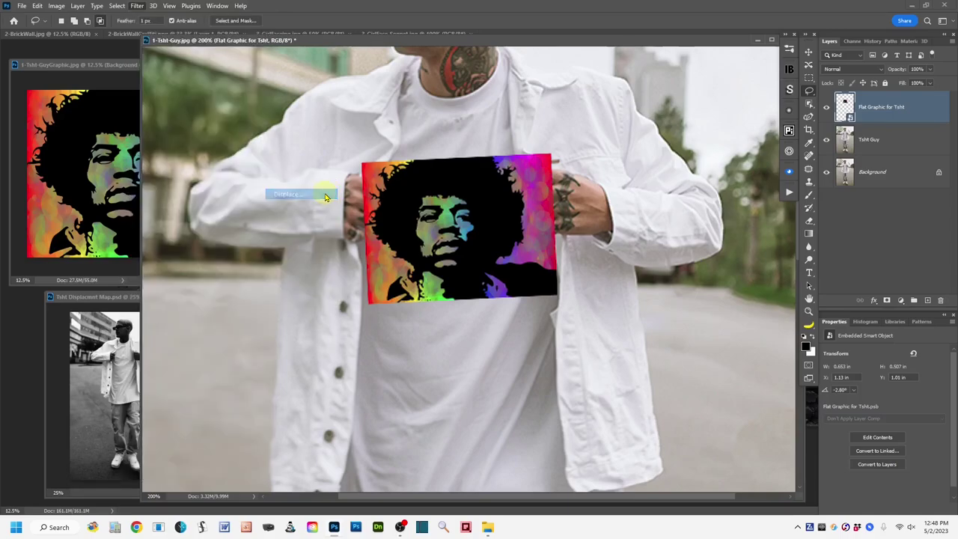
left_click_drag(676, 63, 680, 87)
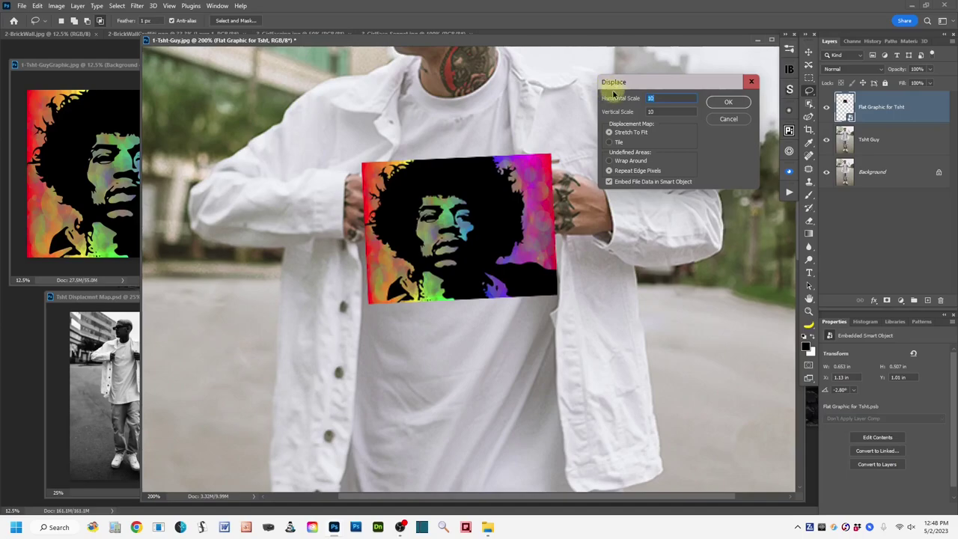
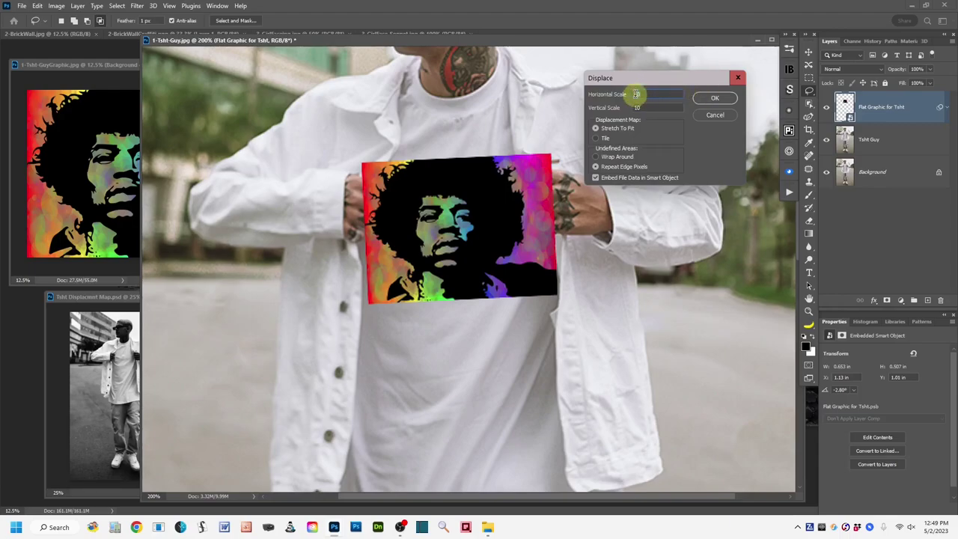
type("12")
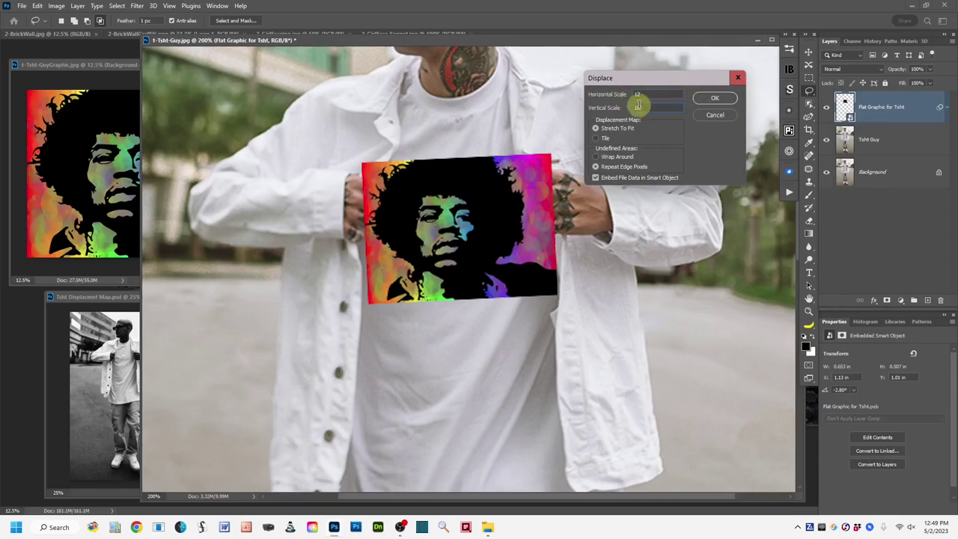
key("Tab")
type("12")
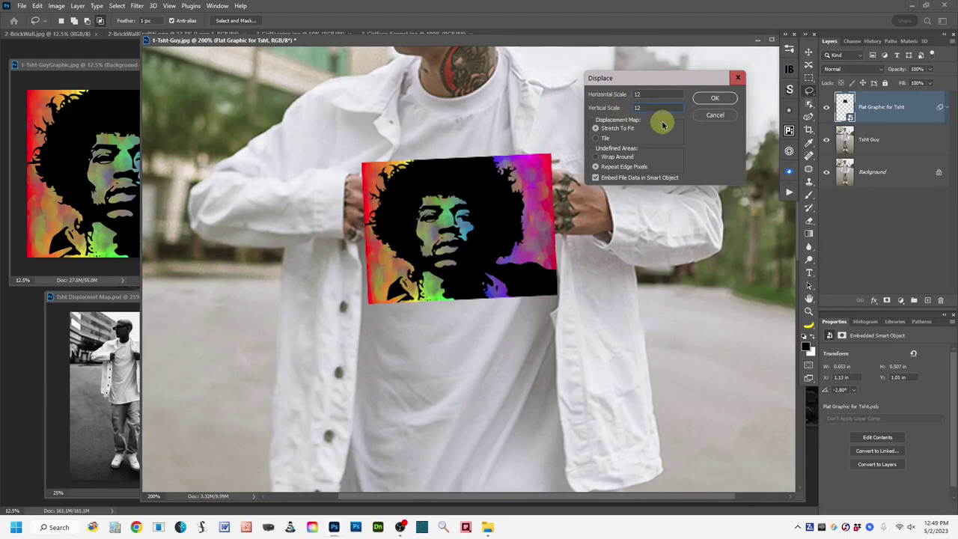
Step: Apply the Displace filter using Tsht Displacmnt Map.psd from the Desktop as the displacement map
left_click(716, 99)
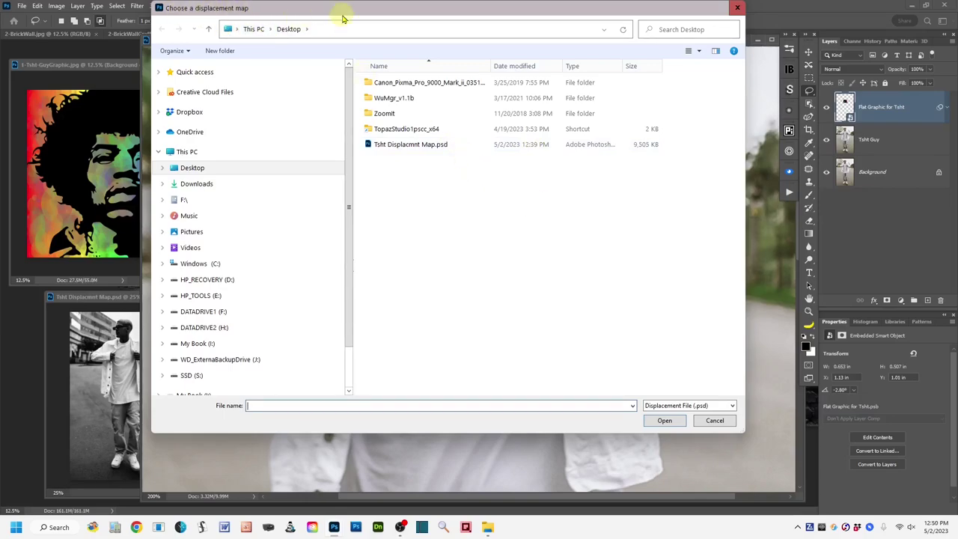
left_click_drag(345, 12, 355, 51)
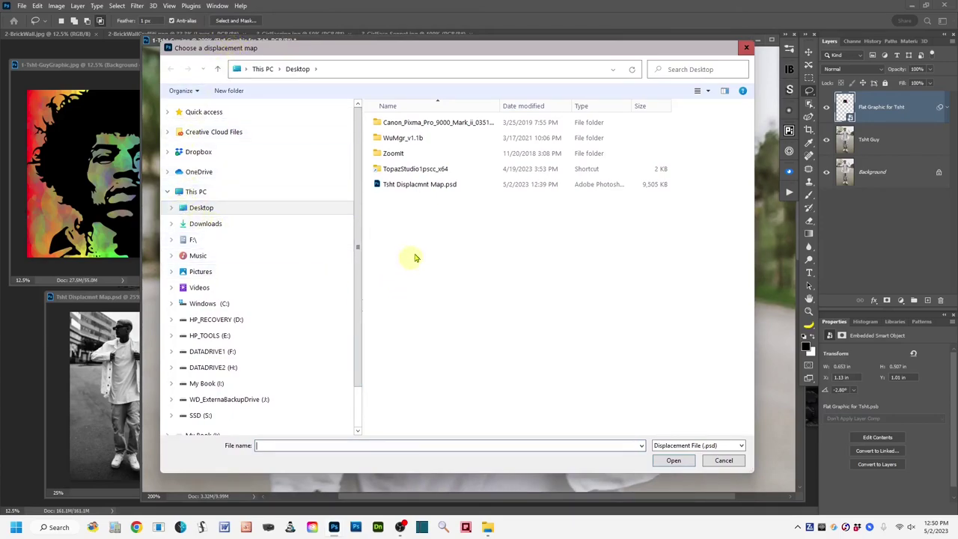
left_click(377, 187)
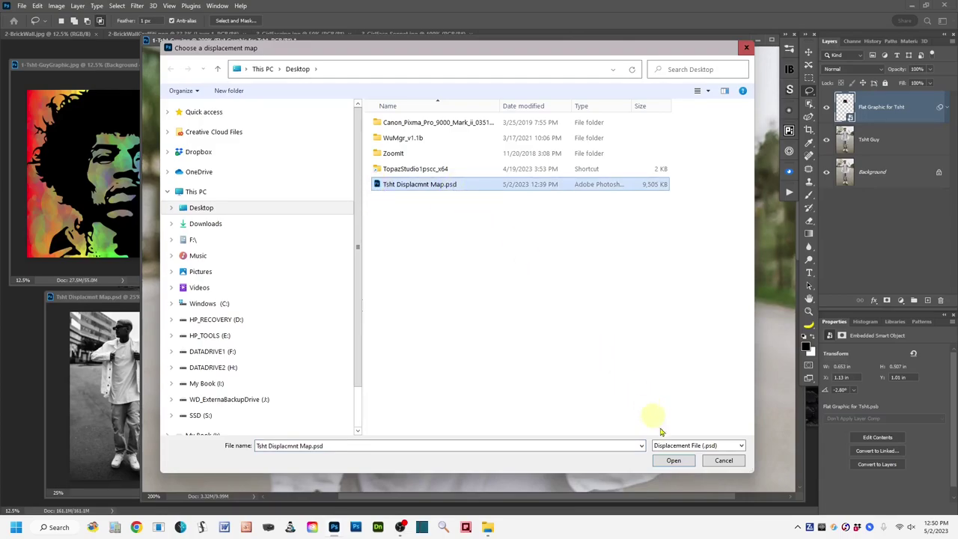
left_click(674, 461)
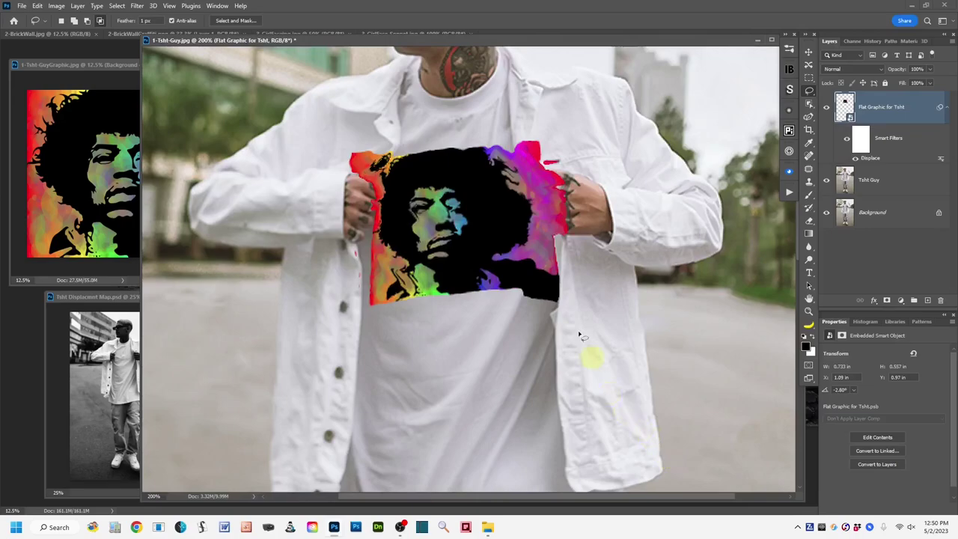
mouse_move(502, 229)
left_mouse_down()
mouse_move(515, 247)
mouse_move(505, 252)
left_mouse_up()
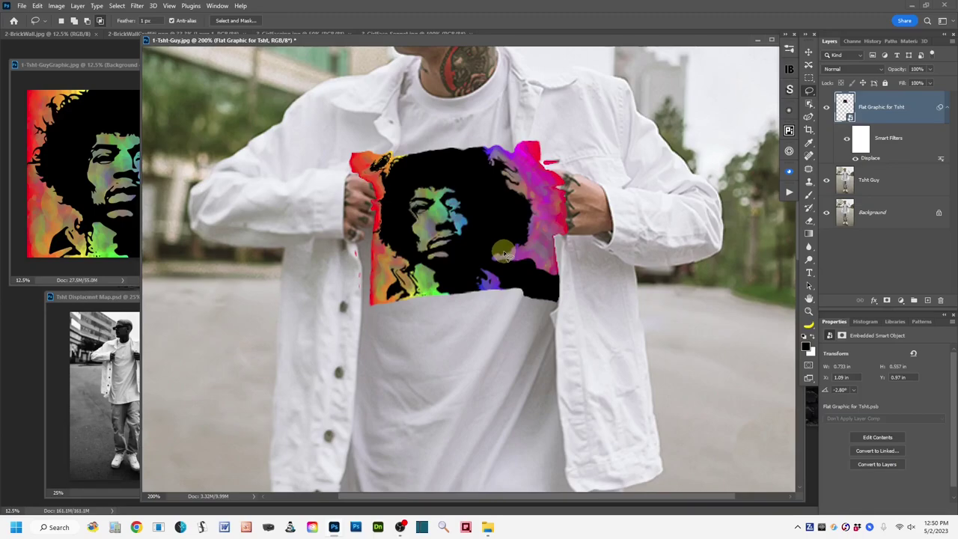
left_click_drag(505, 252, 565, 287)
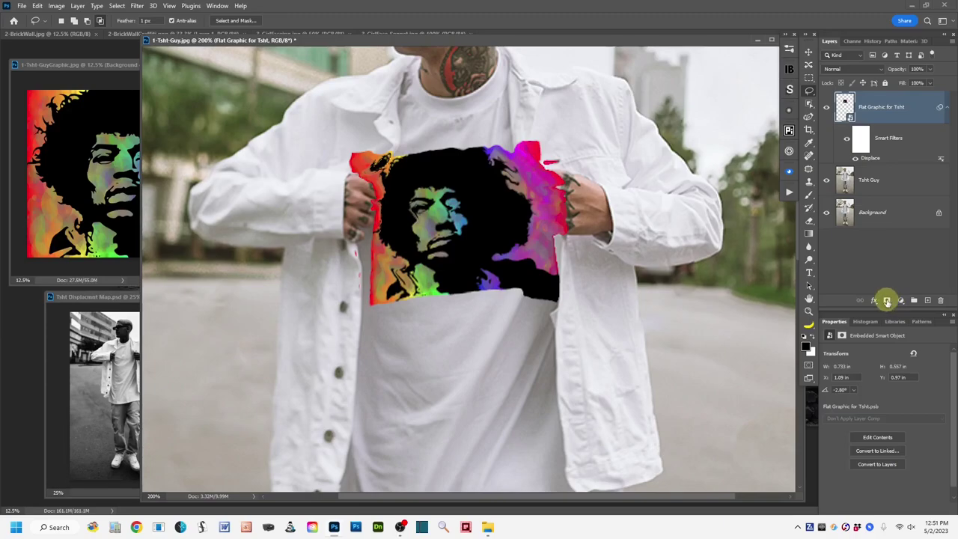
Step: Add a layer mask to the Flat Graphic for Tsht layer, choose the Brush tool and lower the layer's opacity to 45%
left_click(887, 300)
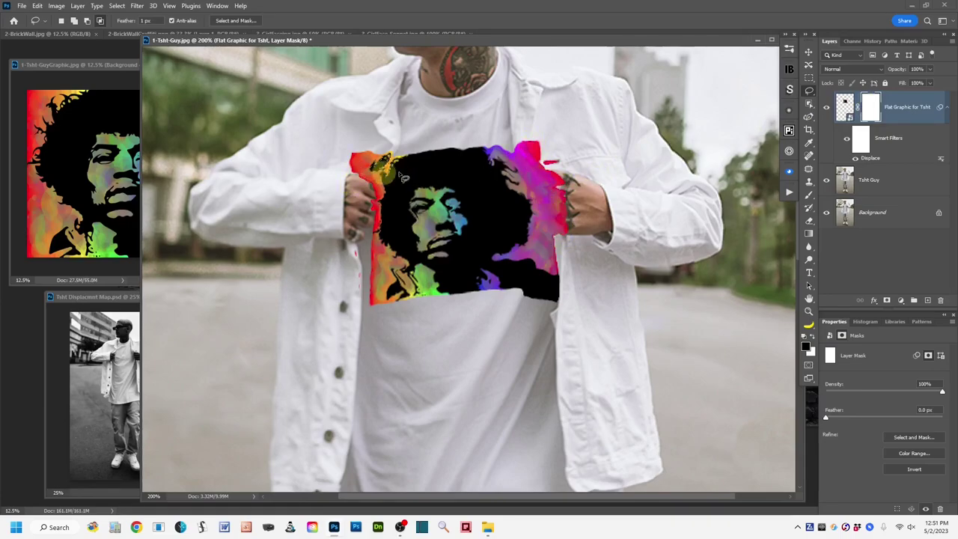
left_click(551, 219)
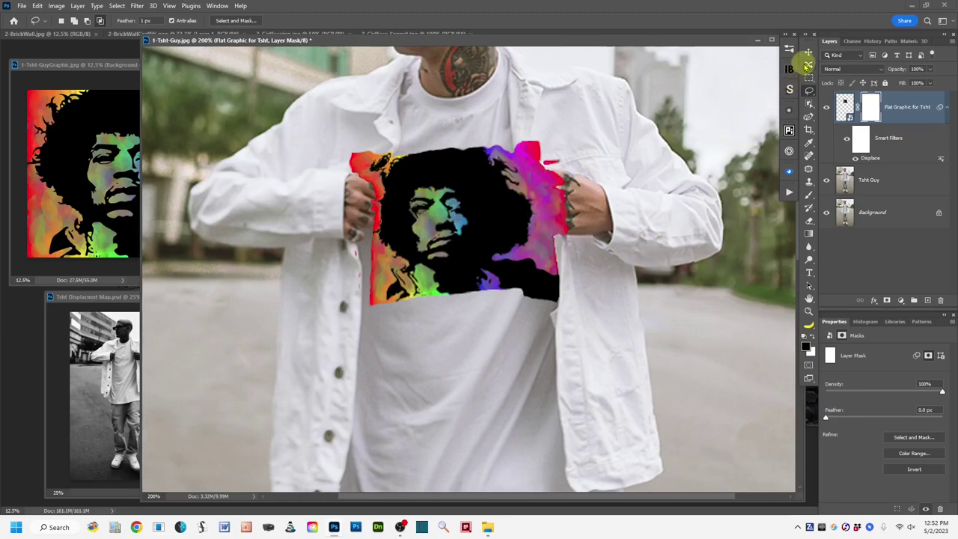
left_click(809, 193)
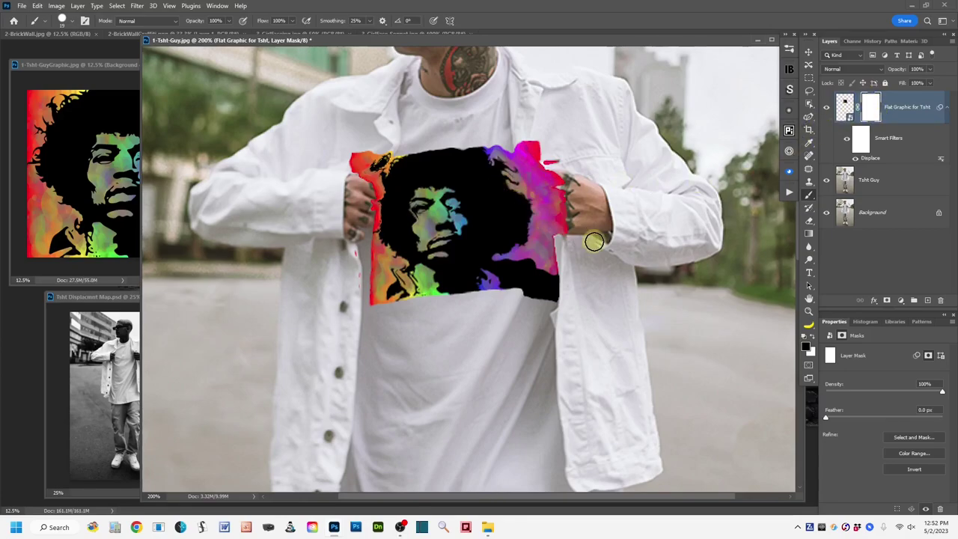
key("ctrl+plus")
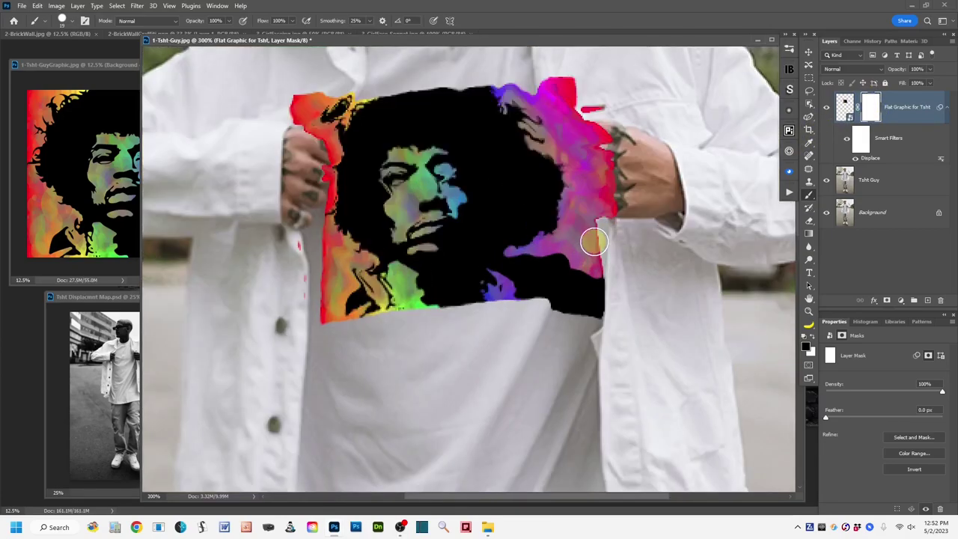
left_click_drag(487, 205, 501, 250)
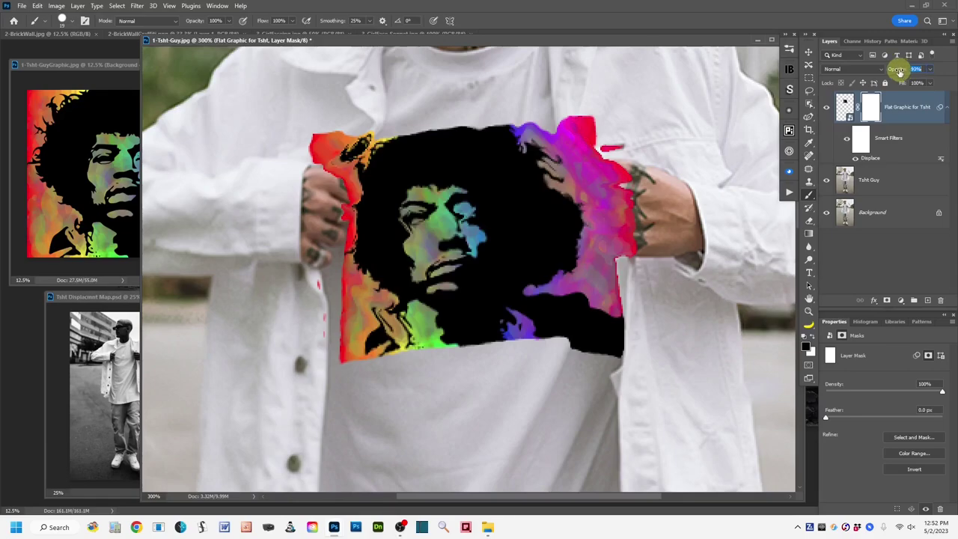
left_click_drag(898, 70, 887, 69)
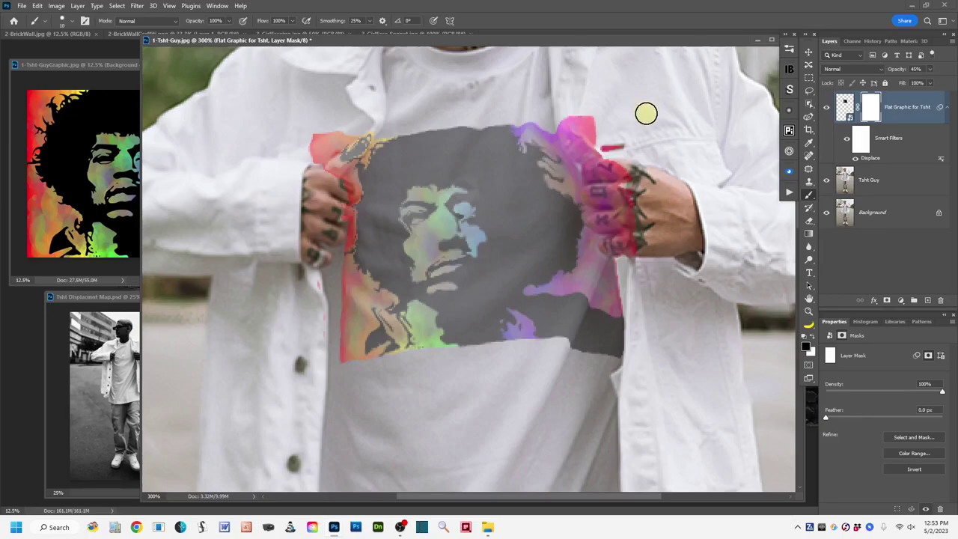
Step: Paint black on the mask to hide the graphic over the tattooed hand and jacket beside its purple edge
mouse_move(632, 187)
left_mouse_down()
mouse_move(629, 209)
mouse_move(624, 176)
mouse_move(601, 172)
mouse_move(616, 179)
mouse_move(595, 175)
mouse_move(615, 179)
mouse_move(595, 199)
mouse_move(613, 203)
mouse_move(577, 111)
mouse_move(594, 134)
mouse_move(607, 128)
mouse_move(621, 155)
mouse_move(633, 153)
mouse_move(580, 138)
mouse_move(572, 122)
mouse_move(574, 150)
mouse_move(591, 177)
mouse_move(569, 129)
mouse_move(595, 192)
mouse_move(640, 206)
mouse_move(639, 214)
mouse_move(625, 164)
mouse_move(639, 193)
mouse_move(628, 214)
mouse_move(601, 222)
mouse_move(629, 228)
mouse_move(607, 244)
mouse_move(635, 258)
mouse_move(615, 253)
mouse_move(624, 289)
mouse_move(632, 232)
mouse_move(594, 181)
left_mouse_up()
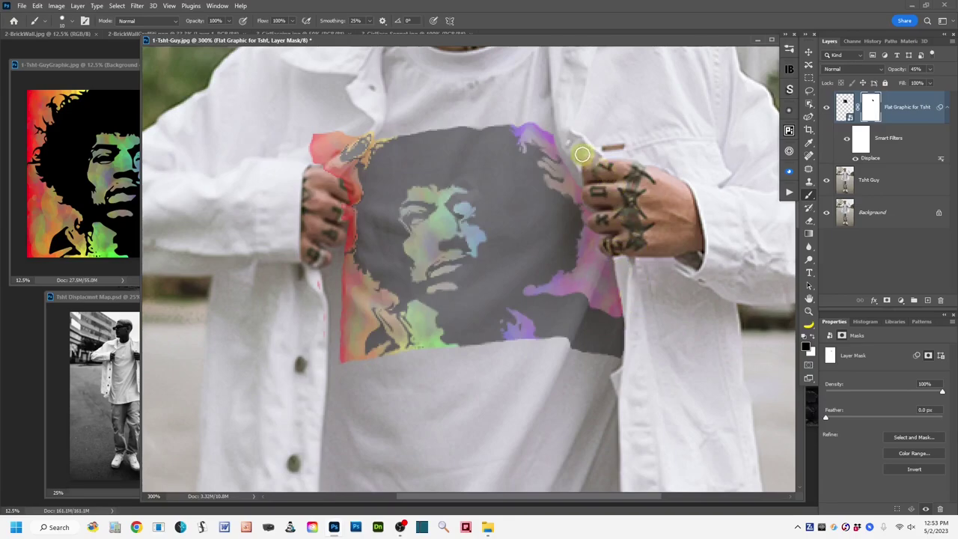
mouse_move(569, 140)
left_mouse_down()
mouse_move(581, 176)
mouse_move(623, 209)
mouse_move(620, 223)
mouse_move(585, 223)
left_mouse_up()
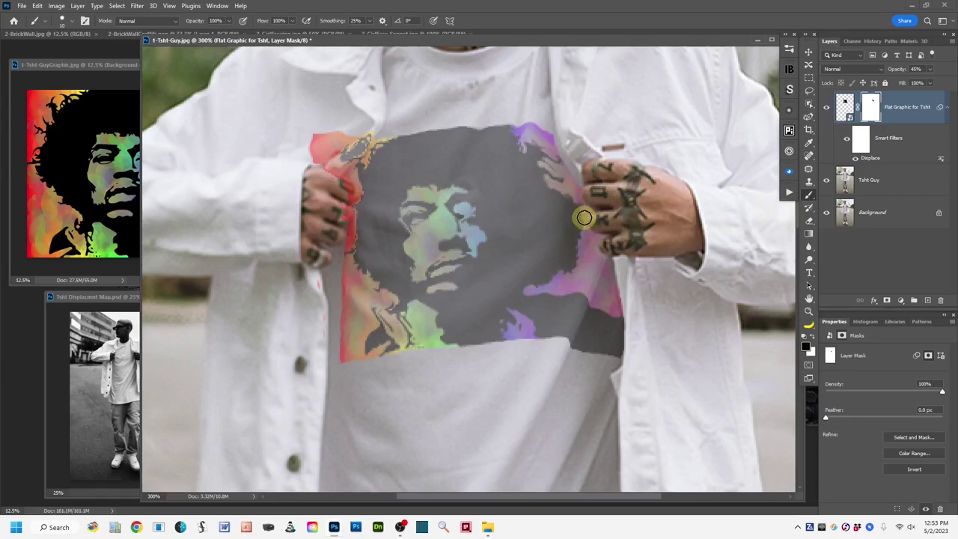
mouse_move(584, 217)
left_mouse_down()
mouse_move(566, 214)
mouse_move(567, 203)
mouse_move(573, 218)
mouse_move(564, 212)
mouse_move(582, 213)
mouse_move(555, 219)
mouse_move(602, 214)
mouse_move(326, 199)
mouse_move(527, 224)
left_mouse_up()
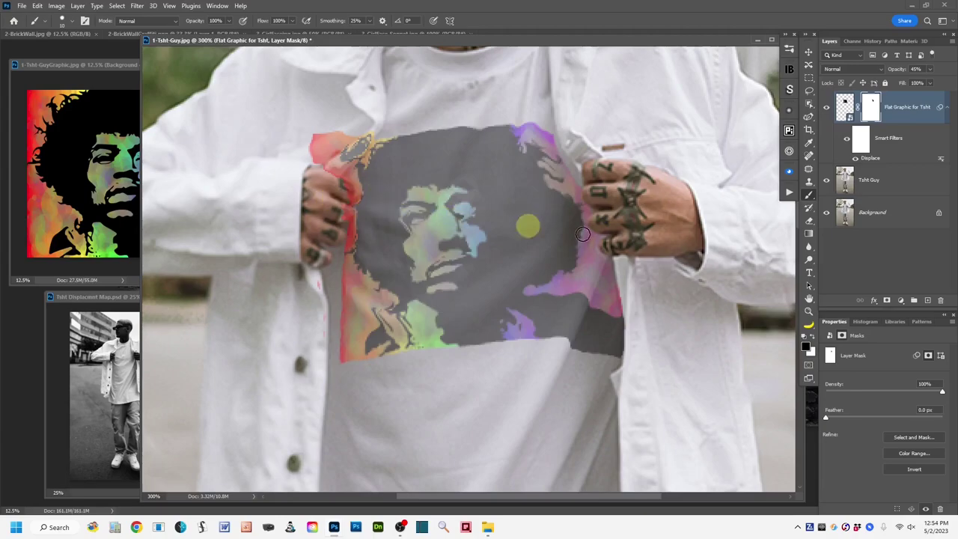
Step: Mask the graphic off the other hand and jacket edge with a smaller brush, touching up the border near the hair
mouse_move(367, 184)
left_mouse_down()
mouse_move(324, 140)
mouse_move(319, 154)
mouse_move(378, 130)
mouse_move(365, 126)
mouse_move(334, 177)
mouse_move(330, 144)
mouse_move(310, 193)
mouse_move(302, 229)
mouse_move(316, 290)
mouse_move(314, 373)
mouse_move(305, 312)
mouse_move(281, 277)
mouse_move(255, 306)
mouse_move(278, 247)
mouse_move(335, 191)
mouse_move(329, 199)
mouse_move(346, 185)
mouse_move(355, 190)
mouse_move(340, 207)
mouse_move(344, 237)
mouse_move(336, 227)
mouse_move(312, 240)
mouse_move(280, 269)
left_mouse_up()
key("bracketleft")
key("bracketleft")
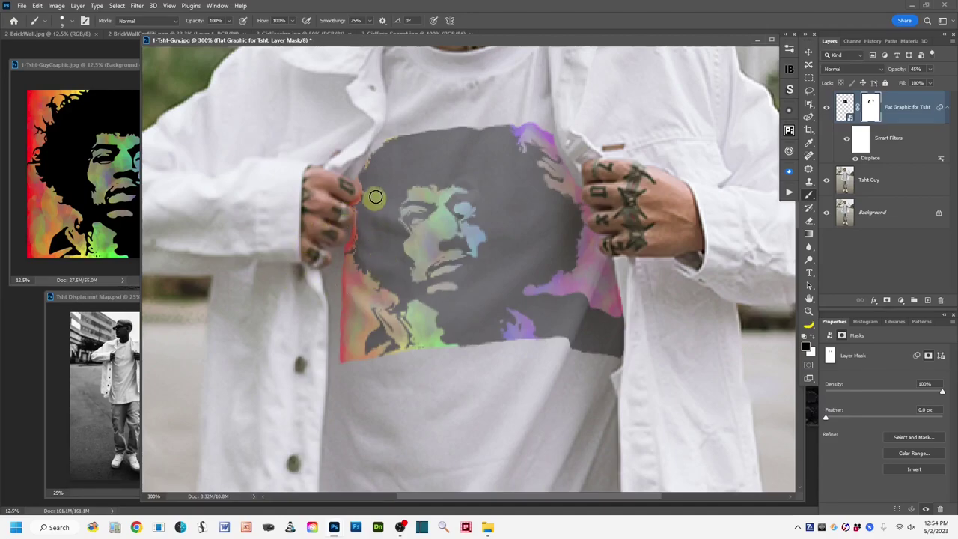
mouse_move(359, 142)
left_mouse_down()
mouse_move(358, 181)
mouse_move(392, 199)
mouse_move(367, 176)
mouse_move(370, 162)
mouse_move(364, 175)
mouse_move(375, 150)
mouse_move(400, 137)
left_mouse_up()
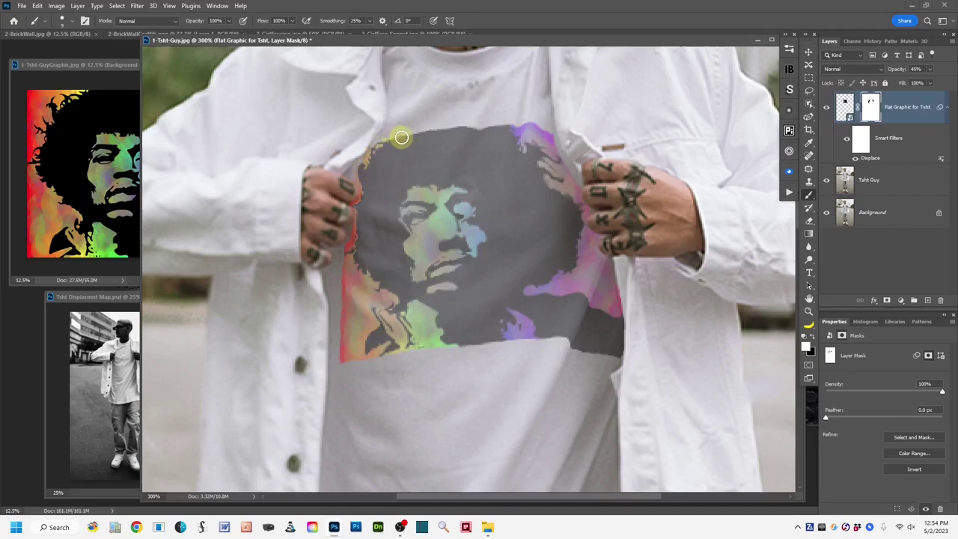
mouse_move(357, 272)
left_mouse_down()
mouse_move(350, 231)
mouse_move(363, 204)
mouse_move(355, 193)
mouse_move(299, 192)
mouse_move(292, 202)
mouse_move(319, 226)
mouse_move(503, 292)
mouse_move(352, 227)
mouse_move(354, 248)
mouse_move(381, 261)
left_mouse_up()
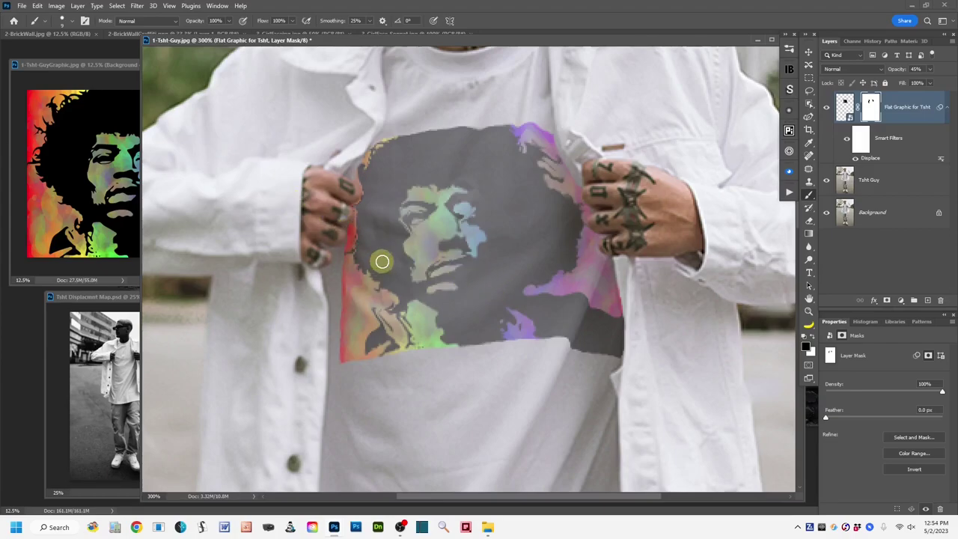
Step: Inspect the layer mask on its own, return to the image and restore the graphic layer's opacity to 100%
left_click(868, 107, "alt")
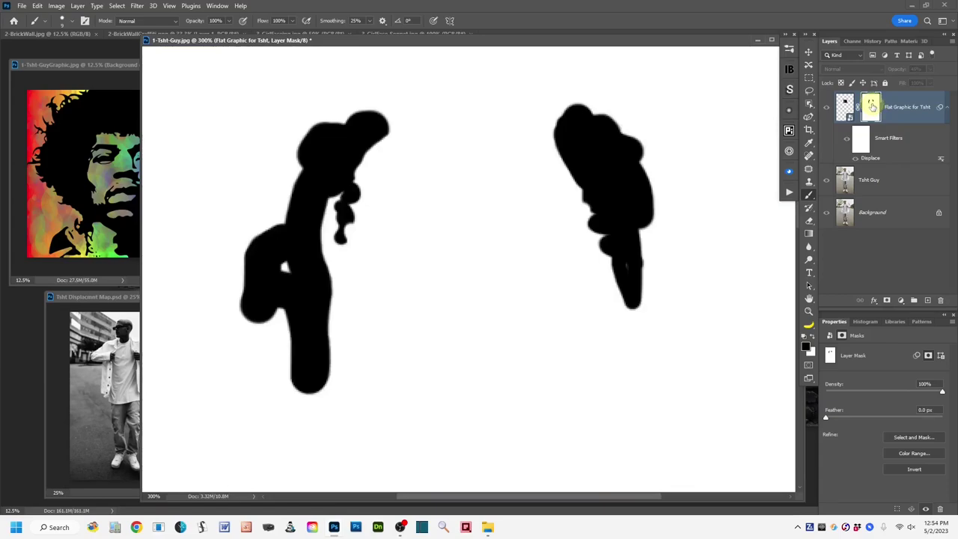
left_click(871, 107, "alt")
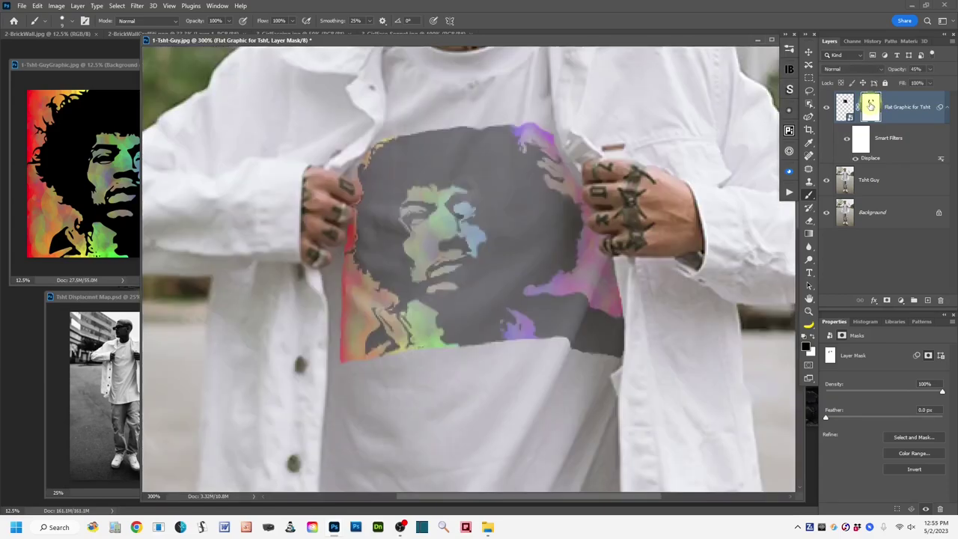
left_click_drag(894, 68, 952, 68)
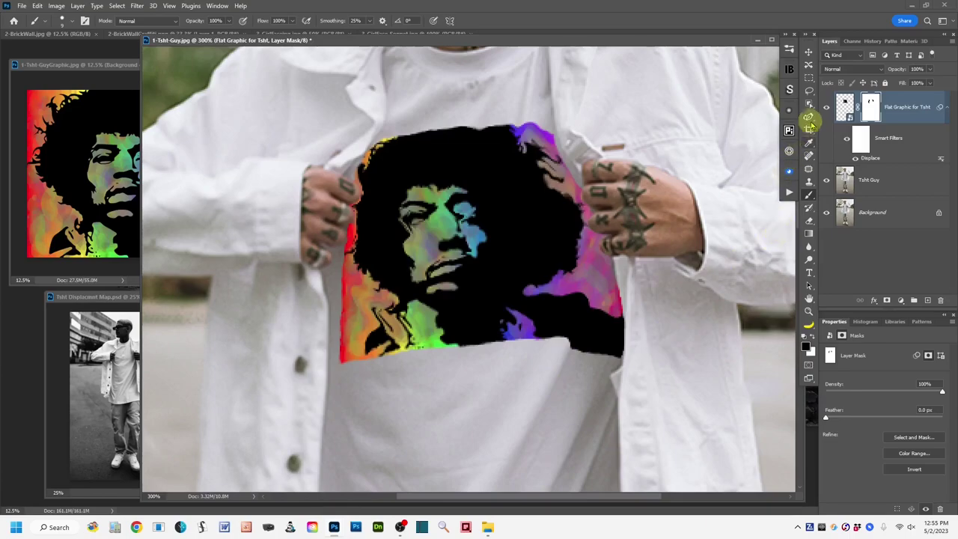
Step: Compare blend modes such as Soft Light on the graphic layer and set it to Darken
left_click(882, 71)
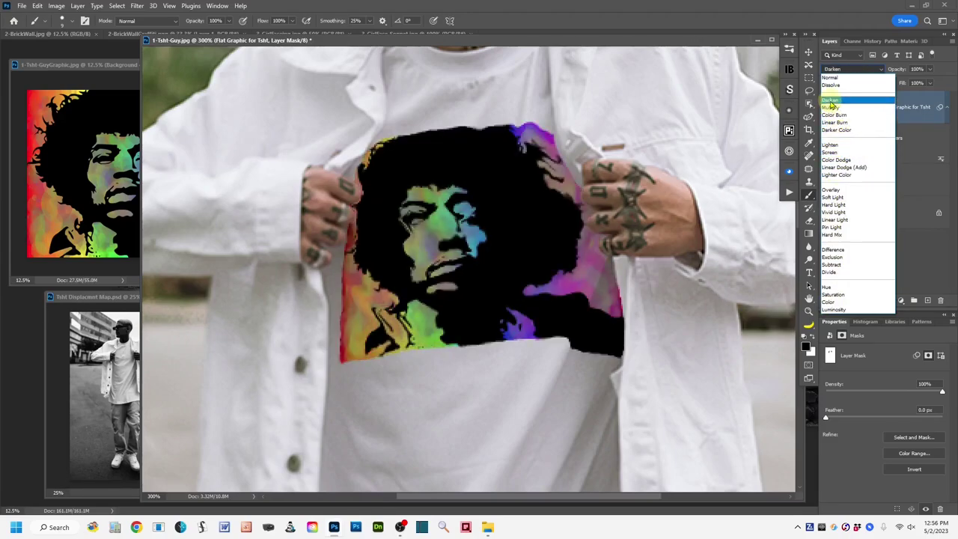
left_click(850, 102)
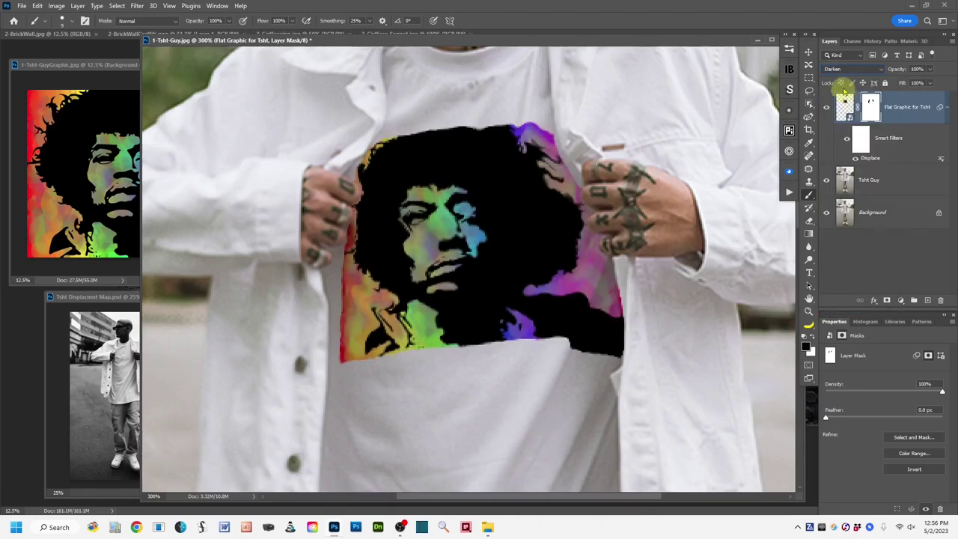
left_click(875, 70)
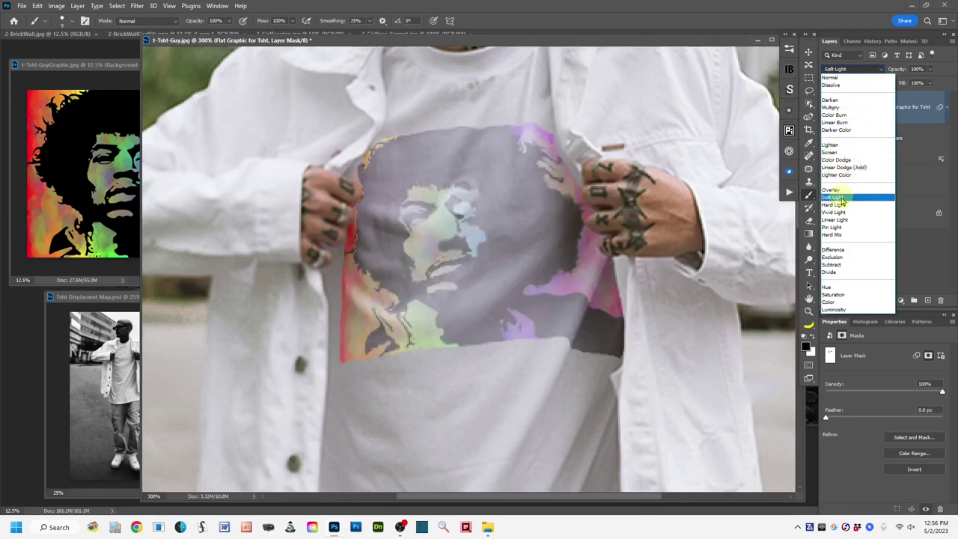
left_click(831, 100)
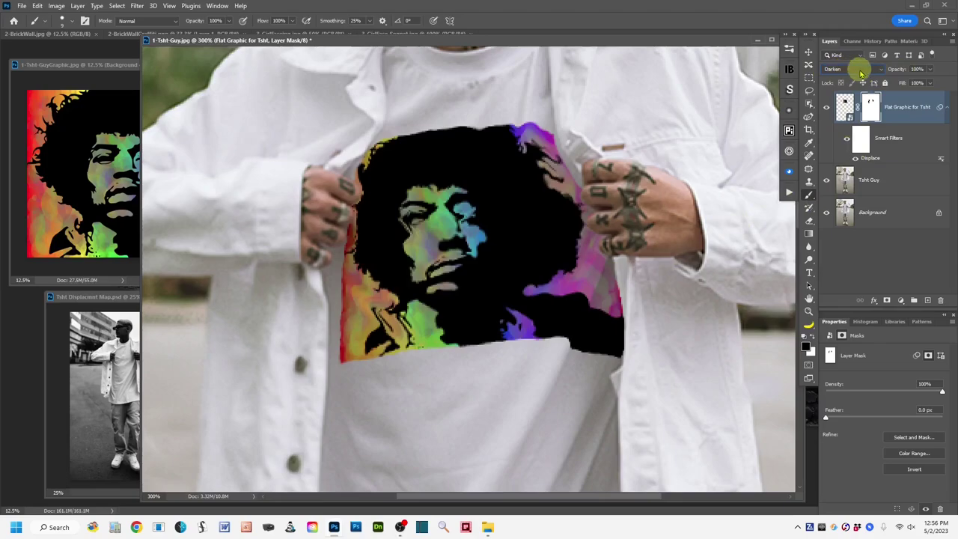
Step: Reduce the graphic layer's opacity in Darken mode so the shirt's folds show through the print
left_click(932, 71)
left_click(897, 70)
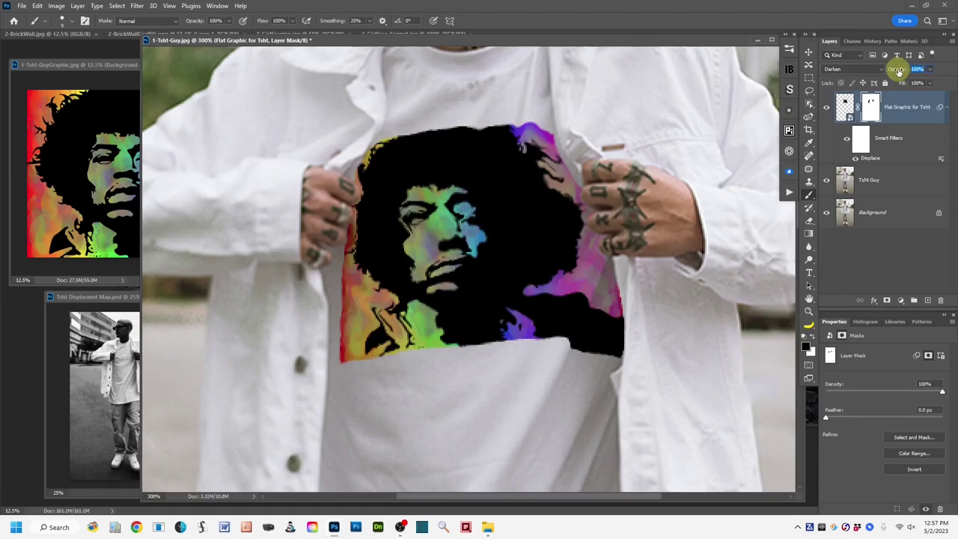
left_click_drag(897, 70, 875, 71)
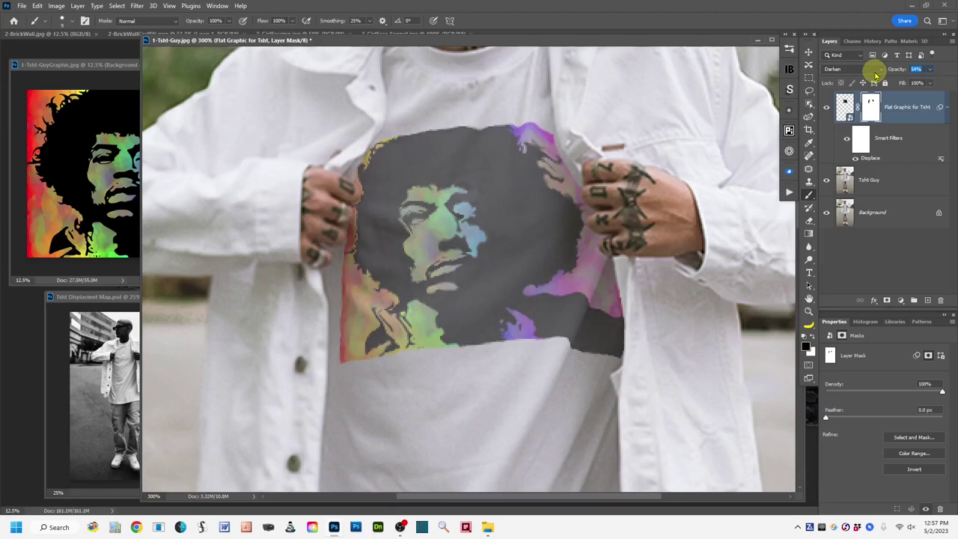
Step: Fine-tune the graphic layer's opacity to 50% while judging the print on the full figure
key("ctrl+minus")
key("ctrl+minus")
key("ctrl+minus")
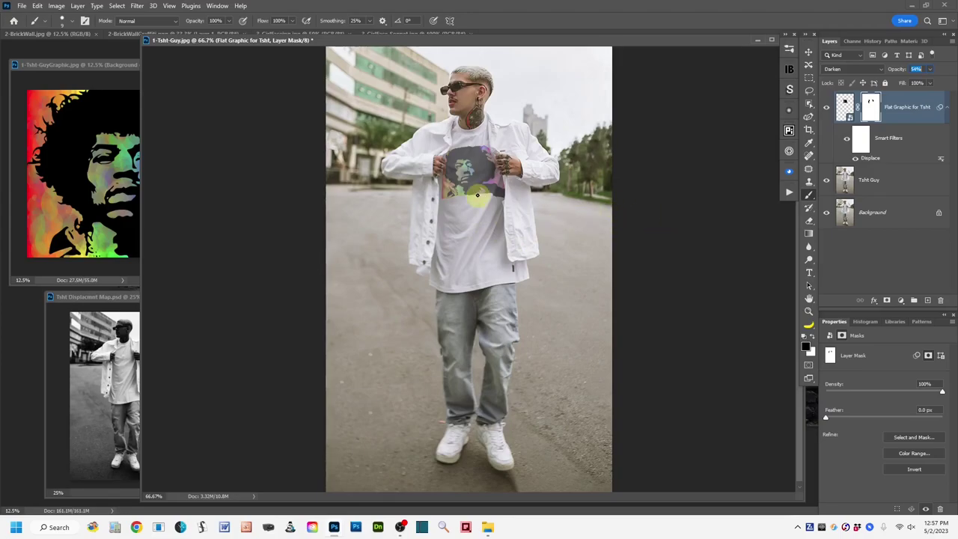
mouse_move(477, 195)
left_mouse_down()
mouse_move(449, 188)
mouse_move(469, 192)
left_mouse_up()
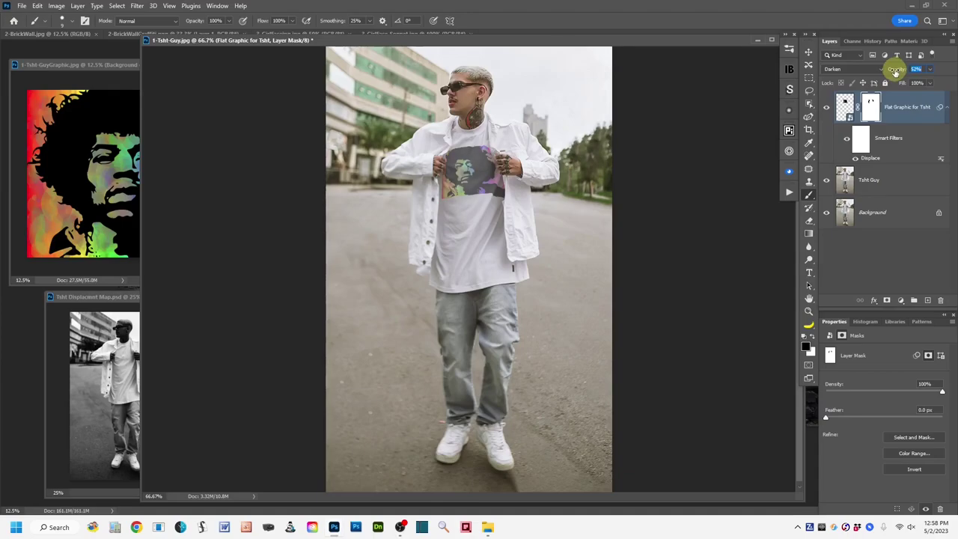
left_click_drag(895, 73, 894, 74)
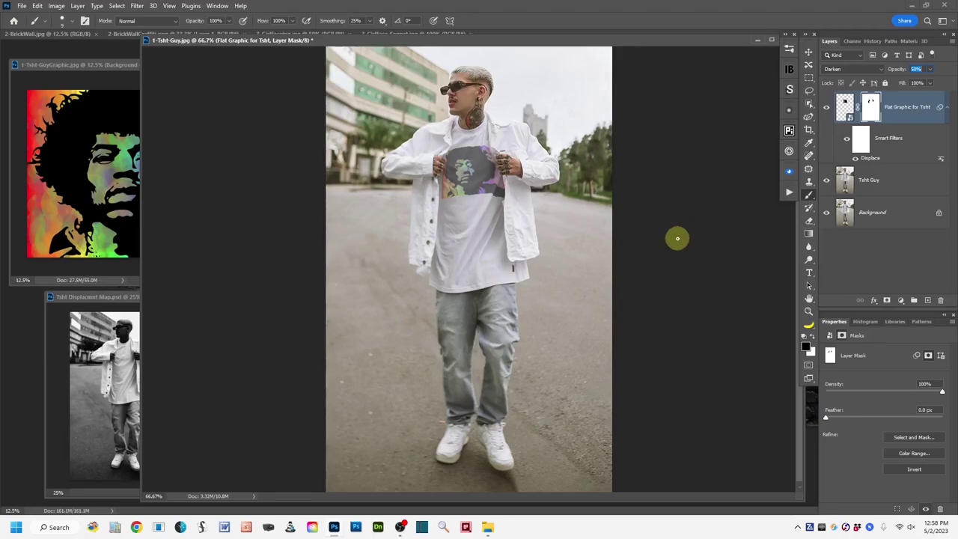
Step: Inspect the shirt print up close and compare it with the original portrait graphic in its own document
key("ctrl+plus")
key("ctrl+plus")
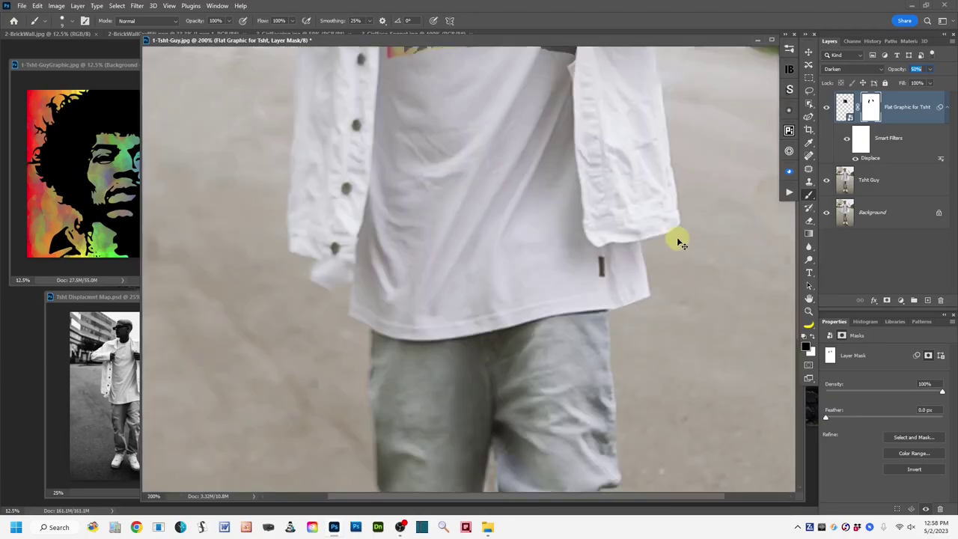
left_click_drag(532, 207, 522, 434)
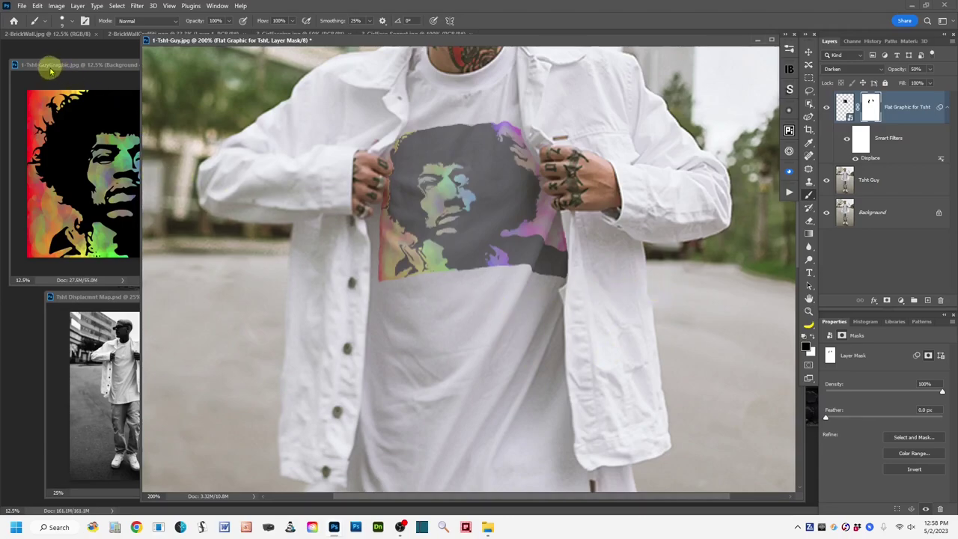
left_click(49, 66)
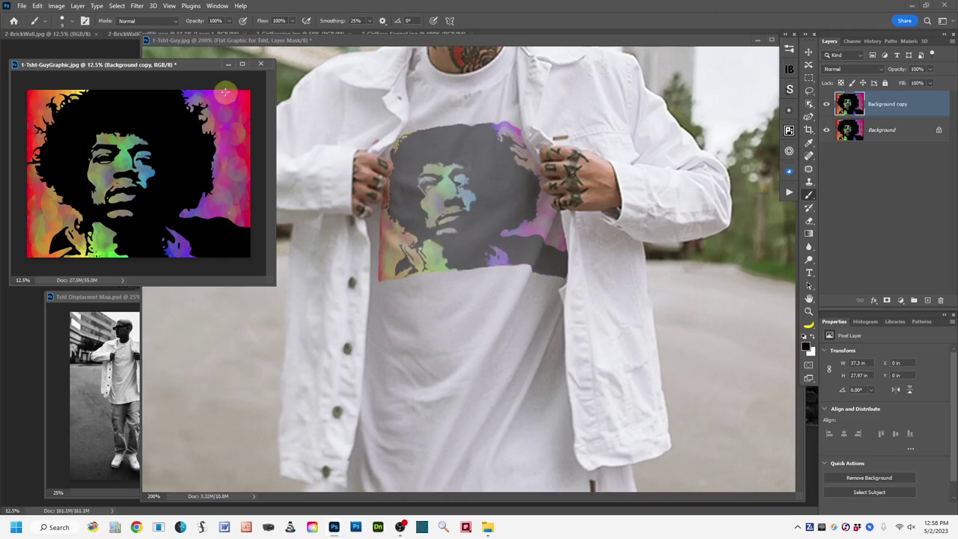
left_click(536, 42)
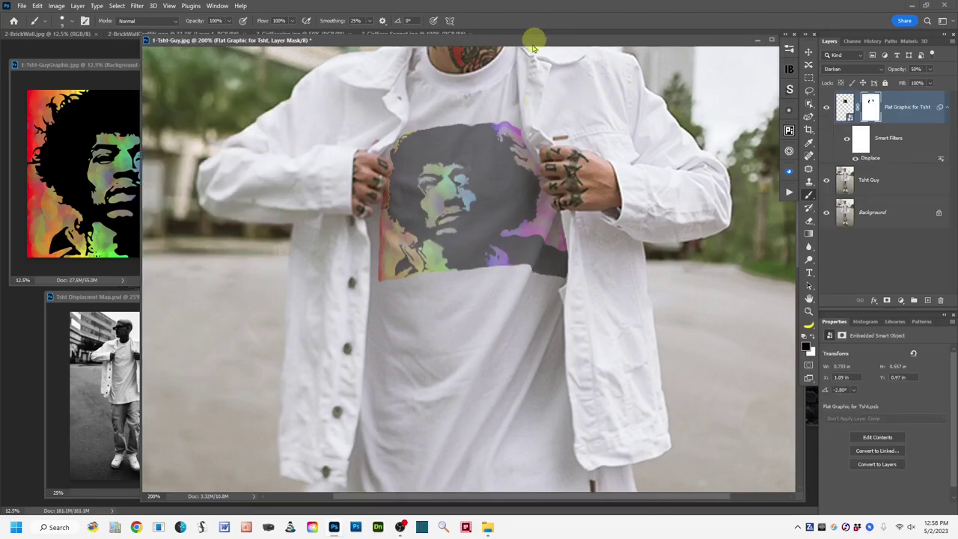
Step: Compare the whole photo with and without the print by temporarily showing only the Background layer
key("ctrl+1")
key("ctrl+minus")
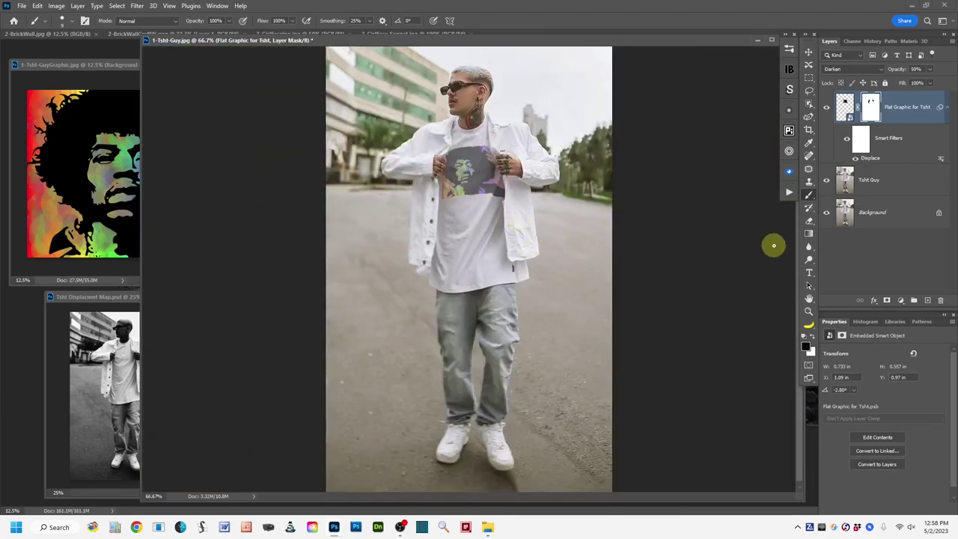
left_click(808, 90)
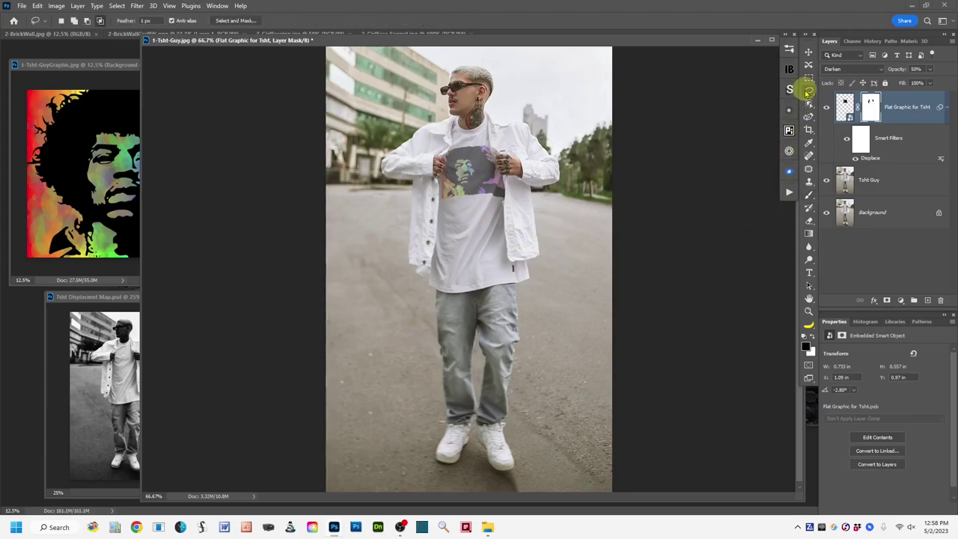
left_click(826, 212, "alt")
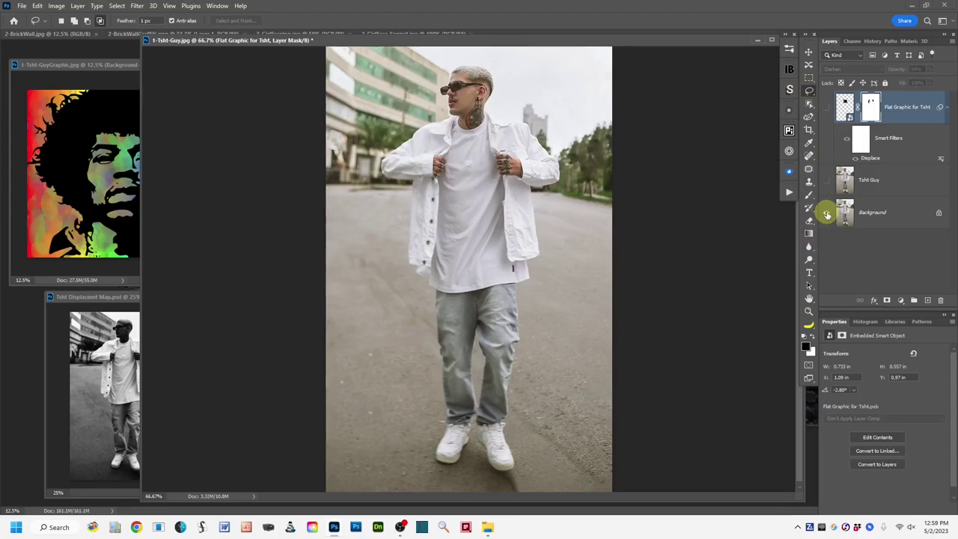
left_click(826, 213, "alt")
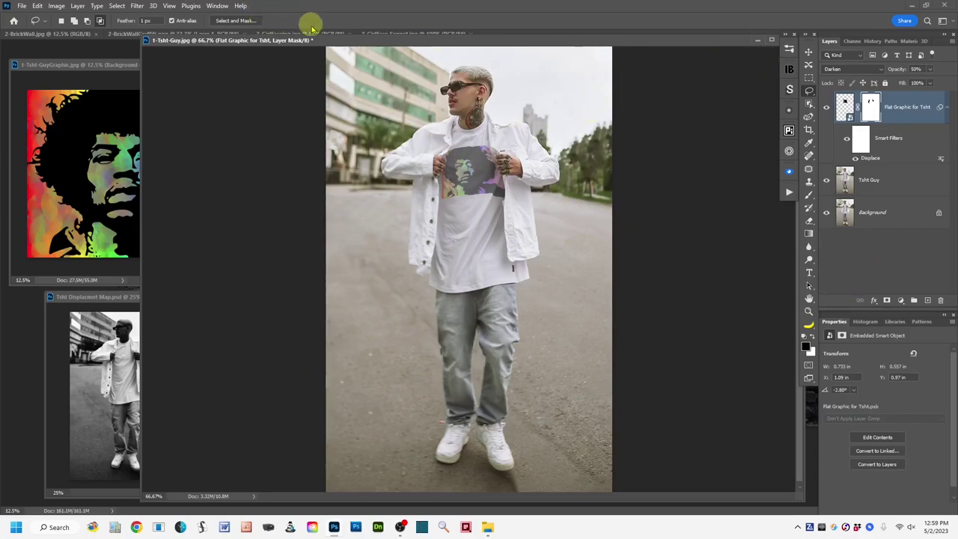
Step: Close 1-Tsht-Guy.jpg and 1-Tsht-GuyGraphic.jpg without saving, and close the T-shirt displacement map document
left_click_drag(328, 42, 303, 50)
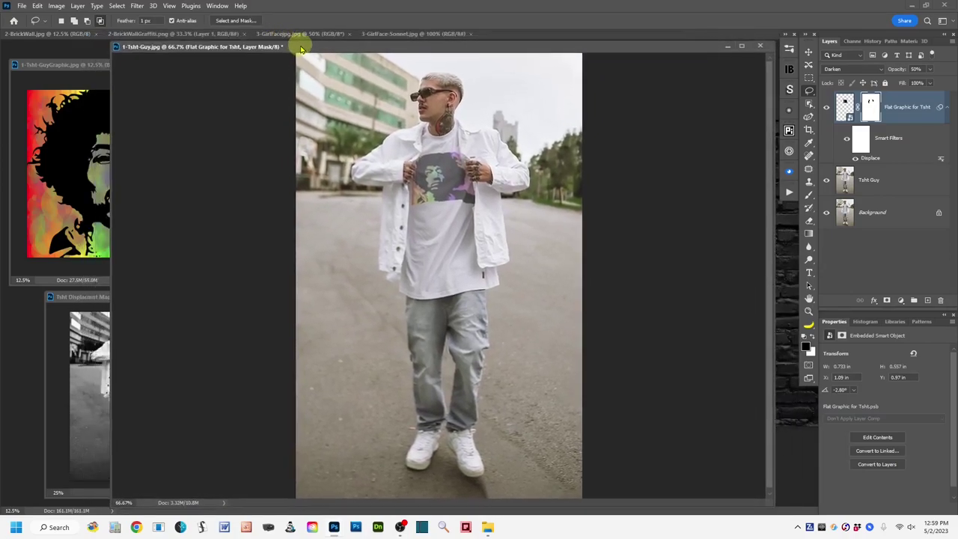
left_click(760, 46)
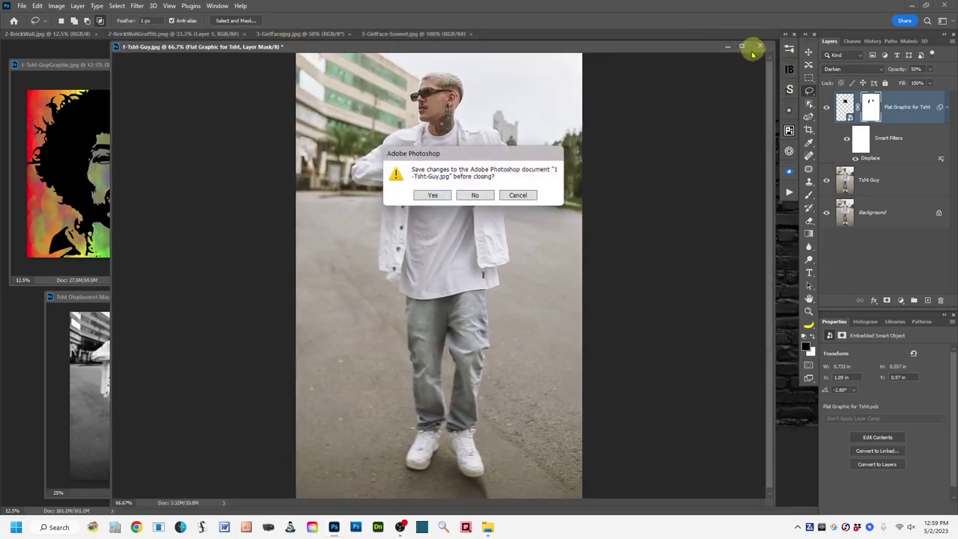
left_click(475, 196)
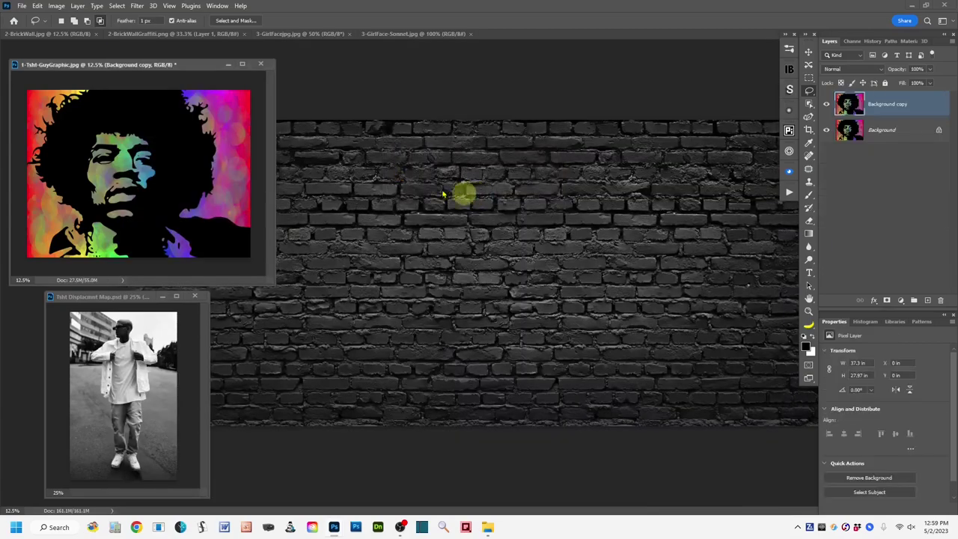
left_click(261, 63)
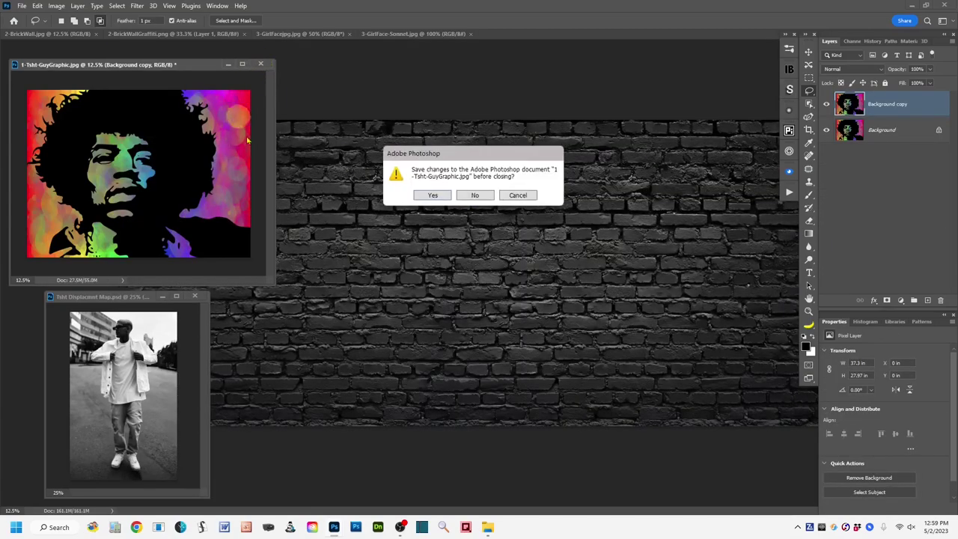
left_click(474, 195)
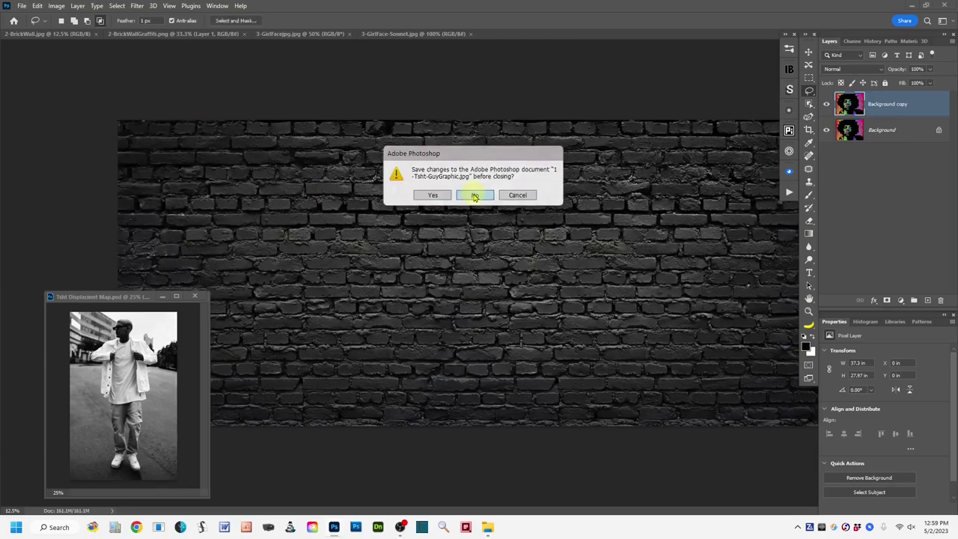
left_click(200, 296)
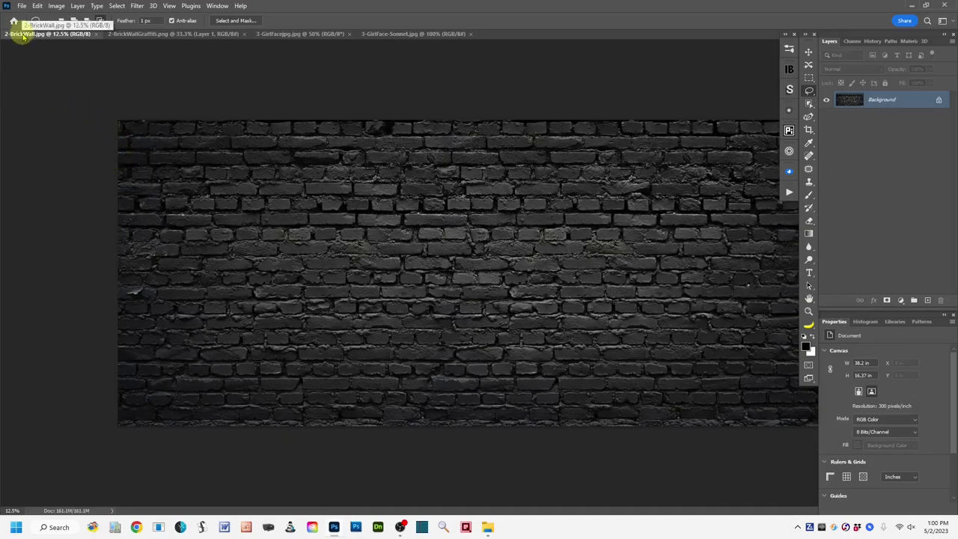
Step: Float 2-BrickWall.jpg in its own window and enlarge the window to show the whole wall with space around it
left_click_drag(23, 34, 106, 73)
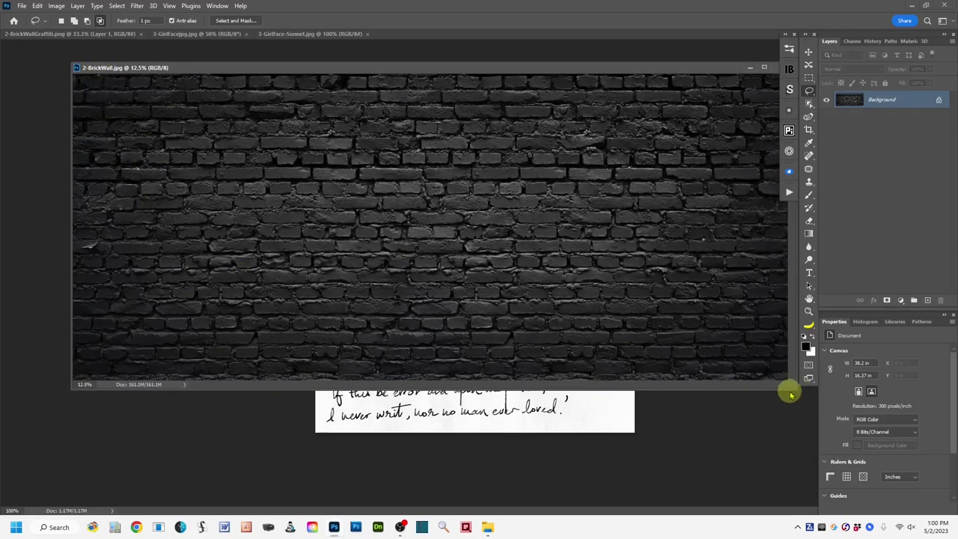
left_click_drag(790, 390, 799, 483)
left_click_drag(466, 70, 434, 73)
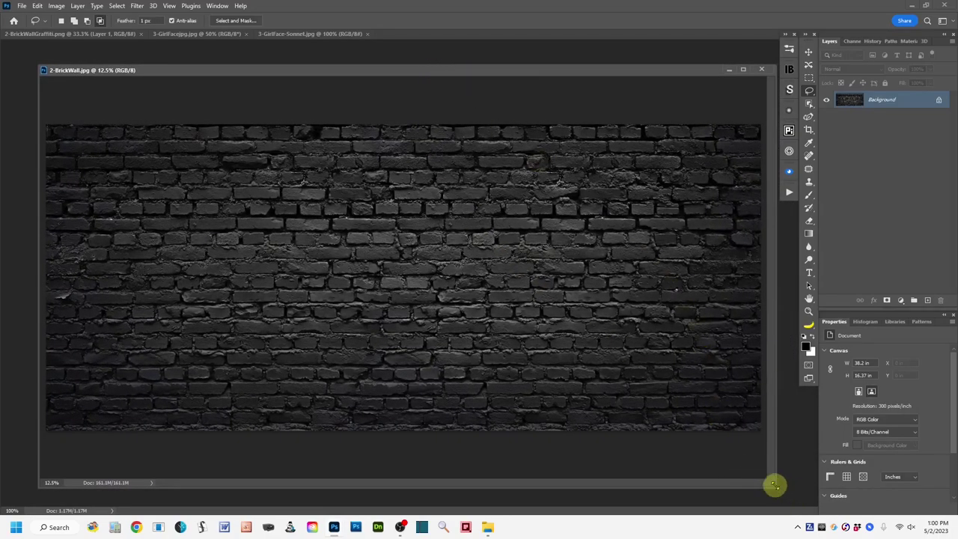
left_click_drag(778, 486, 804, 490)
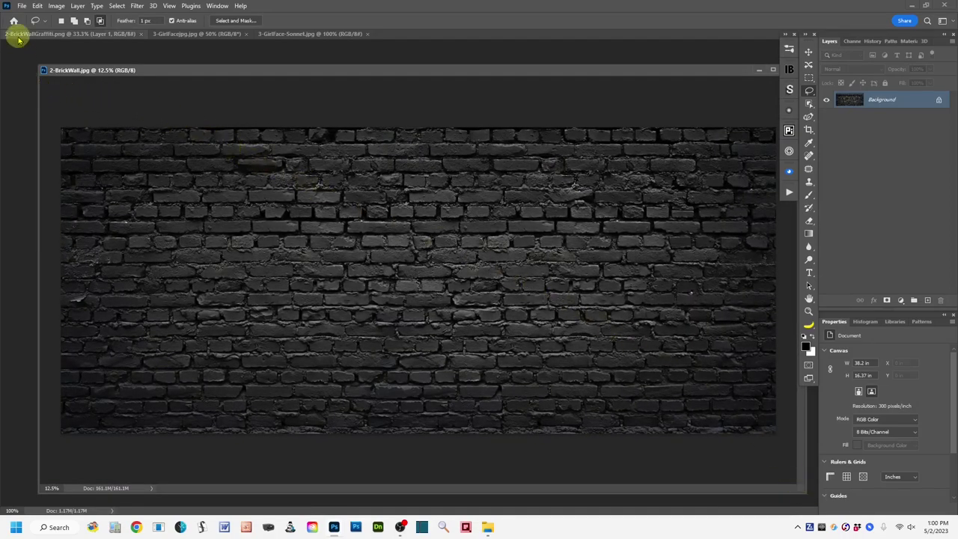
Step: Float 2-BrickWallGraffiti.png at 12.5% zoom in a small window overlapping the brick wall document
left_click_drag(18, 34, 41, 106)
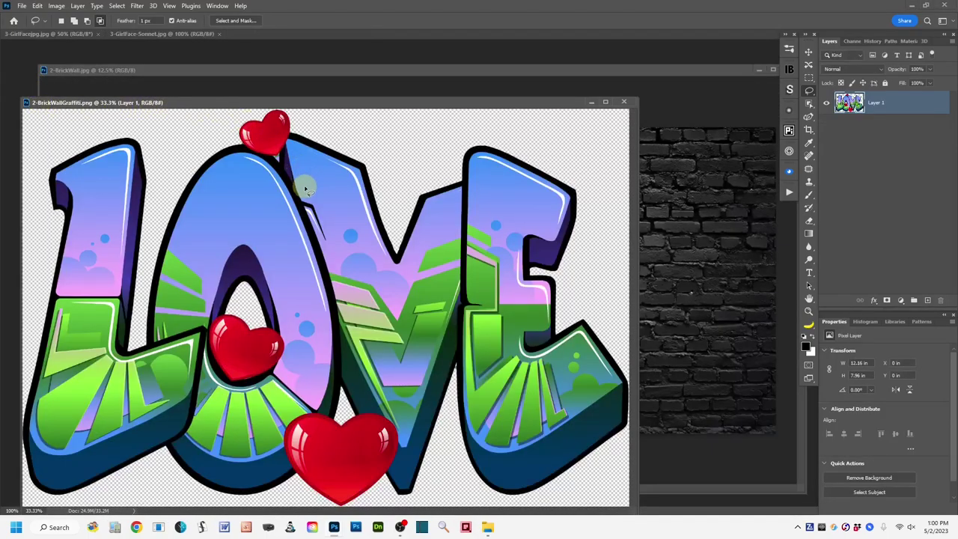
key("ctrl+minus")
key("ctrl+minus")
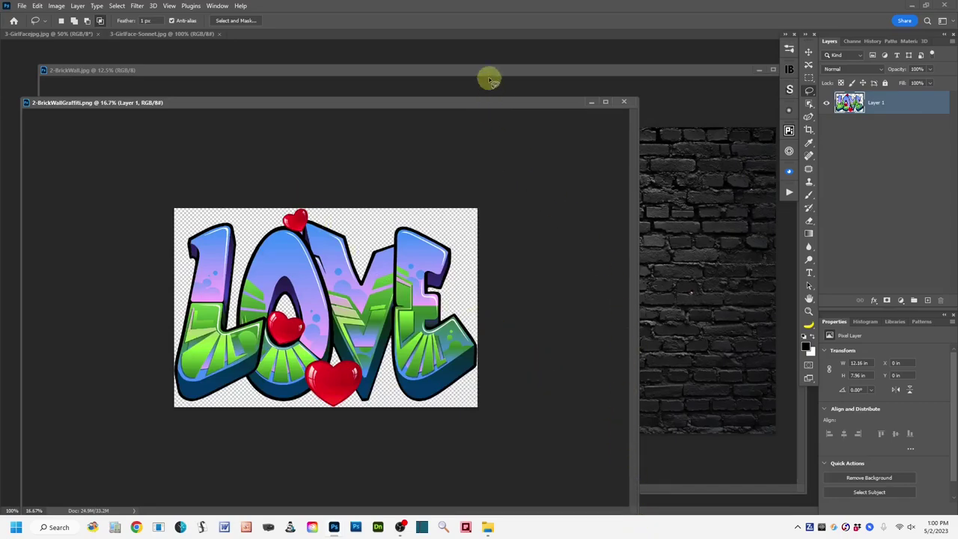
left_click_drag(481, 100, 487, 67)
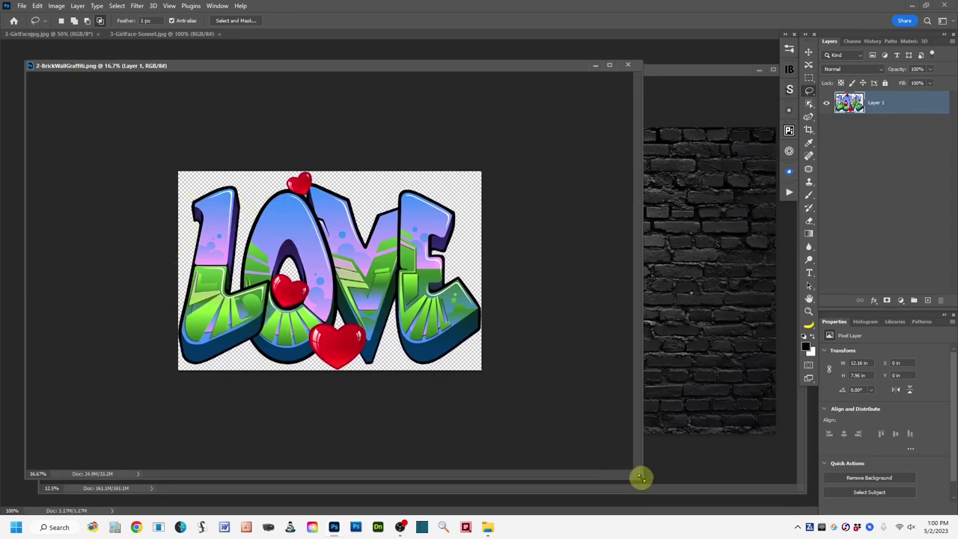
left_click_drag(640, 477, 404, 368)
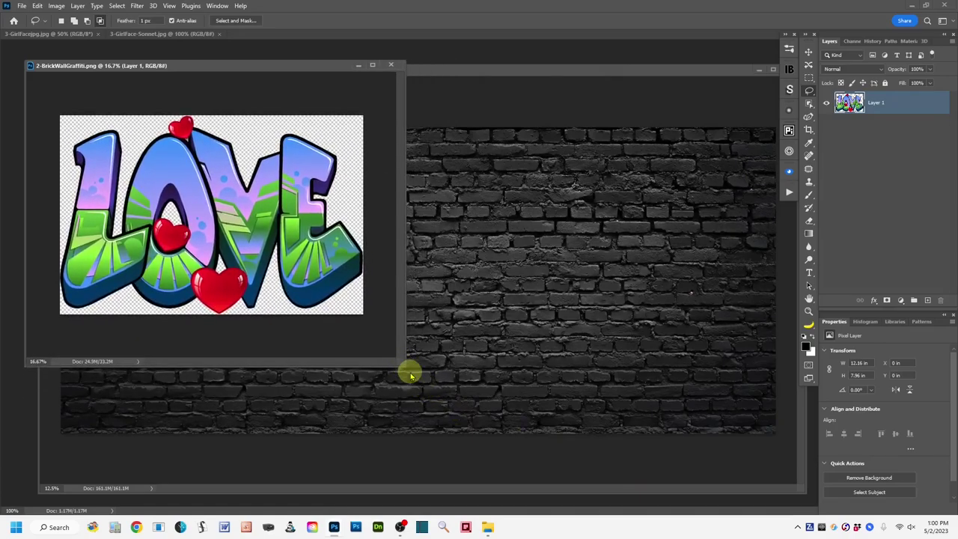
key("ctrl+minus")
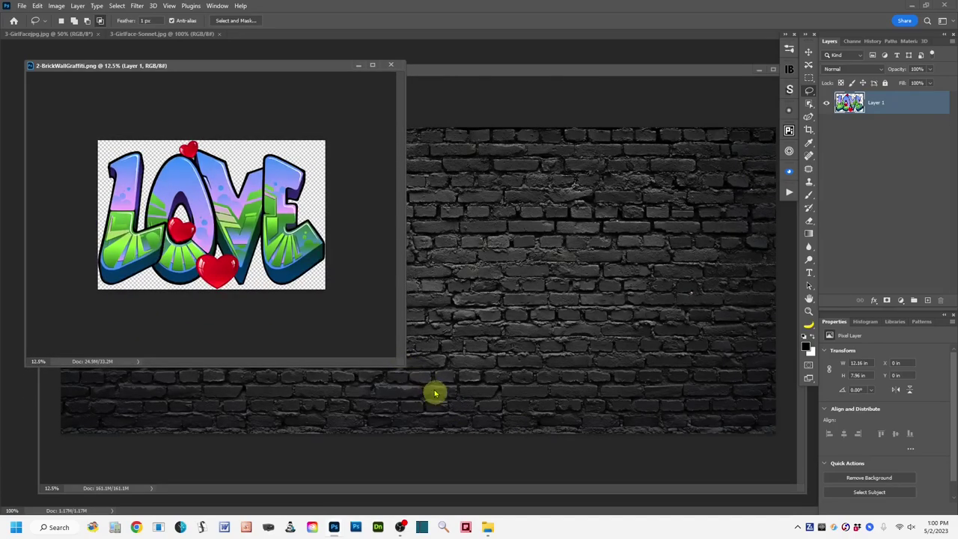
left_click_drag(401, 364, 287, 274)
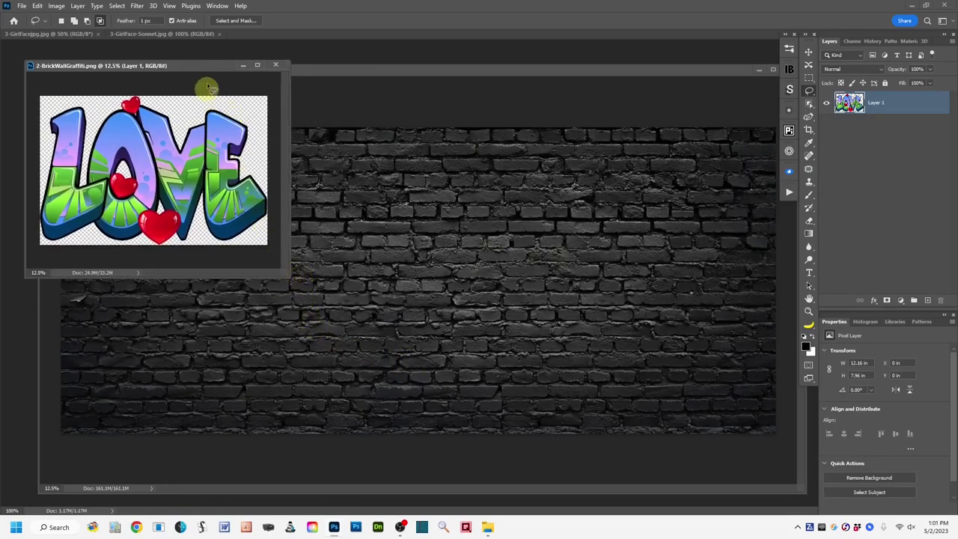
left_click_drag(212, 67, 194, 117)
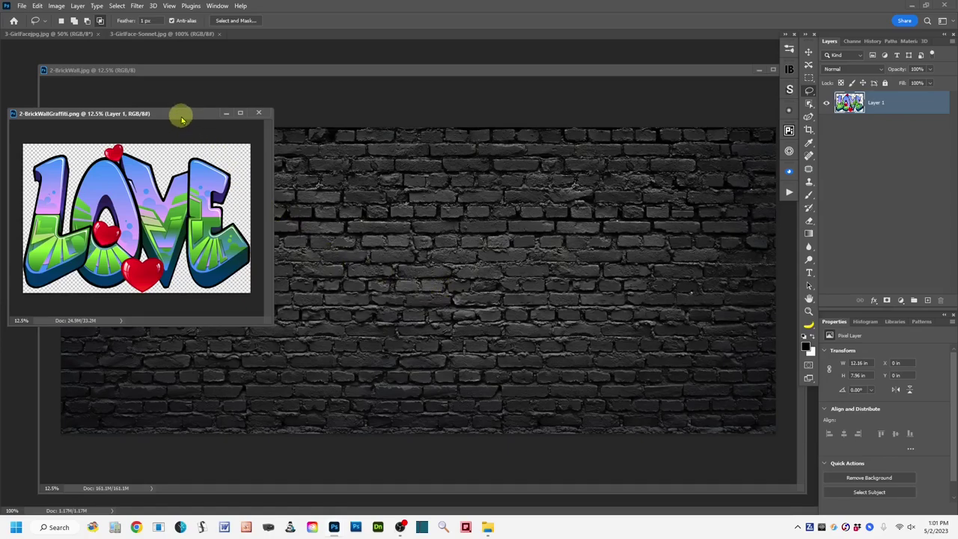
left_click_drag(182, 118, 182, 99)
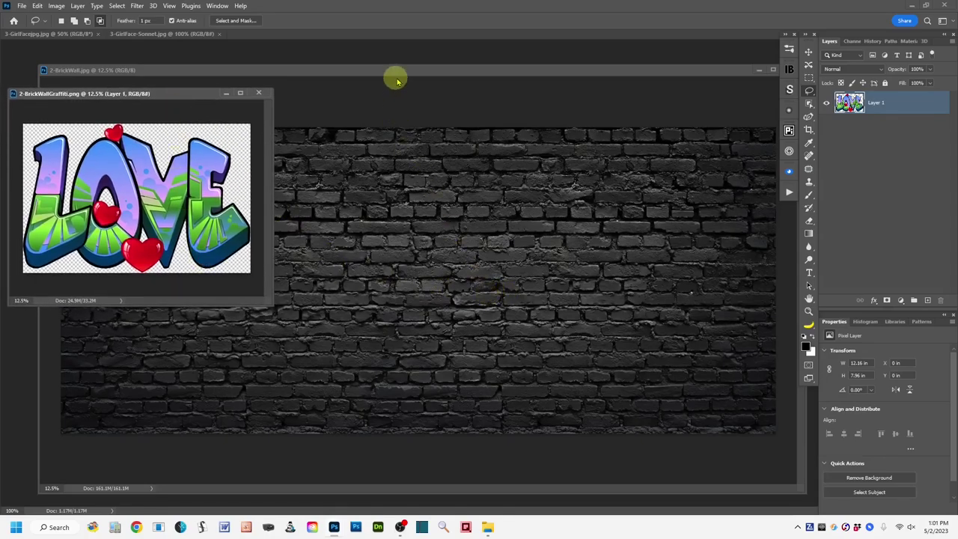
Step: Reposition and resize the brick wall window so the edge of the graffiti window stays reachable behind it
left_click_drag(389, 70, 383, 54)
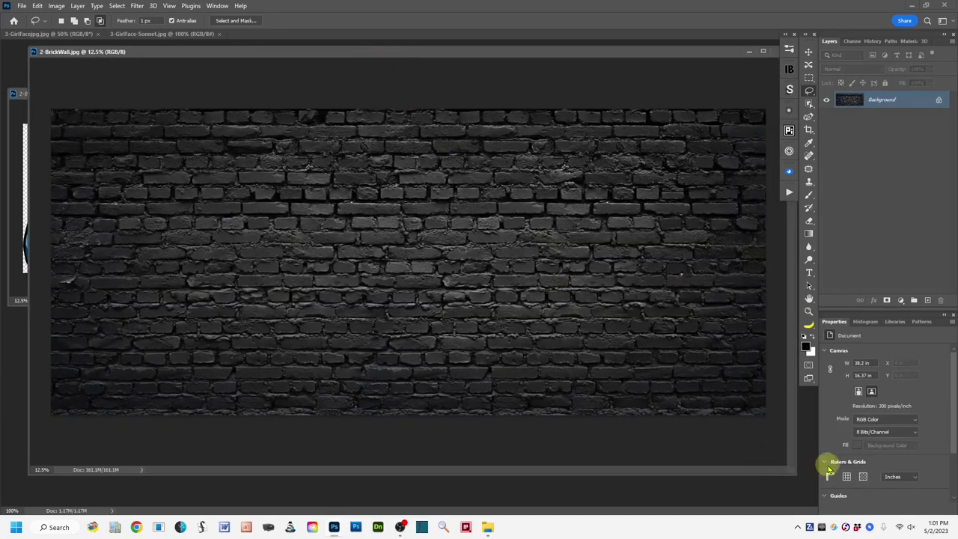
left_click_drag(788, 468, 798, 494)
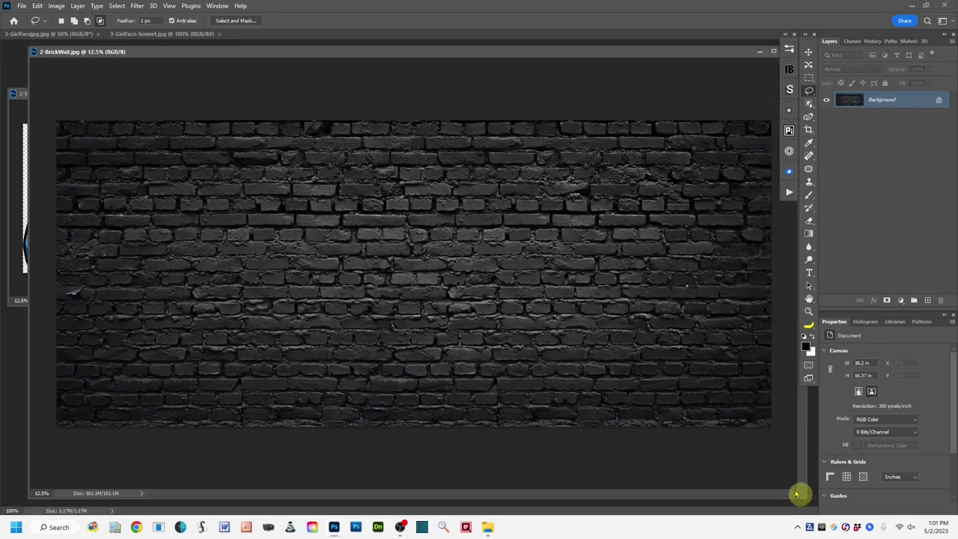
left_click_drag(29, 340, 45, 342)
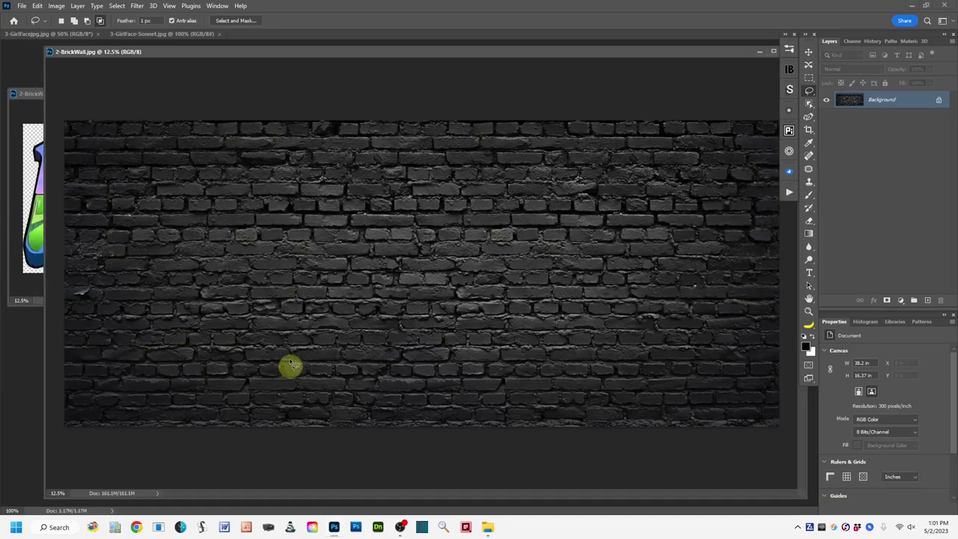
Step: Duplicate Layer 1 in the 2-BrickWallGraffiti.png document and rename the copy "Graffit graphic"
left_click(30, 93)
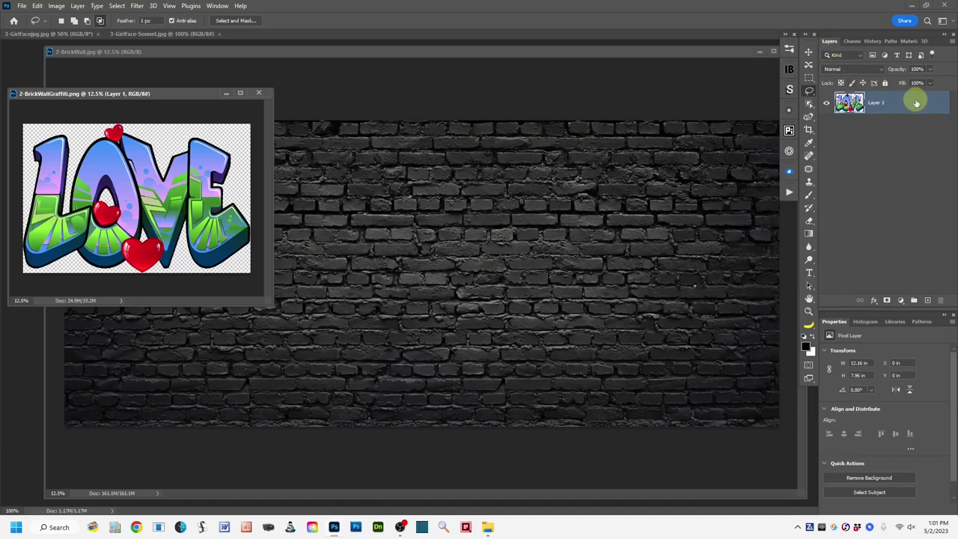
left_click_drag(915, 102, 928, 300)
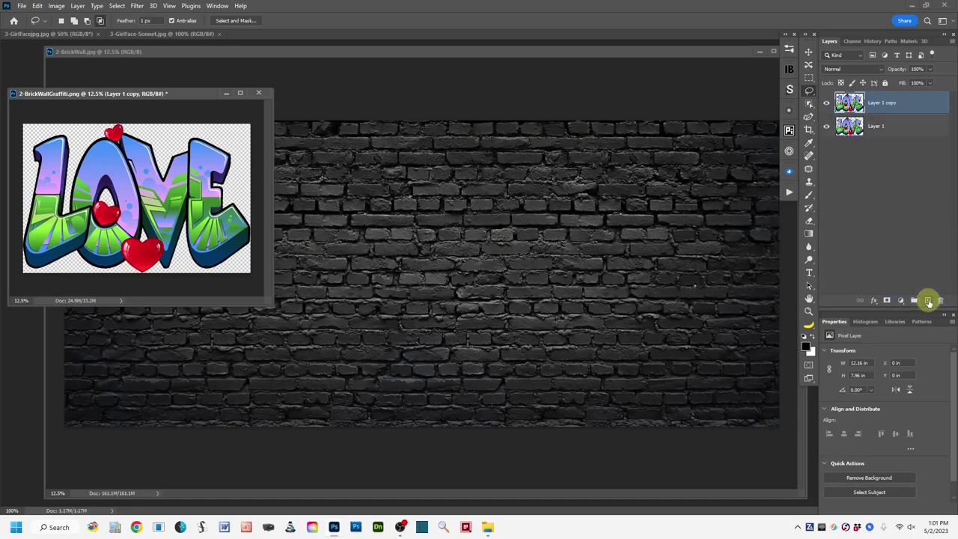
double_click(877, 103)
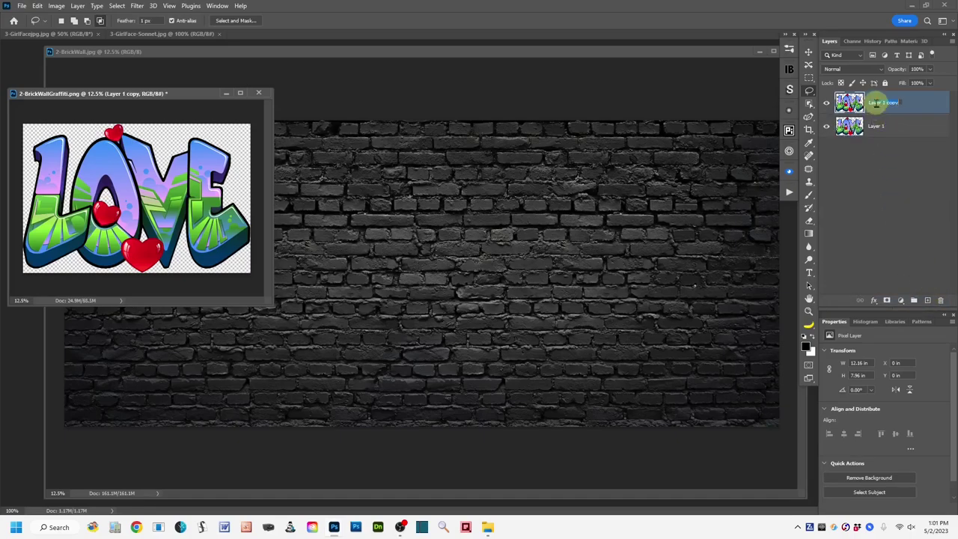
type("G")
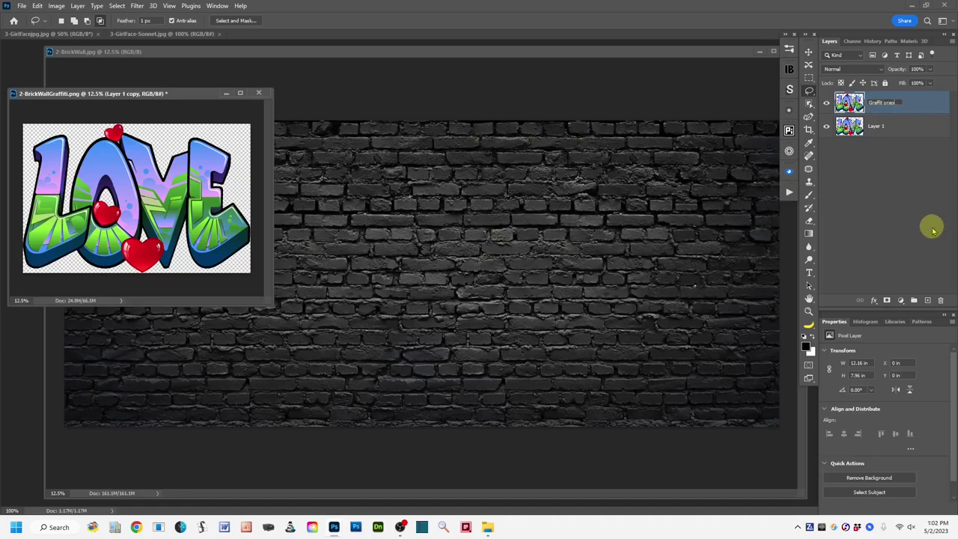
type("raffit graphic")
left_click(904, 210)
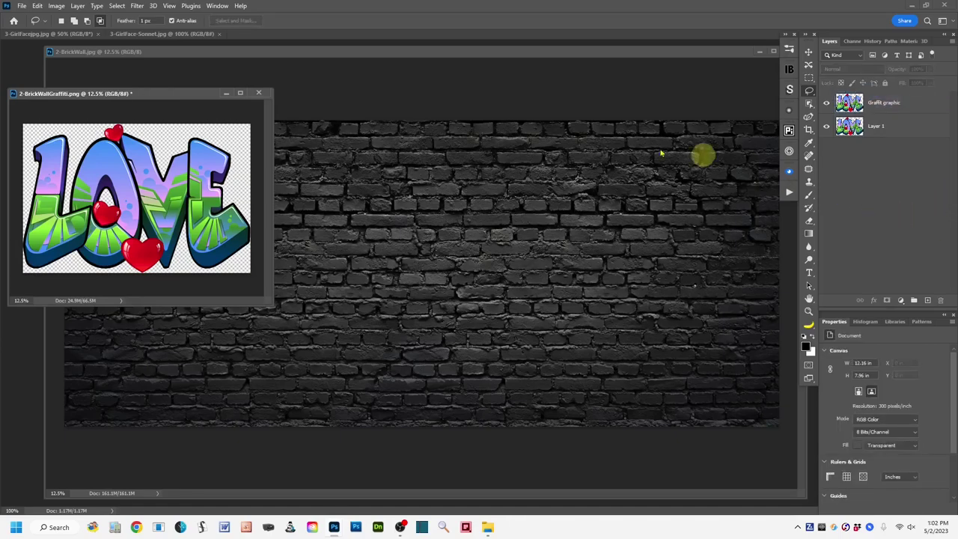
Step: Duplicate the Background layer of 2-BrickWall.jpg and rename the copy "Blk Brick Wall - Base"
left_click(213, 48)
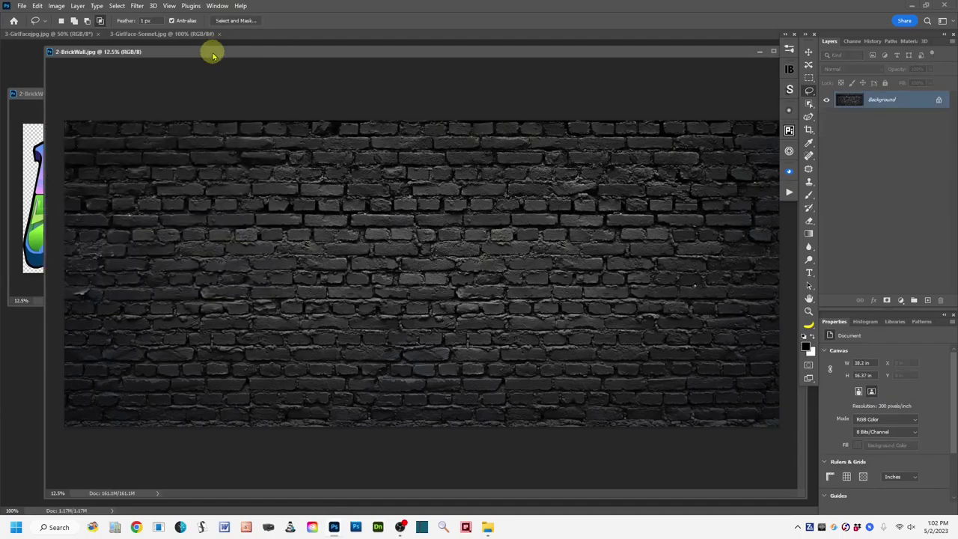
left_click_drag(915, 113, 927, 300)
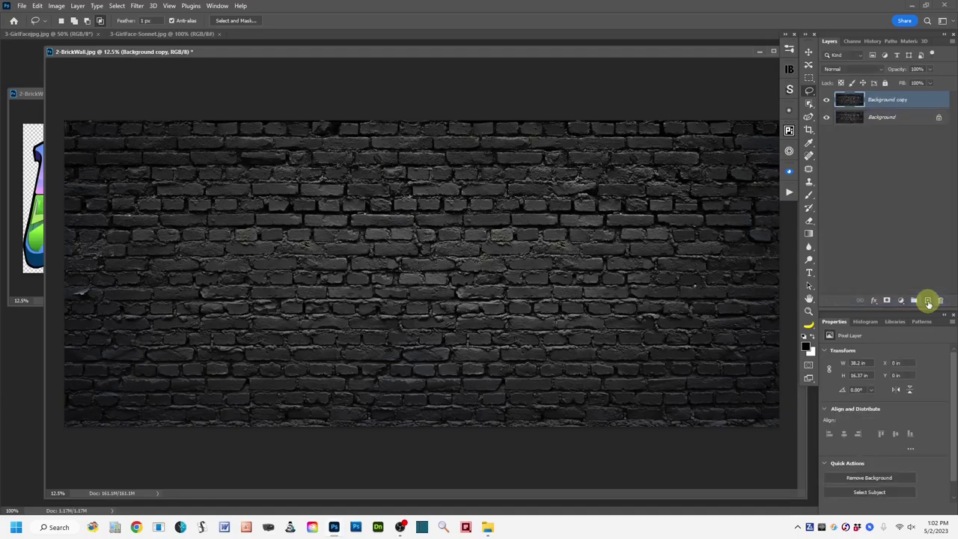
double_click(879, 101)
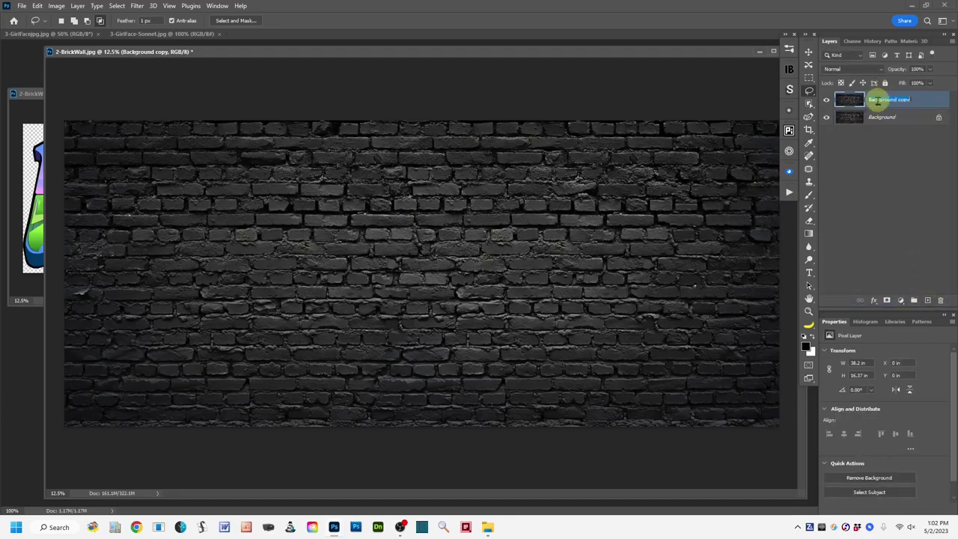
type("t")
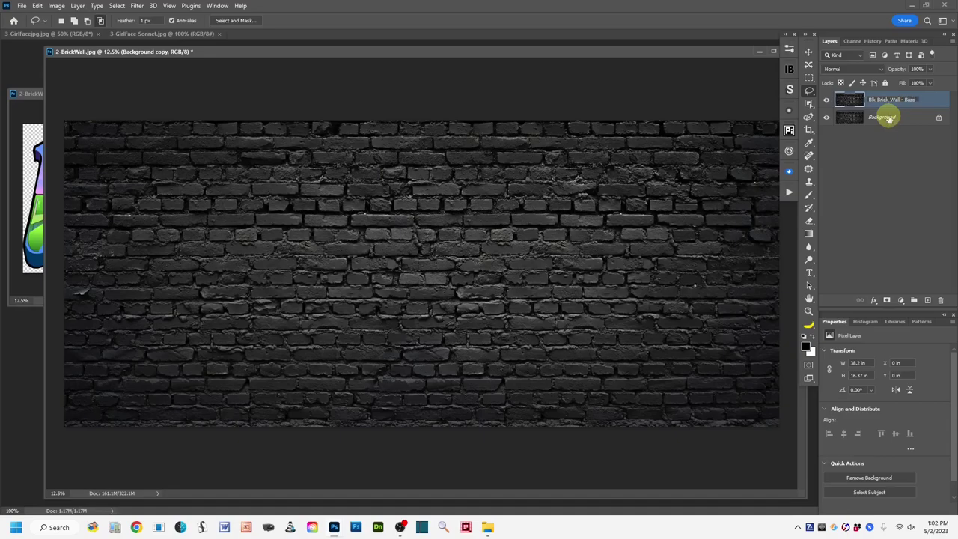
left_click(917, 201)
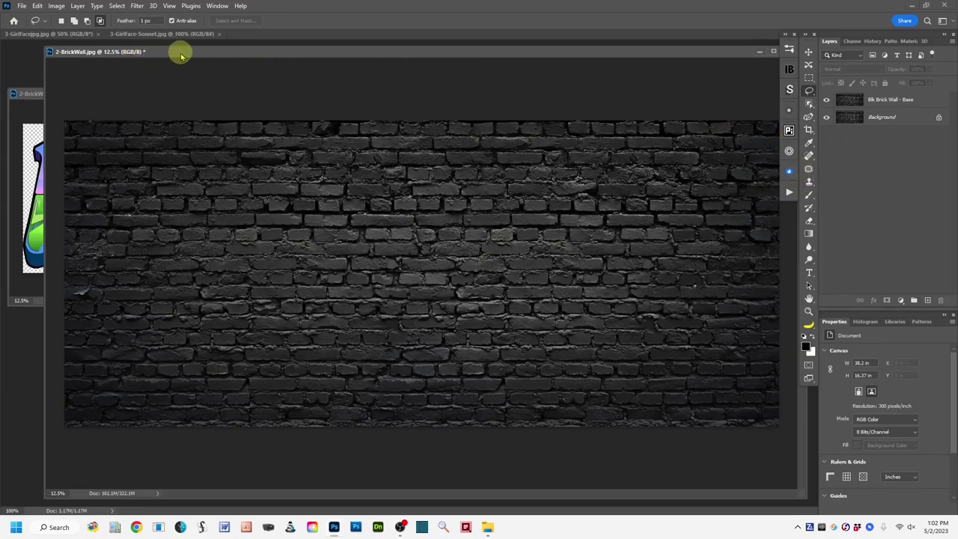
Step: Duplicate the Blk Brick Wall - Base layer into a new document named "Brick Wall Displacmnt Map"
left_click(931, 103)
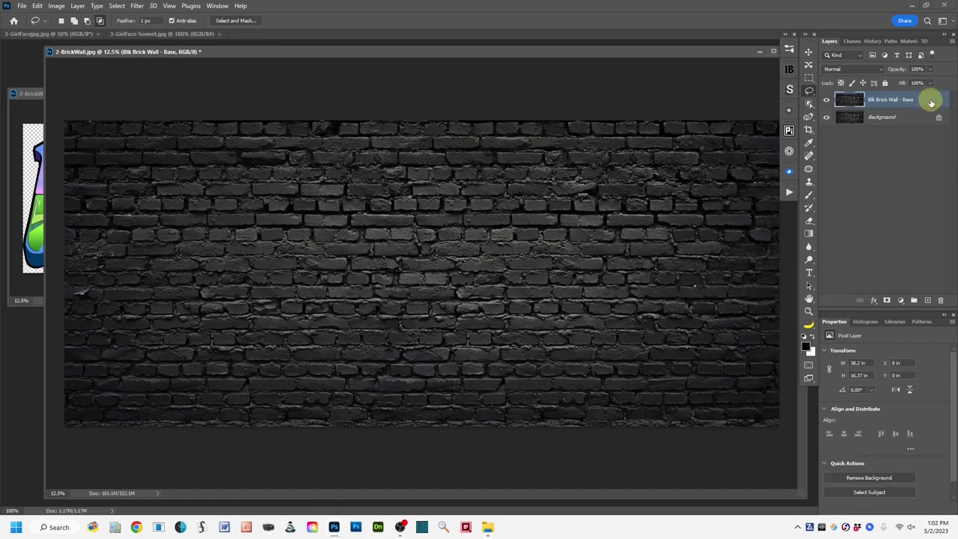
right_click(930, 103)
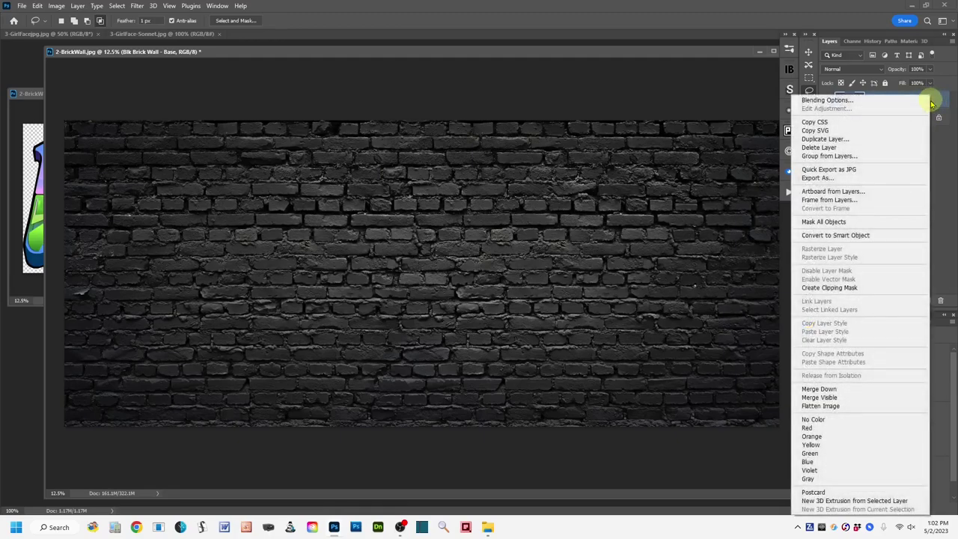
left_click(868, 140)
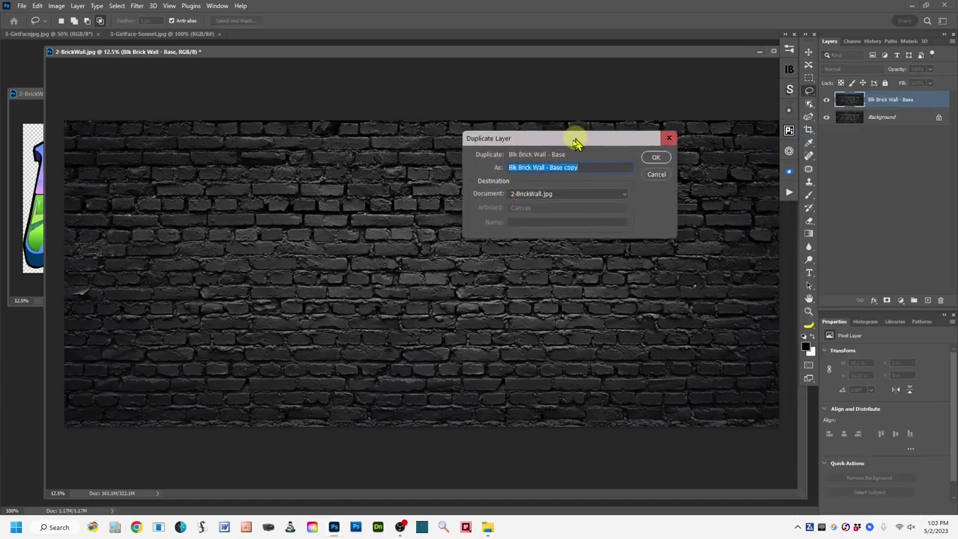
left_click_drag(574, 142, 468, 124)
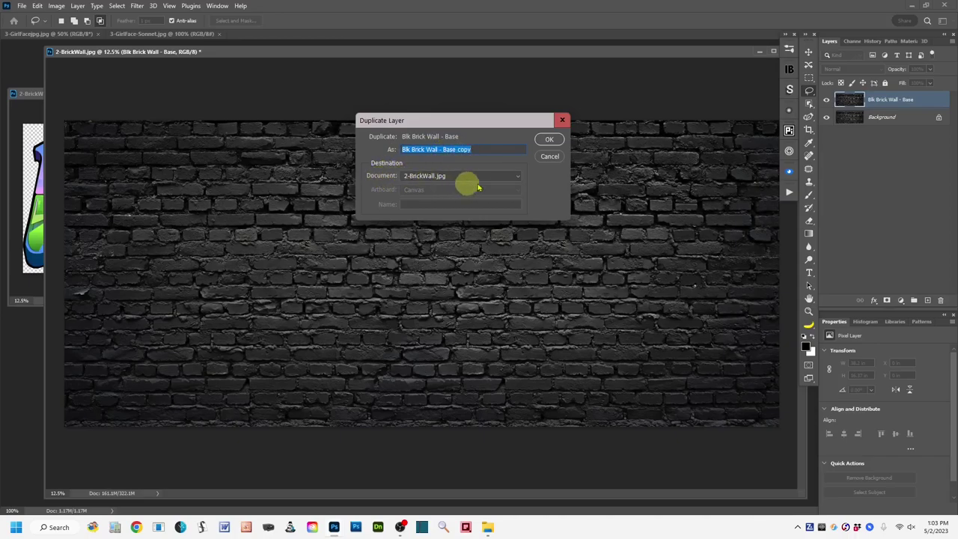
left_click(517, 176)
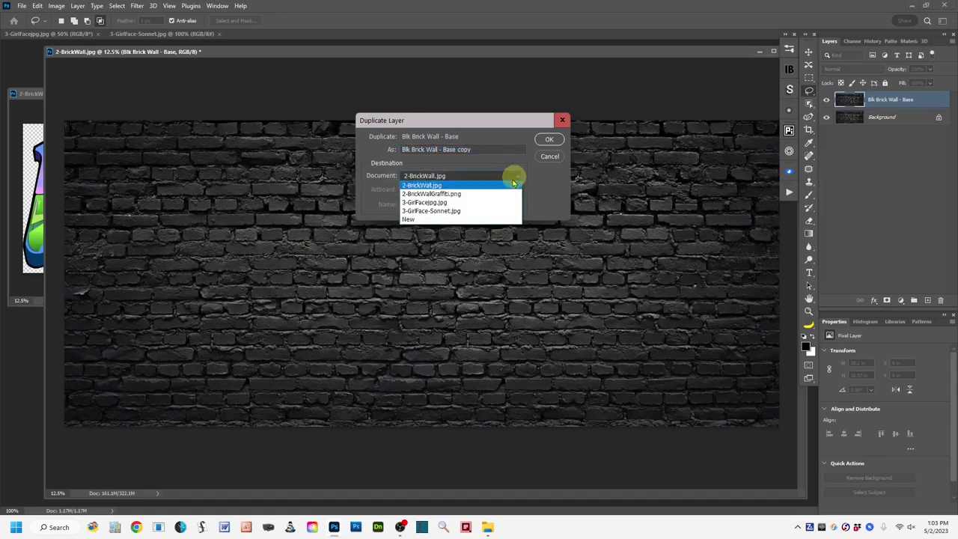
left_click(410, 219)
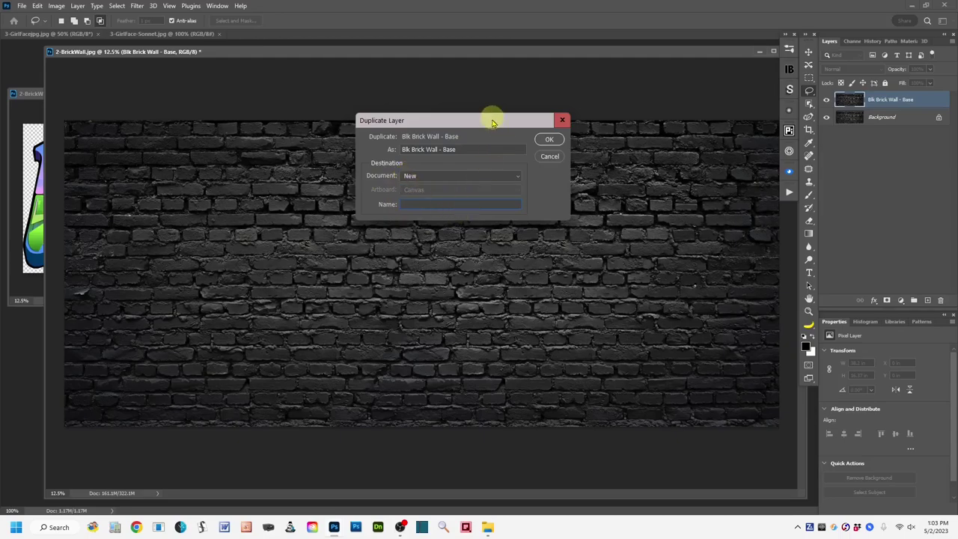
left_click_drag(492, 127, 522, 140)
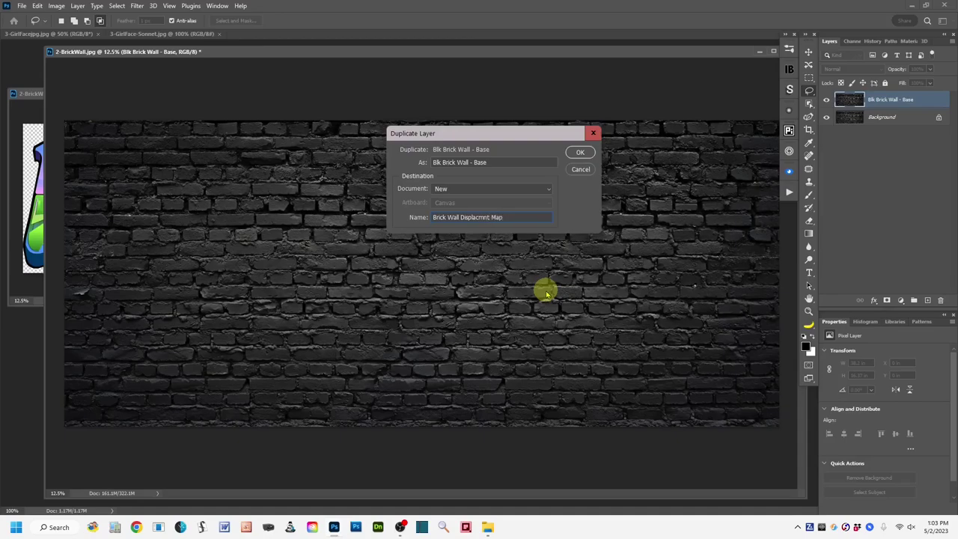
left_click(578, 152)
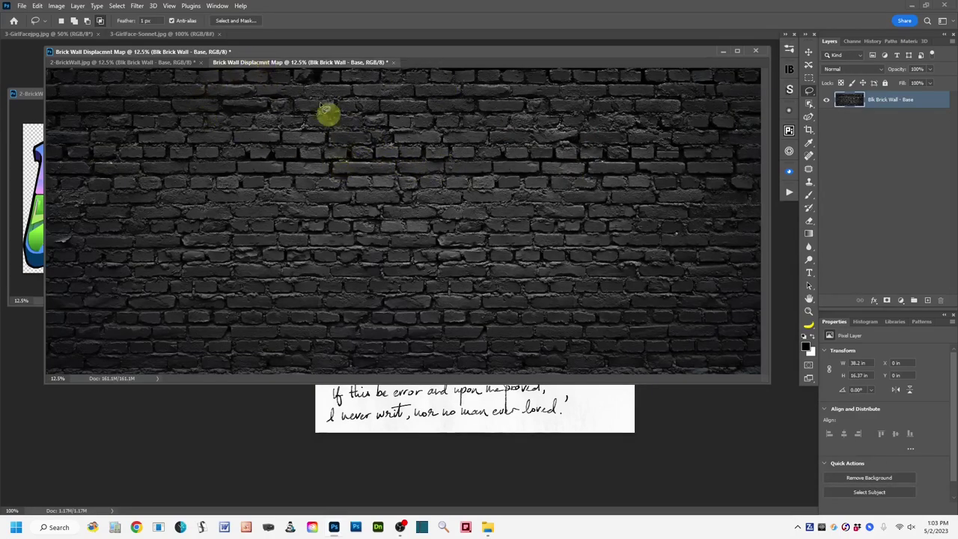
Step: Float the Brick Wall Displacmnt Map document in its own window and enlarge it to show the whole wall with space around it
left_click_drag(243, 62, 162, 153)
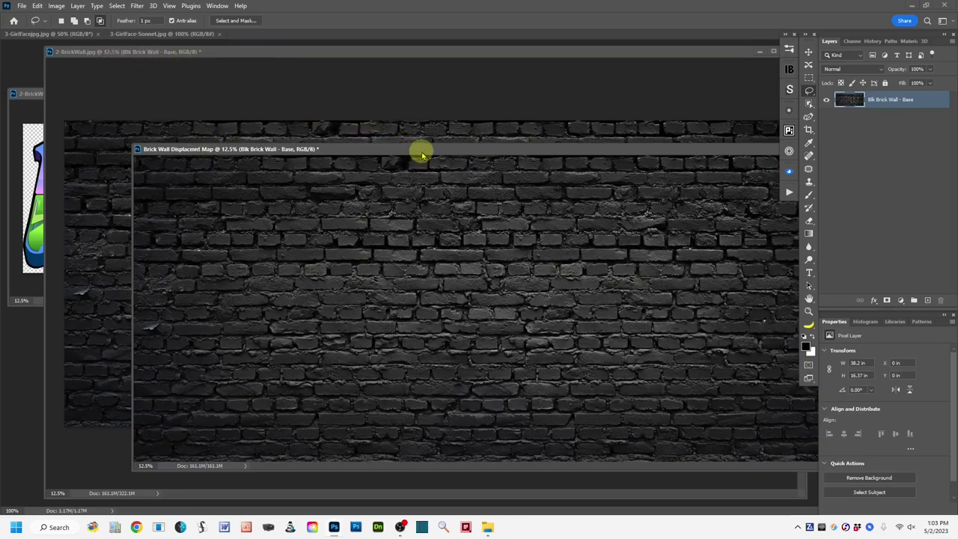
left_click_drag(421, 155, 306, 51)
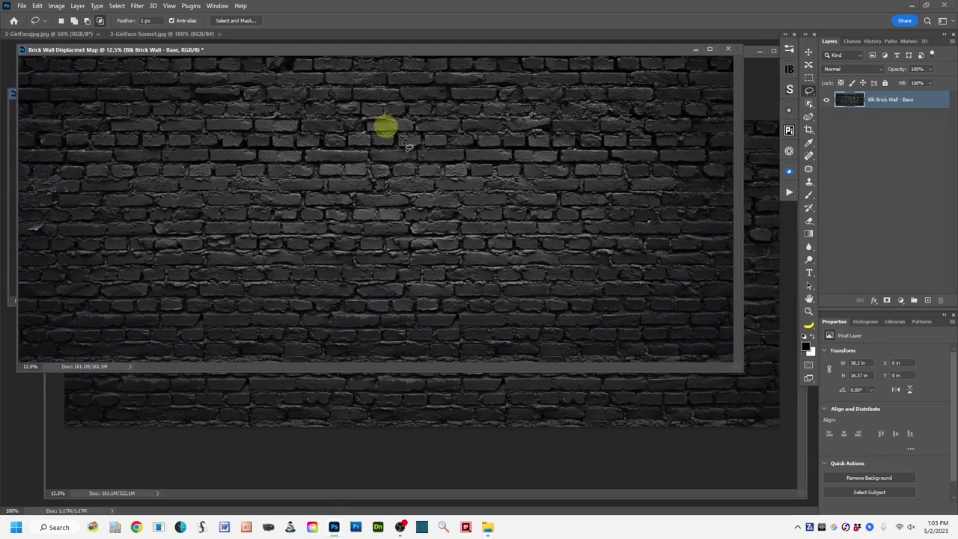
left_click_drag(726, 381, 811, 496)
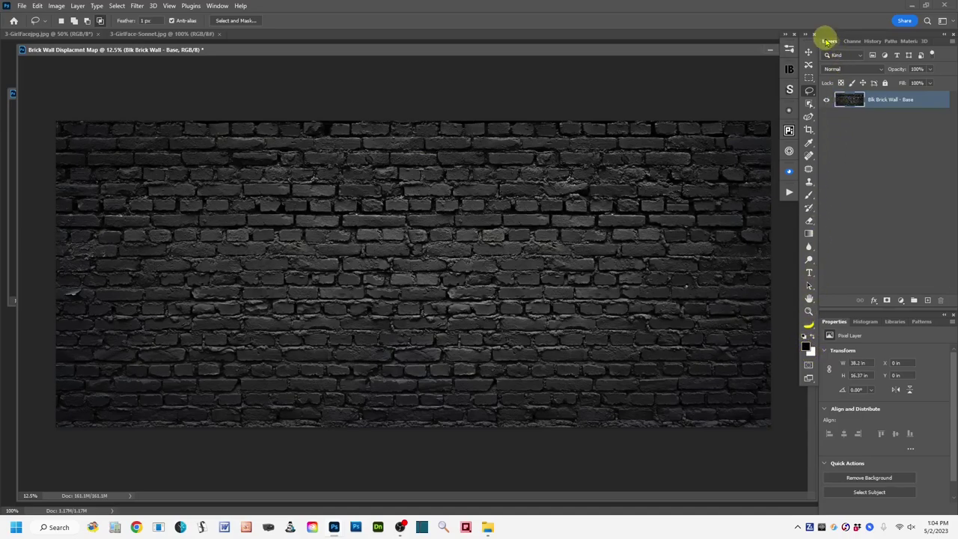
Step: Add a Gradient Map adjustment layer above Blk Brick Wall - Base and open its black-to-white gradient for editing, keeping the wall in view
left_click(901, 302)
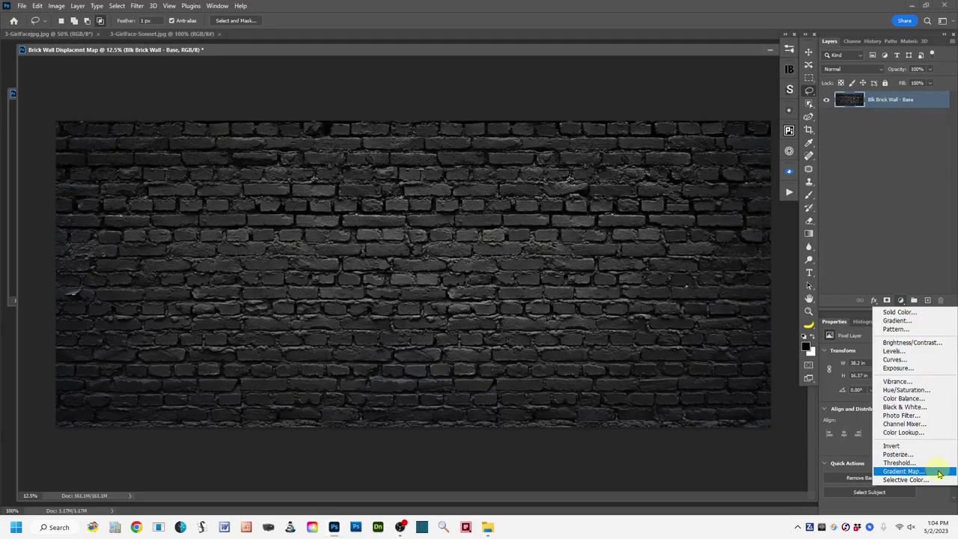
left_click(939, 474)
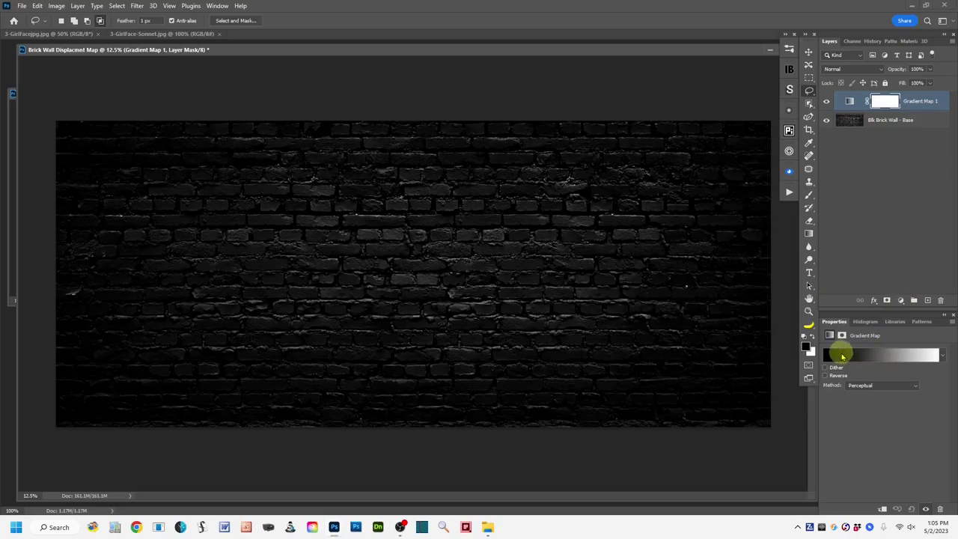
left_click(880, 358)
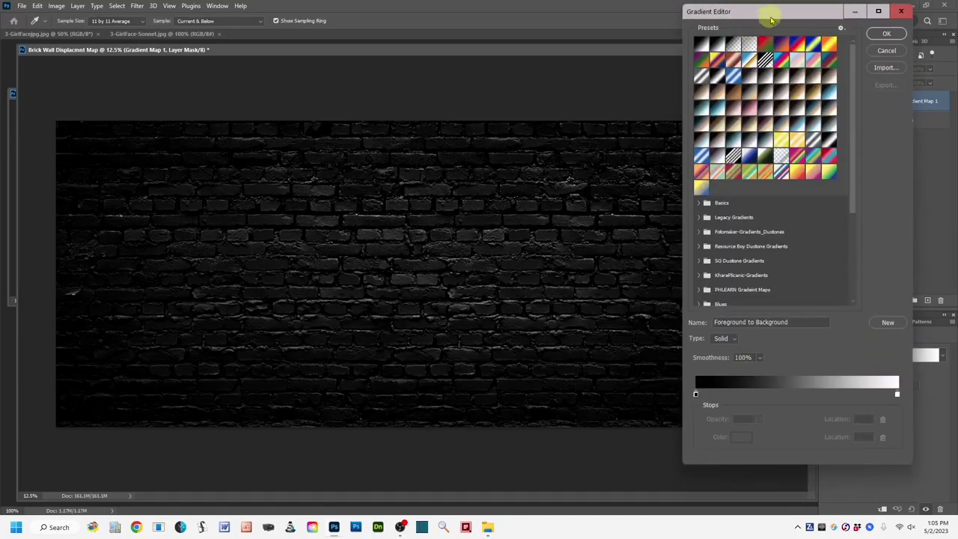
left_click_drag(785, 16, 711, 24)
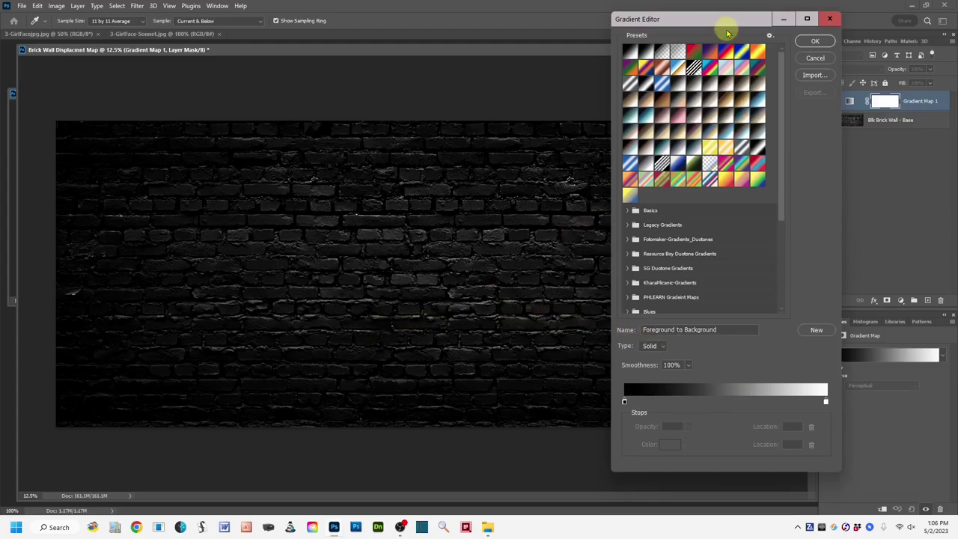
left_click_drag(720, 25, 767, 30)
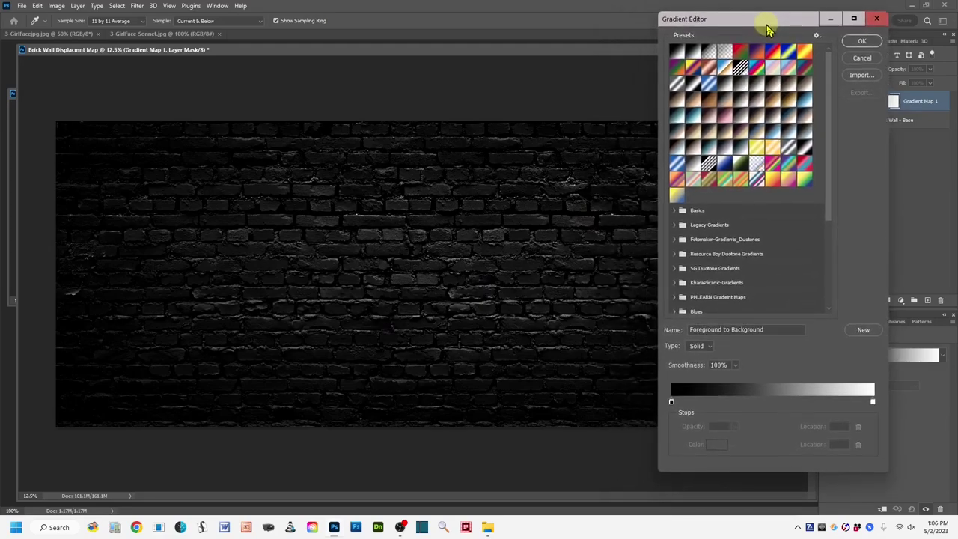
Step: Move the gradient's white color stop to location 68 to brighten the brick highlights
left_click(872, 403)
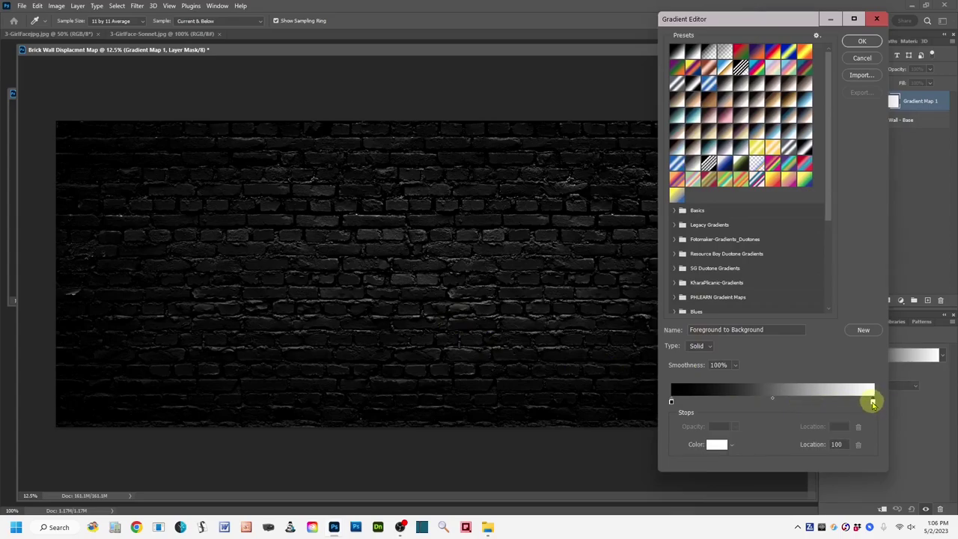
left_click_drag(873, 403, 844, 405)
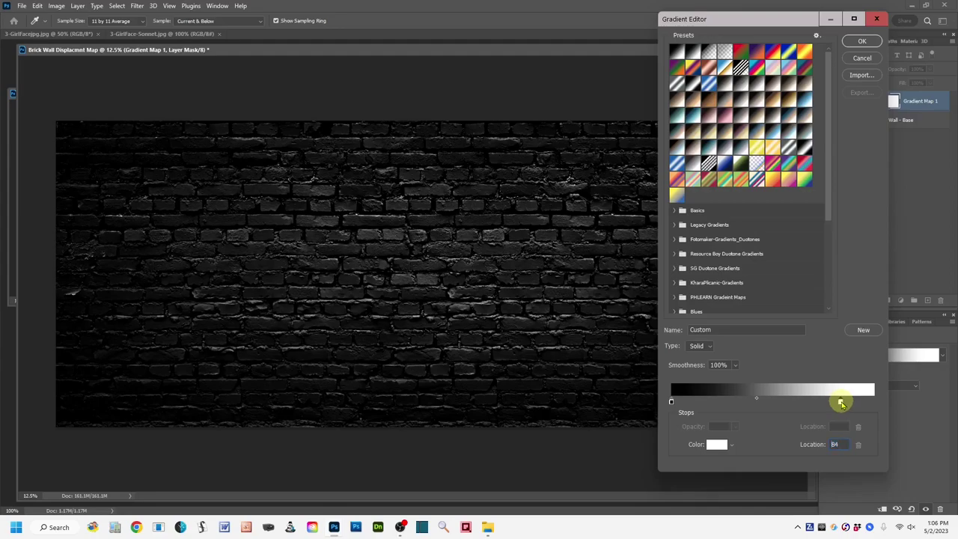
left_click_drag(840, 402, 829, 403)
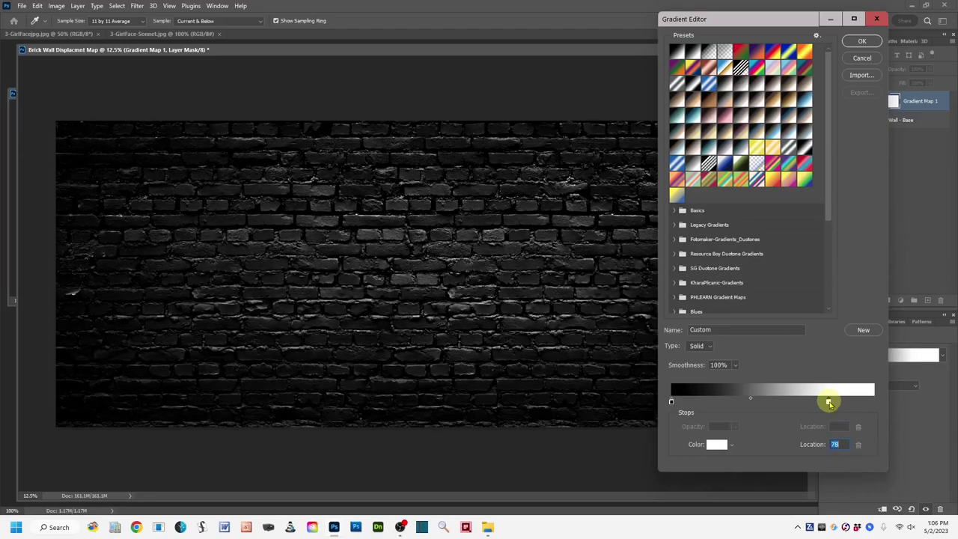
left_click_drag(829, 404, 819, 404)
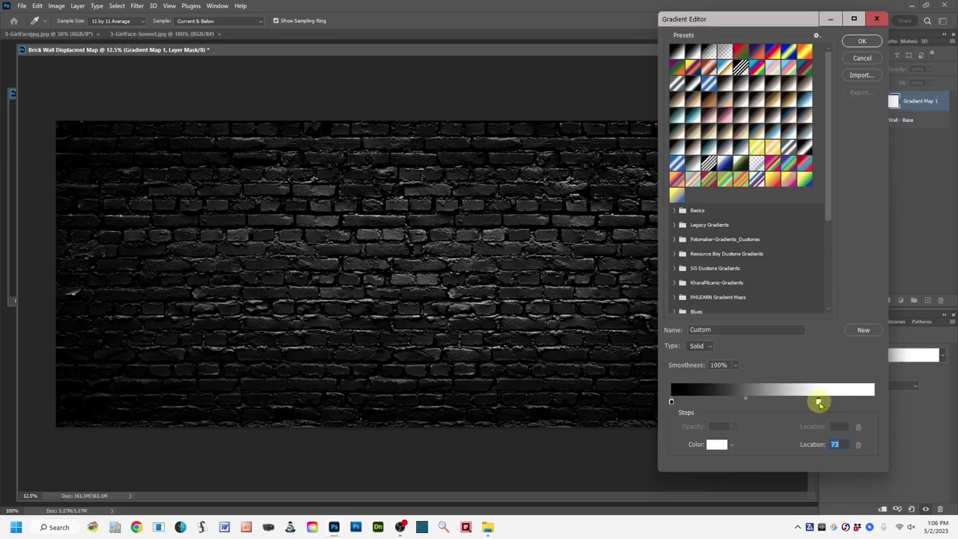
left_click_drag(820, 404, 812, 406)
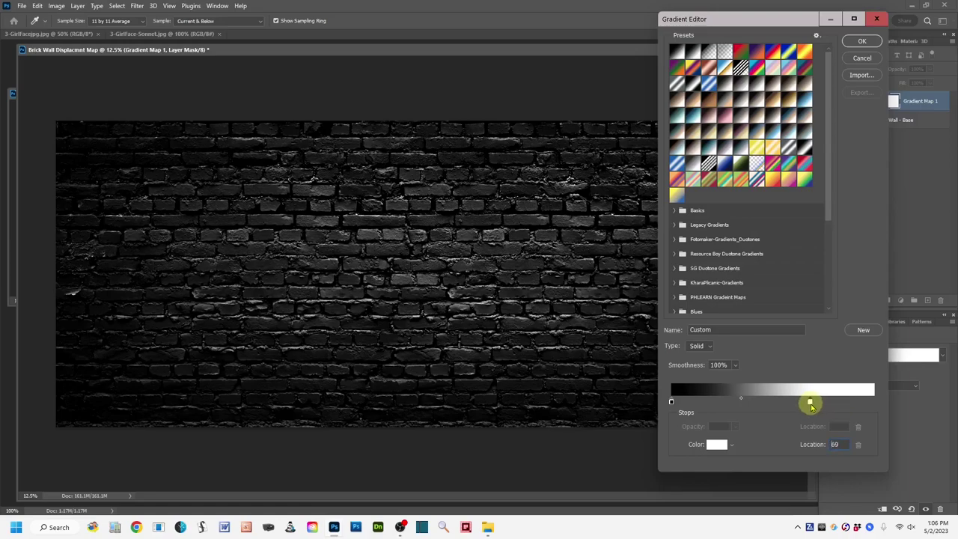
left_click_drag(809, 404, 809, 404)
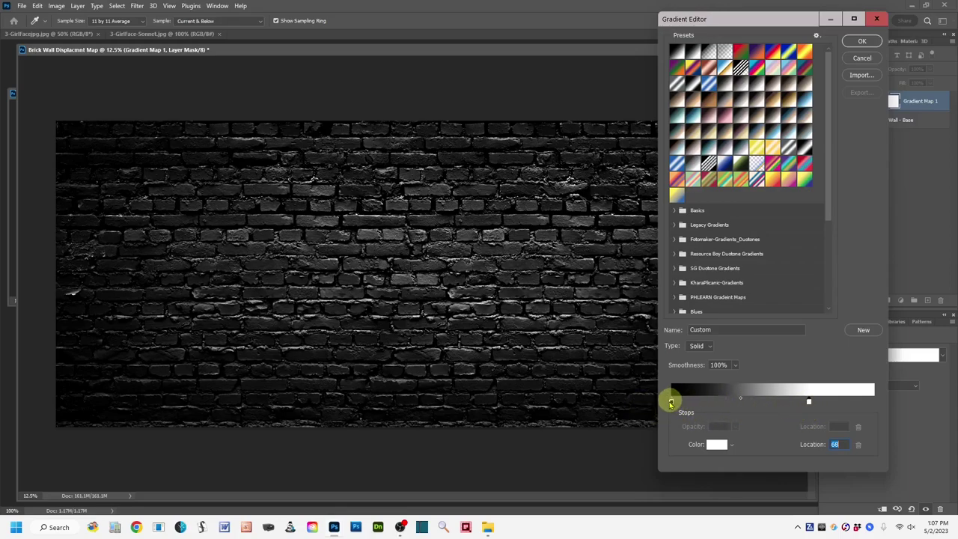
Step: Shift the midpoint between the black and white stops to location 42
left_click(740, 400)
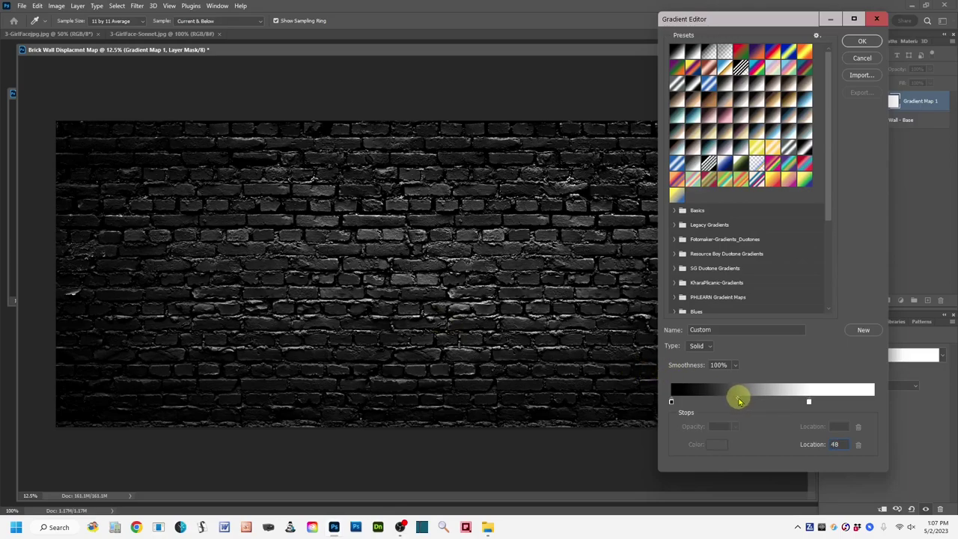
left_click_drag(738, 401, 729, 400)
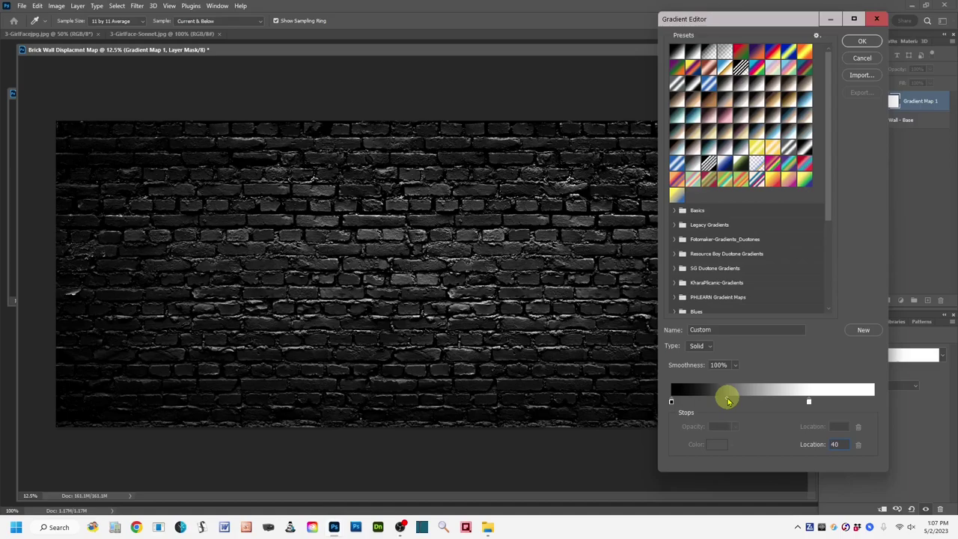
left_click_drag(728, 401, 731, 400)
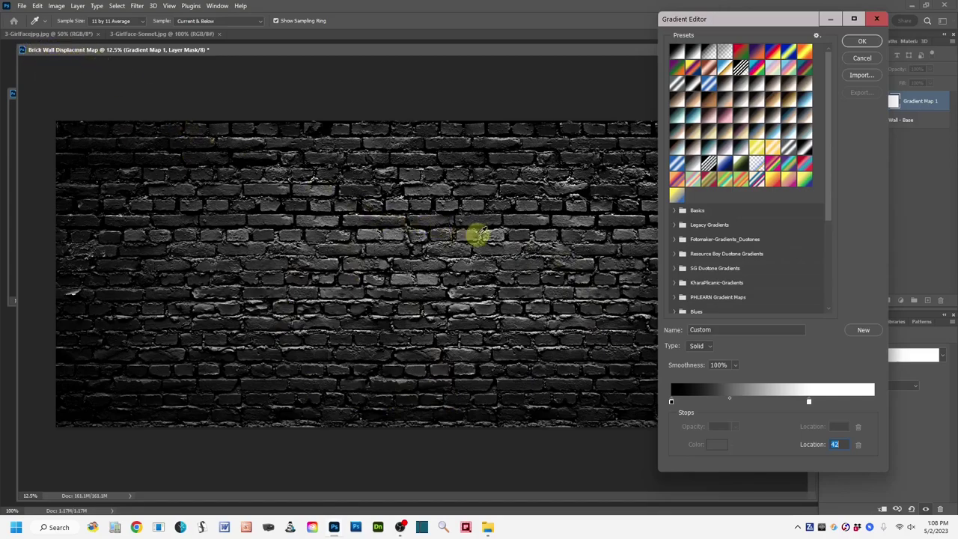
Step: Accept the edited gradient and stamp all visible layers onto a new layer named Stamp Layer above the Gradient Map
left_click(862, 42)
left_click(807, 89)
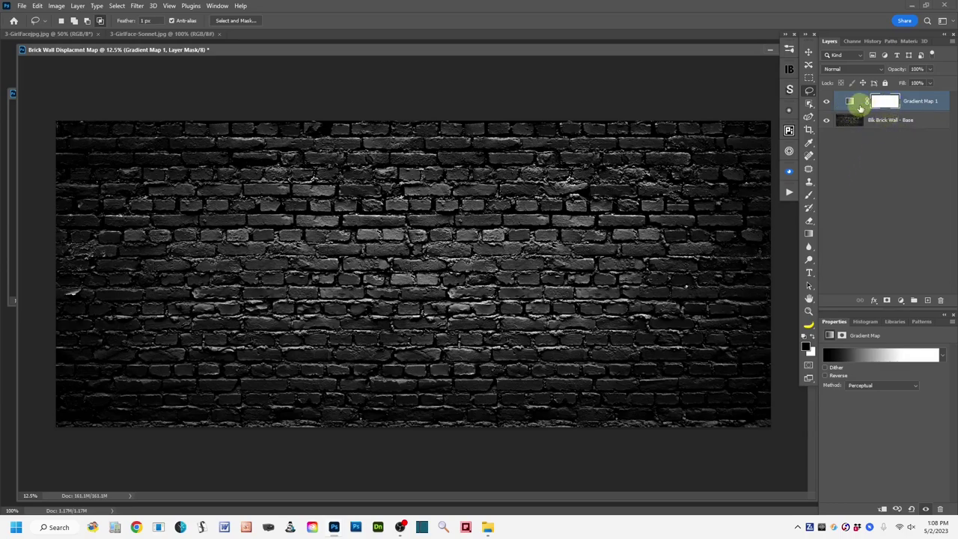
left_click(928, 301)
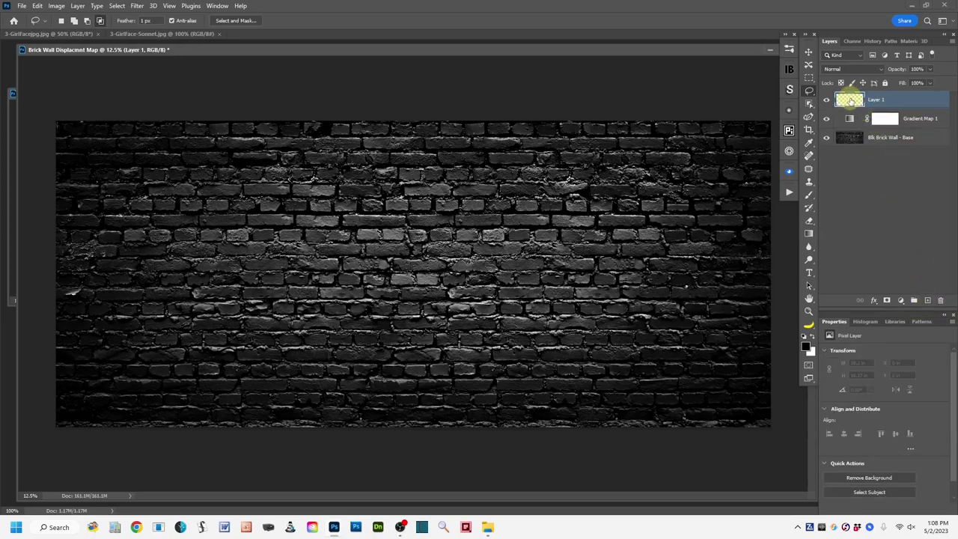
double_click(876, 99)
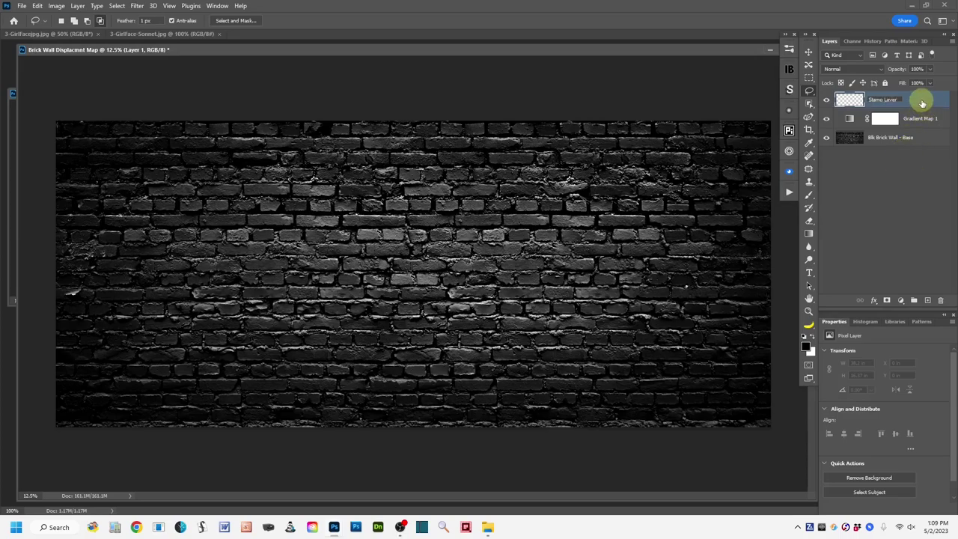
key("Return")
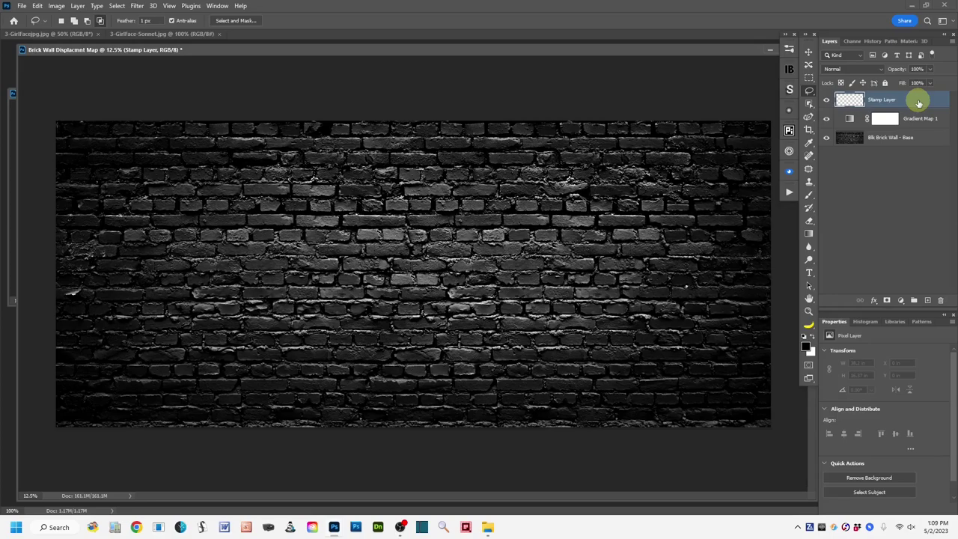
key("ctrl+shift+alt+e")
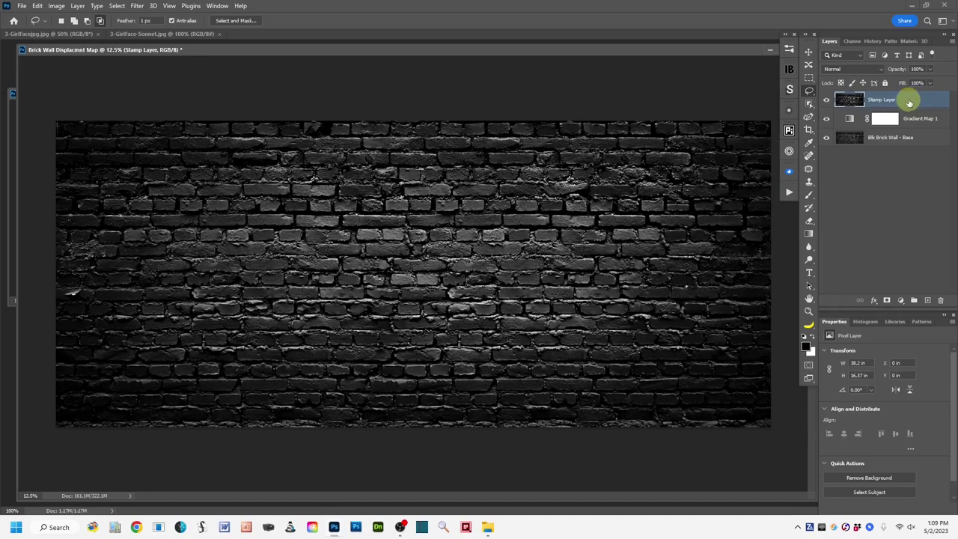
Step: Apply a Gaussian Blur with a 3.1-pixel radius to Stamp Layer, checking the brick edges in the filter preview at 33%
left_click(137, 6)
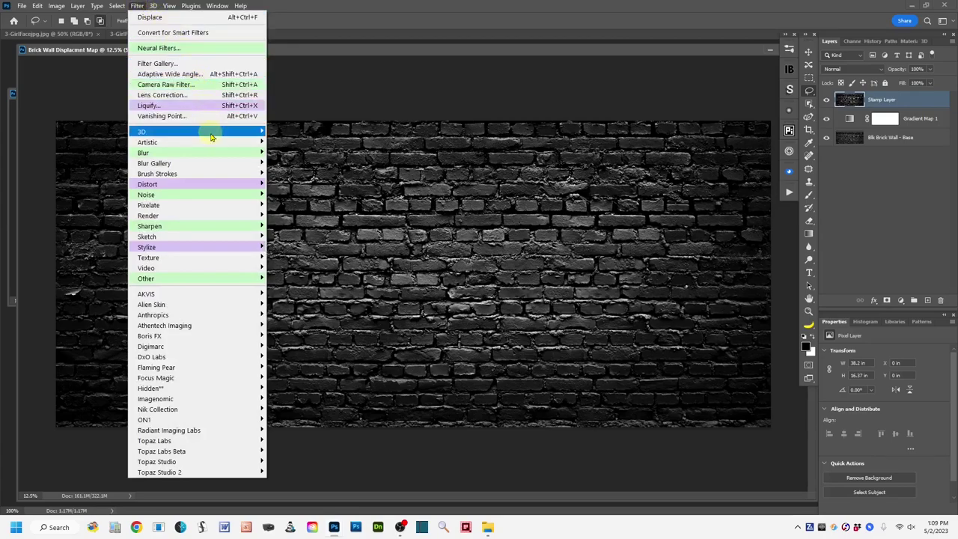
mouse_move(213, 147)
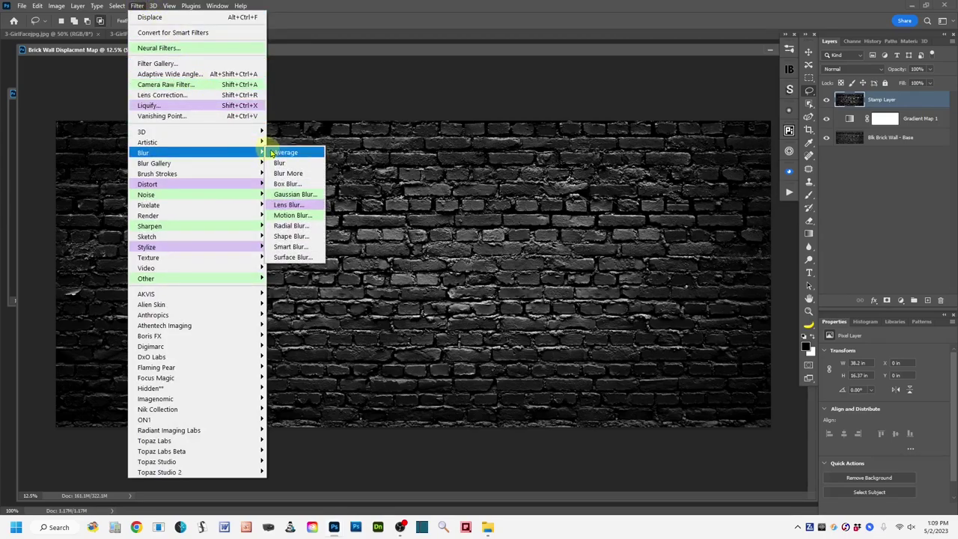
left_click(316, 195)
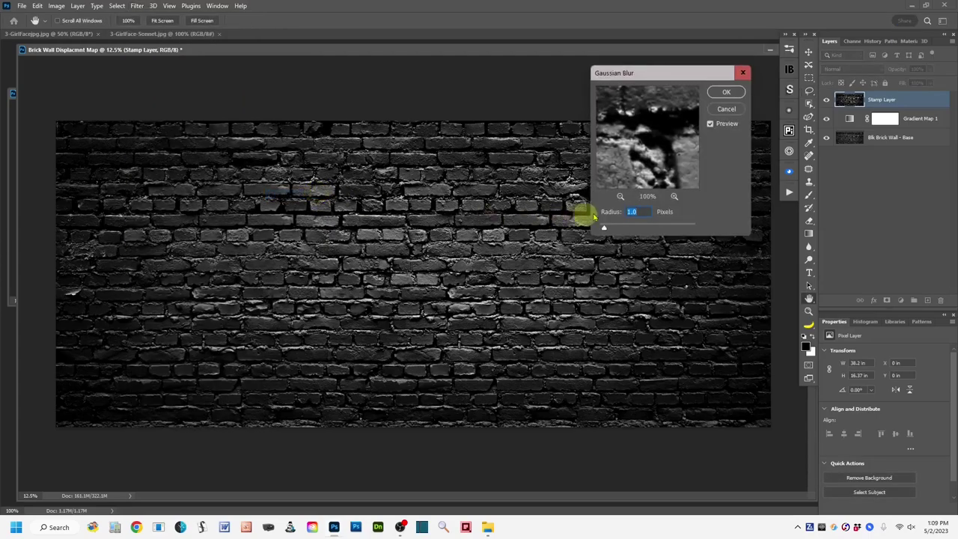
left_click_drag(668, 80, 616, 75)
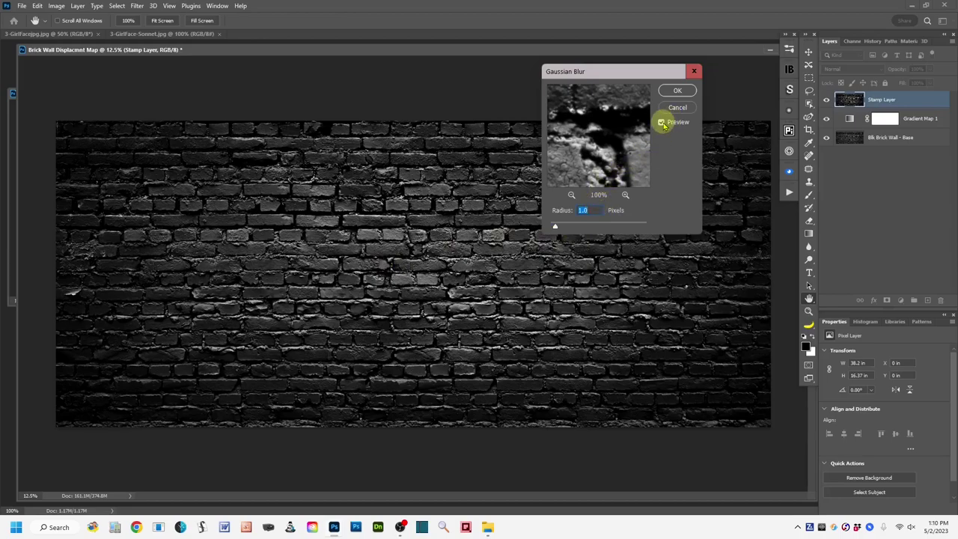
left_click(570, 195)
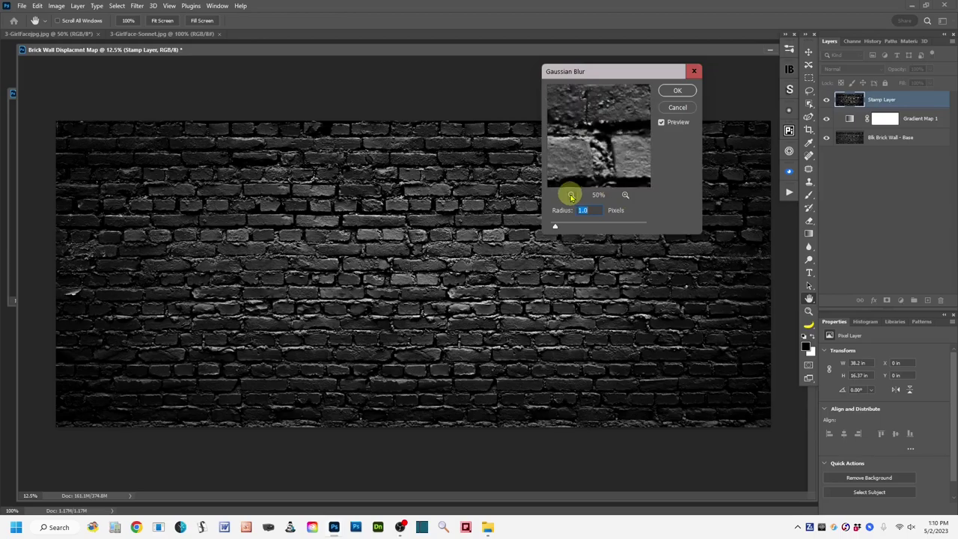
left_click(571, 195)
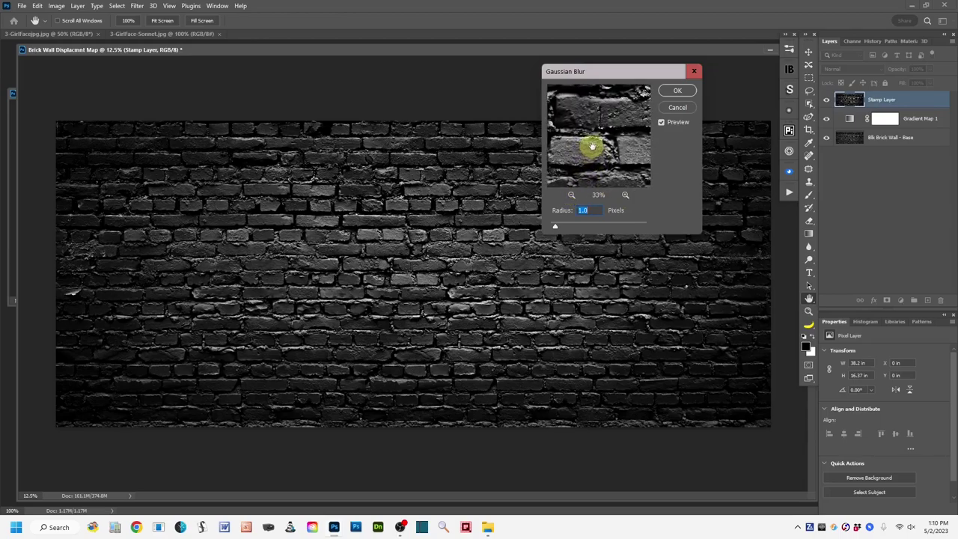
mouse_move(591, 145)
left_mouse_down()
mouse_move(635, 141)
mouse_move(600, 139)
left_mouse_up()
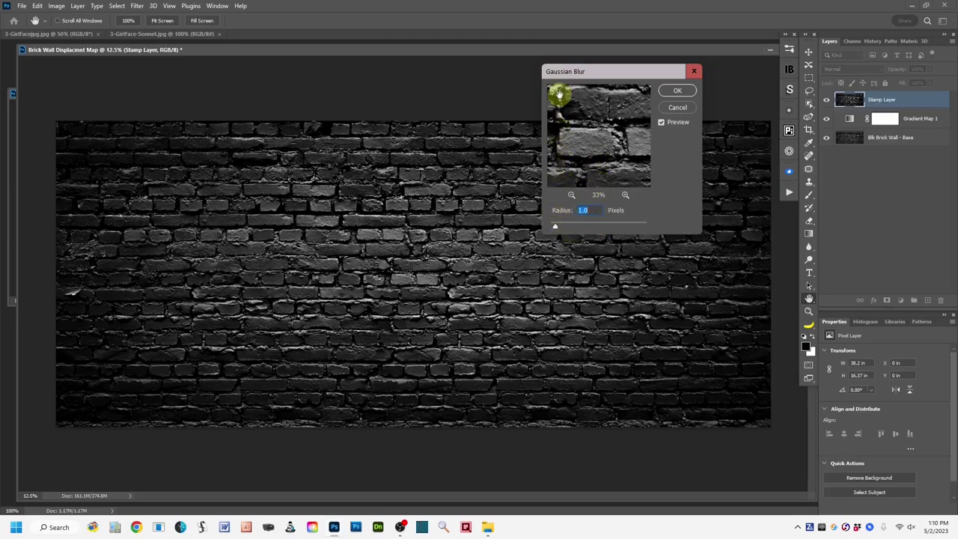
left_click_drag(578, 185, 577, 143)
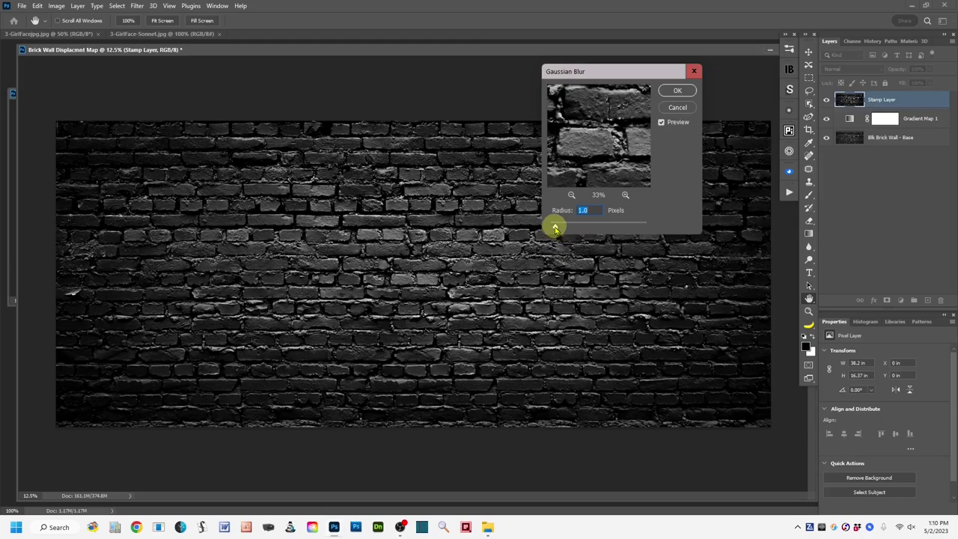
left_click_drag(555, 228, 565, 228)
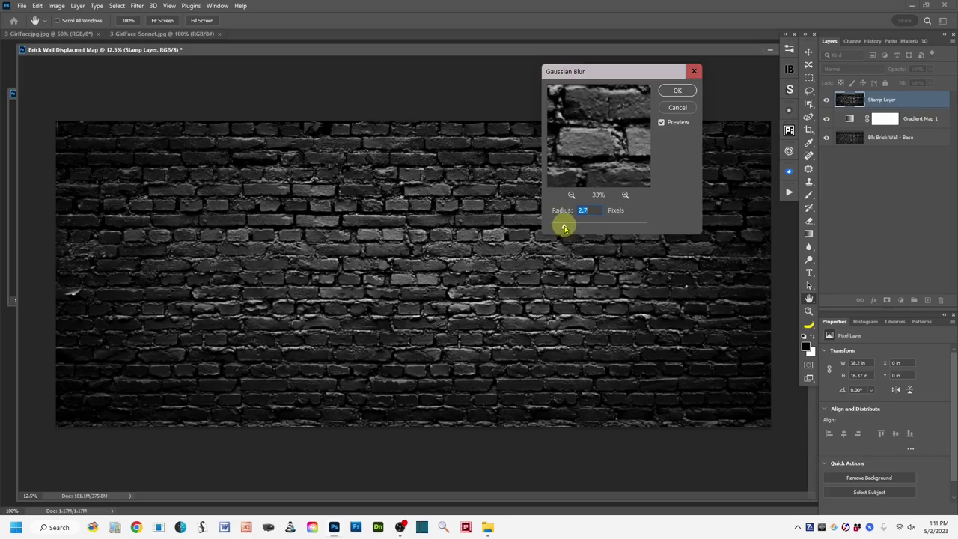
left_click_drag(565, 228, 566, 229)
left_click_drag(566, 228, 567, 229)
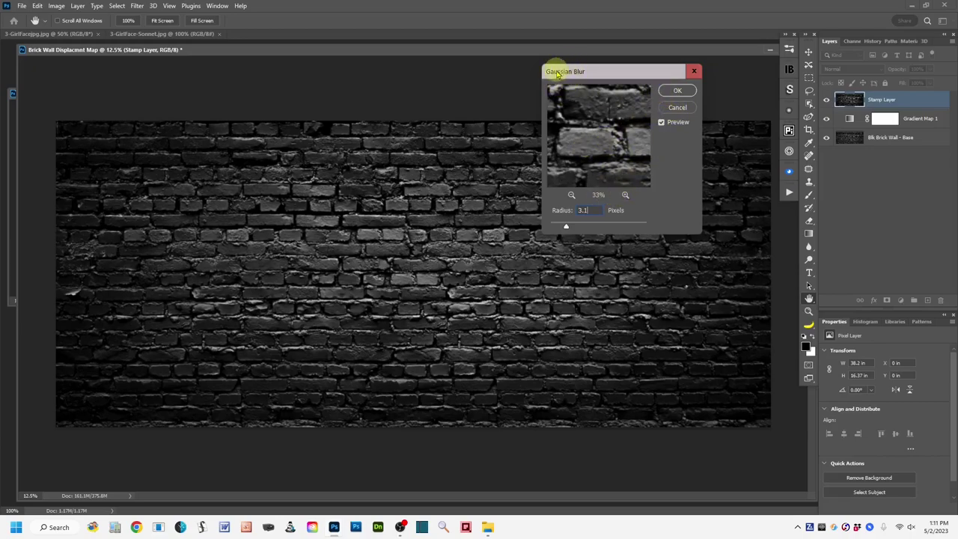
left_click(676, 92)
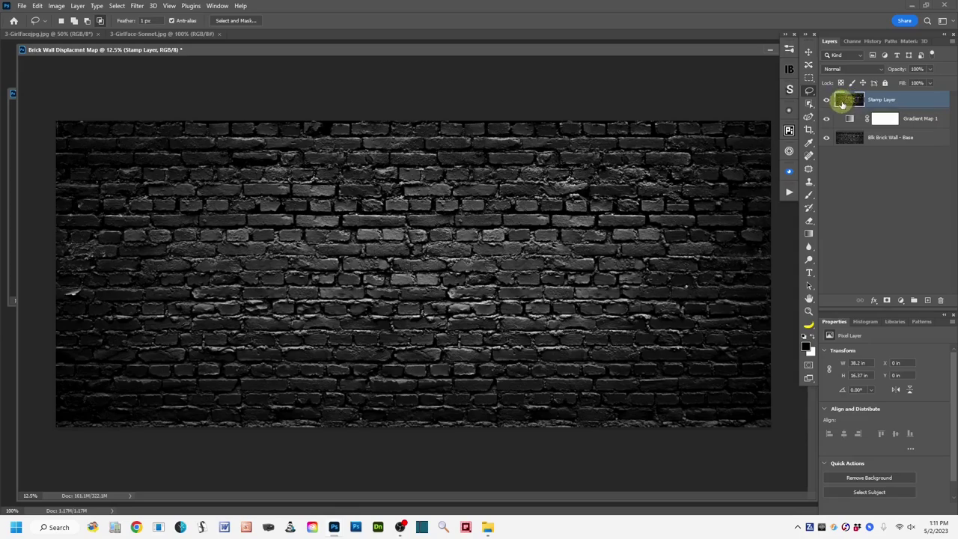
Step: Check the document's bit depth and save it to the Desktop as Brick Wall Displacmnt Map.psd with layers and maximized compatibility
left_click(56, 6)
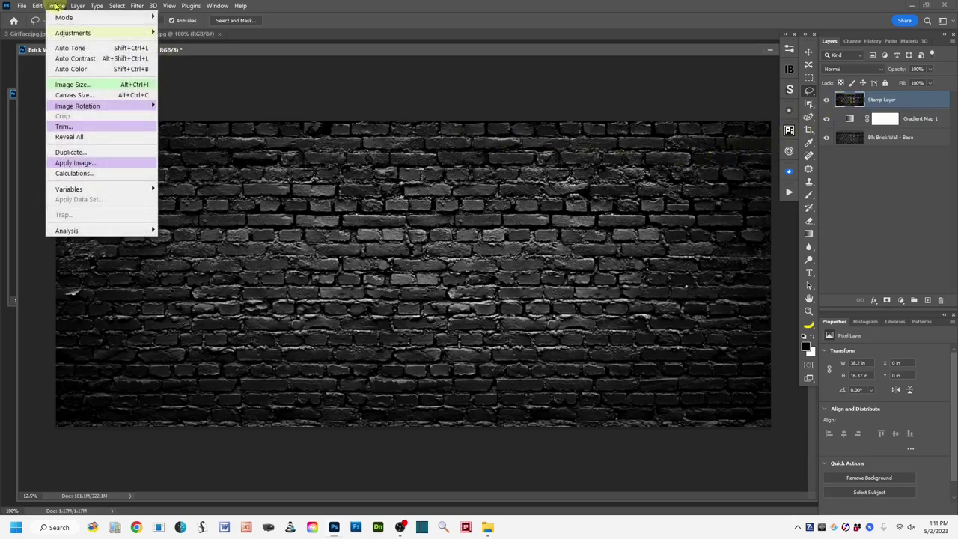
mouse_move(63, 16)
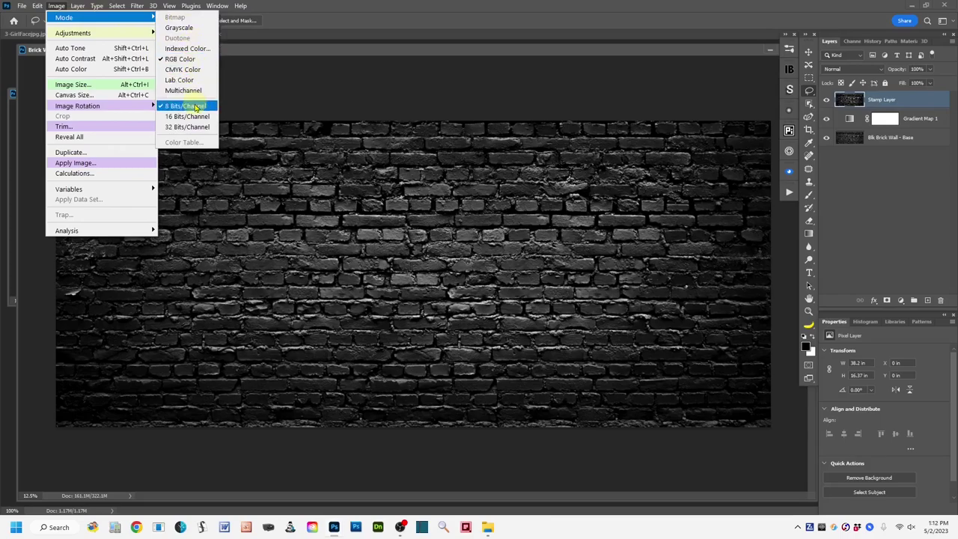
left_click(306, 10)
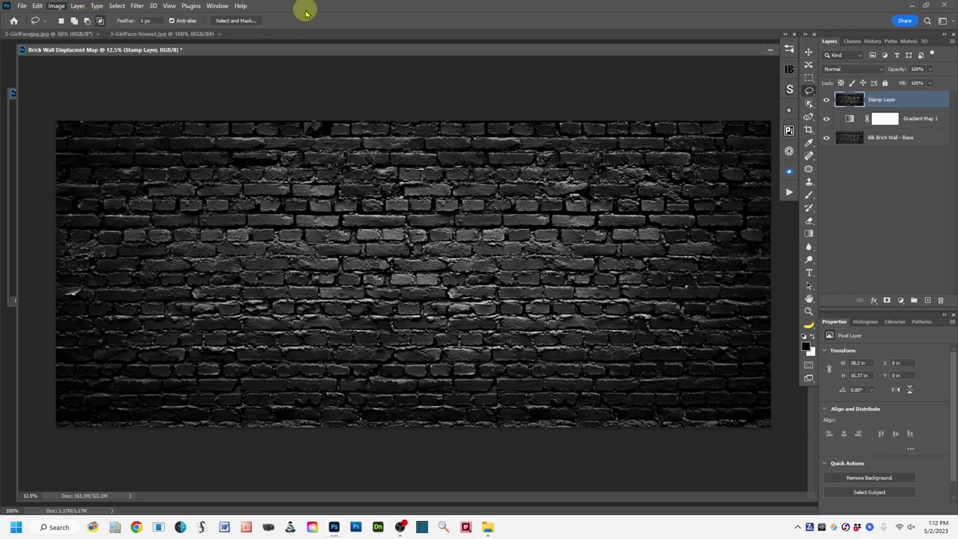
left_click(22, 6)
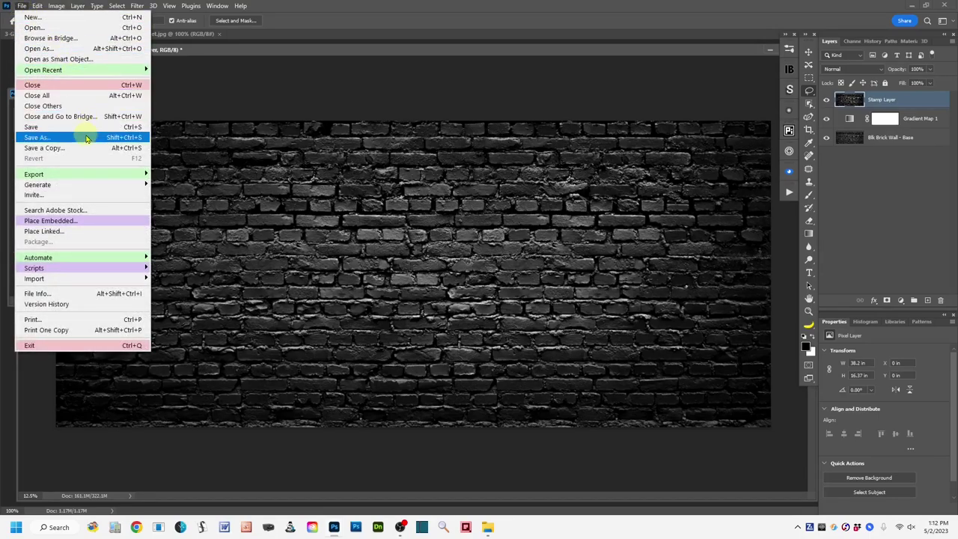
left_click(37, 137)
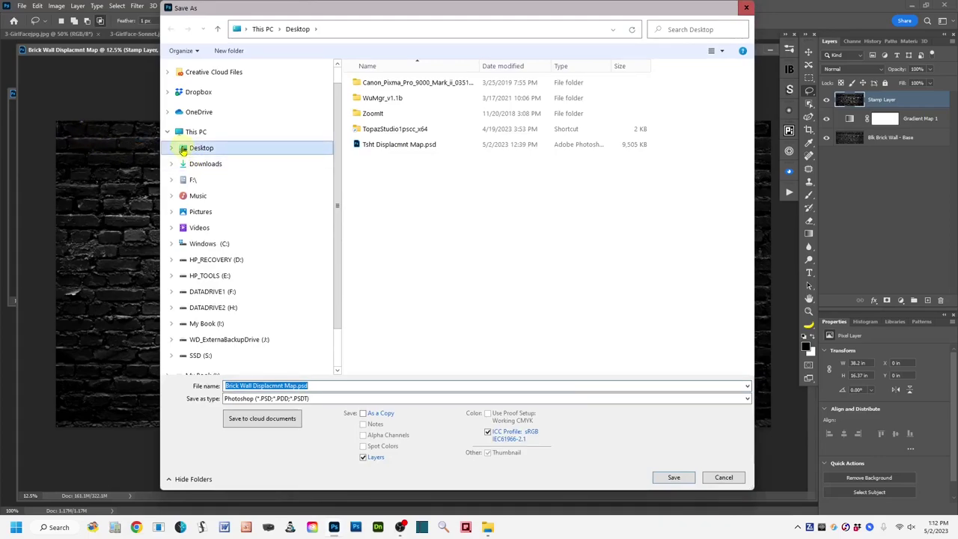
left_click(183, 150)
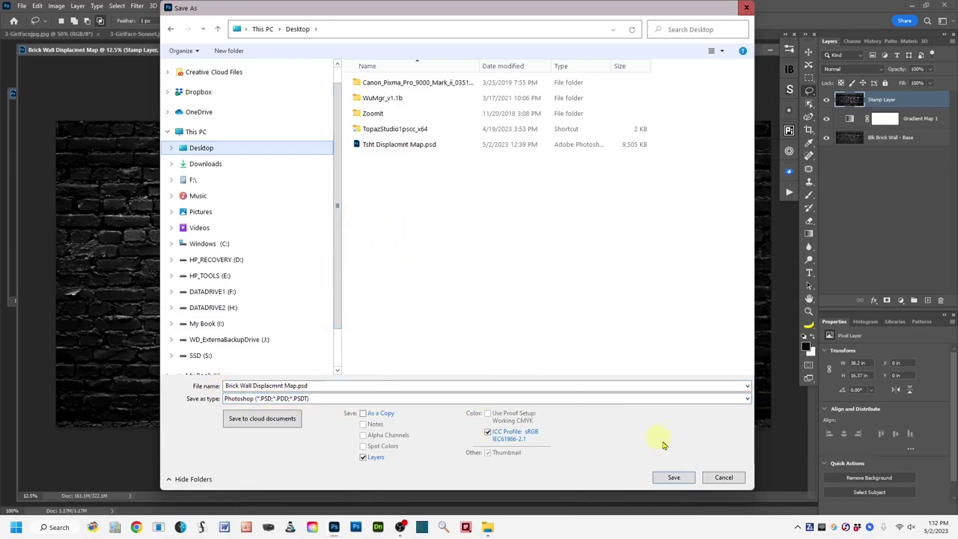
left_click(674, 477)
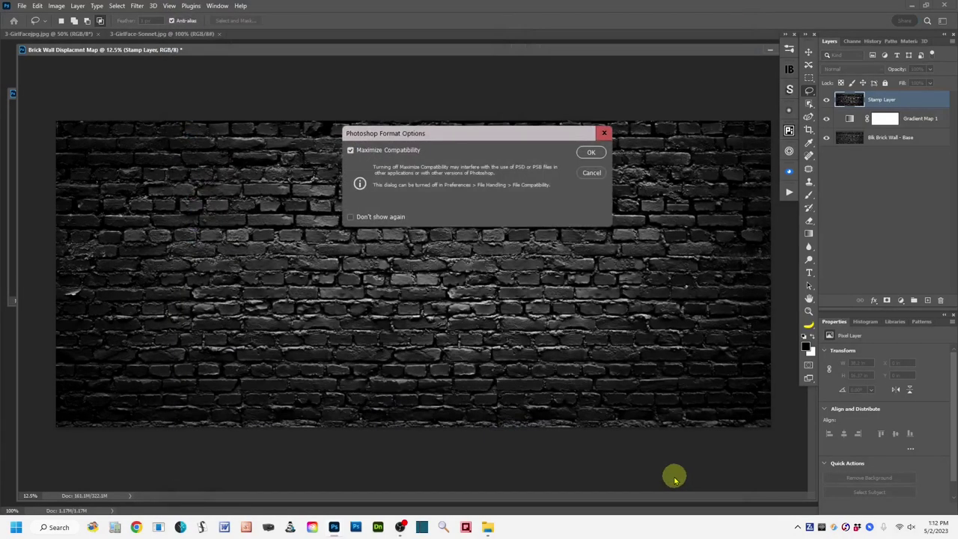
left_click(591, 154)
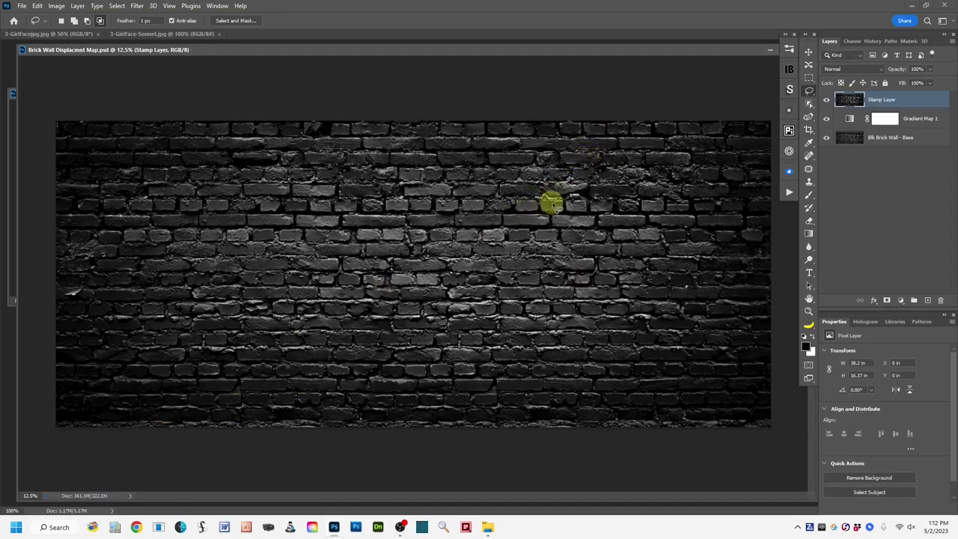
Step: Reduce the displacement map's view to 4%, shrink its window around the image, and set it aside clear of most of the wall photo
key("ctrl+minus")
key("ctrl+minus")
key("ctrl+minus")
key("ctrl+minus")
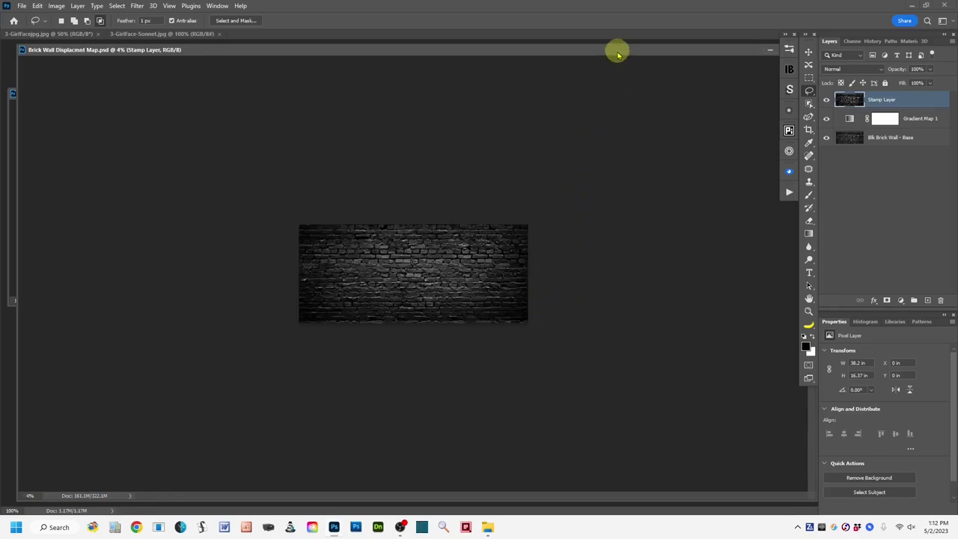
left_click_drag(617, 53, 561, 73)
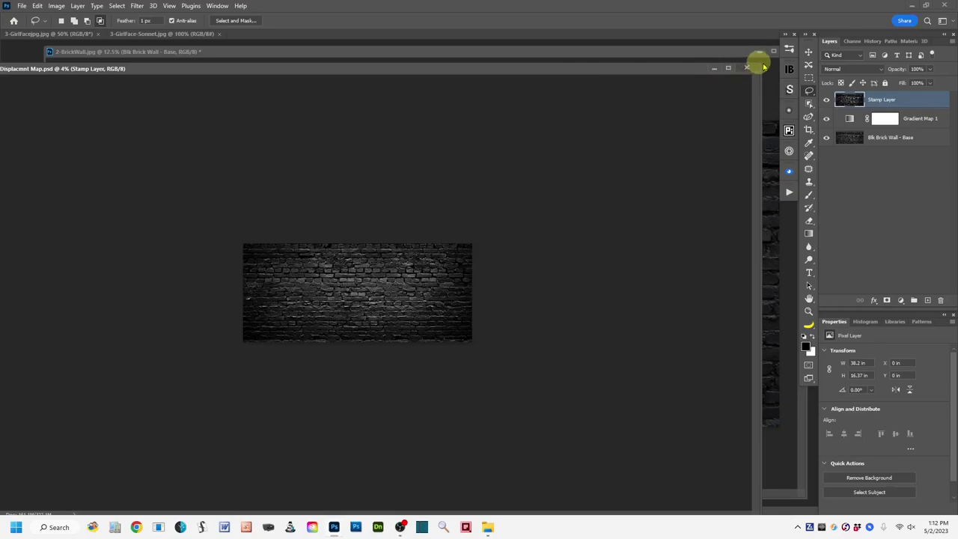
left_click_drag(760, 66, 393, 206)
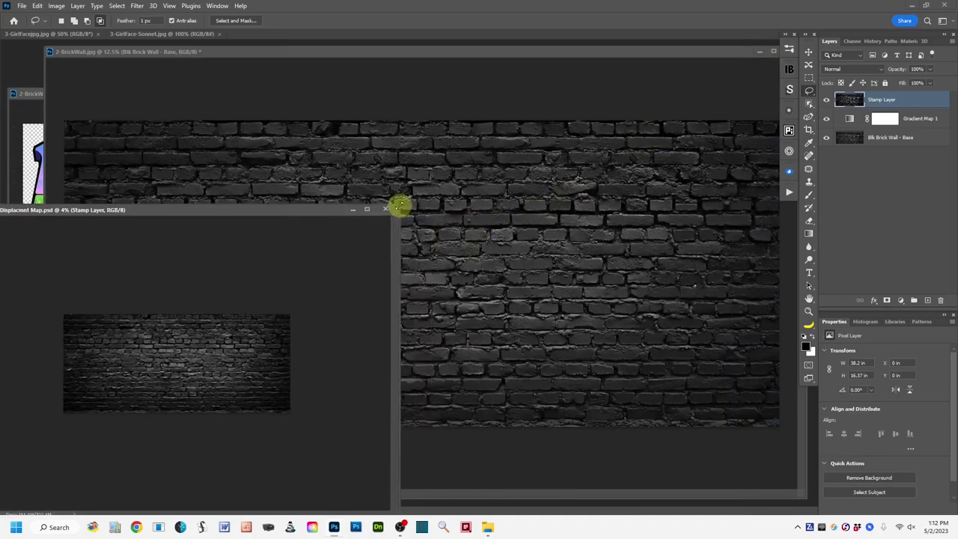
left_click_drag(303, 216, 494, 155)
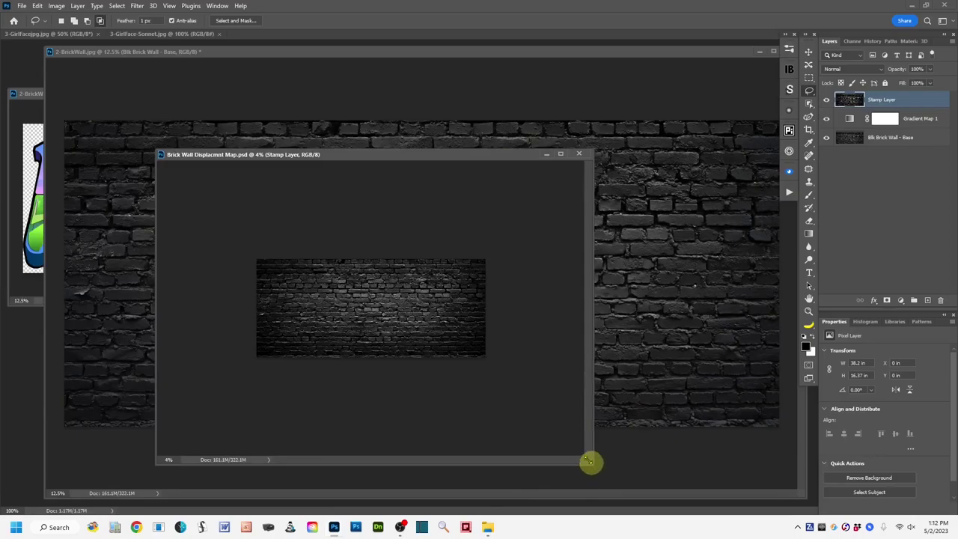
left_click_drag(588, 462, 415, 309)
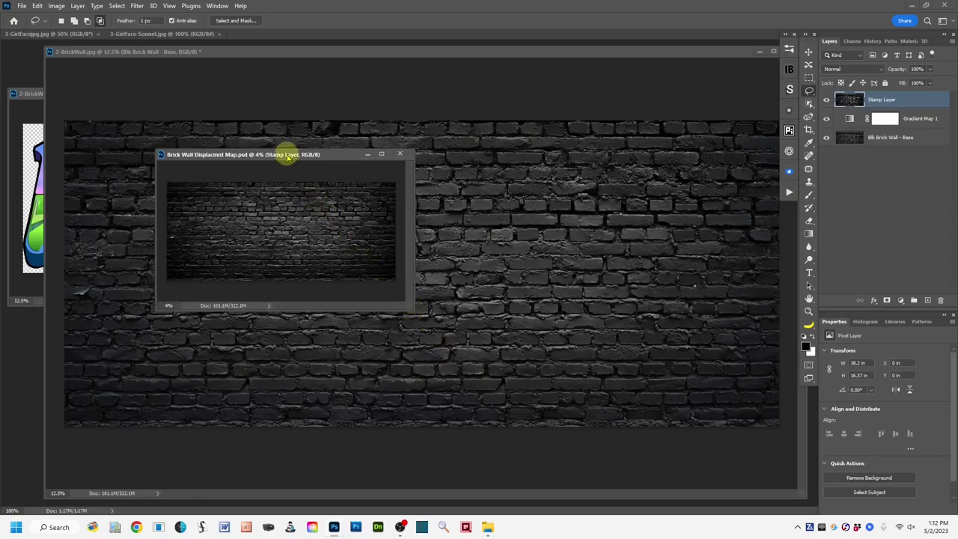
left_click_drag(287, 156, 148, 331)
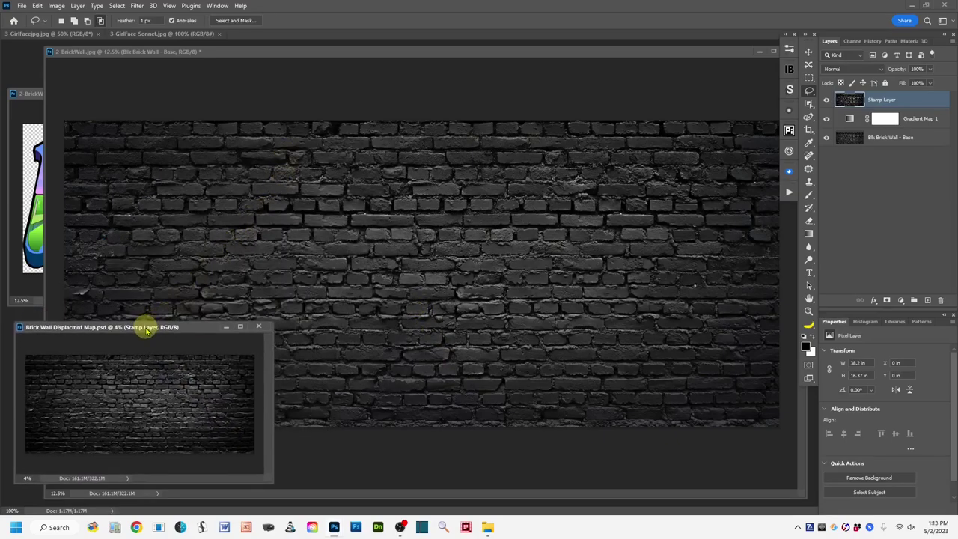
Step: Copy the Graffit graphic layer from 2-BrickWallGraffiti.png into 2-BrickWall.jpg, placing it near the wall's center above Blk Brick Wall - Base
left_click(374, 52)
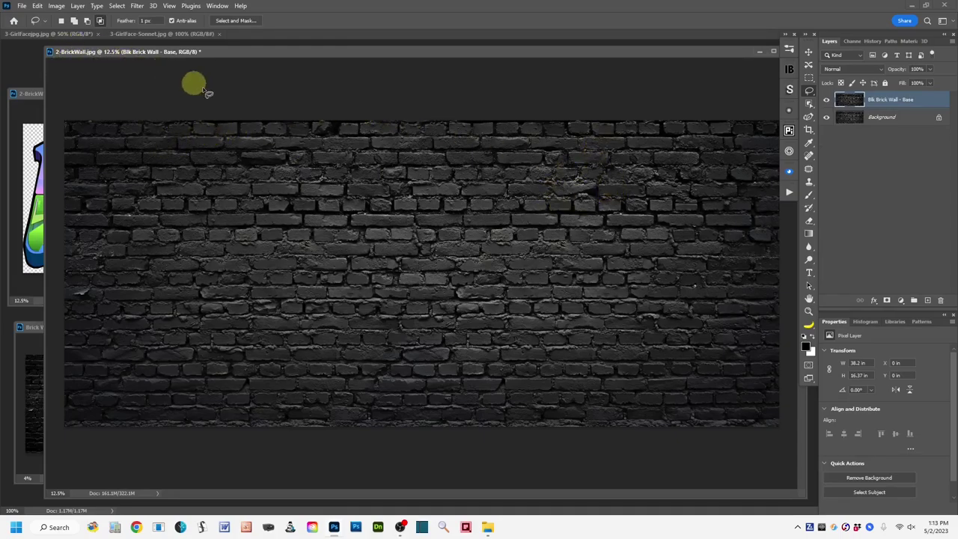
left_click_drag(385, 54, 396, 51)
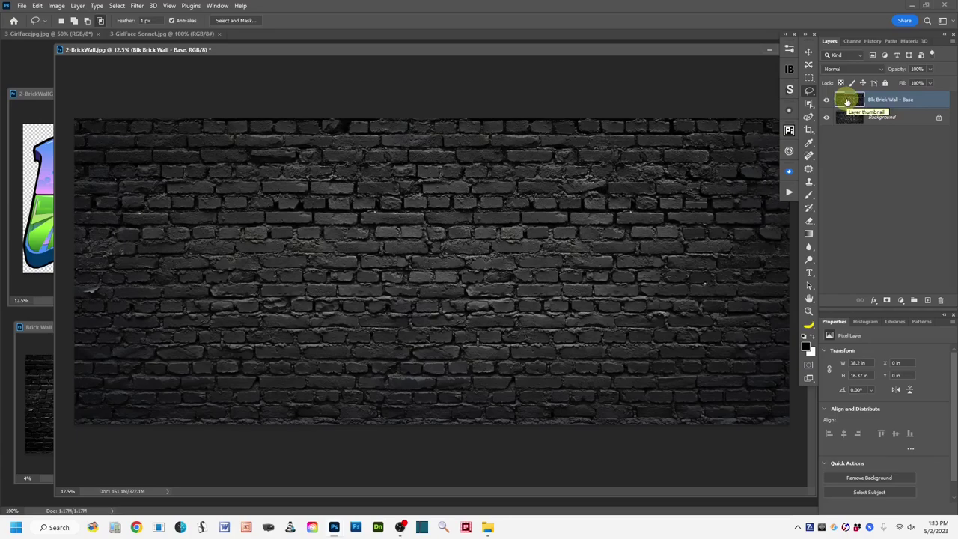
left_click_drag(847, 102, 174, 82)
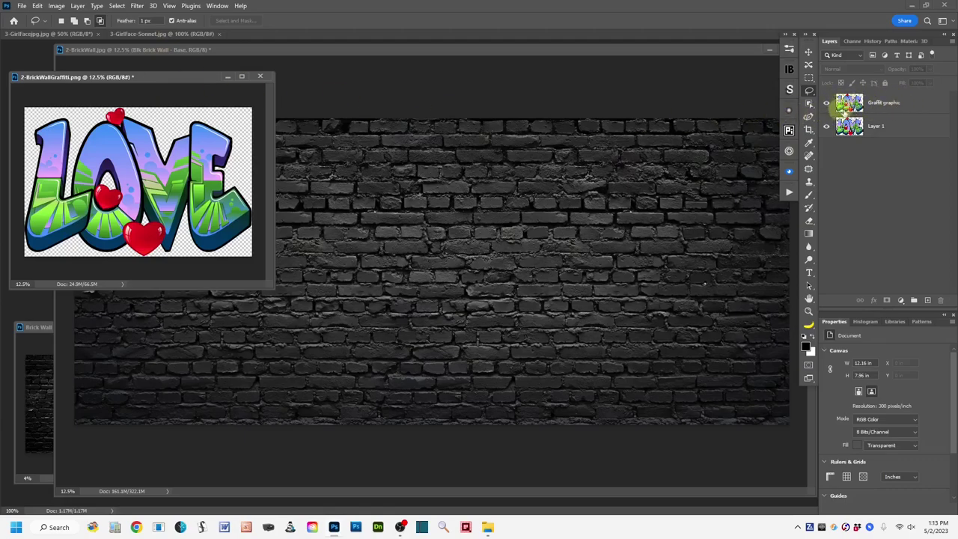
left_click(921, 103)
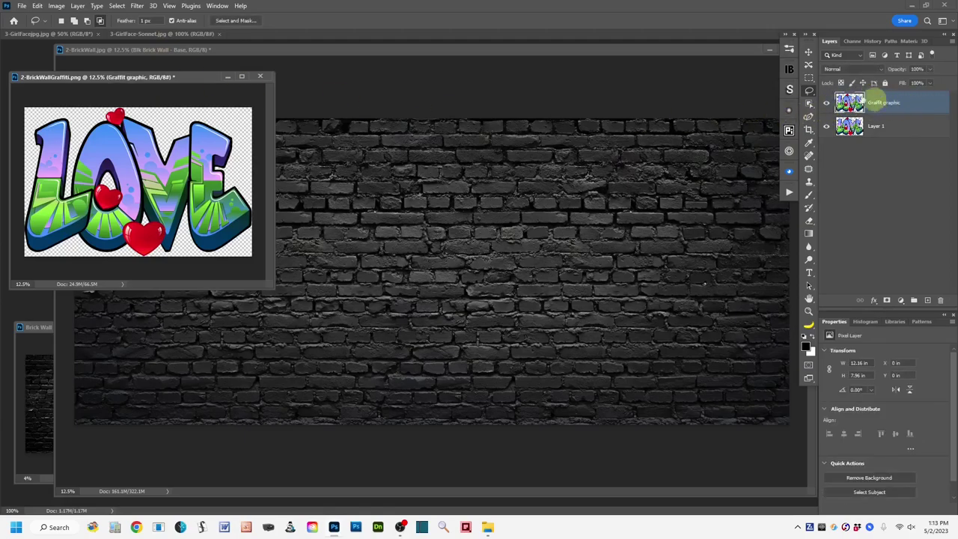
left_click(808, 52)
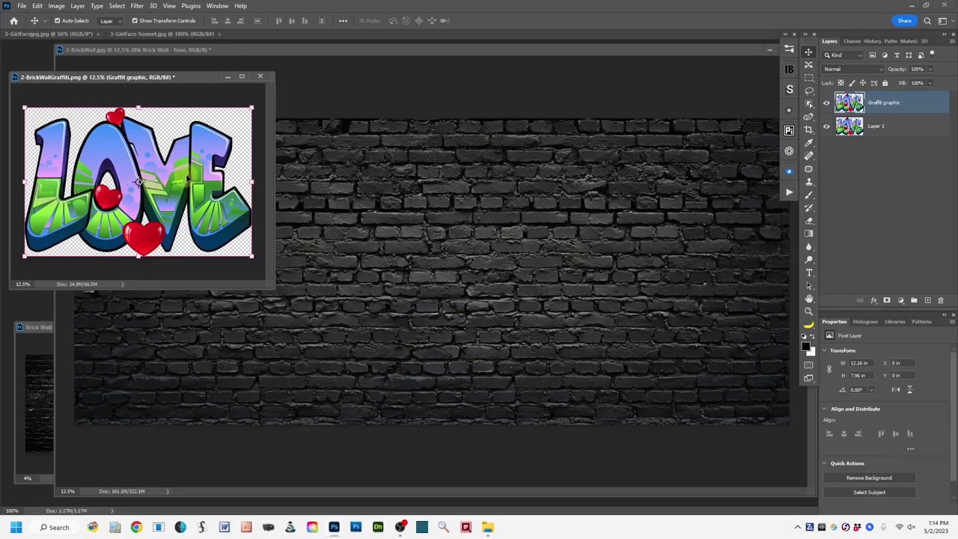
left_click_drag(176, 175, 490, 253)
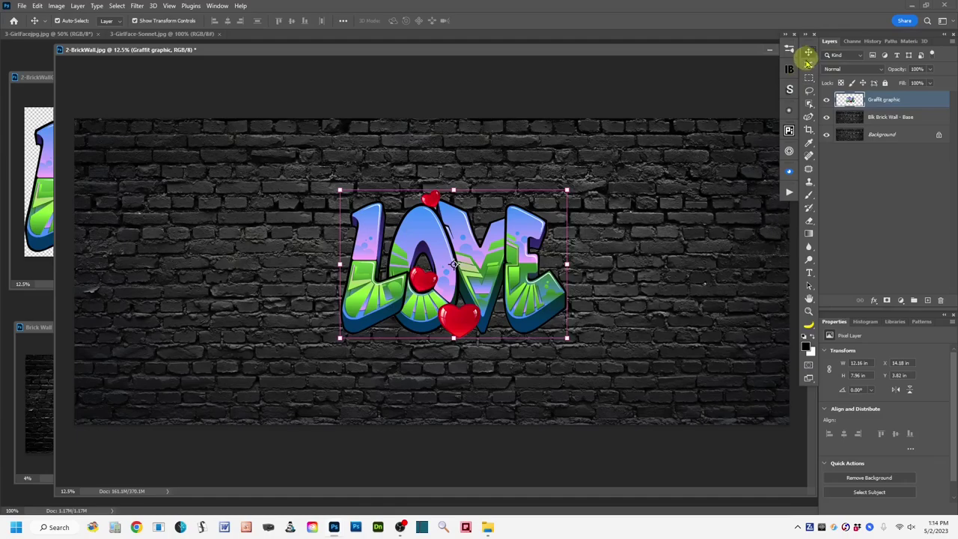
Step: Convert the Graffit graphic layer in the brick wall document to a Smart Object
left_click(809, 92)
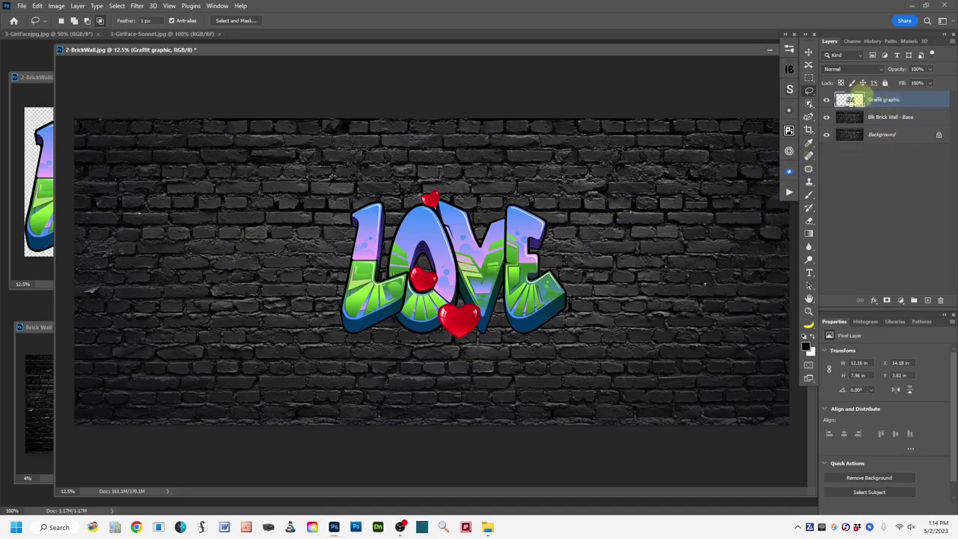
right_click(923, 101)
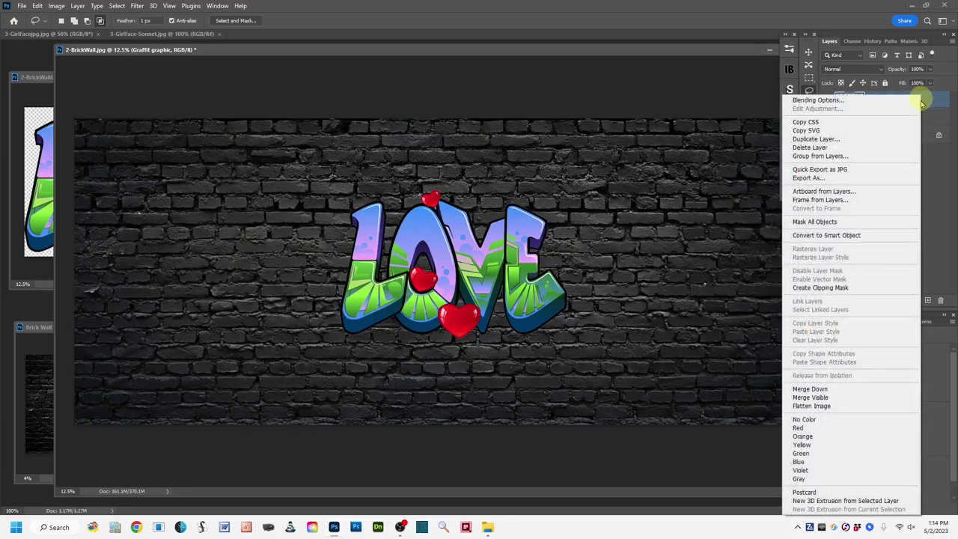
left_click(879, 236)
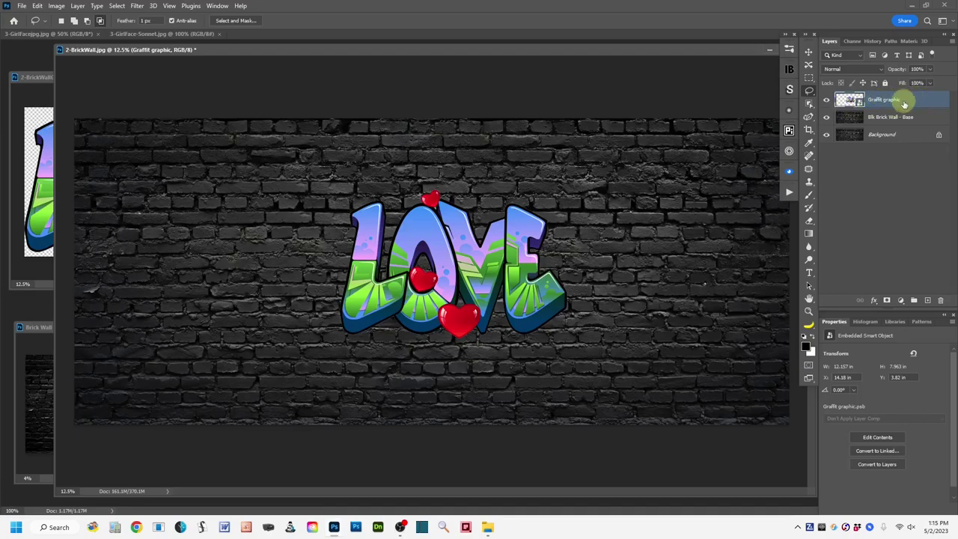
Step: Scale the LOVE graphic proportionally to about 166% with Free Transform and center it on the brick wall
left_click(37, 5)
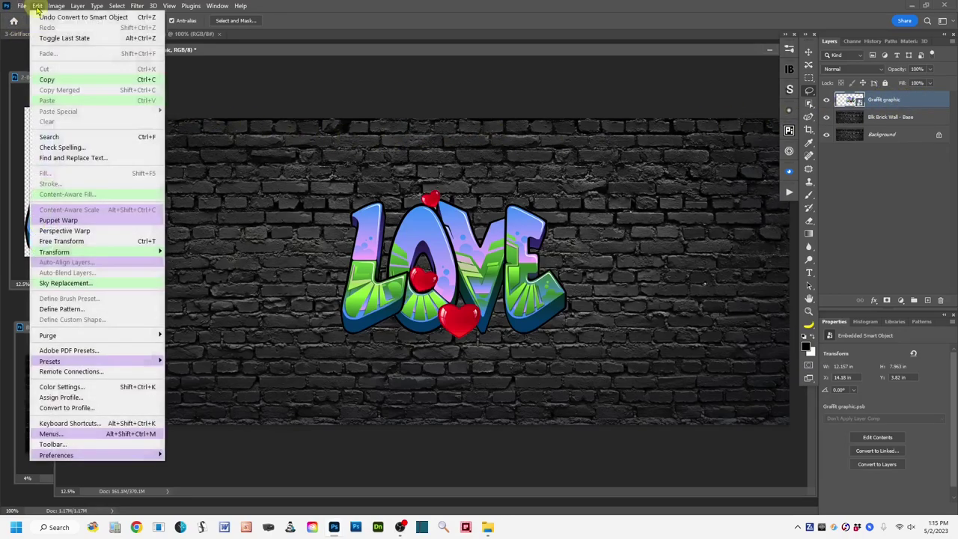
mouse_move(90, 252)
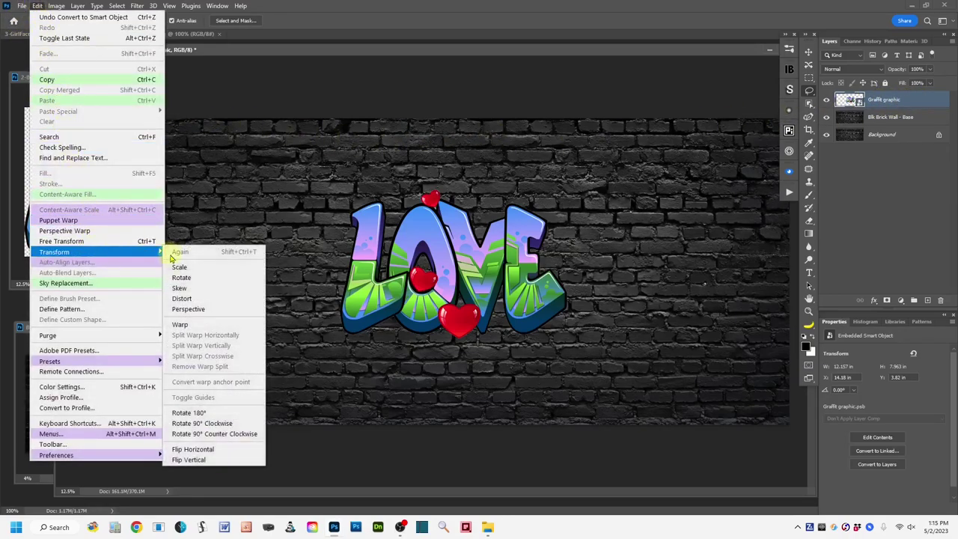
left_click(108, 245)
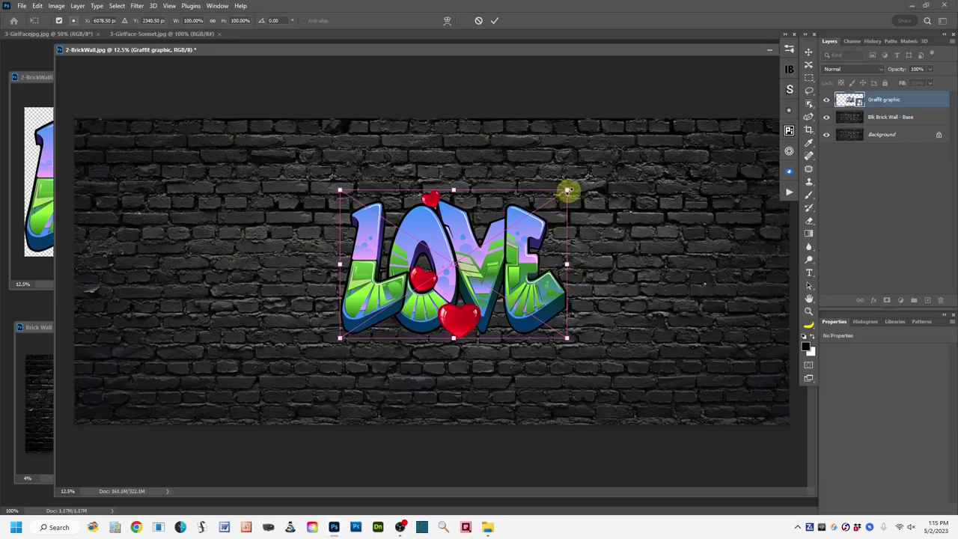
left_click_drag(565, 191, 669, 154)
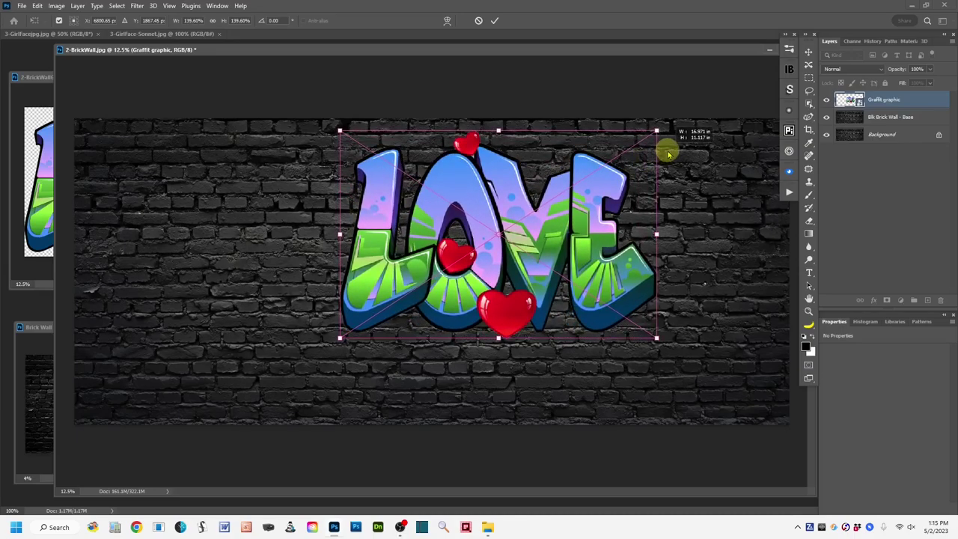
left_click_drag(336, 339, 278, 380)
mouse_move(485, 206)
left_mouse_down()
mouse_move(476, 235)
mouse_move(480, 224)
left_mouse_up()
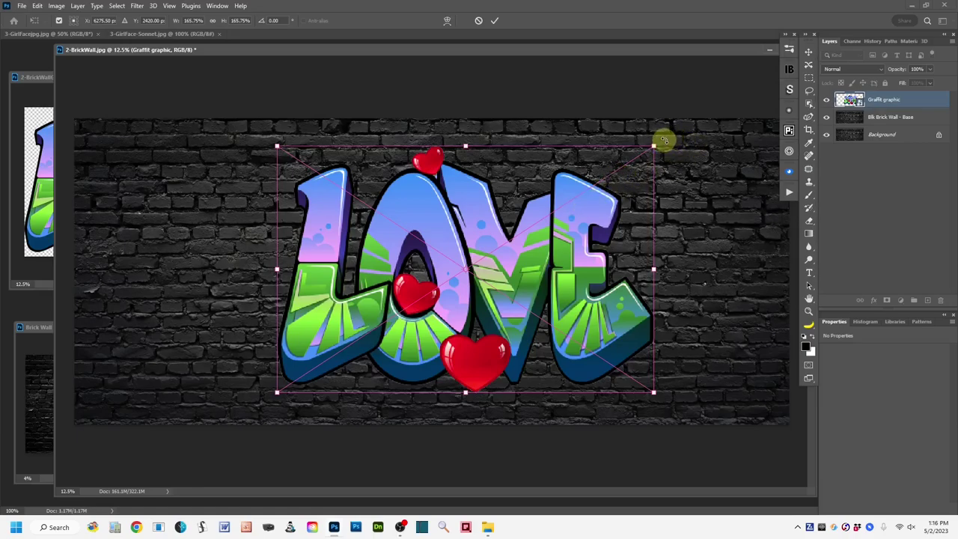
Step: Rotate the LOVE graphic counterclockwise to about -5.5°, nudge it slightly down on the wall, and commit the transform
left_click_drag(663, 140, 654, 124)
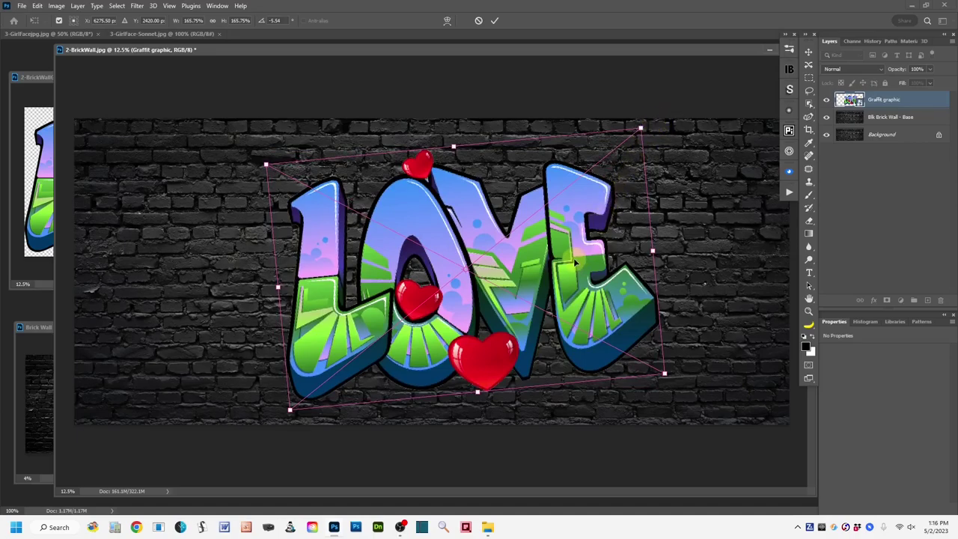
left_click_drag(575, 262, 574, 267)
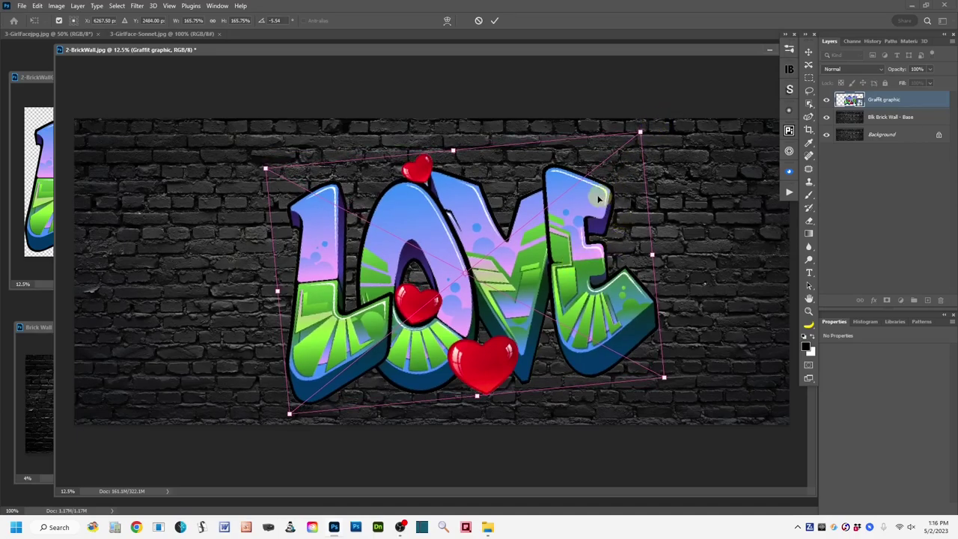
left_click(494, 23)
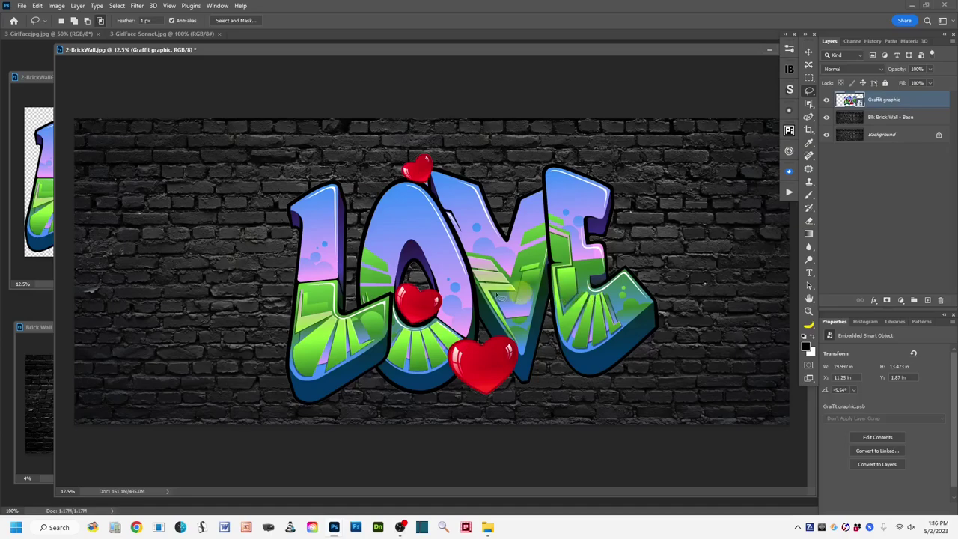
Step: Start the Displace filter on the Graffit graphic Smart Object and set its horizontal scale to 15
left_click(137, 7)
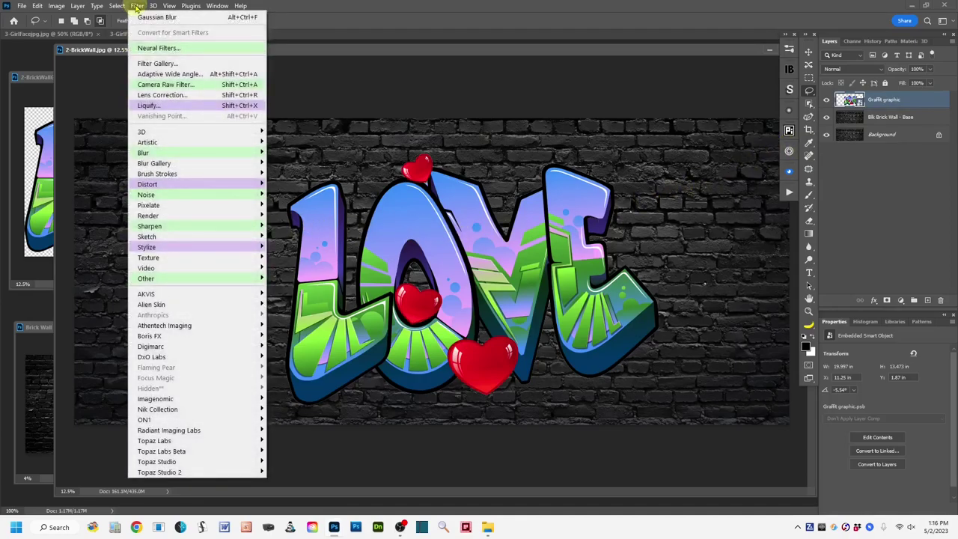
mouse_move(210, 187)
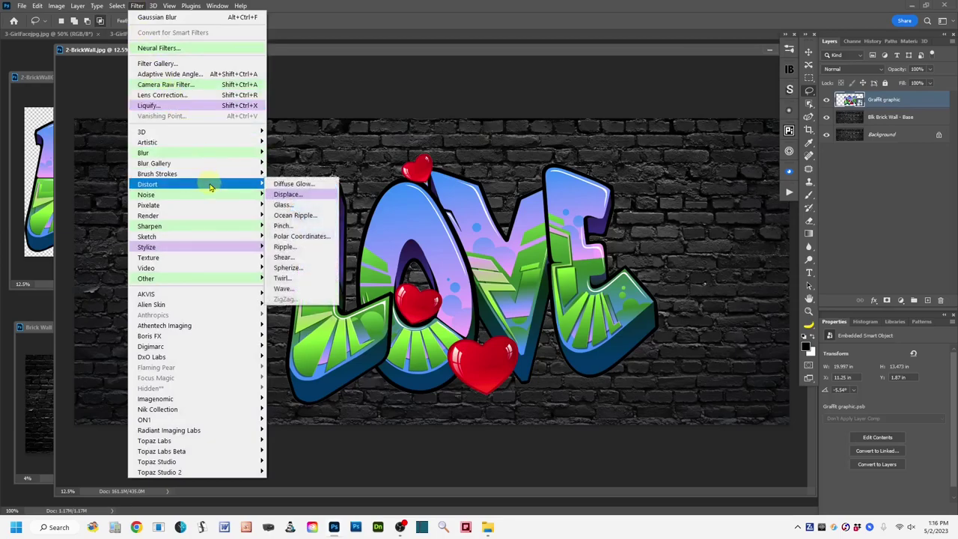
left_click(319, 196)
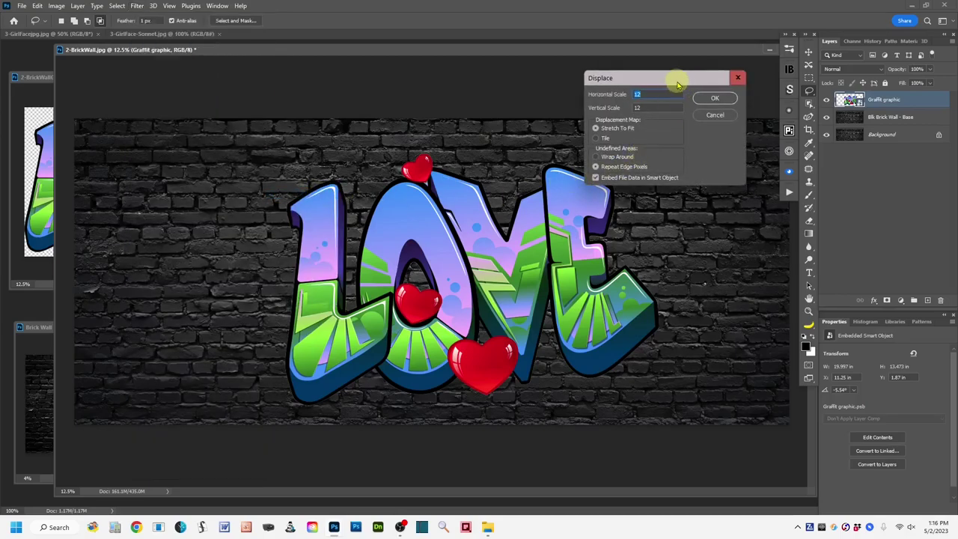
left_click_drag(676, 79, 692, 77)
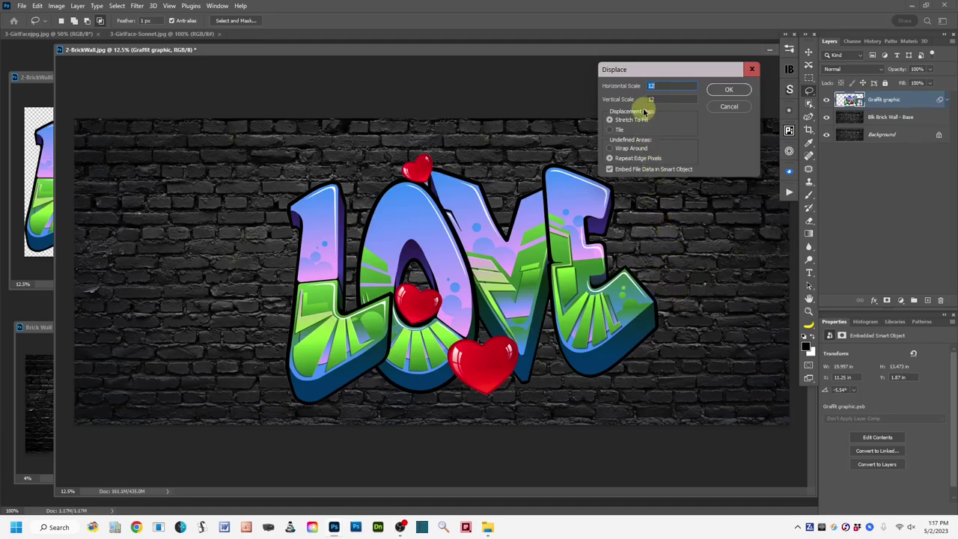
left_click(655, 85)
left_click_drag(655, 85, 641, 101)
type("15")
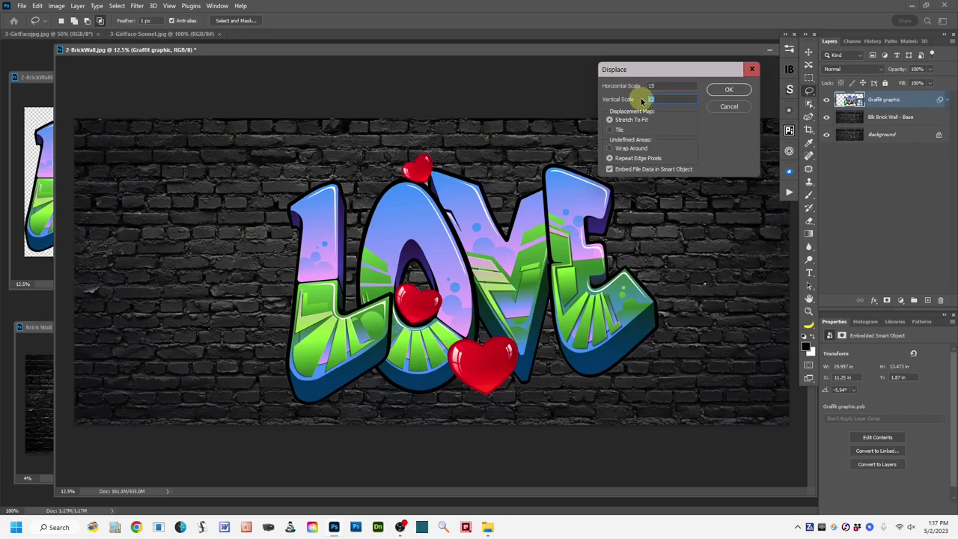
Step: Apply the Displace filter to the graffiti layer with horizontal and vertical scale 15, using Brick Wall Displacmnt Map.psd from the Desktop
type("15")
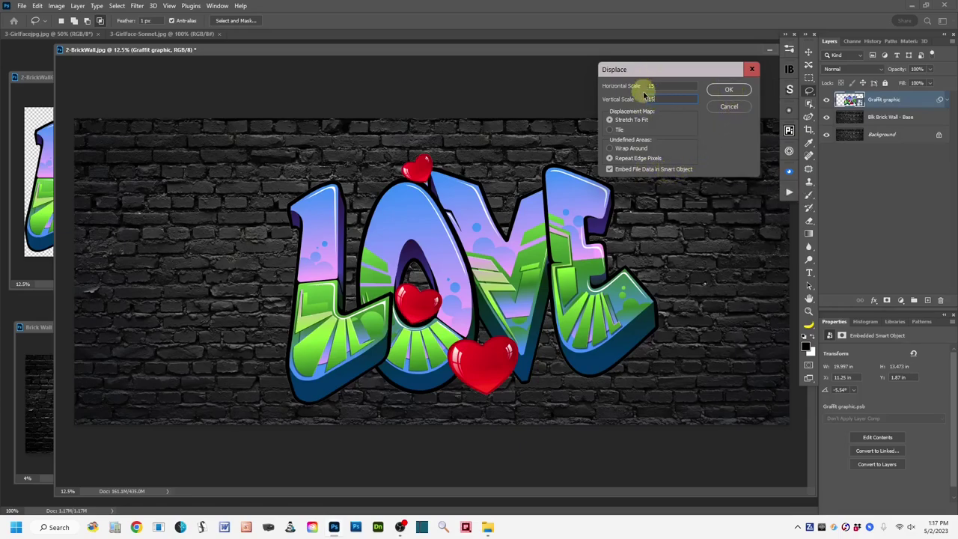
left_click(730, 90)
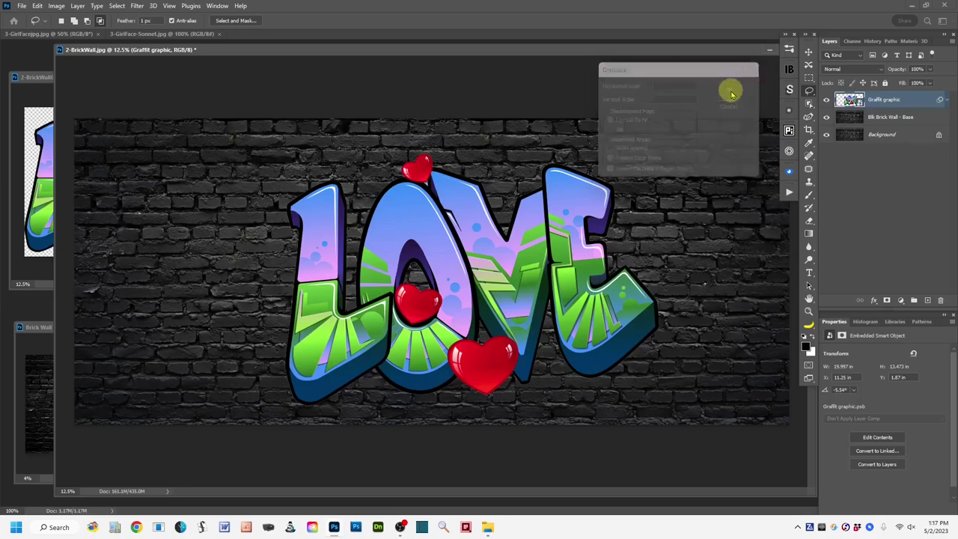
left_click(213, 172)
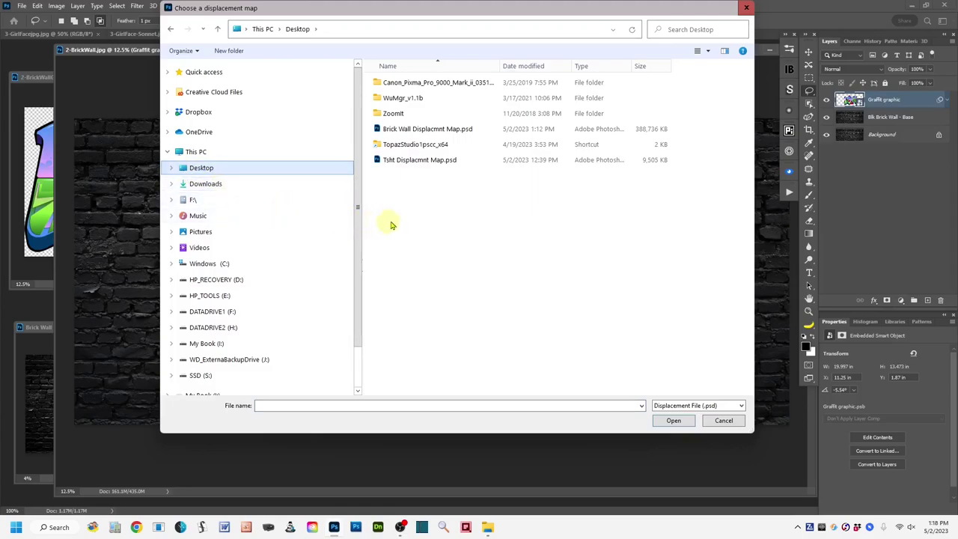
left_click(397, 130)
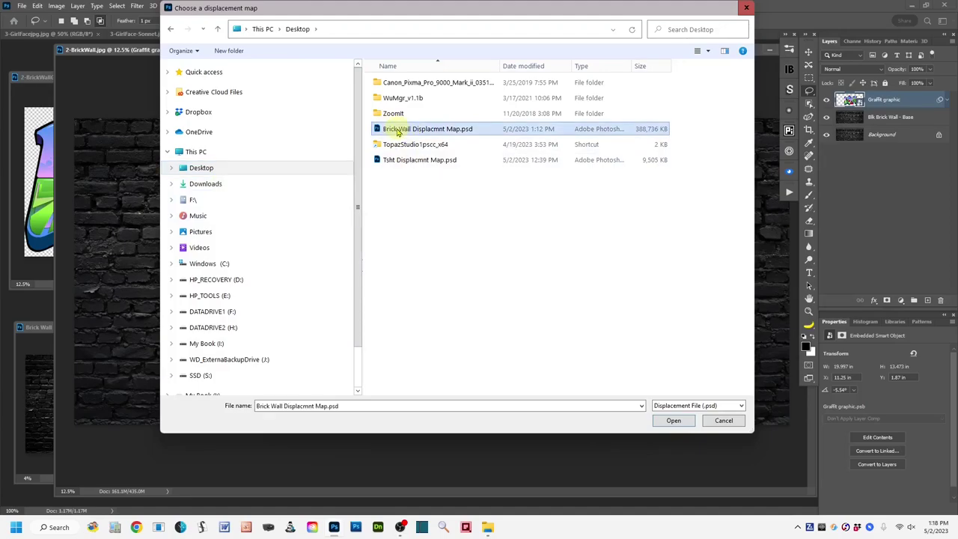
left_click(672, 420)
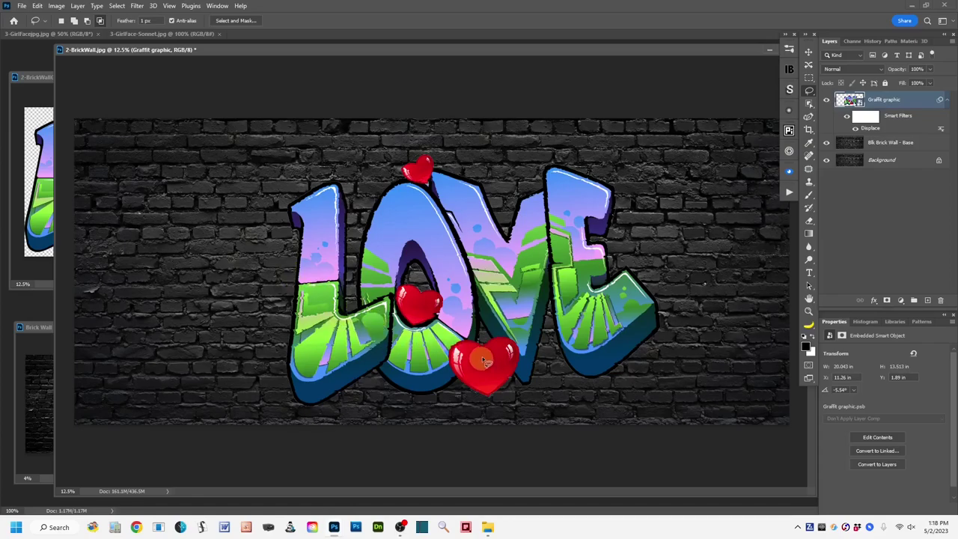
Step: Compare with the original graffiti image, then set the Displace smart filter's horizontal and vertical scale to 25, choosing Brick Wall Displacmnt Map.psd again
left_click(38, 77)
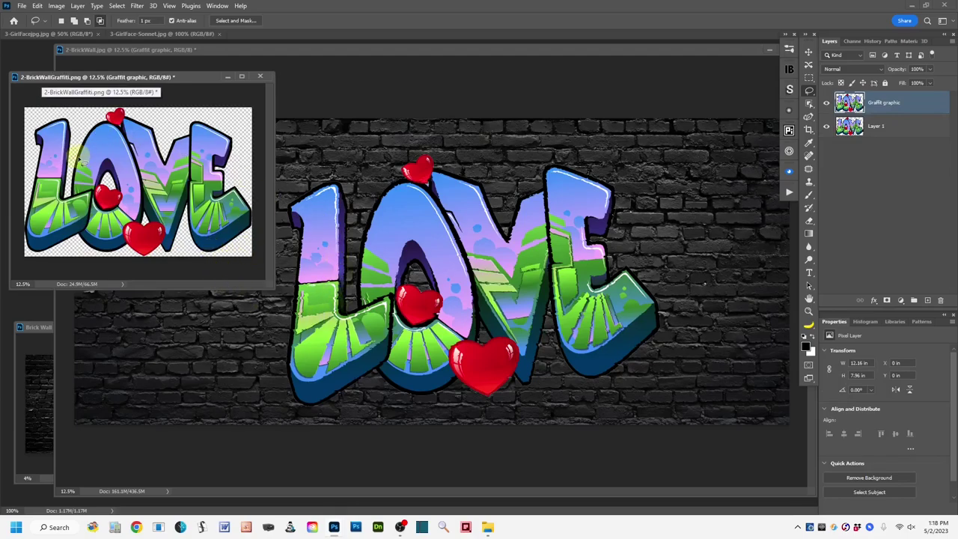
left_click(409, 49)
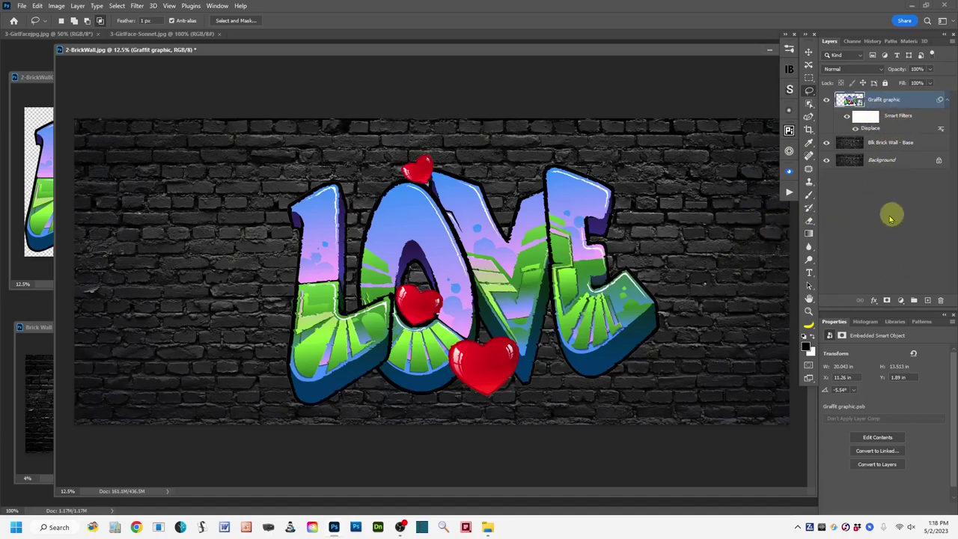
double_click(897, 132)
left_click(626, 72)
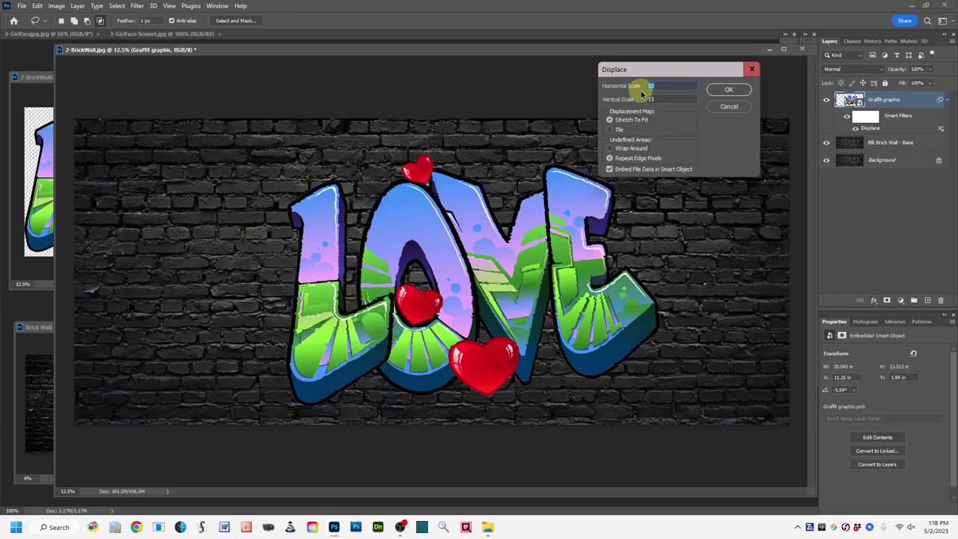
type("5")
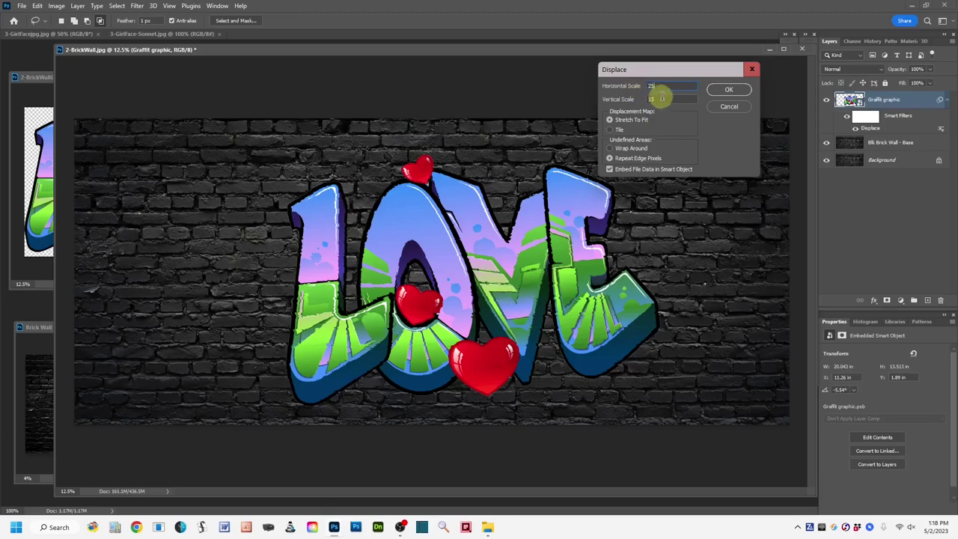
key("Tab")
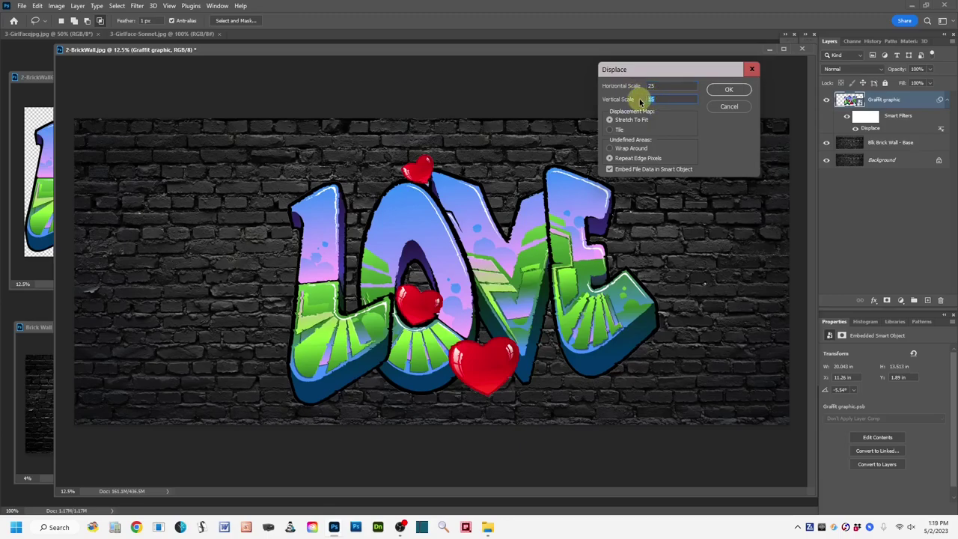
type("25")
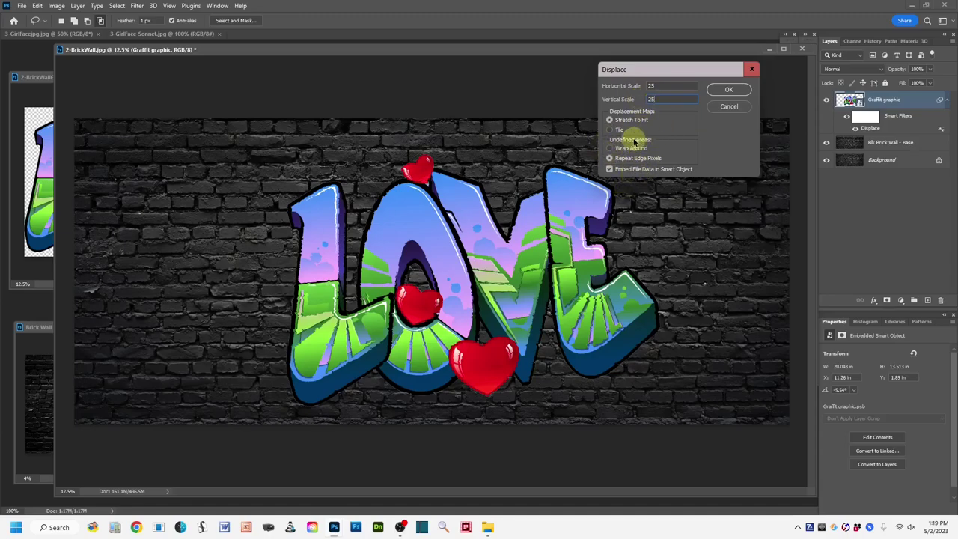
left_click(730, 90)
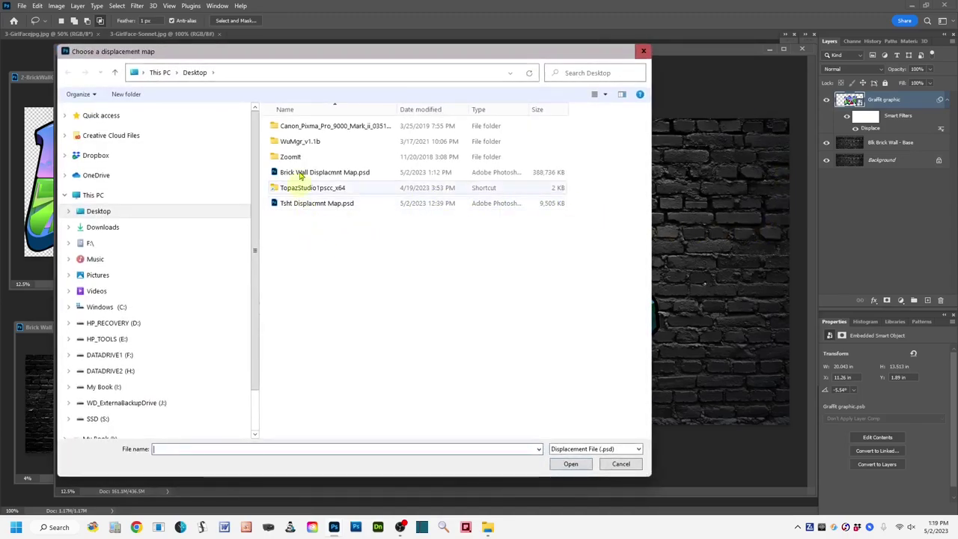
left_click_drag(391, 58, 458, 58)
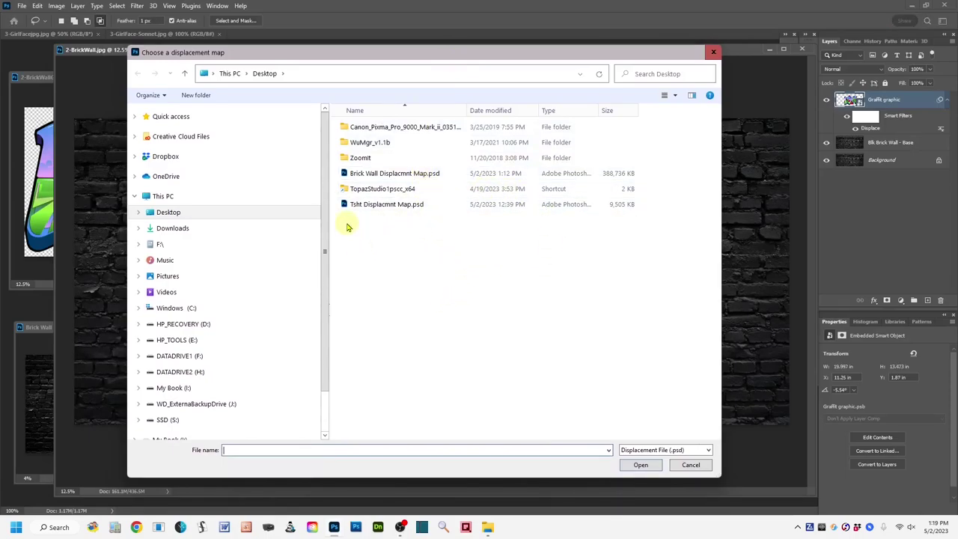
left_click(364, 177)
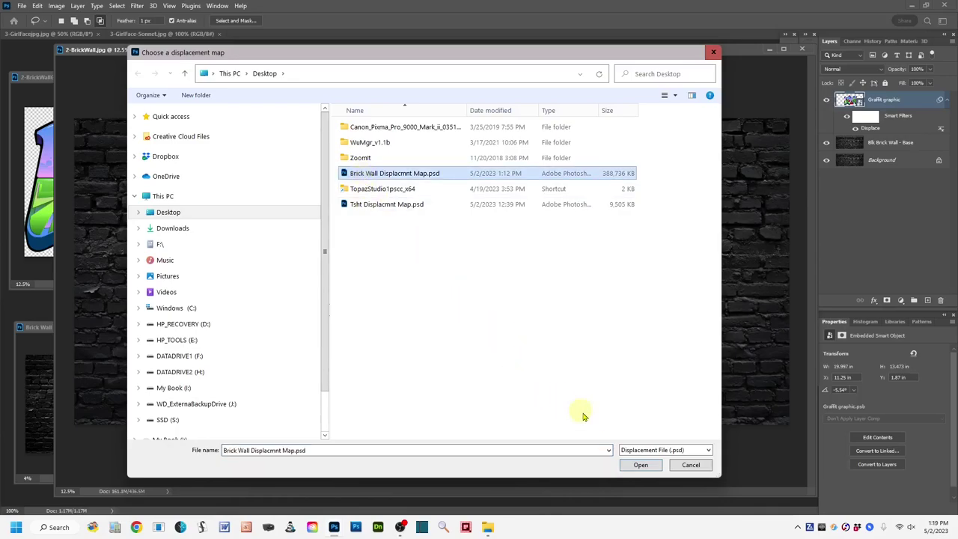
left_click(640, 466)
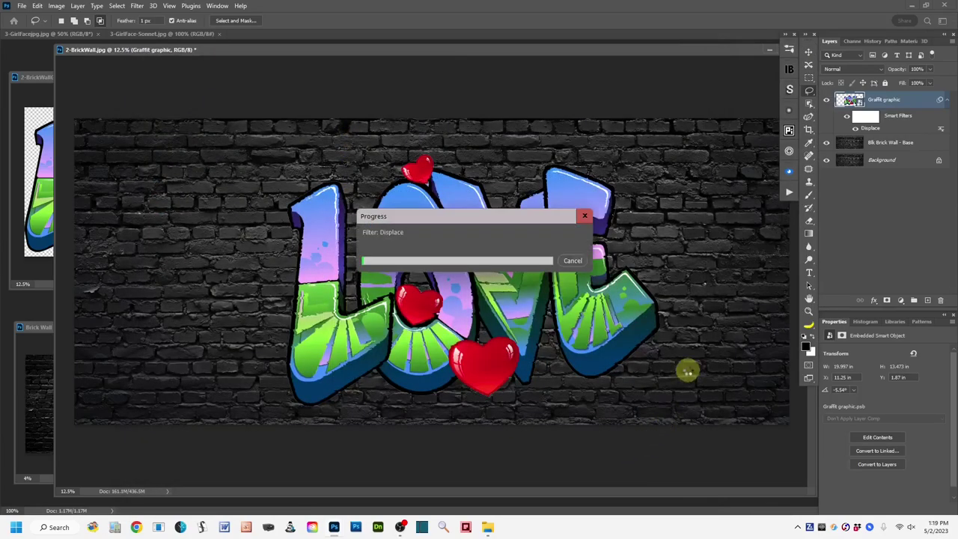
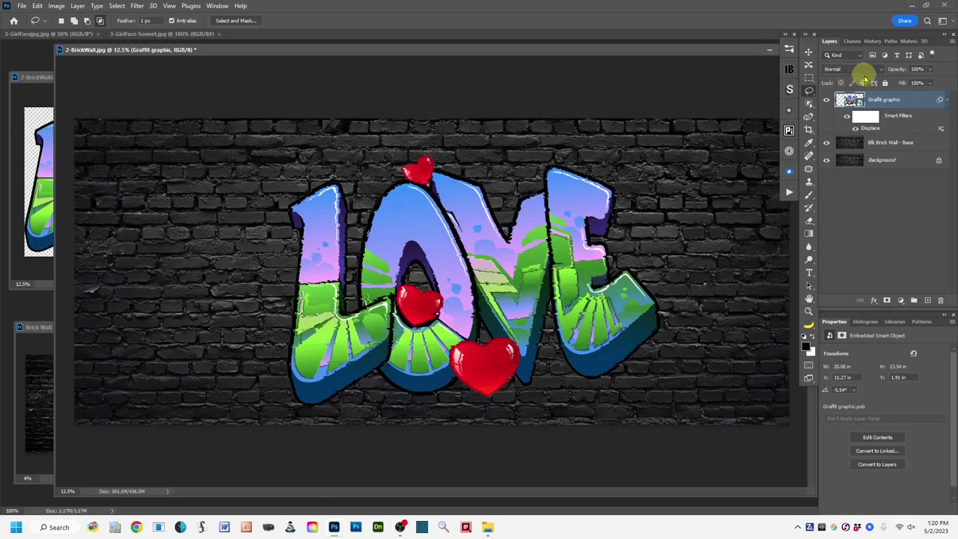
Step: Try Linear Burn on the graffiti layer, then set its blend mode to Overlay and its opacity to 84%
left_click(874, 69)
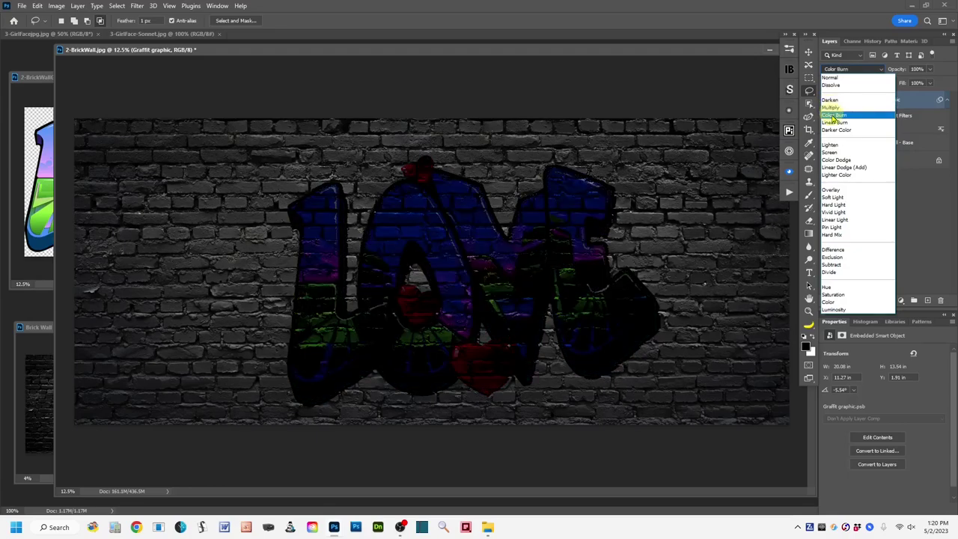
left_click(832, 123)
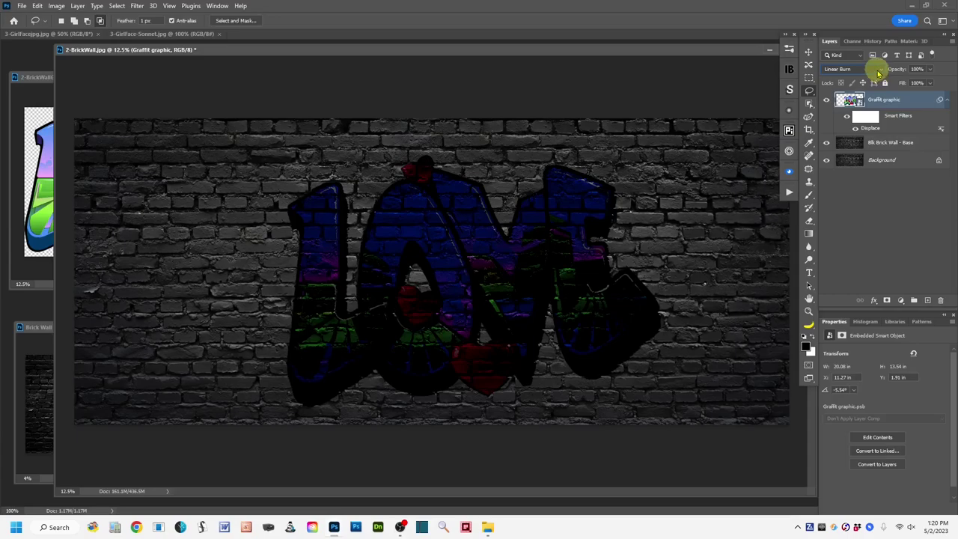
left_click(877, 72)
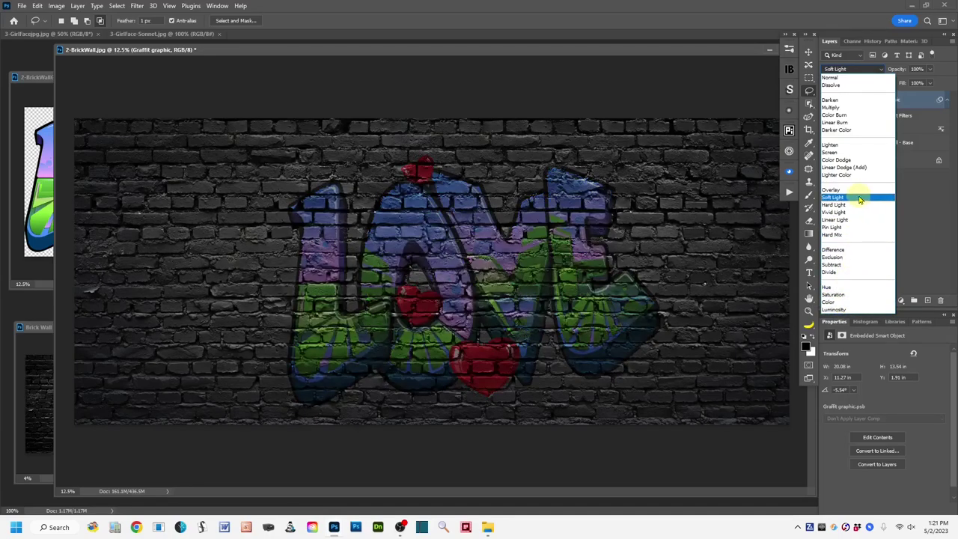
left_click(856, 190)
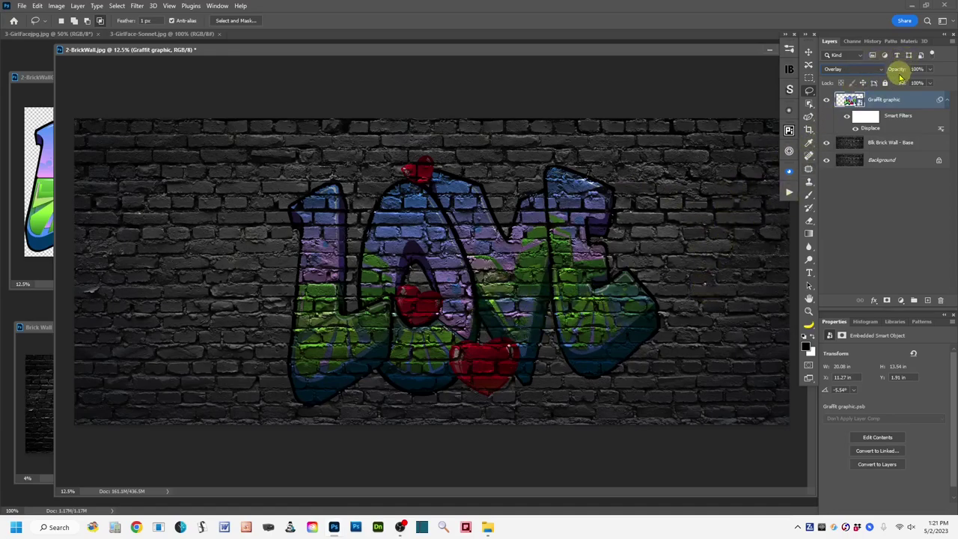
mouse_move(900, 70)
left_mouse_down()
mouse_move(881, 77)
mouse_move(896, 72)
left_mouse_up()
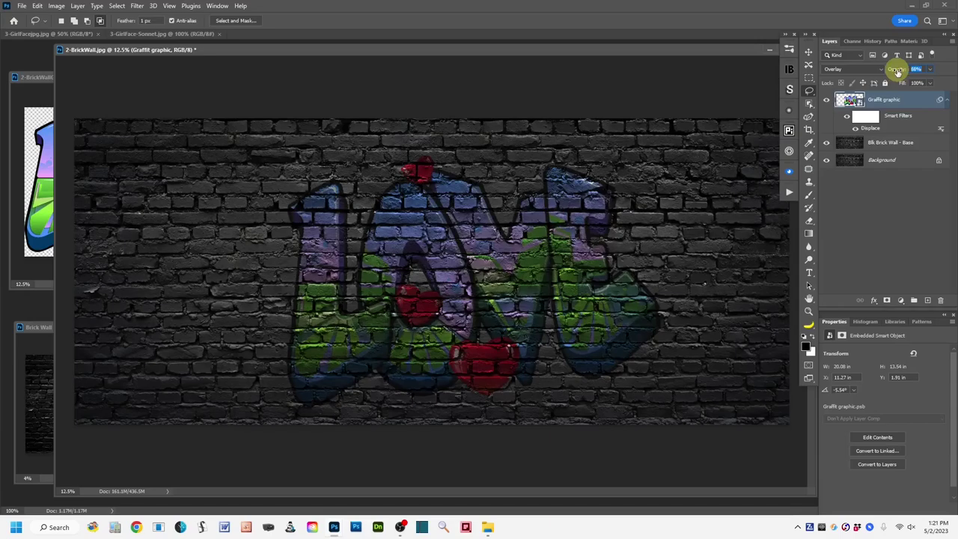
left_click_drag(896, 71, 897, 75)
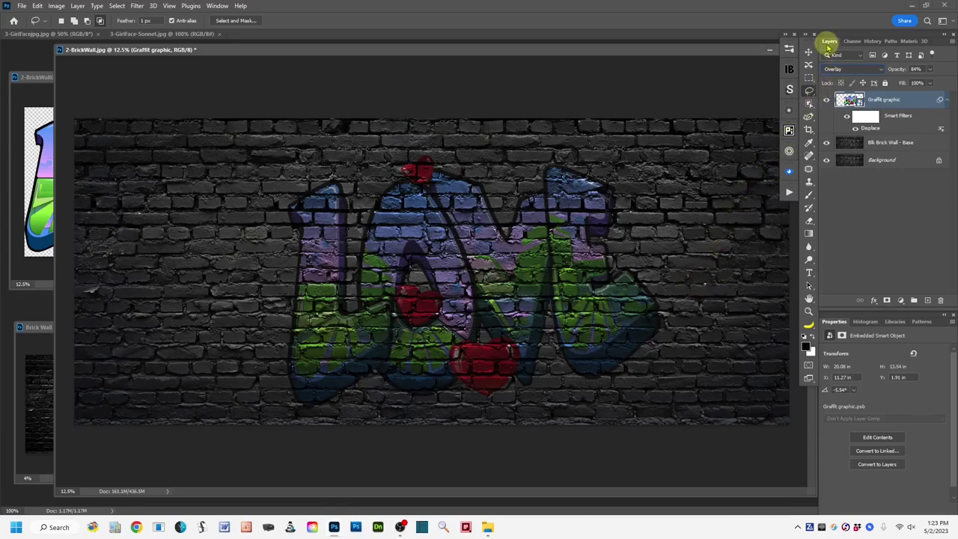
Step: Add an Exposure adjustment layer at +0.63 above the graffiti layer and delete its layer mask
left_click(900, 301)
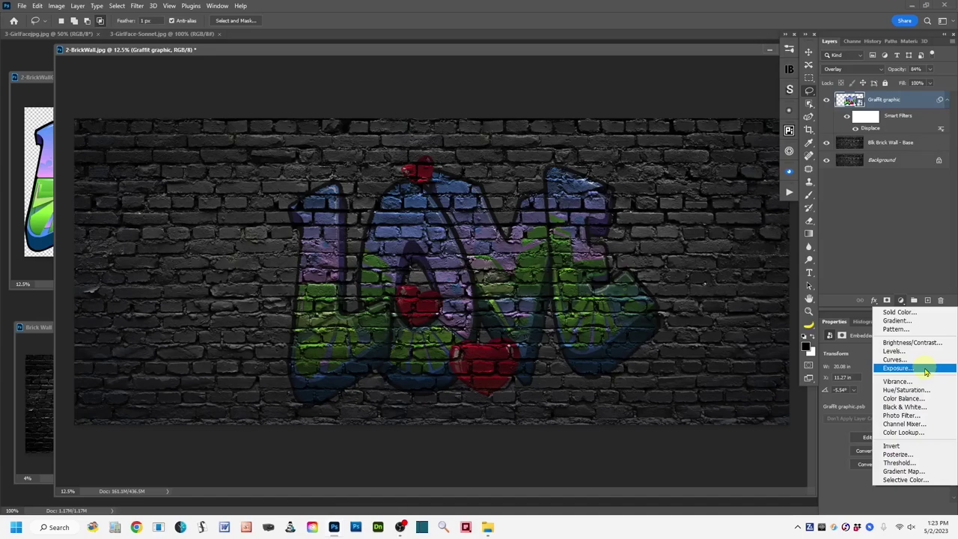
left_click(898, 368)
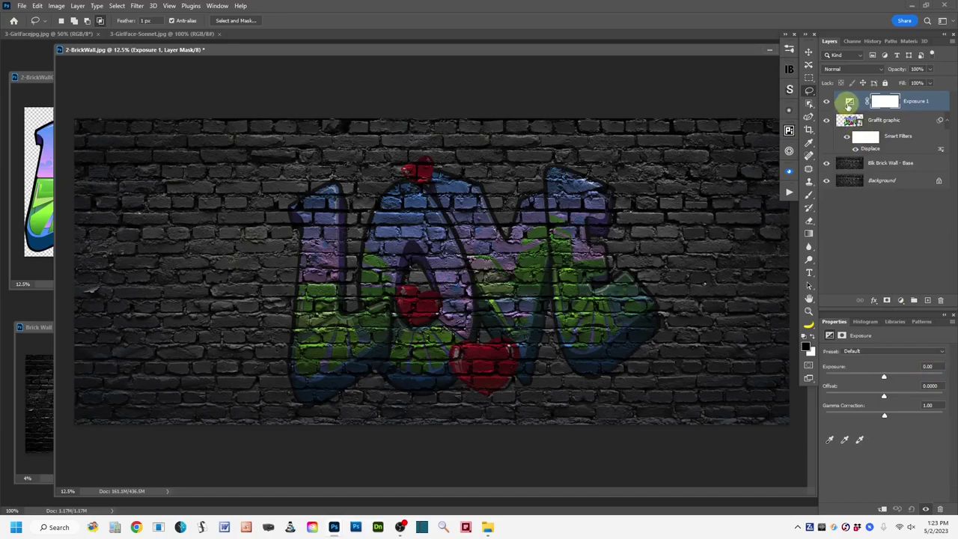
left_click(849, 104)
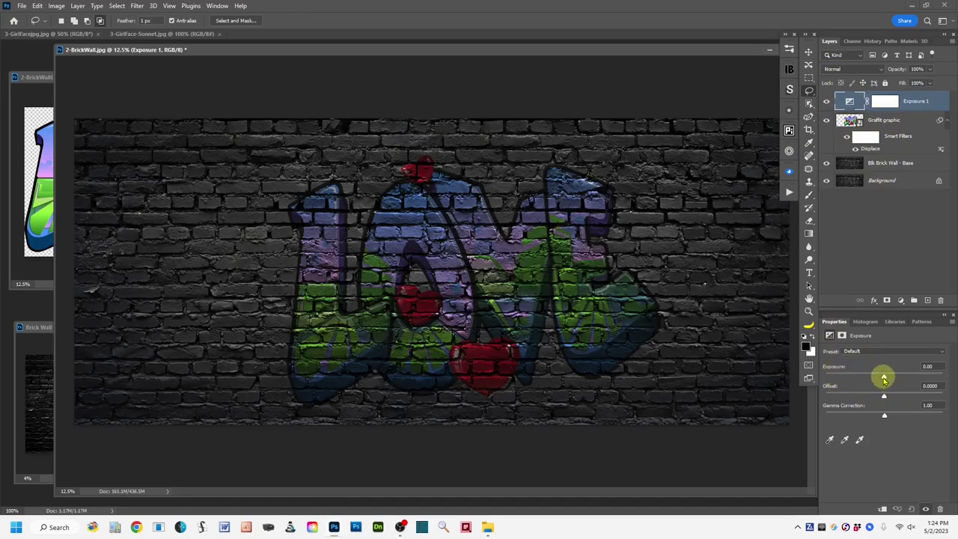
left_click_drag(884, 381, 890, 383)
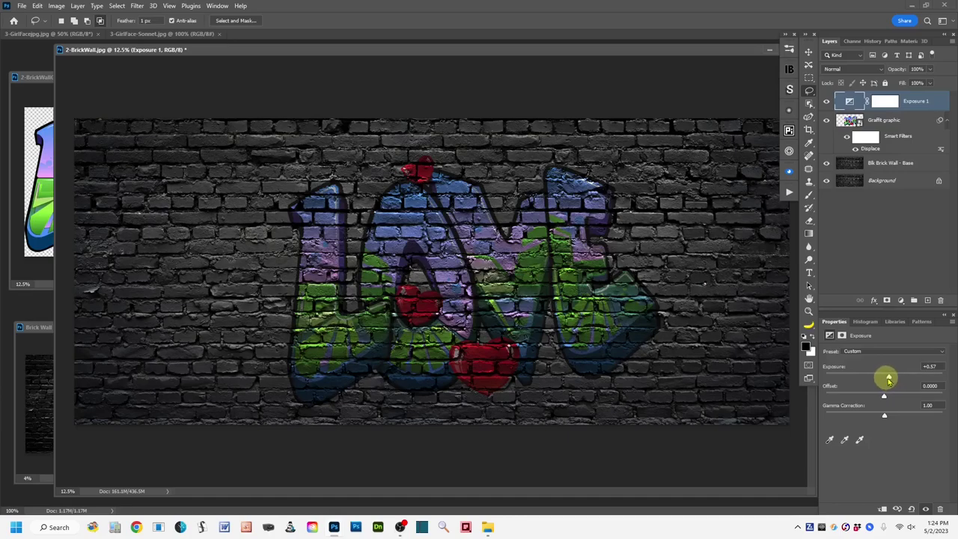
left_click_drag(888, 379, 890, 378)
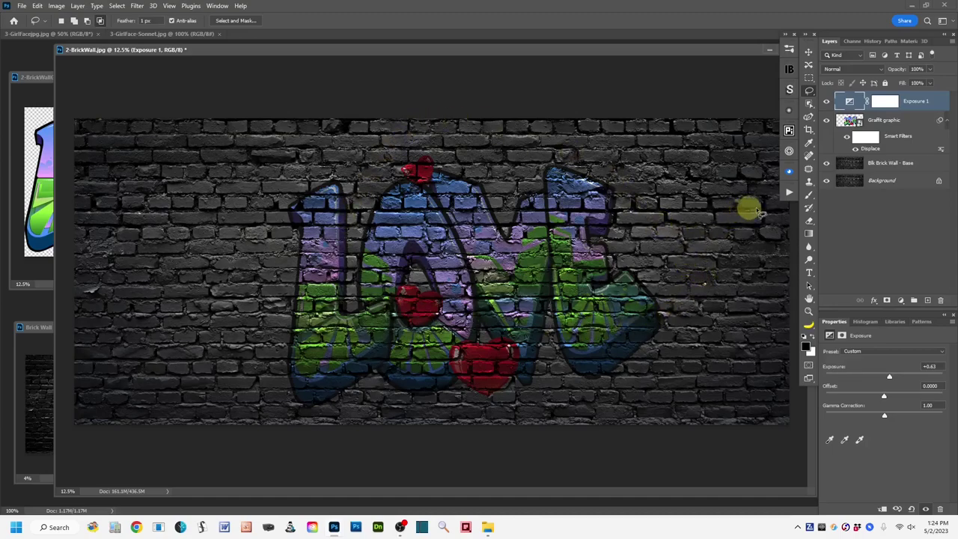
left_click(884, 103)
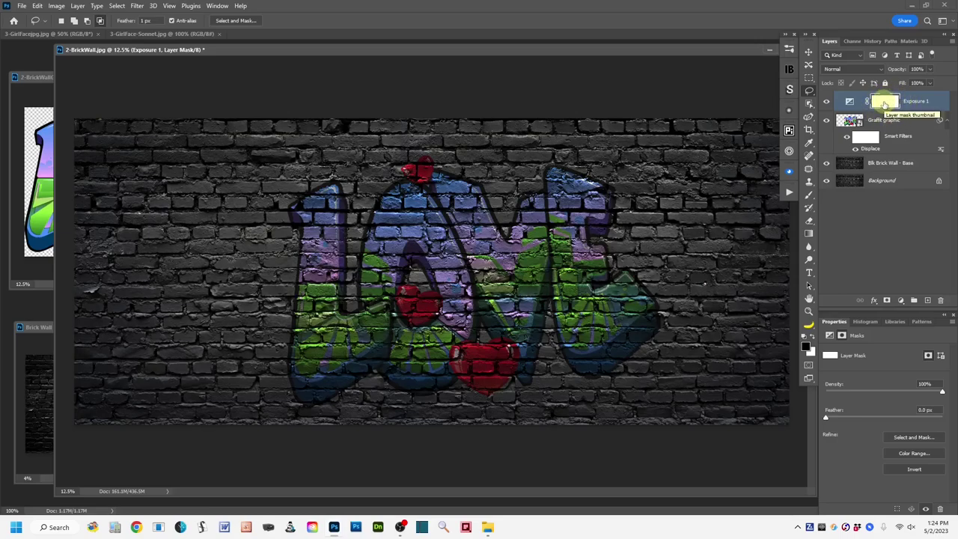
left_click_drag(884, 105, 943, 299)
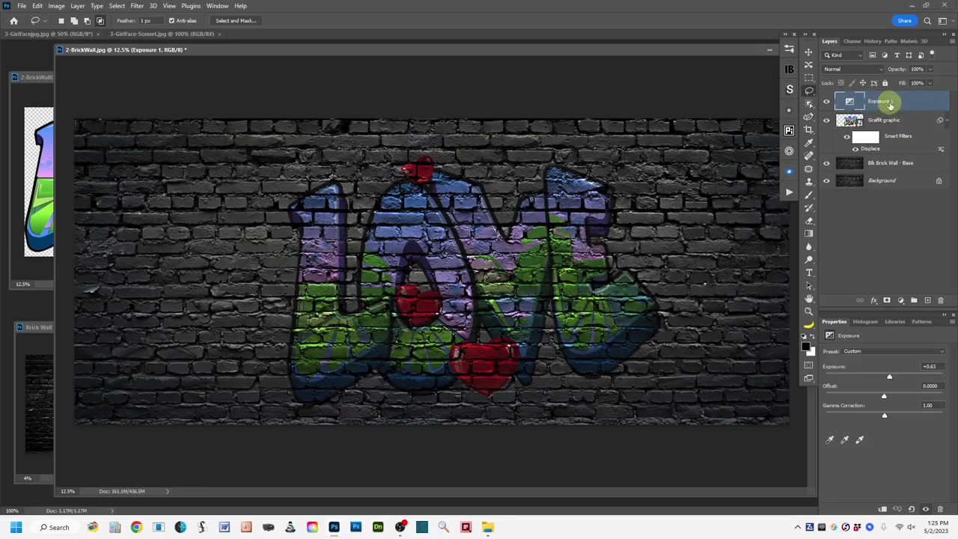
Step: Draw a large elliptical selection around the LOVE graphic and stretch its upper edge slightly, to 102.28% height, with Transform Selection
left_click(809, 78)
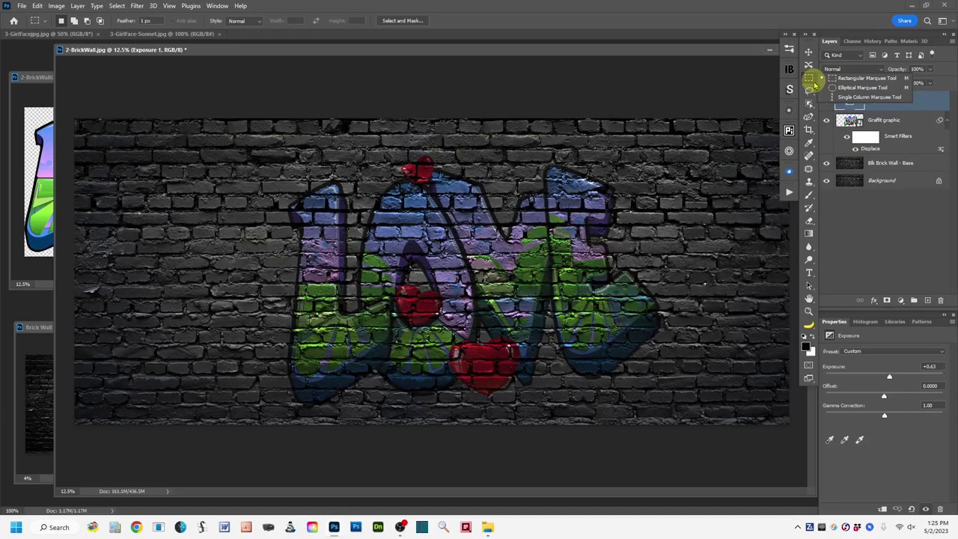
left_click(856, 88)
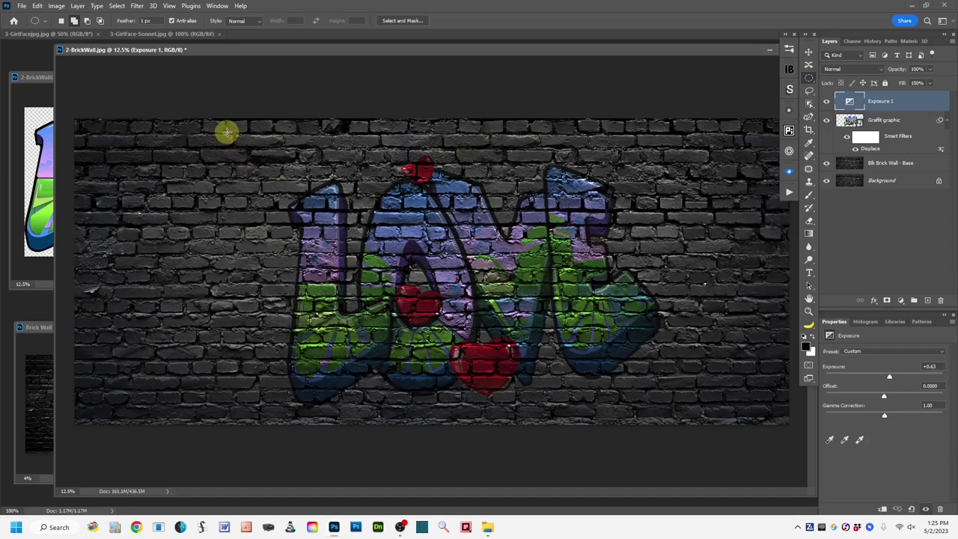
left_click_drag(226, 133, 706, 459)
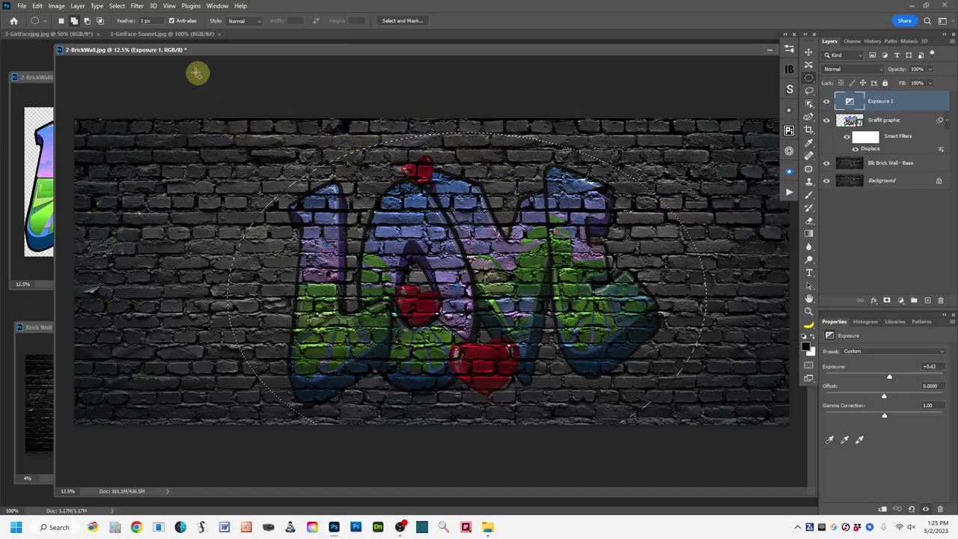
left_click(117, 6)
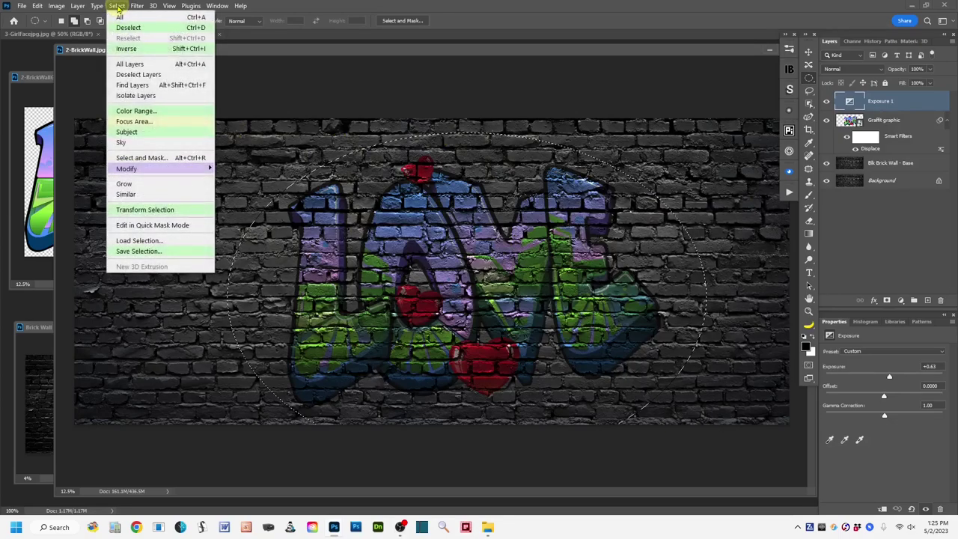
left_click(191, 213)
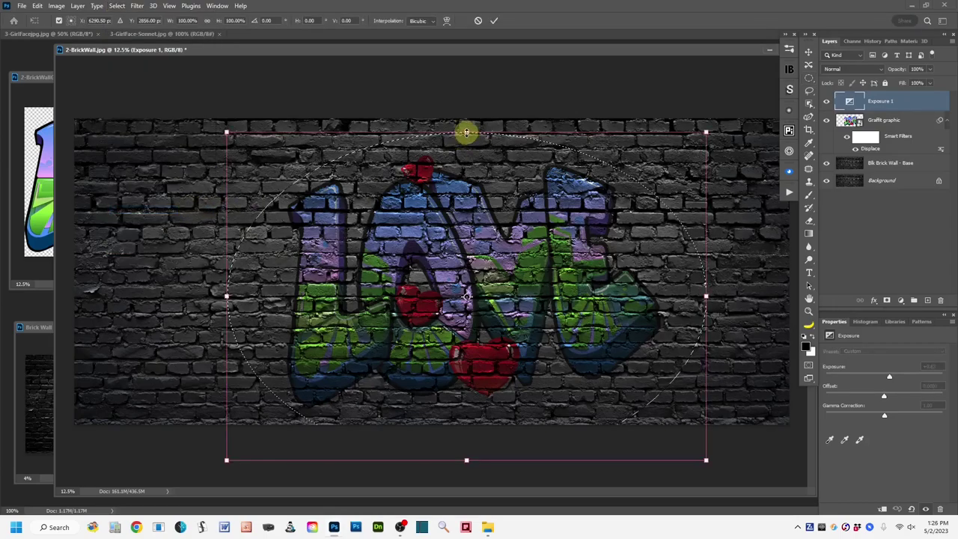
left_click_drag(466, 133, 466, 125)
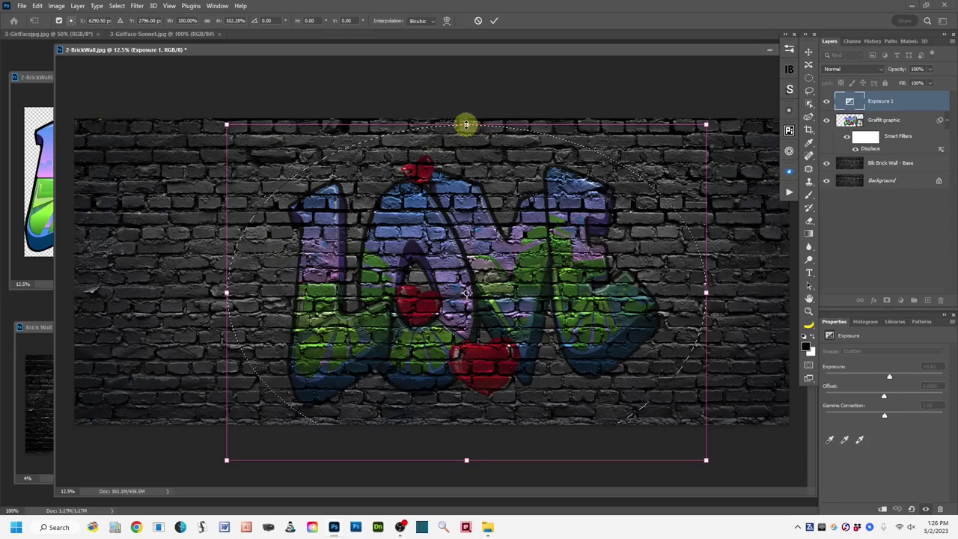
left_click(491, 22)
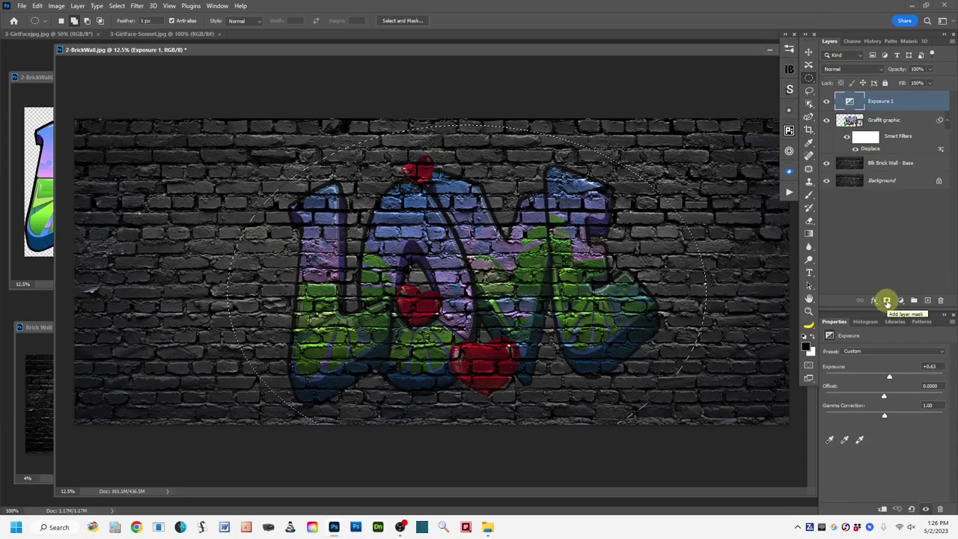
Step: Add a layer mask to the Exposure layer from the elliptical selection and compare the wall with and without the adjustment
left_click(886, 300)
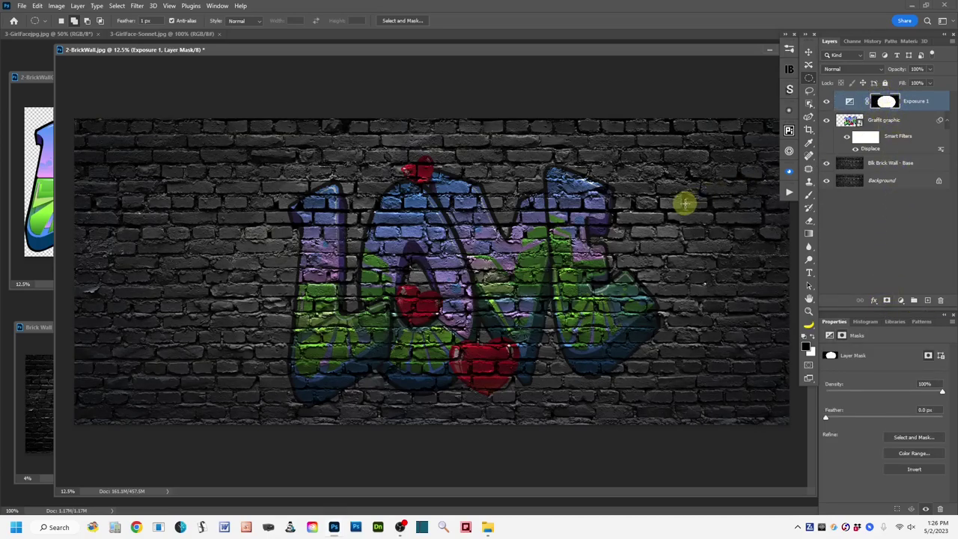
left_click(826, 101)
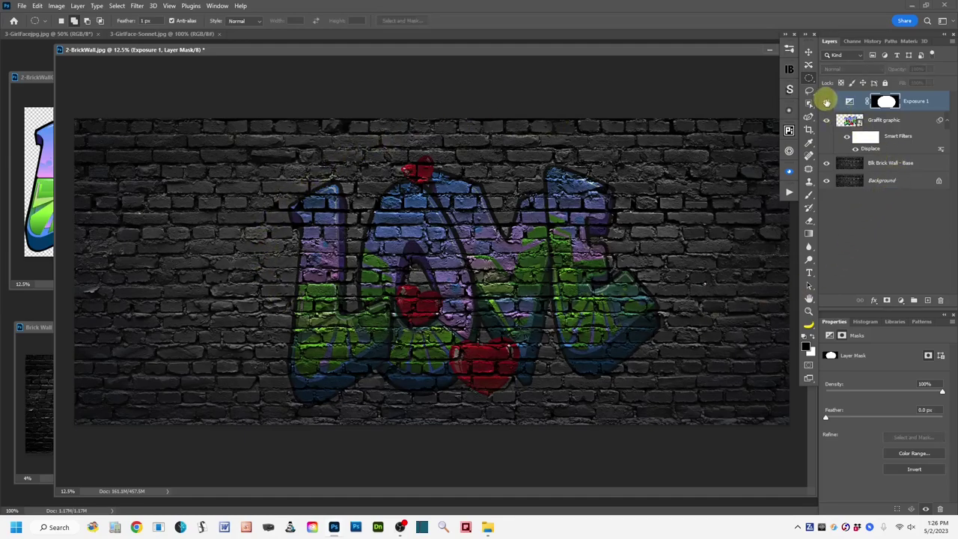
left_click(826, 102)
left_click(826, 102)
left_click(826, 102)
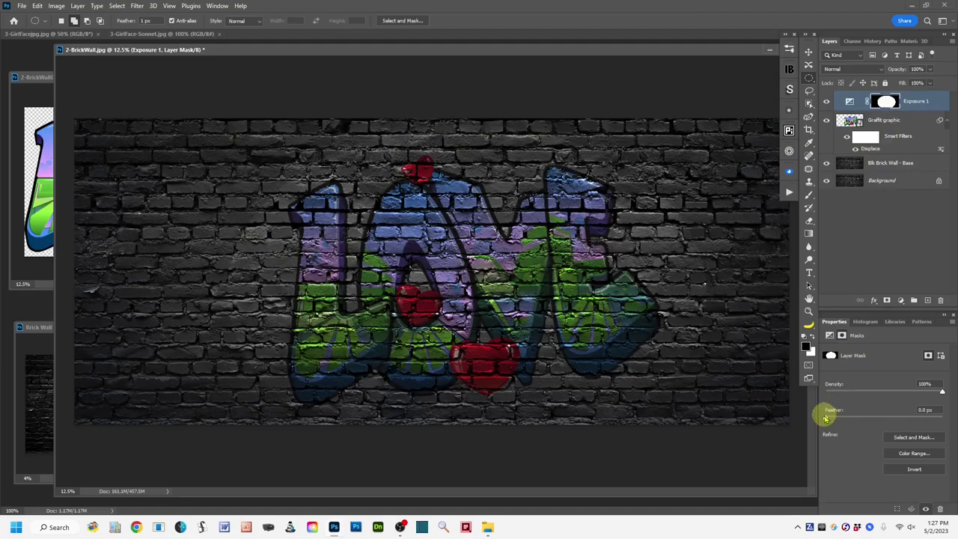
Step: Feather the Exposure layer's mask to 38.9 px and inspect its softened edge by viewing the mask alone
left_click_drag(827, 420, 882, 432)
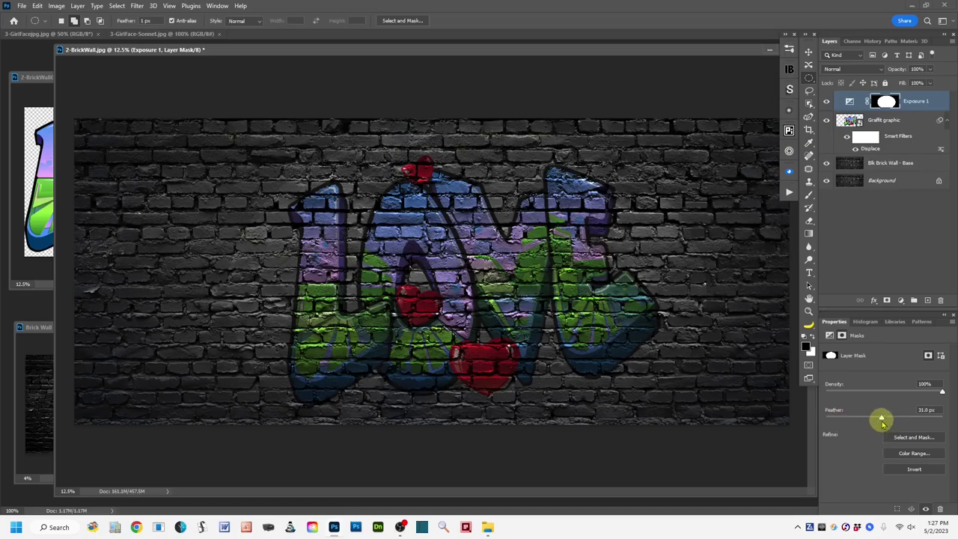
left_click_drag(881, 421, 884, 421)
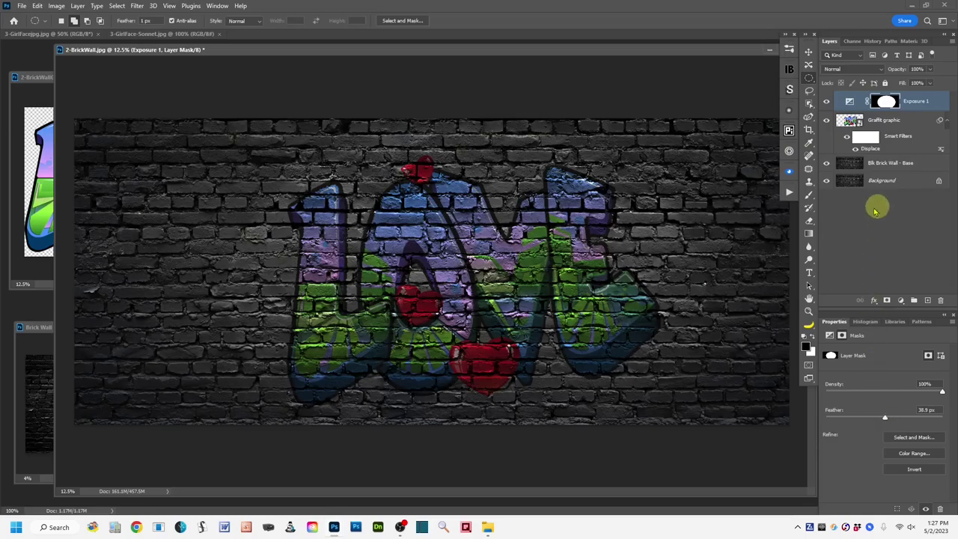
left_click(885, 102, "alt")
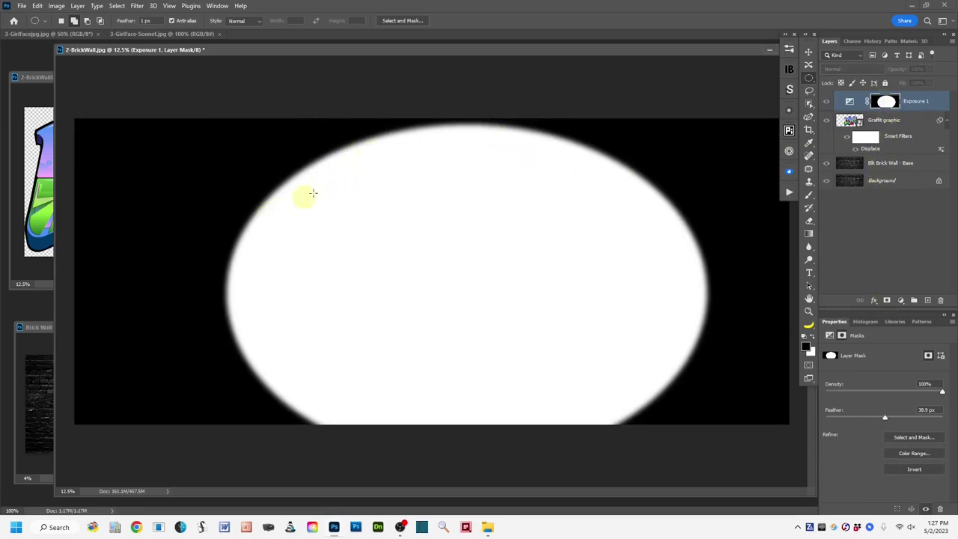
left_click(885, 101, "alt")
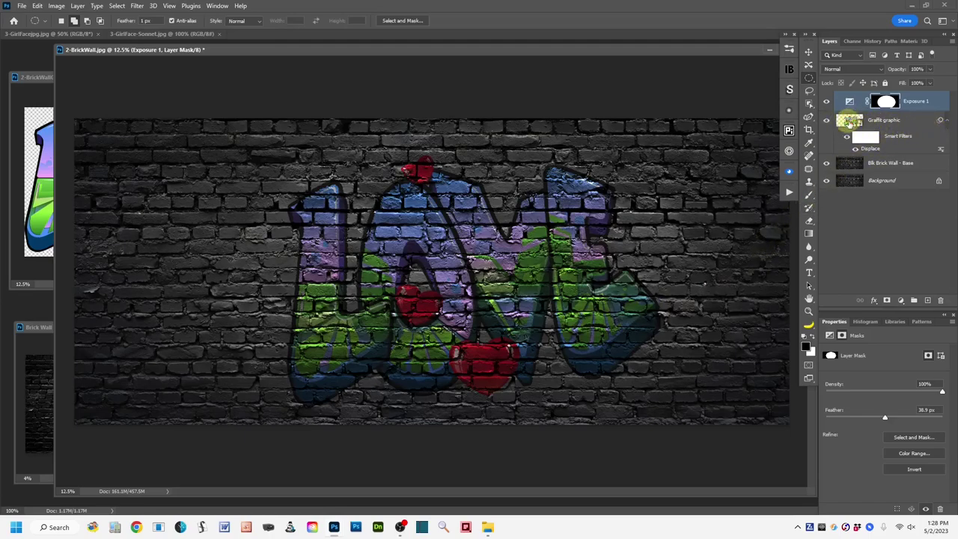
Step: In the Graffiti graphic layer's blending options, set the Blend If Underlying Layer black slider to a split of 8 / 60
left_click(919, 121)
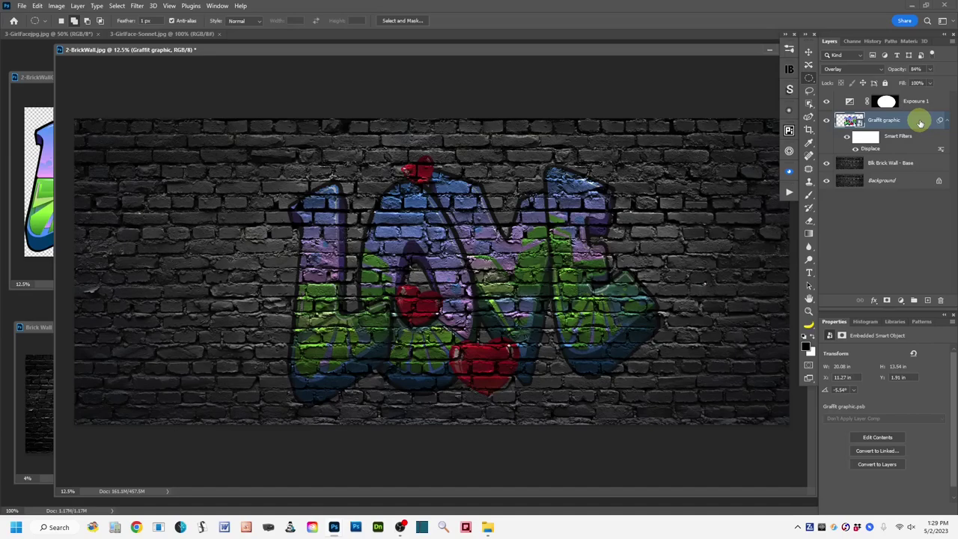
double_click(920, 122)
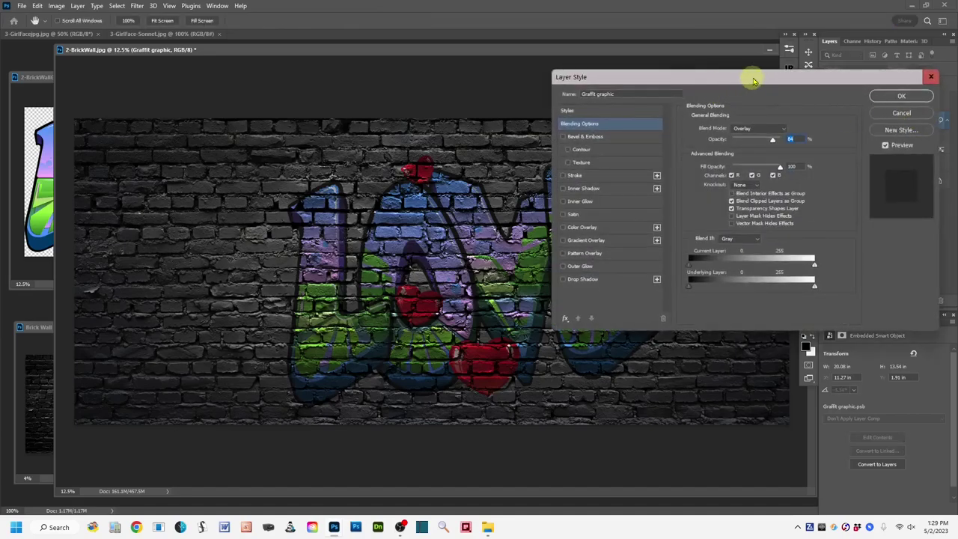
left_click_drag(756, 83, 771, 28)
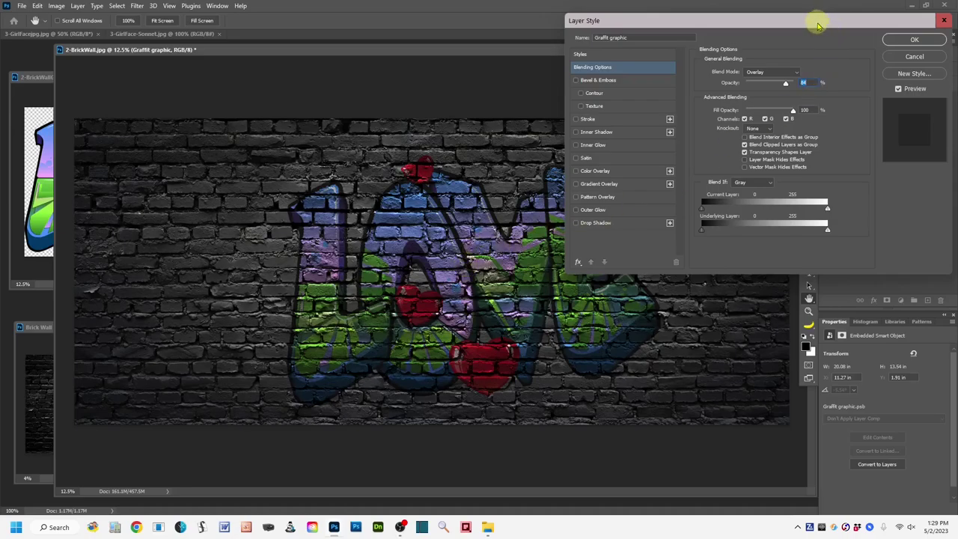
mouse_move(818, 26)
left_mouse_down()
mouse_move(679, 37)
mouse_move(808, 20)
left_mouse_up()
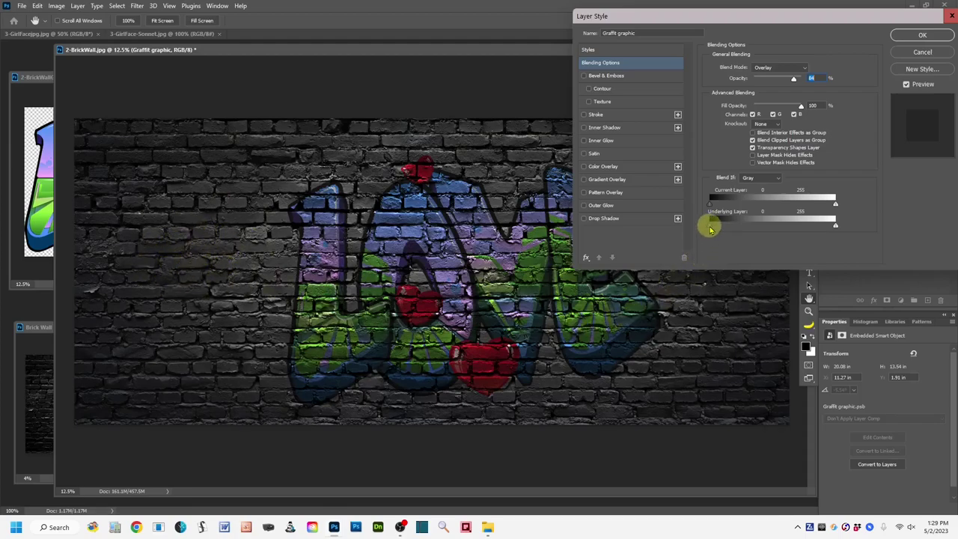
mouse_move(710, 229)
left_mouse_down()
mouse_move(738, 231)
mouse_move(699, 226)
left_mouse_up()
left_click_drag(710, 229, 724, 231)
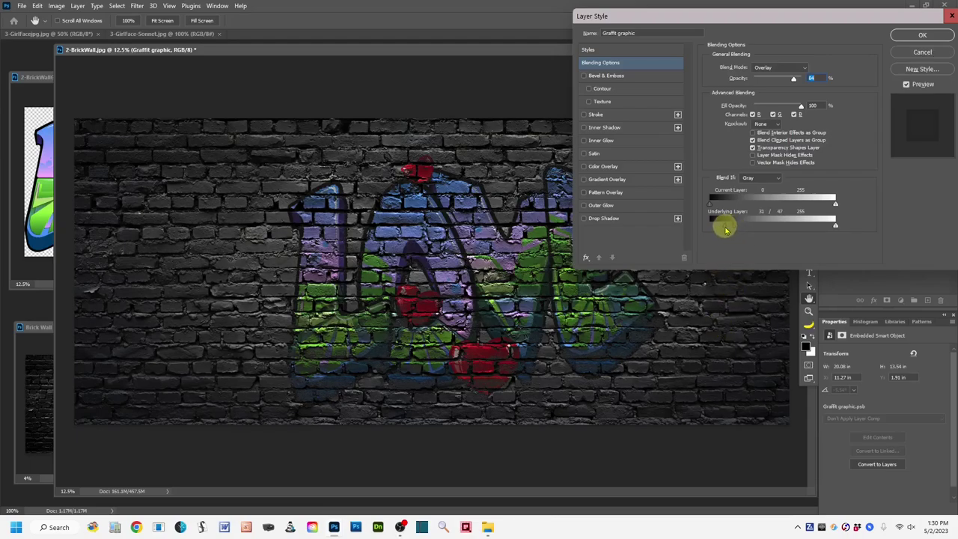
mouse_move(720, 232)
left_mouse_down()
mouse_move(723, 267)
mouse_move(727, 229)
mouse_move(722, 244)
left_mouse_up()
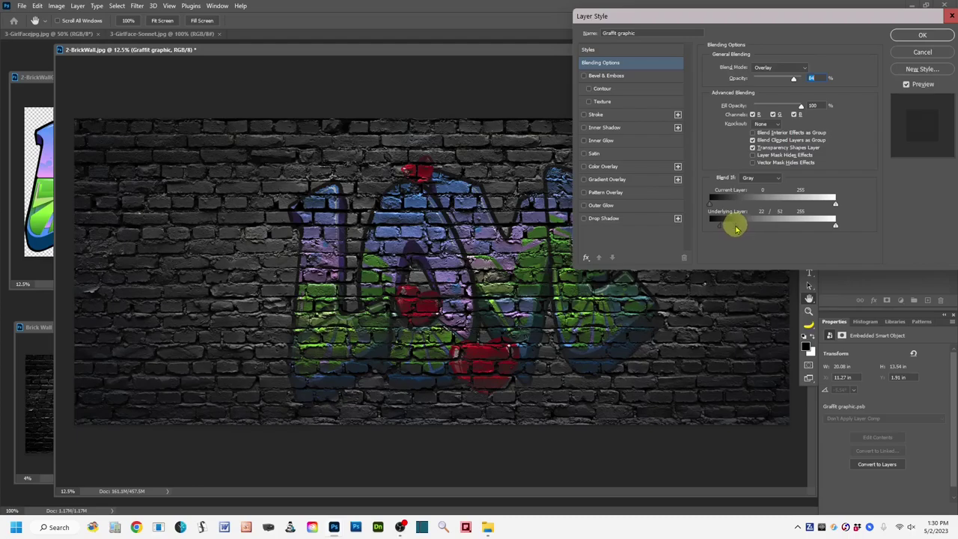
left_click_drag(741, 229, 731, 230)
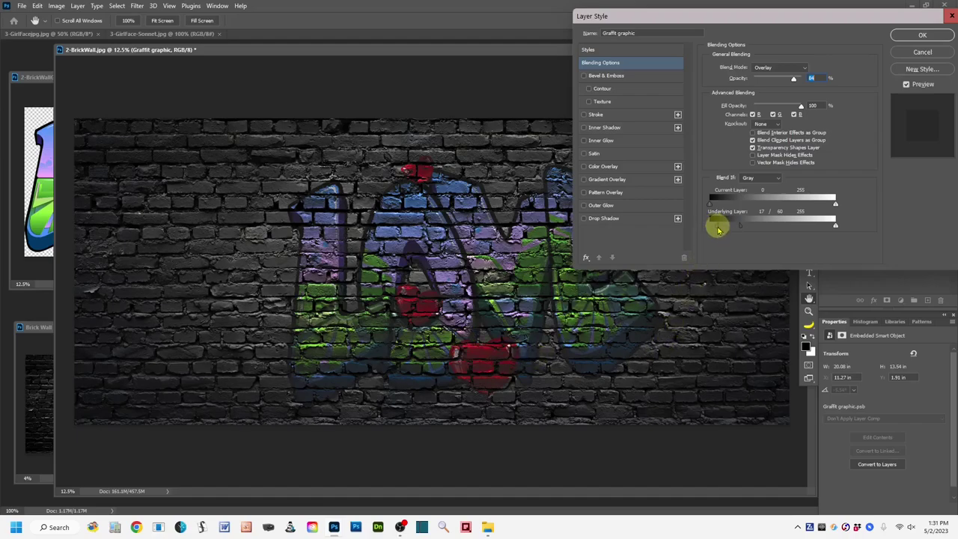
left_click_drag(716, 229, 713, 230)
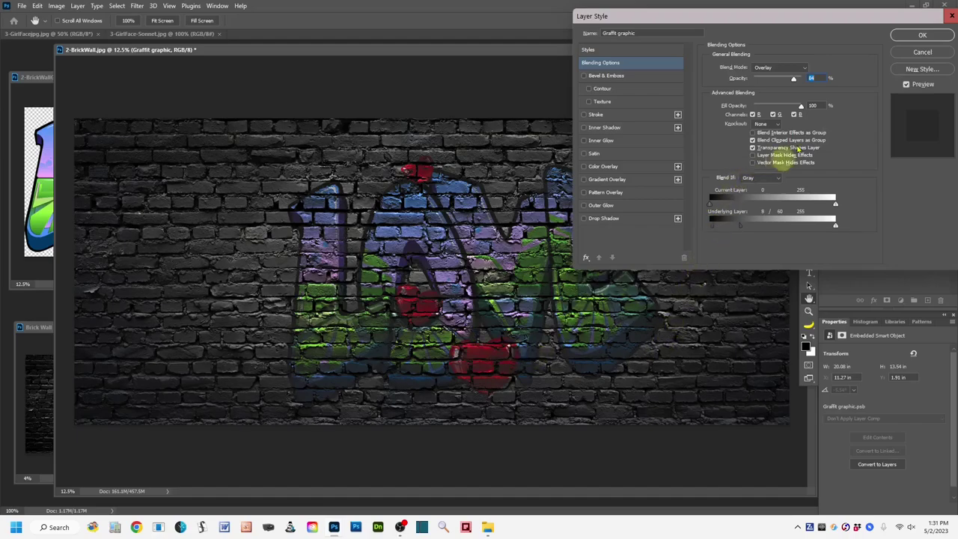
left_click_drag(838, 24, 820, 24)
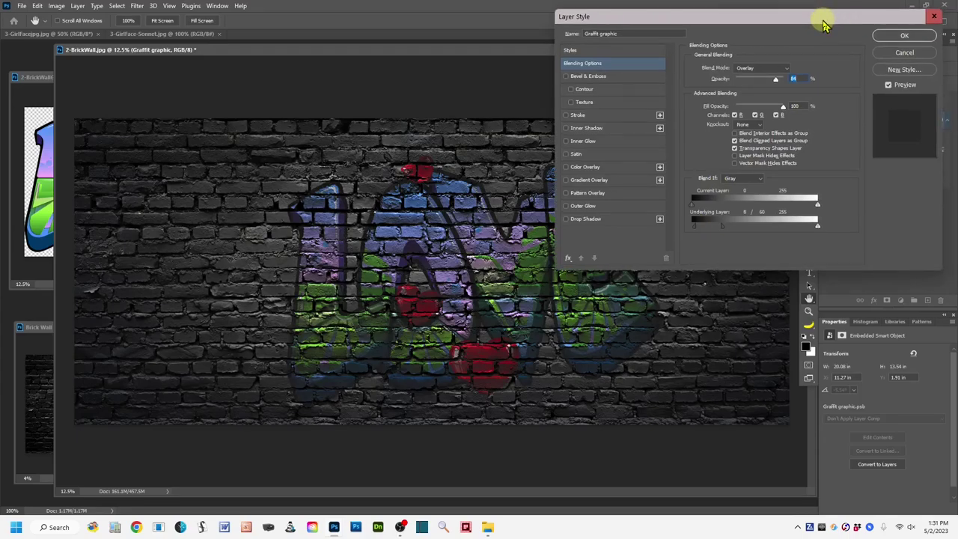
left_click(904, 37)
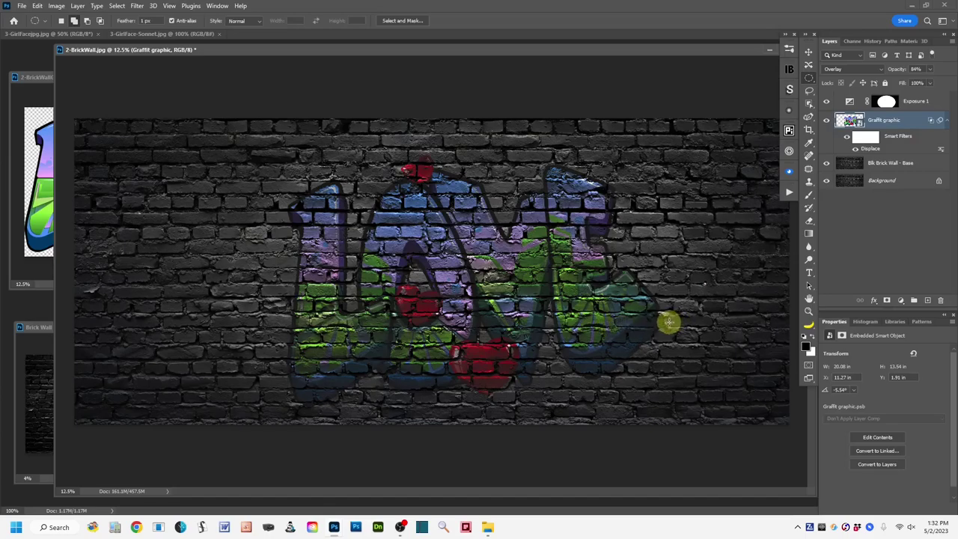
Step: Compare the finished composite with the original wall by showing only the Background layer and restoring all layers
left_click(826, 181, "alt")
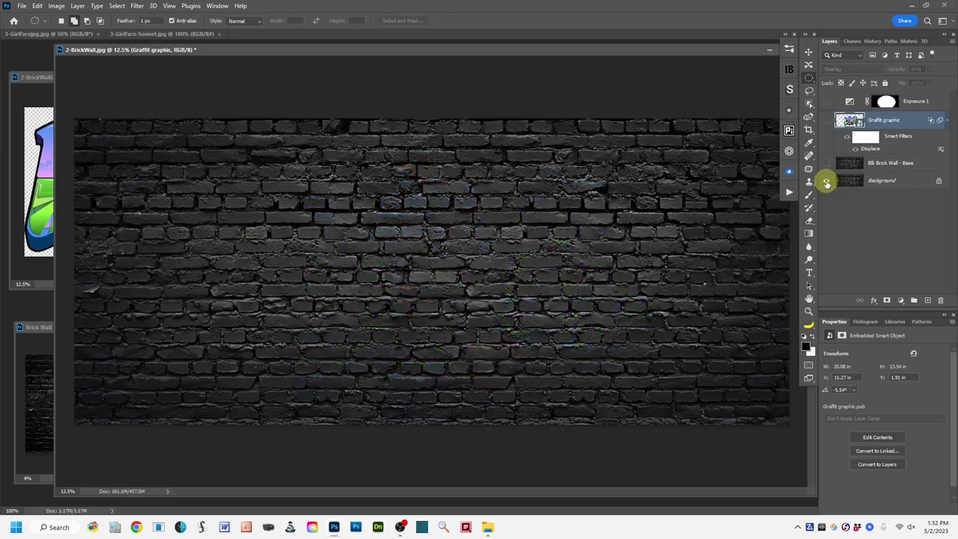
left_click(826, 182, "alt")
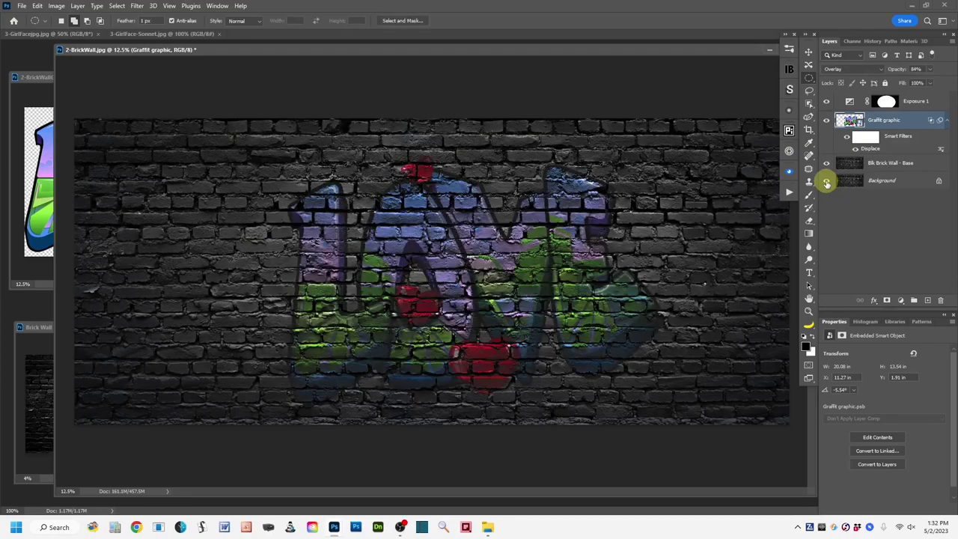
left_click(827, 182, "alt")
left_click(826, 182, "alt")
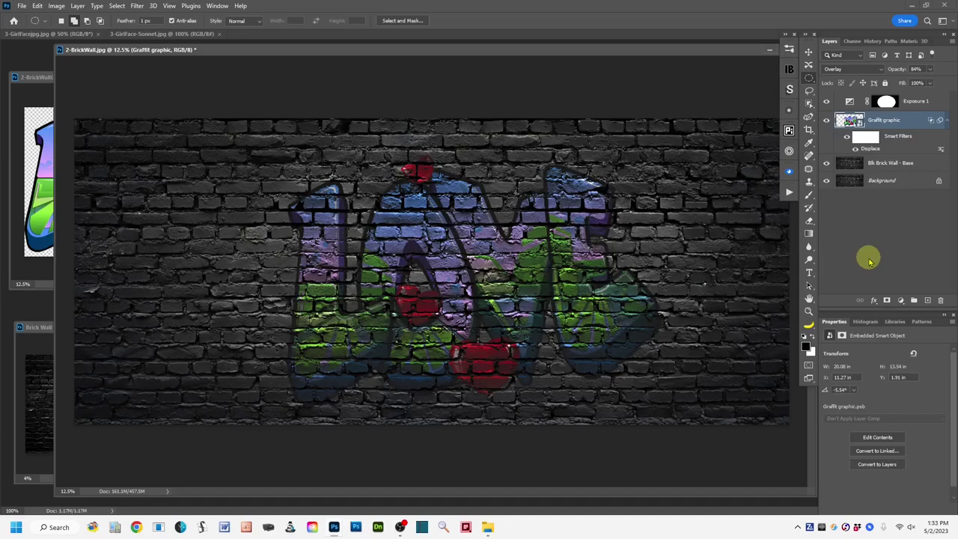
Step: Close 2-BrickWall.jpg and 2-BrickWallGraffiti.png without saving, and close Brick Wall Displacmnt Map.psd
left_click_drag(620, 51, 581, 47)
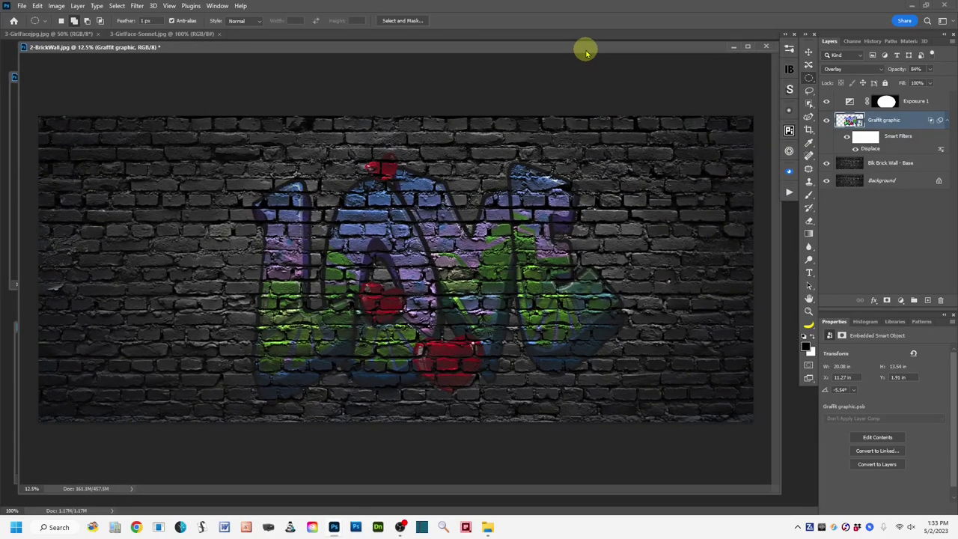
left_click(764, 48)
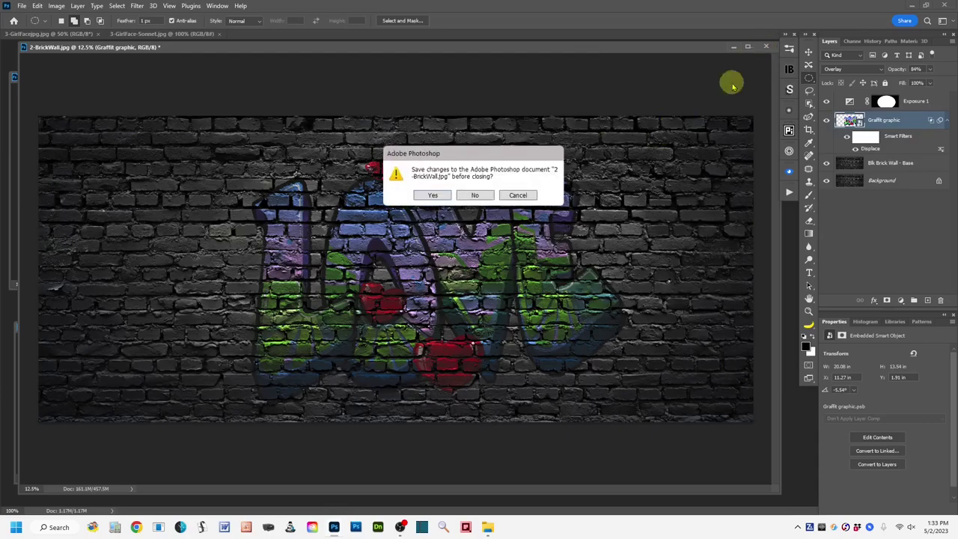
left_click(474, 195)
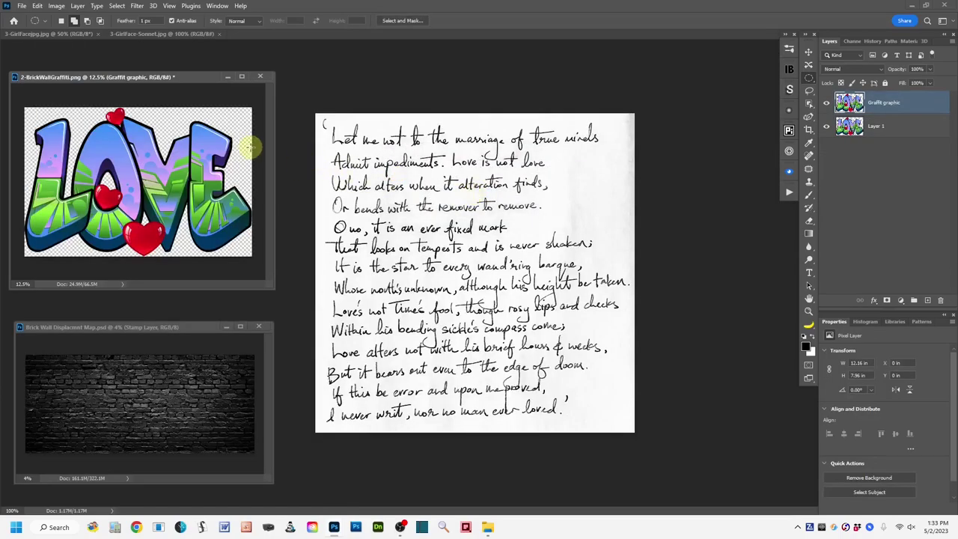
left_click(260, 77)
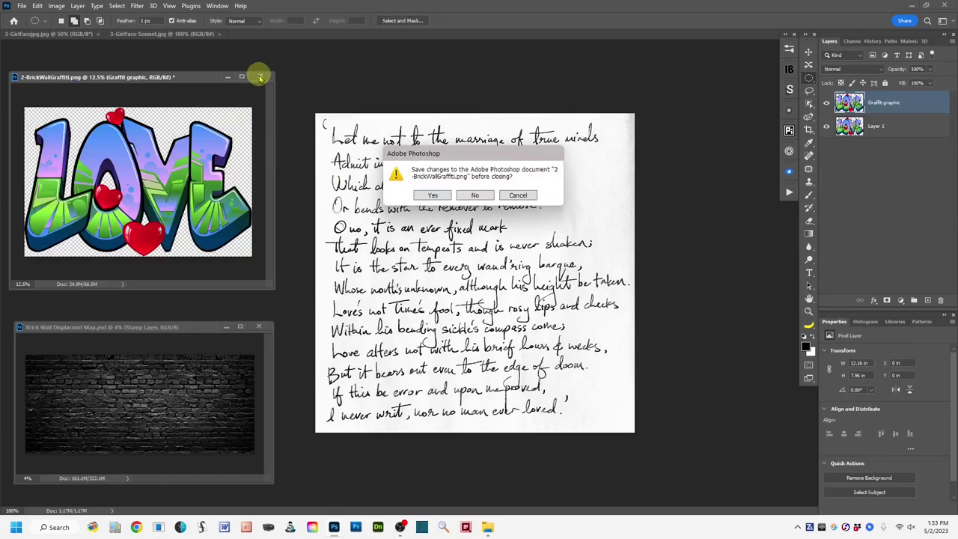
left_click(473, 195)
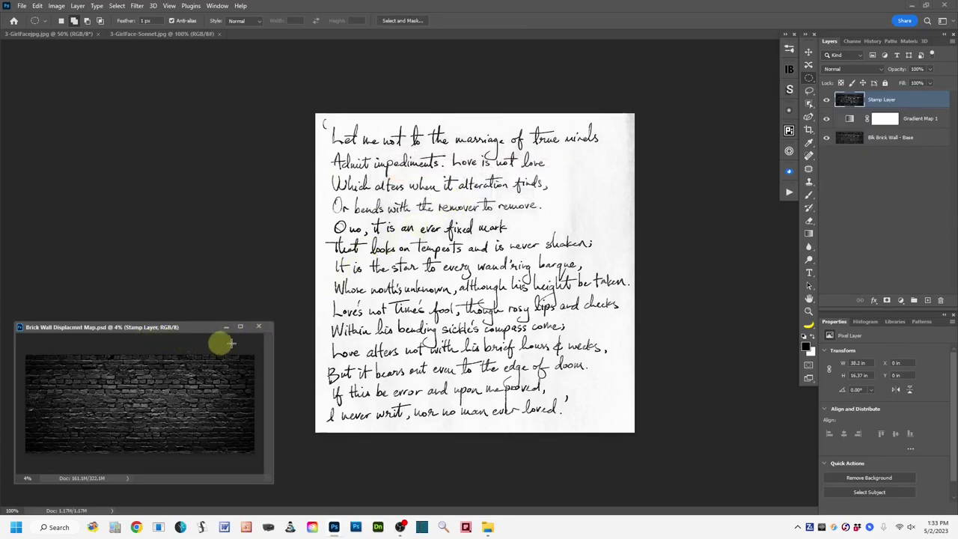
left_click(258, 326)
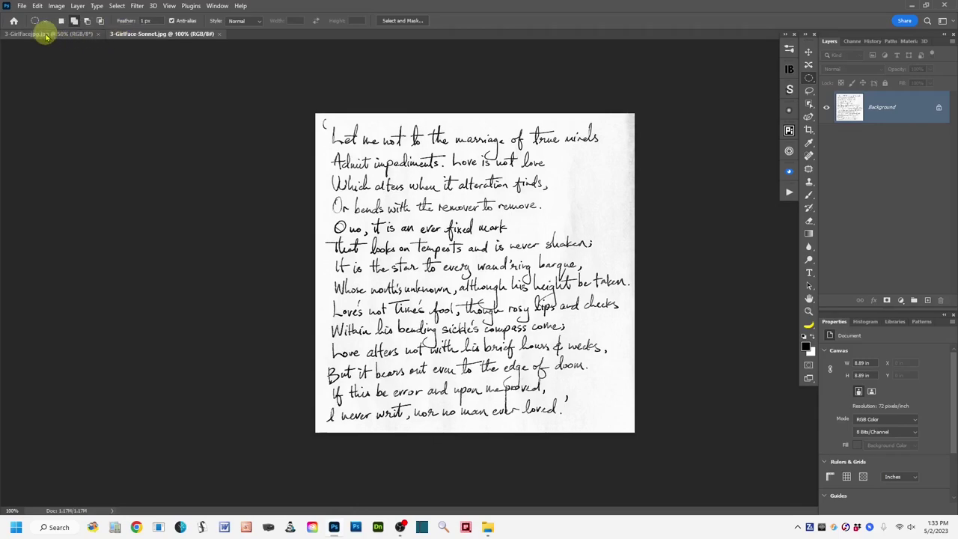
Step: Float 3-GirlFacejpg.jpg and 3-GirlFace-Sonnet.jpg in separate windows, and shrink the sonnet window around its page at 66.7% zoom
left_click_drag(46, 35, 59, 66)
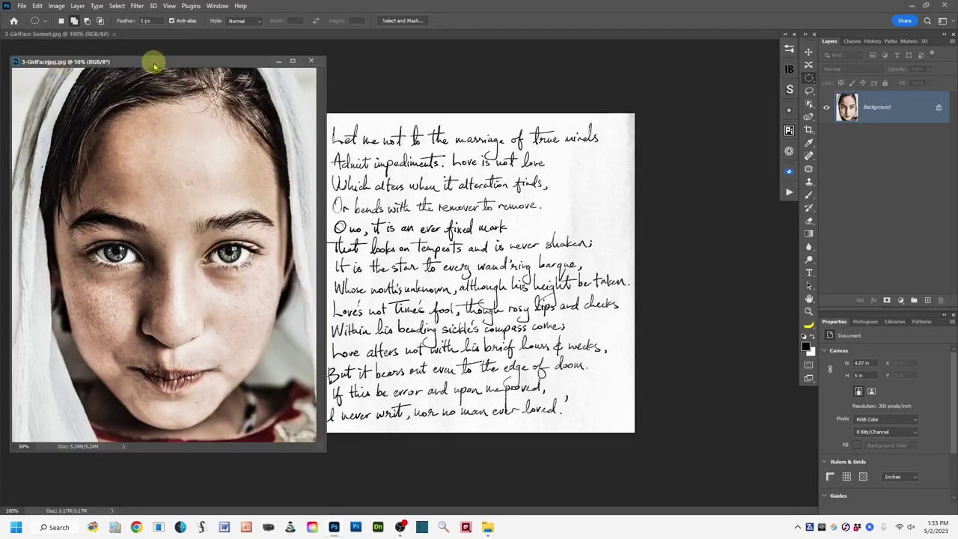
left_click_drag(154, 61, 488, 60)
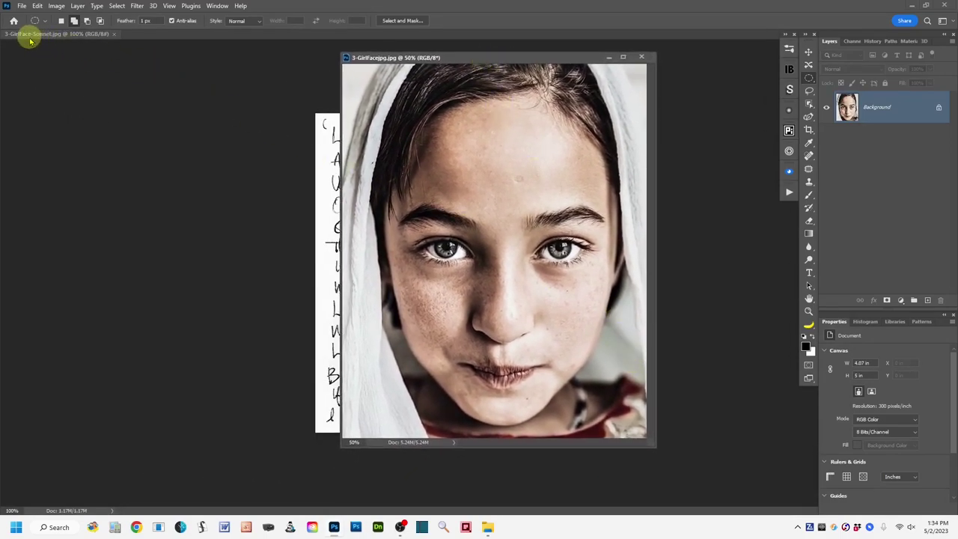
left_click_drag(30, 35, 36, 65)
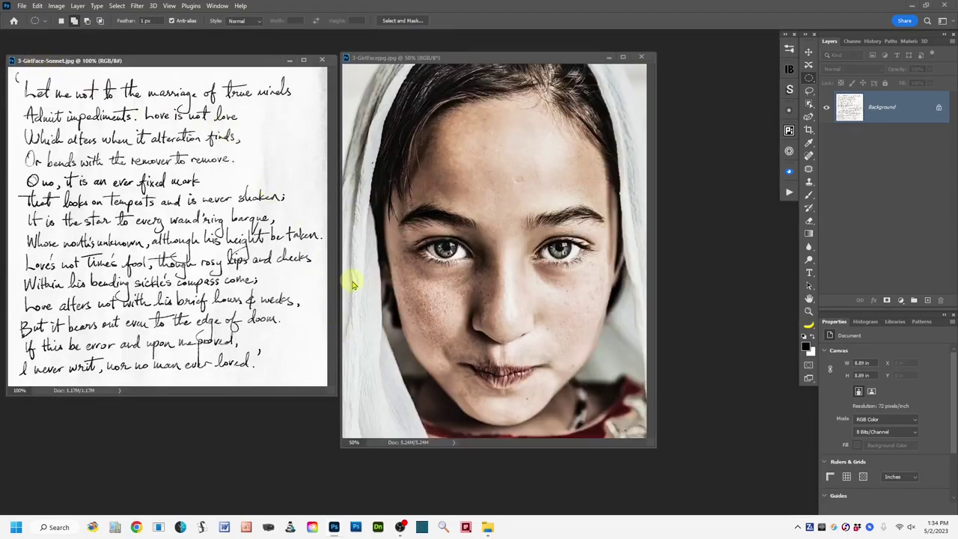
key("ctrl+minus")
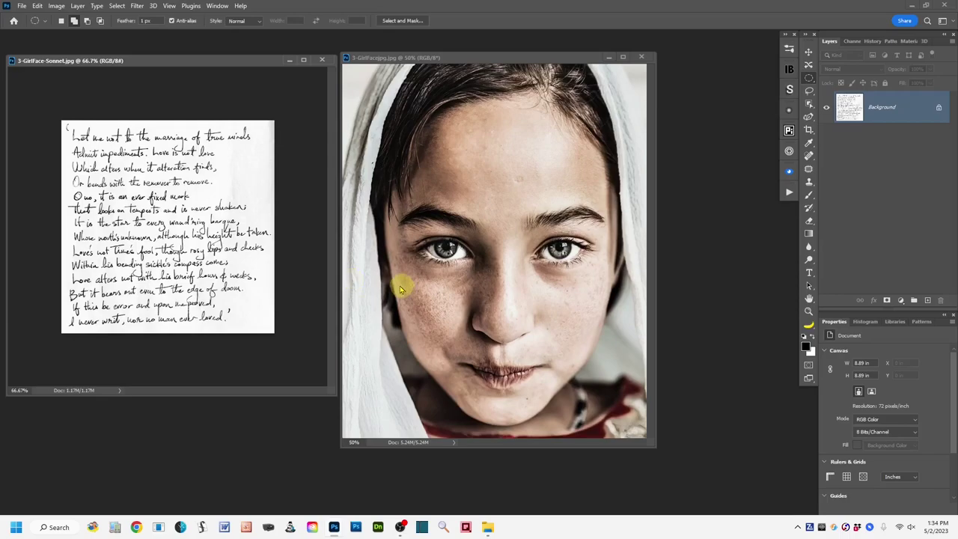
left_click_drag(334, 395, 261, 316)
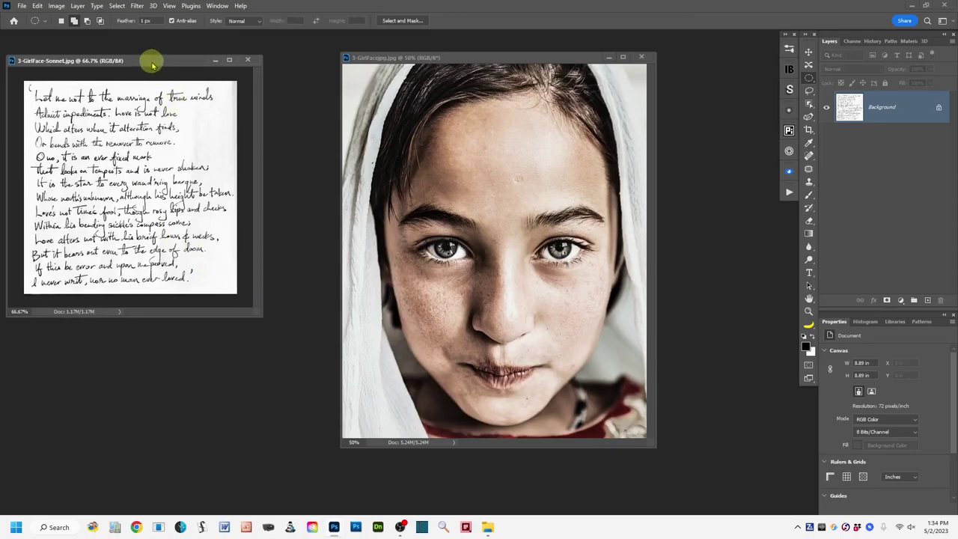
left_click_drag(155, 68, 158, 85)
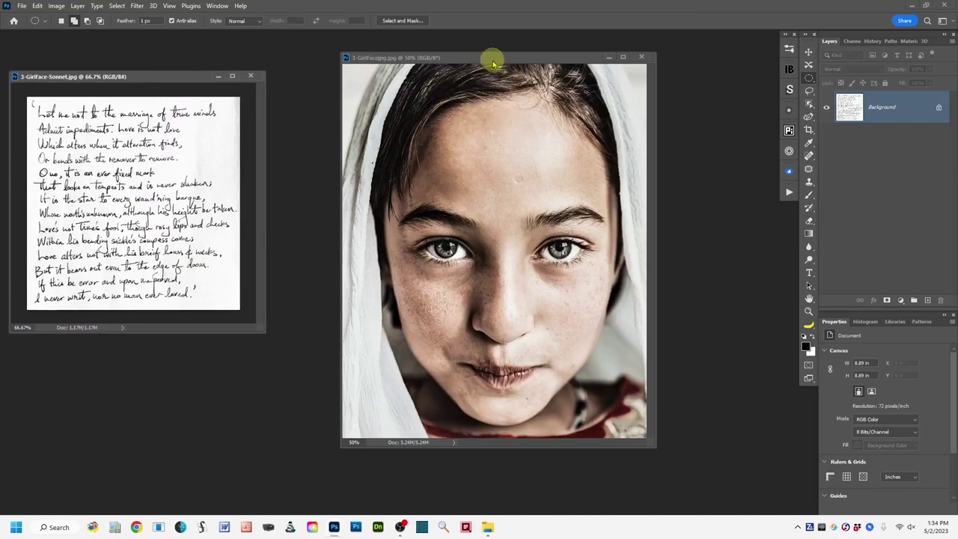
Step: Enlarge the girl's face window beyond its image edges and place it beside the sonnet window
left_click_drag(492, 59, 438, 46)
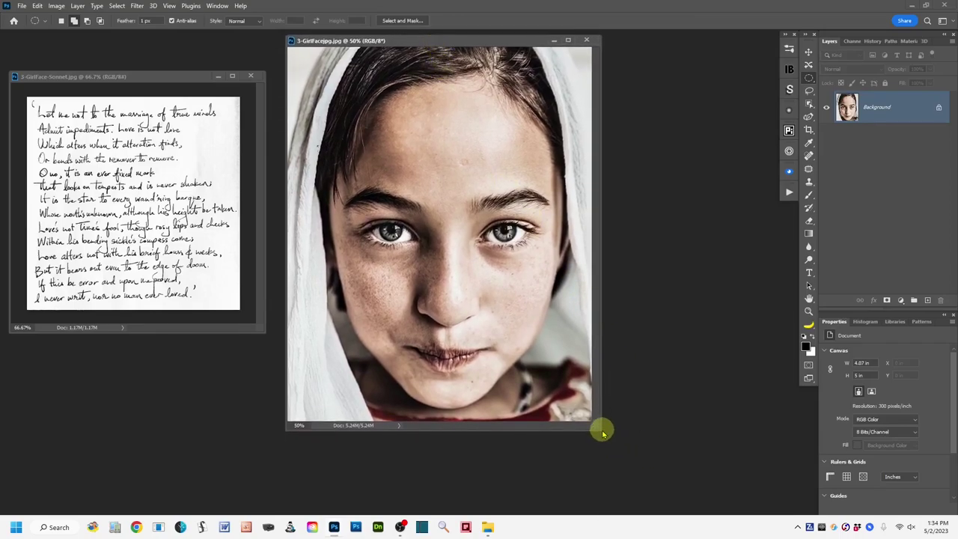
left_click_drag(600, 430, 720, 505)
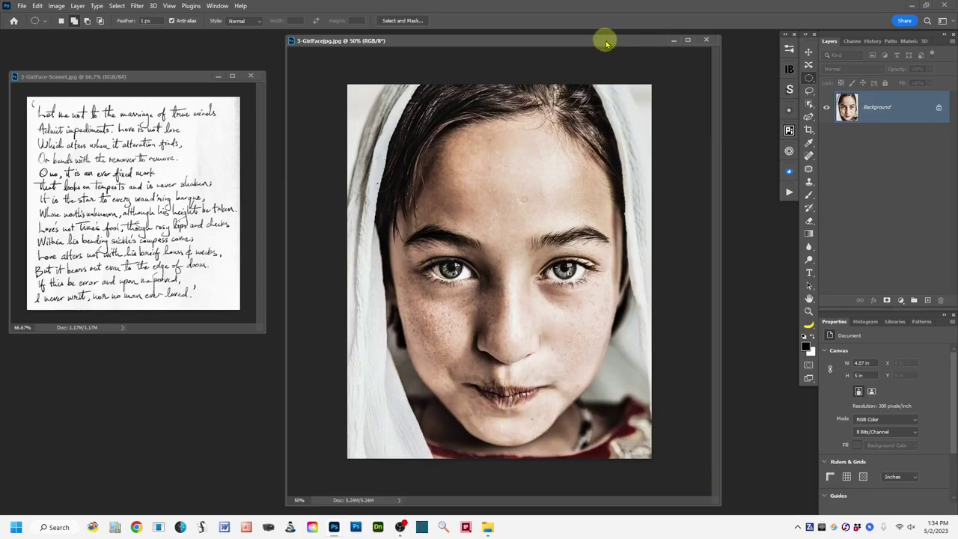
left_click_drag(606, 43, 617, 44)
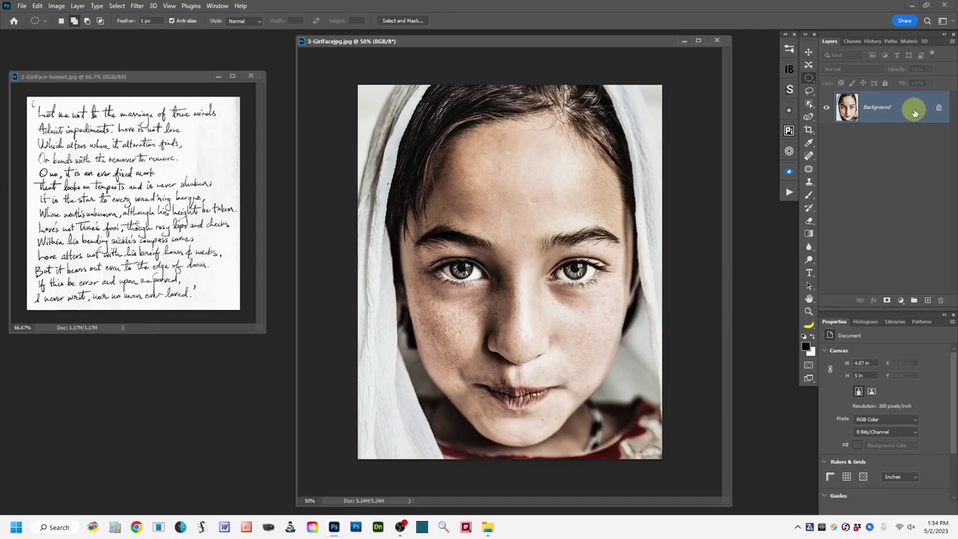
Step: Duplicate the Background layer of the girl's face image and rename the copy Girl Face
left_click_drag(915, 113, 927, 301)
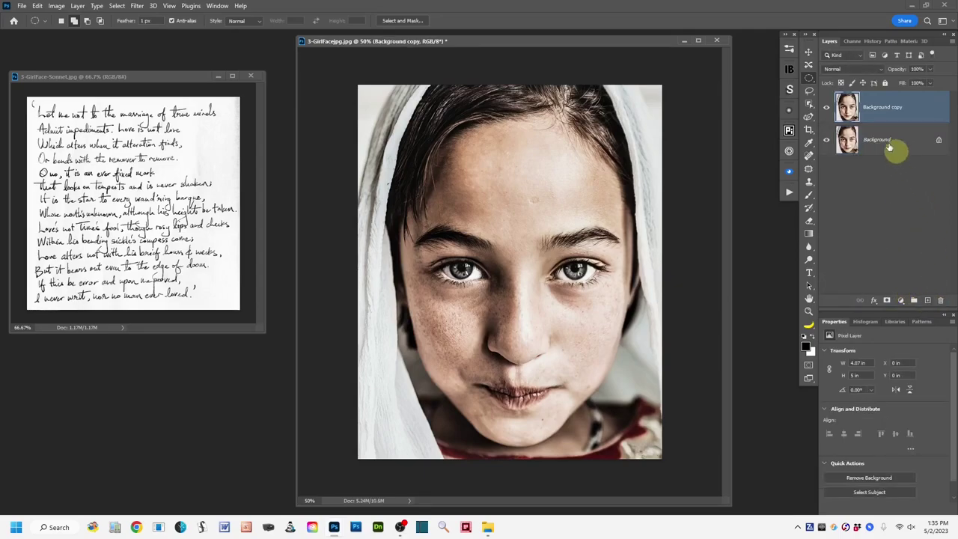
double_click(879, 108)
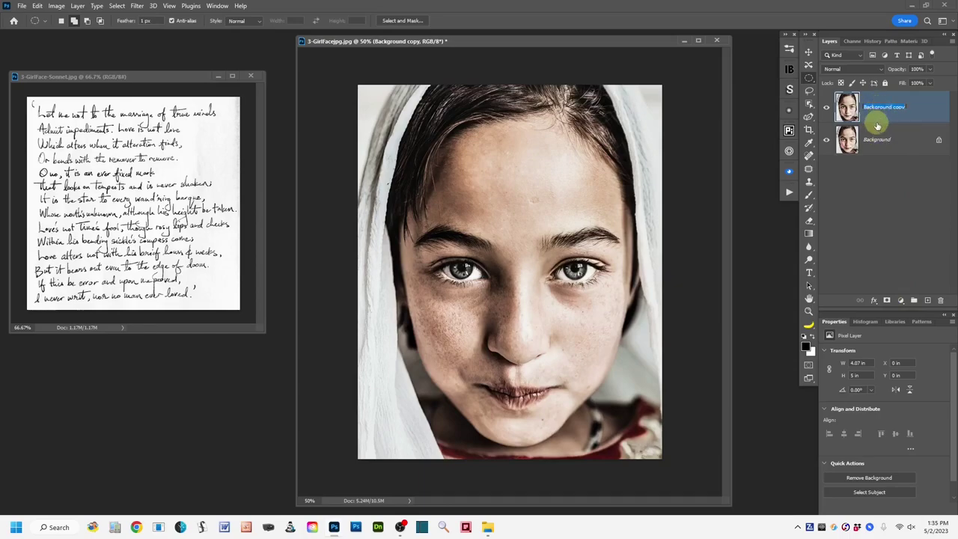
type("Girls")
type("Face")
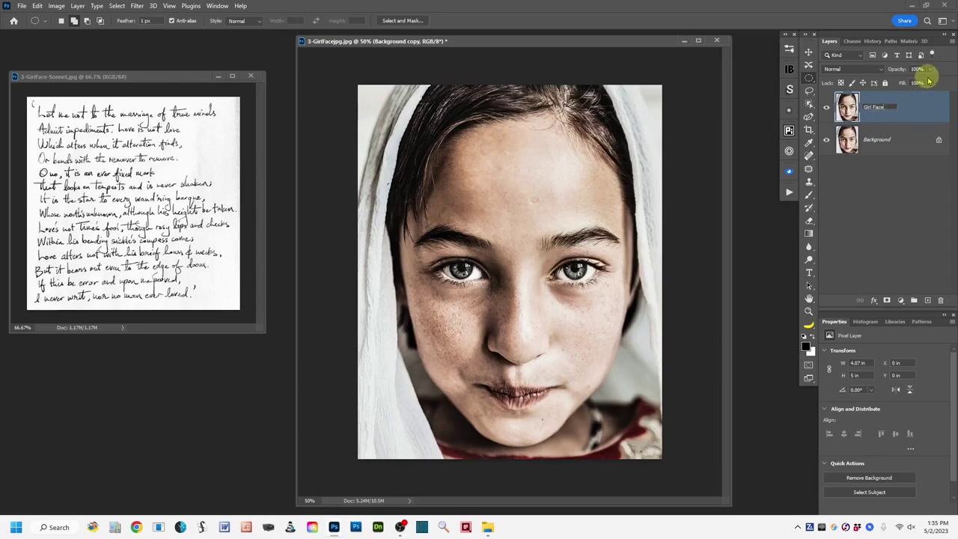
left_click(919, 110)
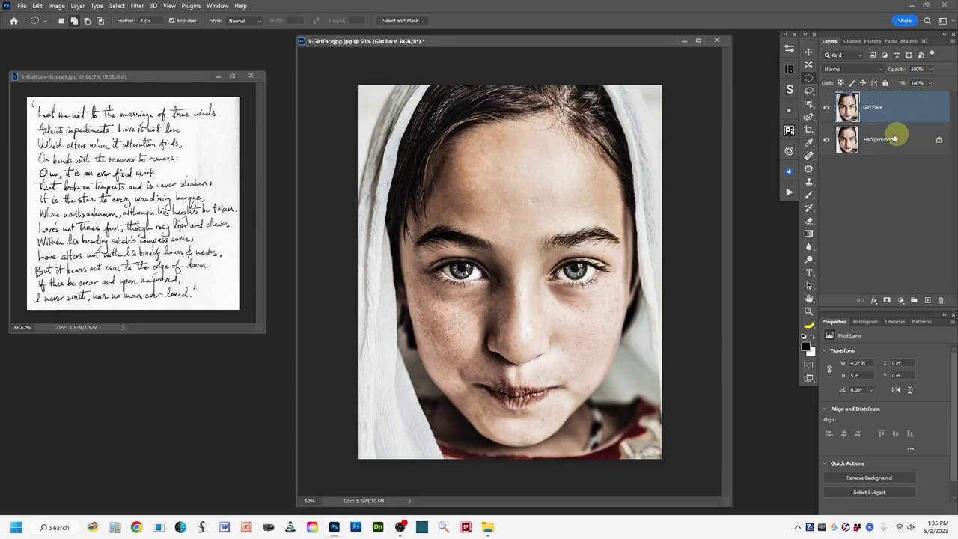
Step: Duplicate the Background layer of the sonnet image, rename the copy Sonnet Text, and deselect the layers
left_click(157, 80)
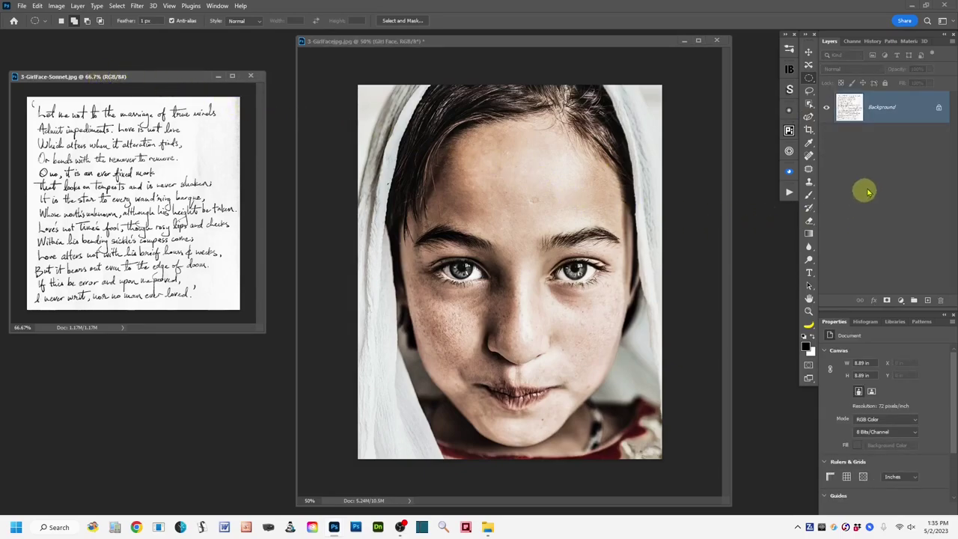
left_click_drag(924, 108, 925, 300)
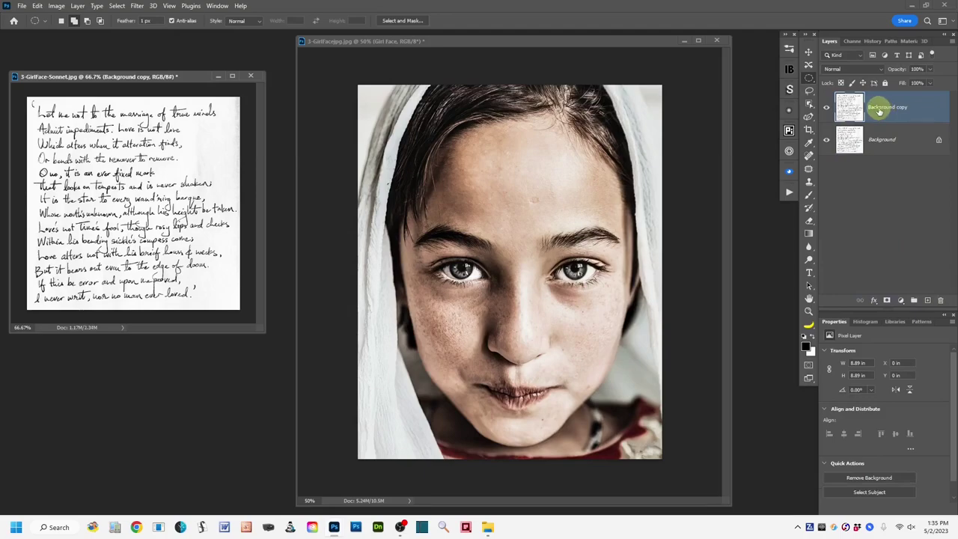
double_click(880, 110)
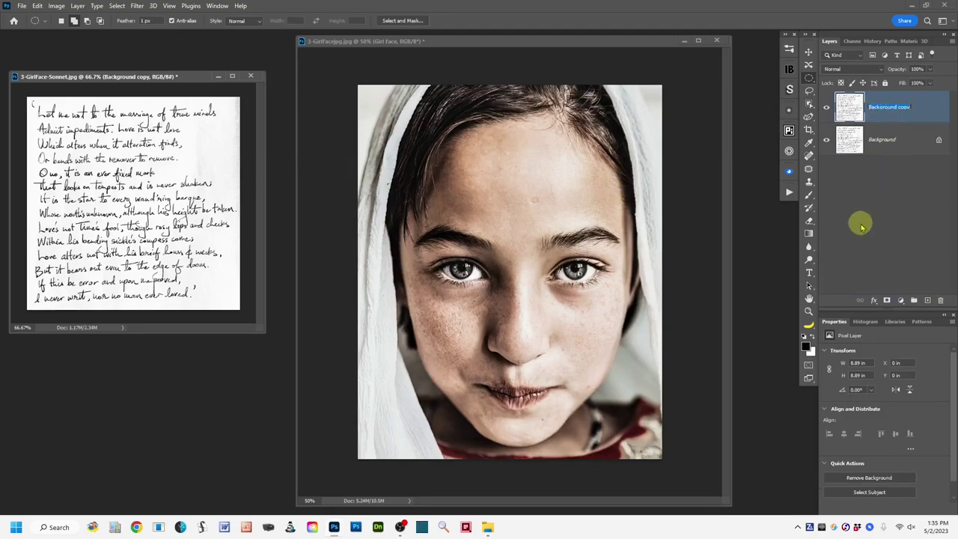
type("Sonnet Text")
left_click(904, 238)
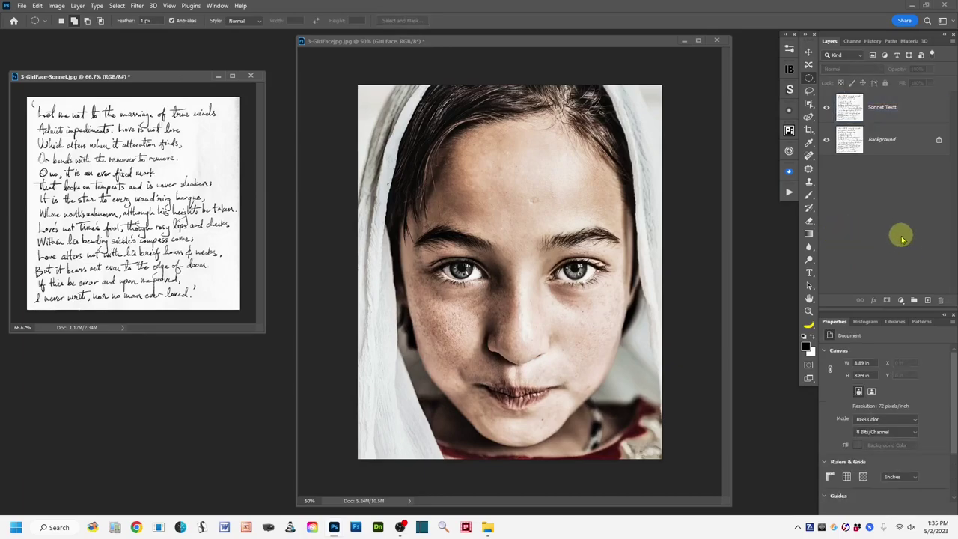
Step: Compare the Red, Green and Blue channels of the girl's face image one at a time to judge their contrast
left_click(342, 46)
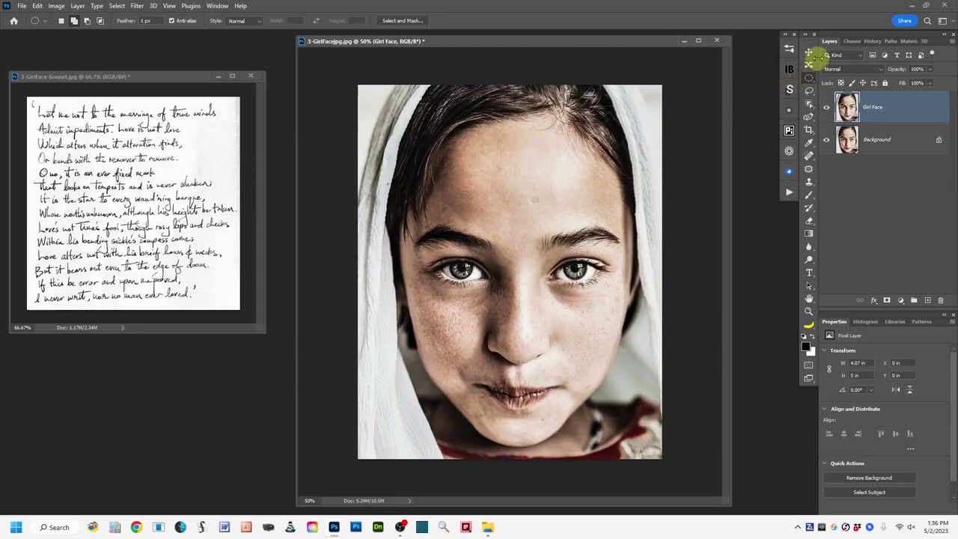
left_click(851, 43)
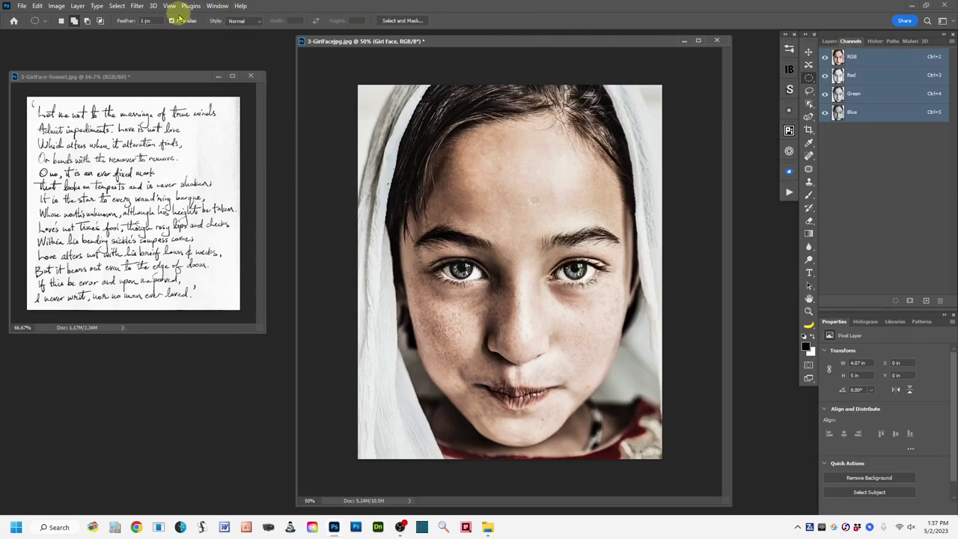
left_click(218, 7)
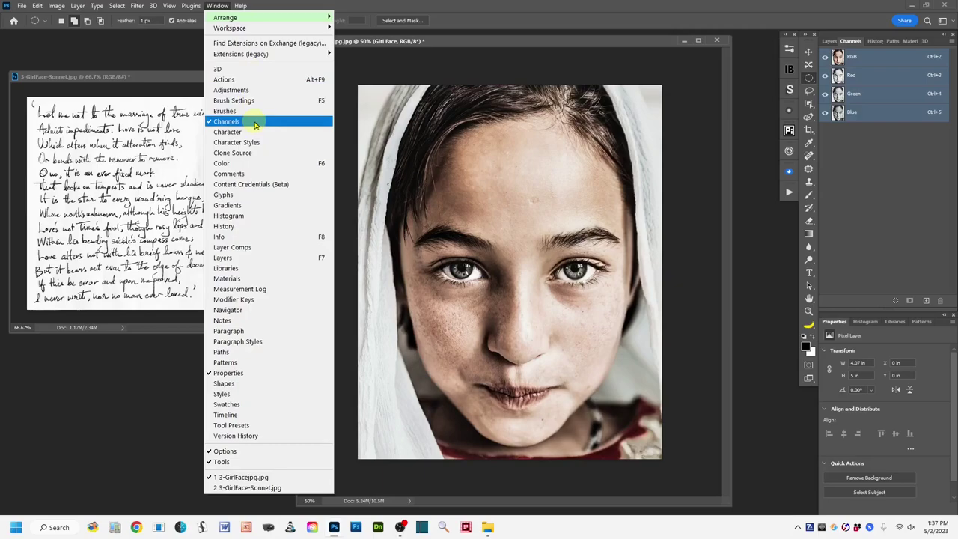
left_click(453, 11)
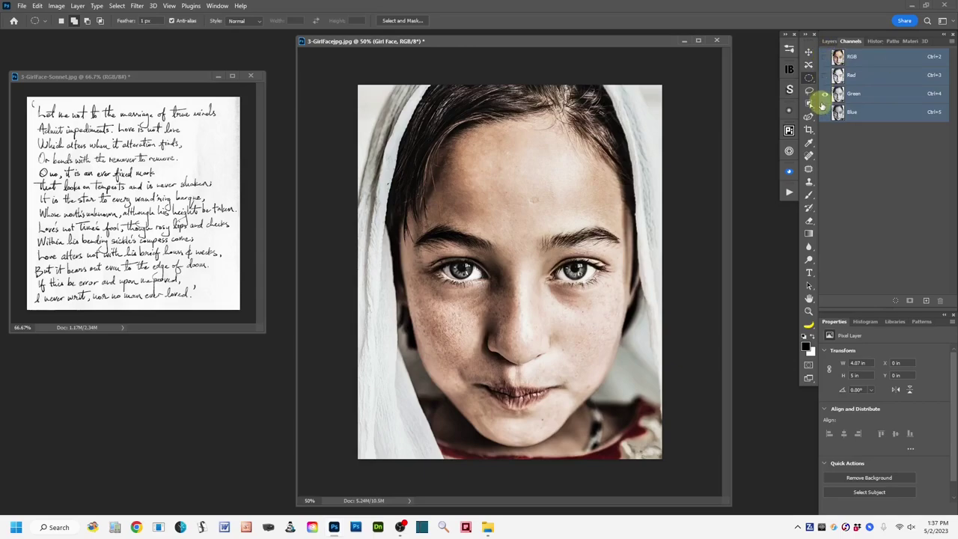
left_click(846, 76)
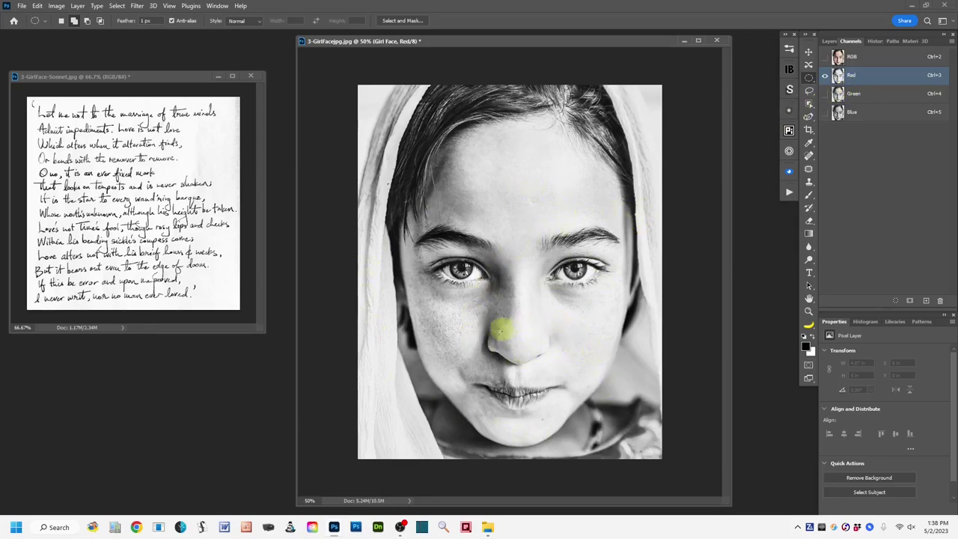
left_click(824, 93)
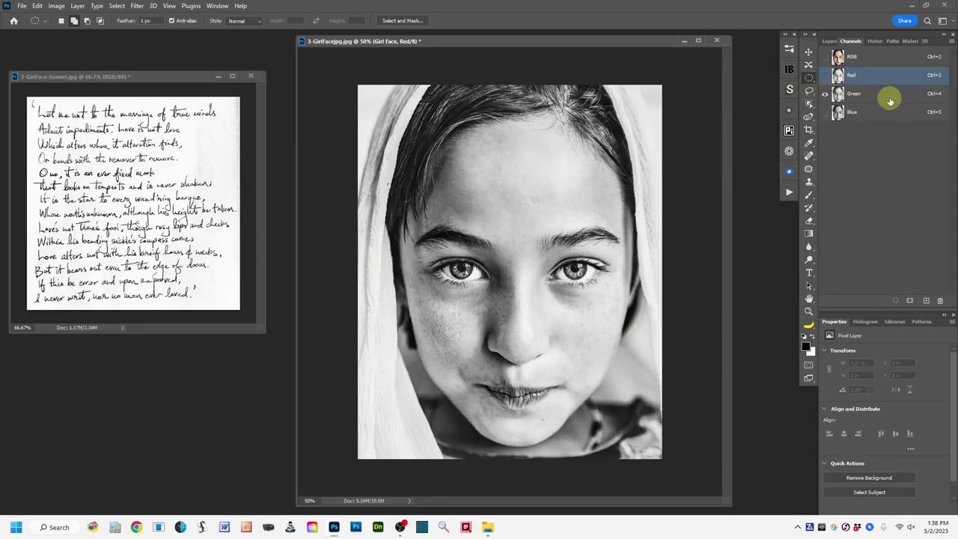
left_click(823, 93)
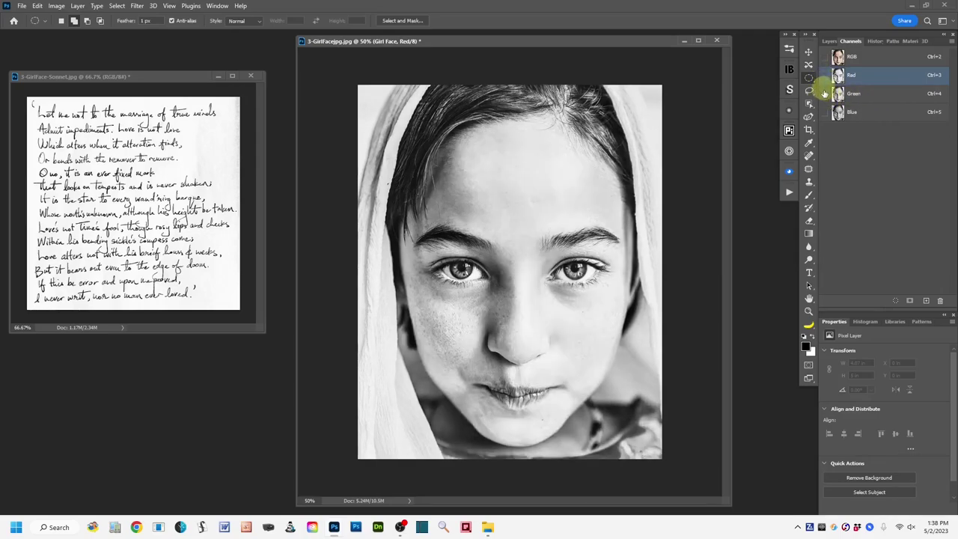
left_click(824, 94)
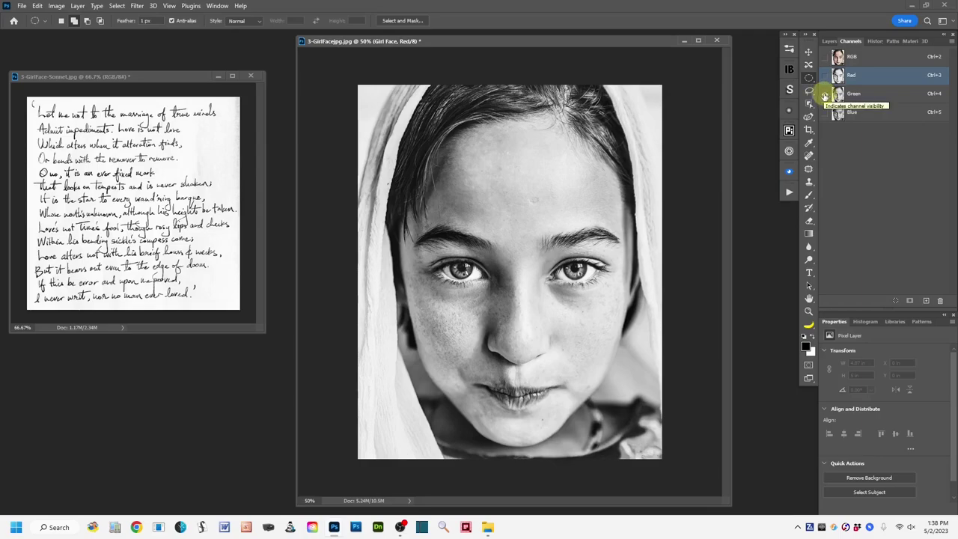
left_click(823, 112)
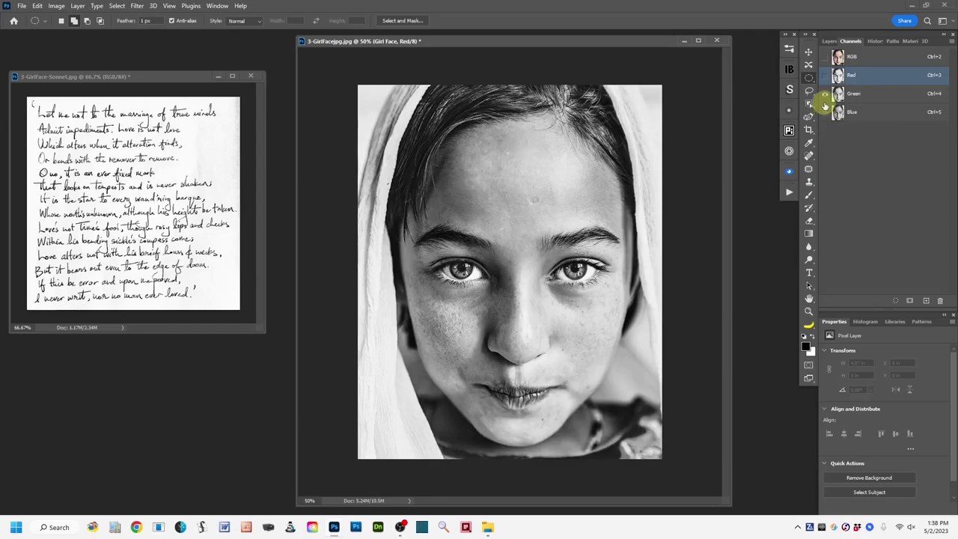
left_click(823, 96)
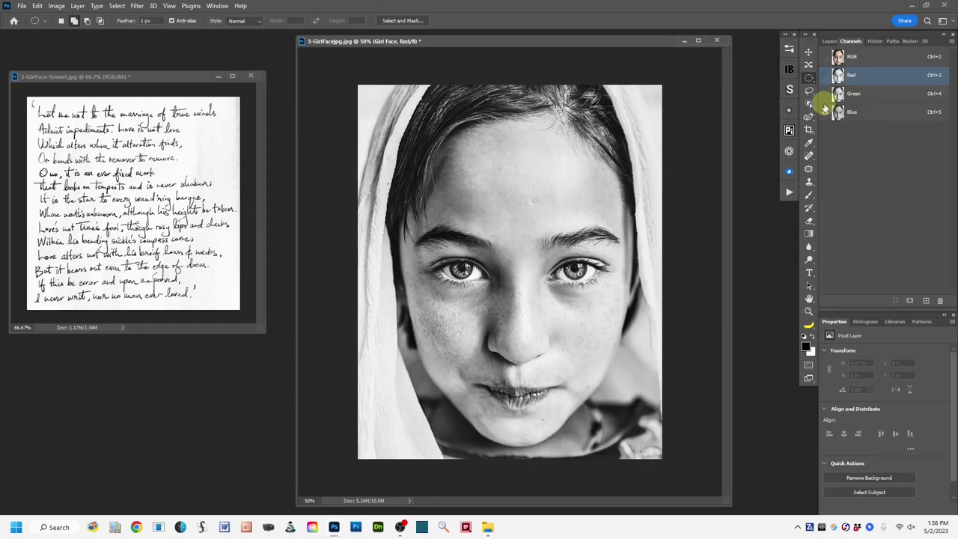
left_click(824, 95)
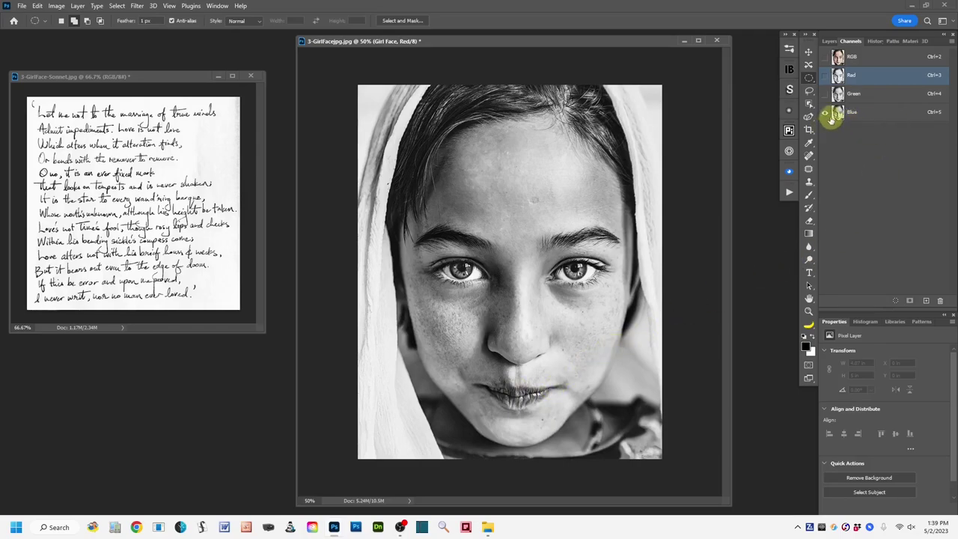
Step: Duplicate the Blue channel of the girl's face image into a new document named Girl Face Displacmnt Map
left_click(879, 117)
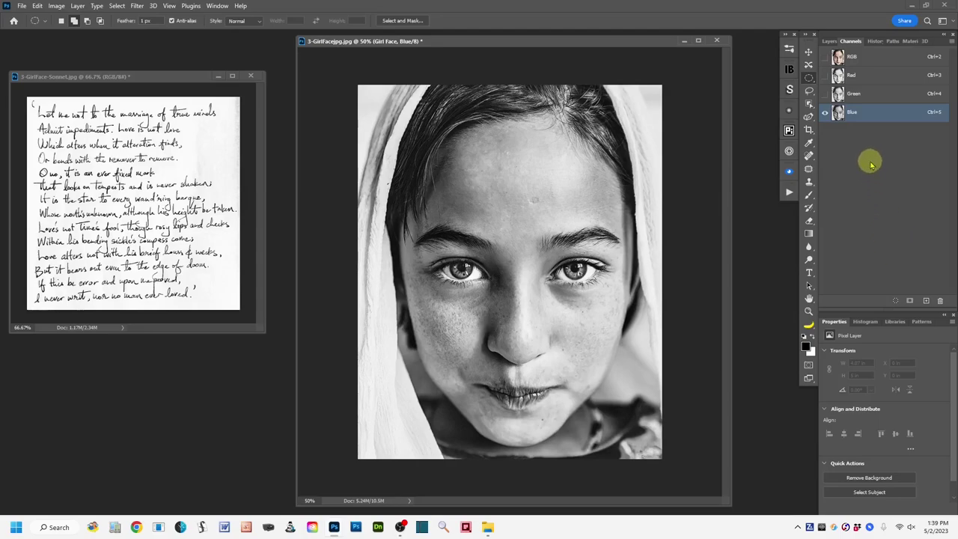
right_click(881, 115)
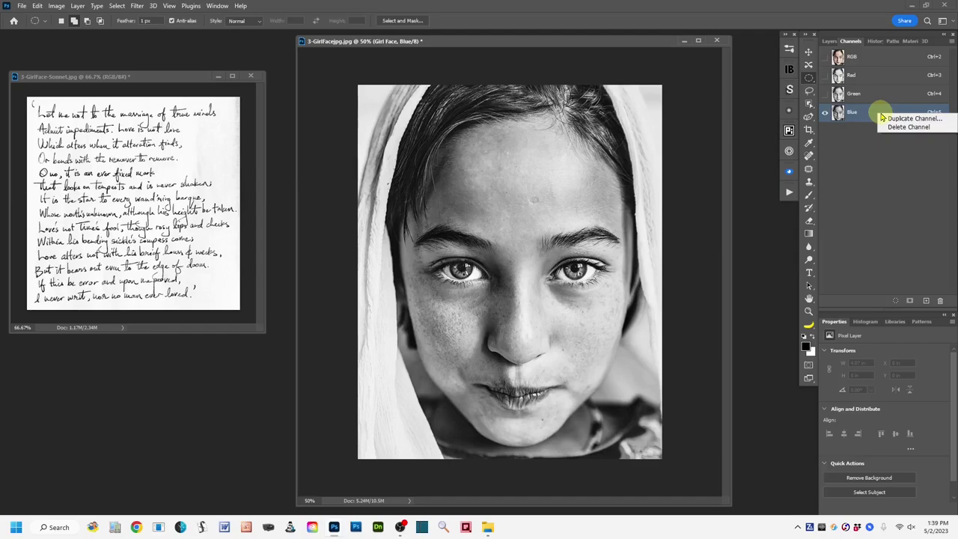
left_click(948, 122)
left_click_drag(680, 70, 615, 80)
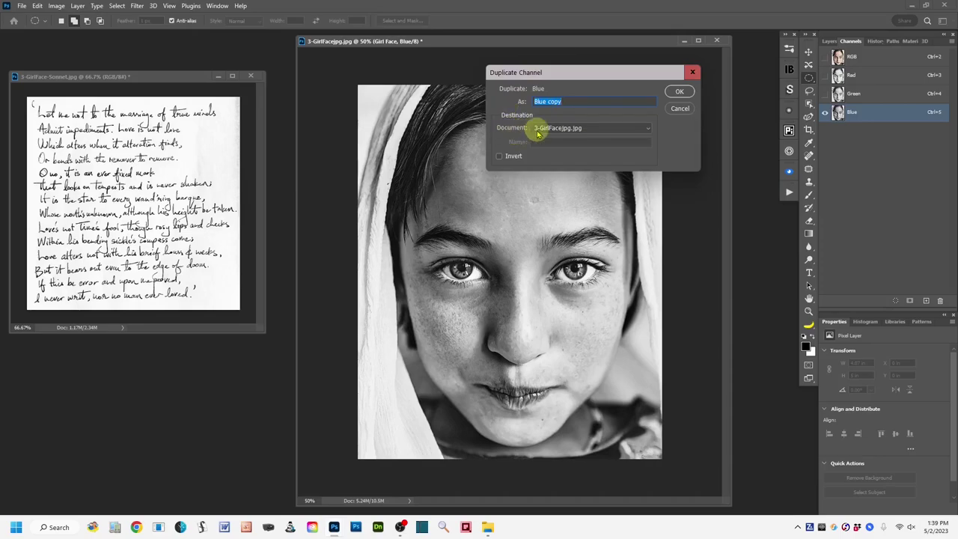
left_click(648, 132)
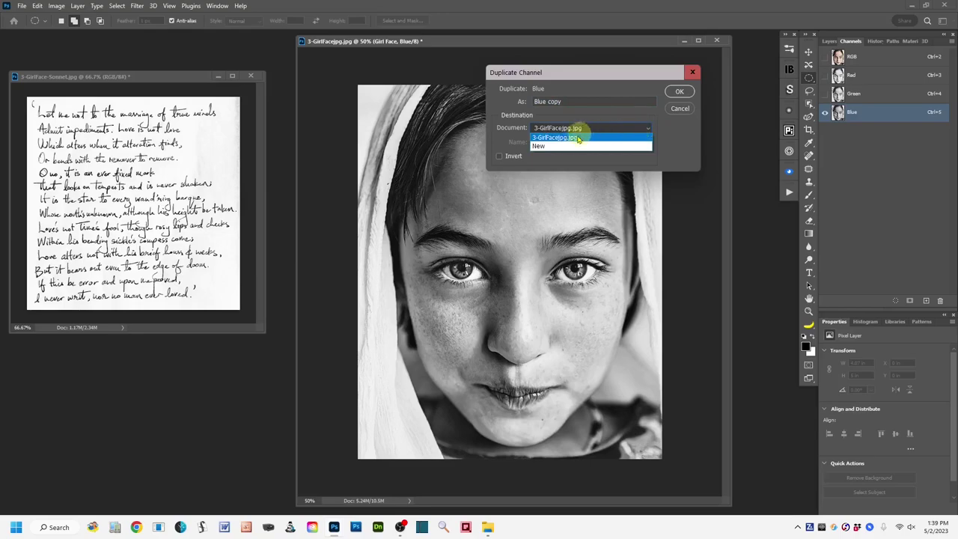
left_click(542, 146)
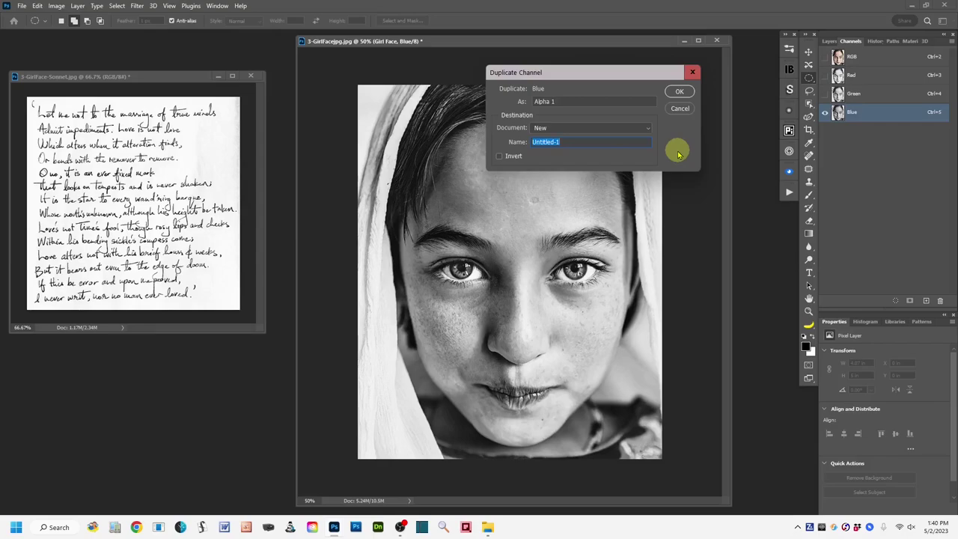
type("Girl Face Displacmnt Map")
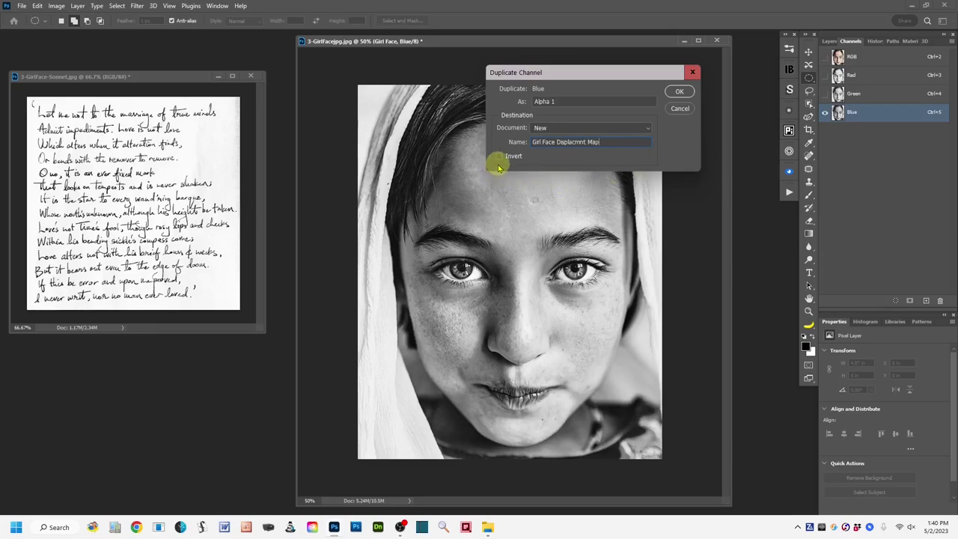
left_click(679, 92)
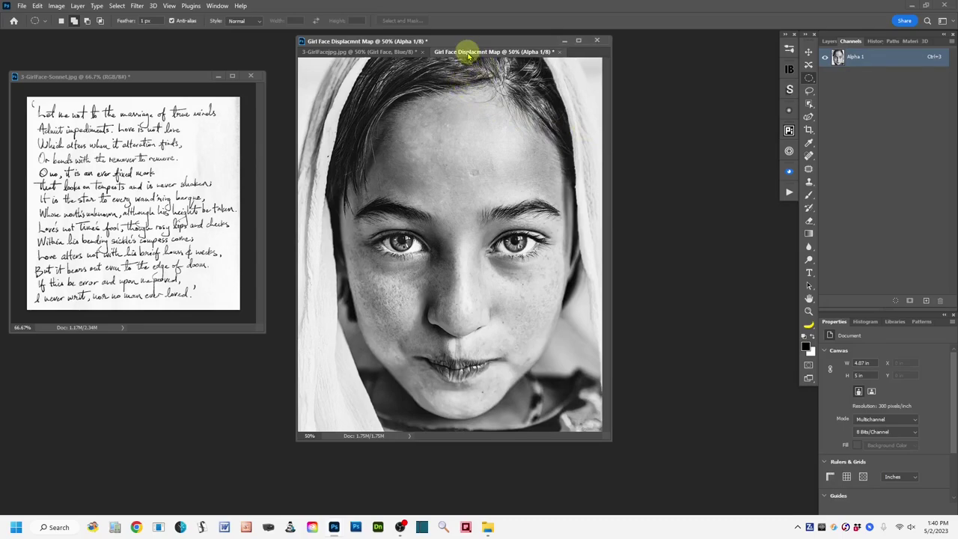
Step: Float the Girl Face Displacmnt Map document in its own window, place it over the girl's face image, and enlarge the window
left_click_drag(467, 54, 491, 86)
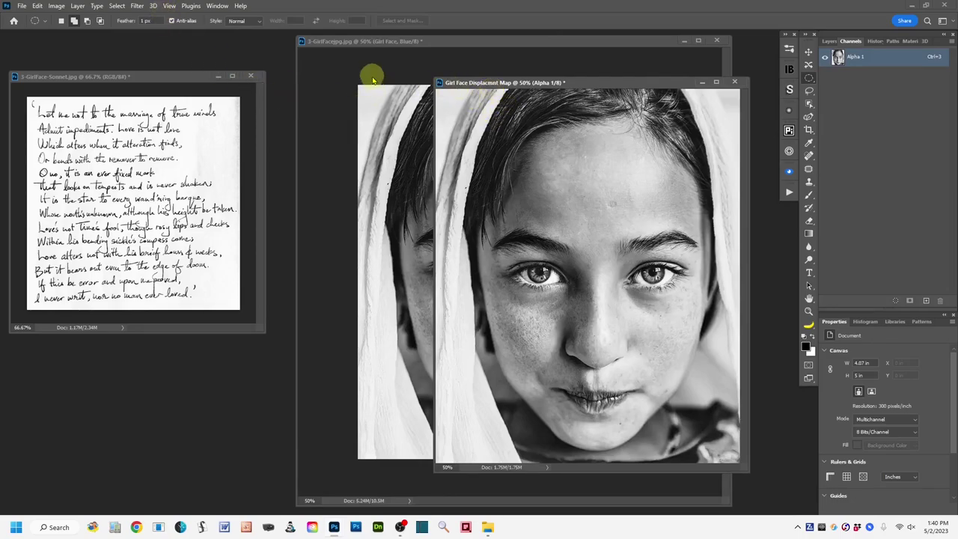
left_click_drag(335, 40, 237, 45)
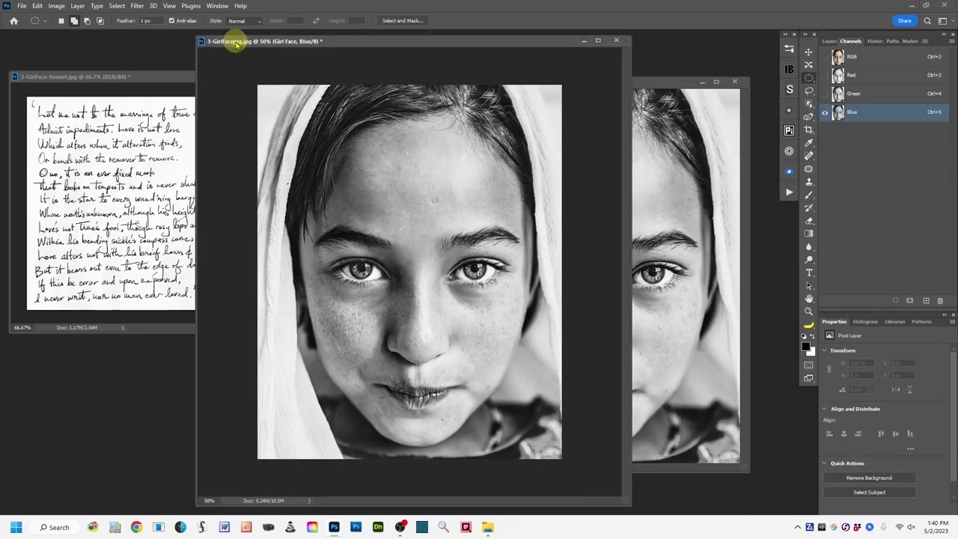
left_click(652, 90)
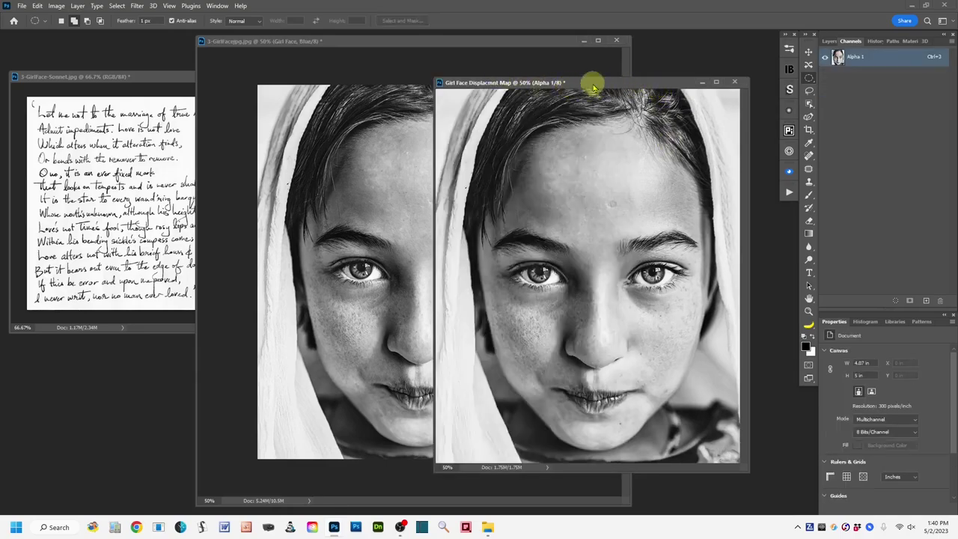
left_click_drag(599, 84, 338, 39)
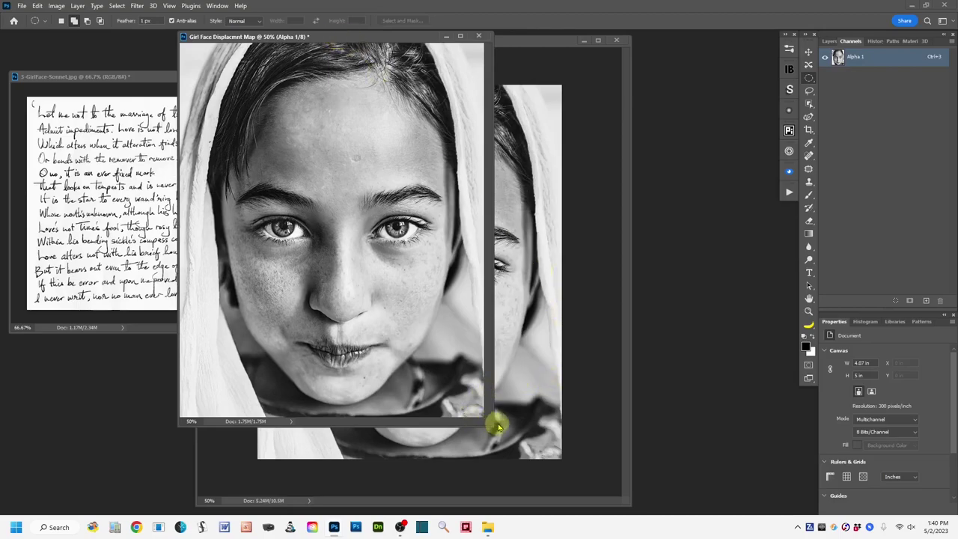
left_click_drag(494, 420, 750, 489)
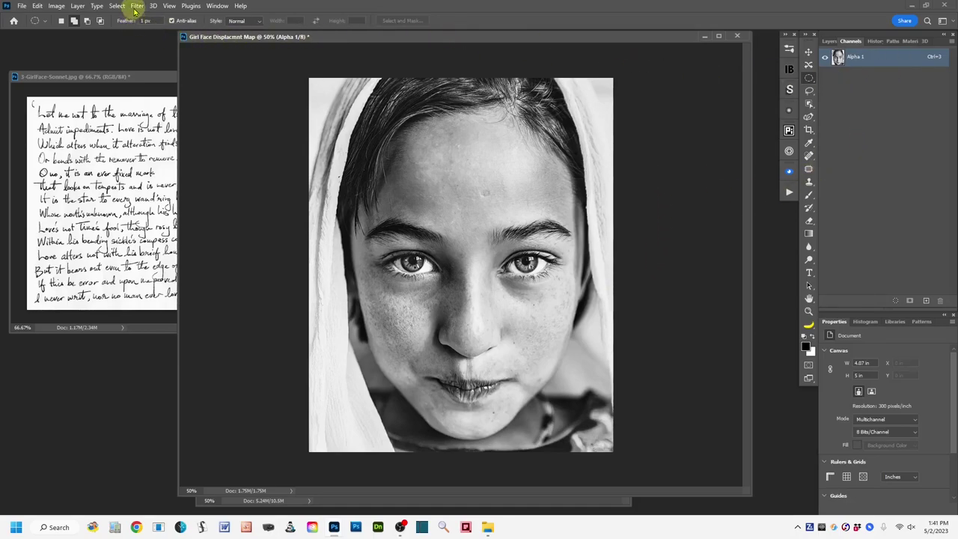
Step: Apply a Gaussian Blur with a radius of 1.9 pixels to the displacement map, checking the skin detail in the preview
left_click(137, 6)
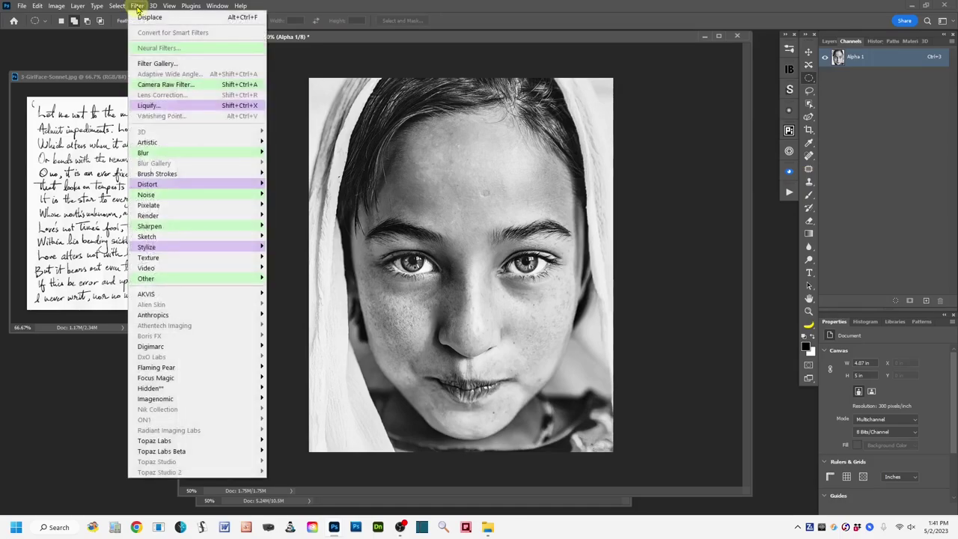
mouse_move(198, 155)
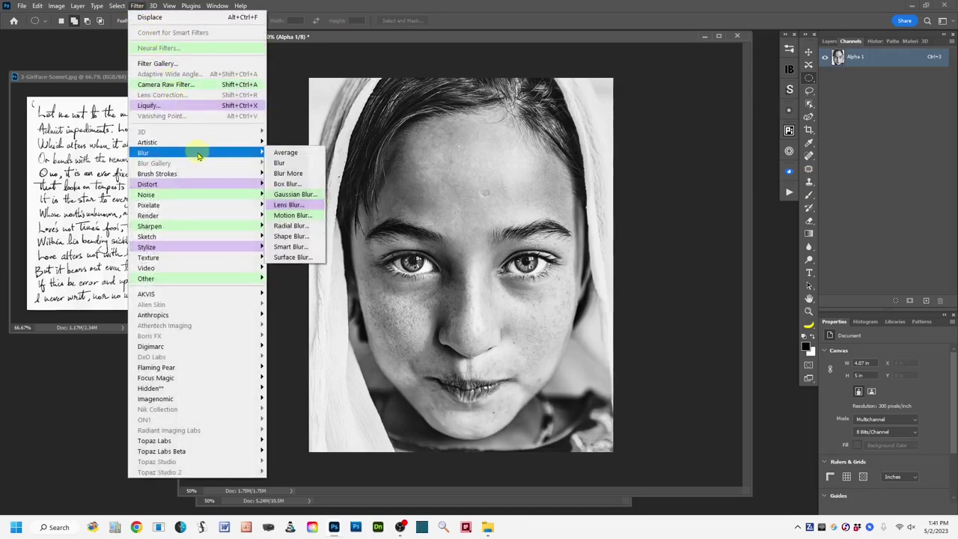
left_click(316, 196)
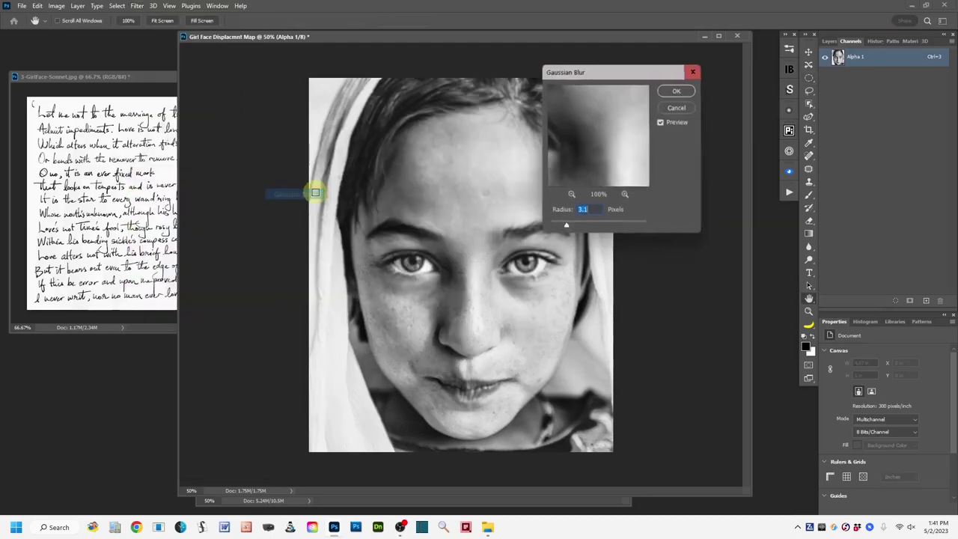
left_click_drag(623, 76, 648, 63)
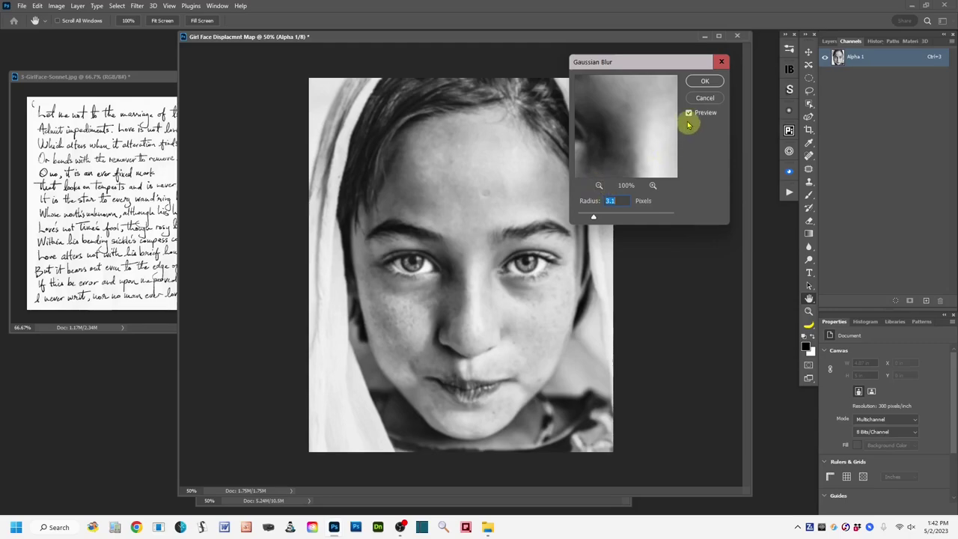
left_click(598, 186)
left_click(599, 186)
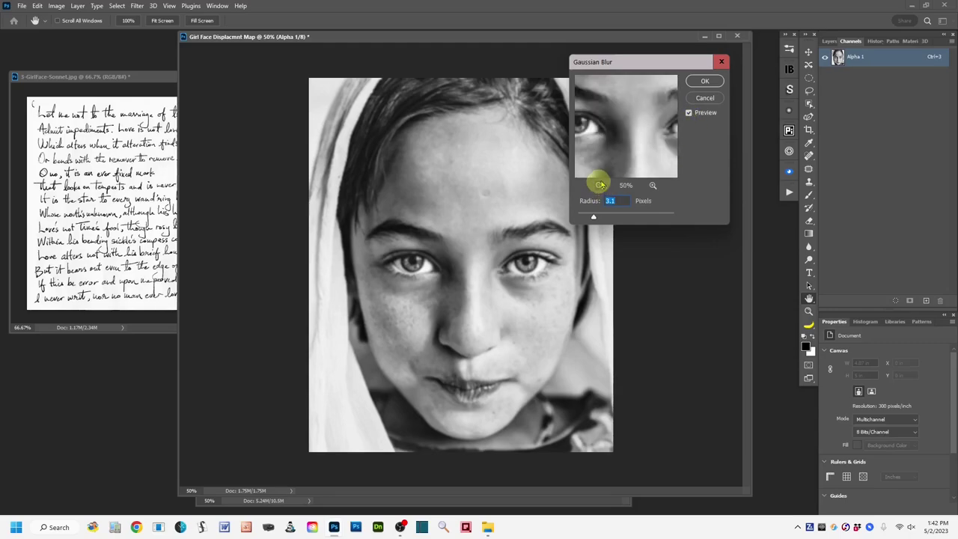
left_click_drag(637, 150, 636, 96)
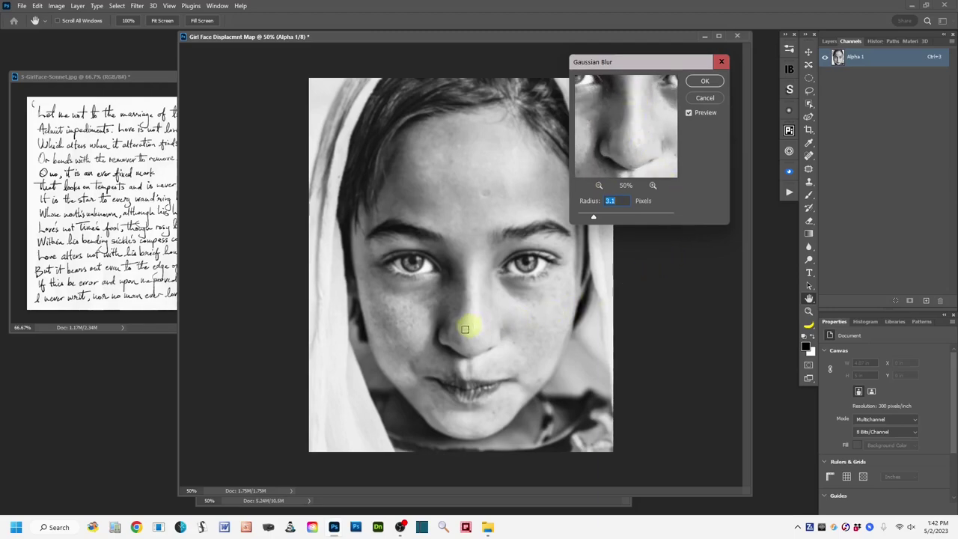
left_click_drag(595, 216, 575, 215)
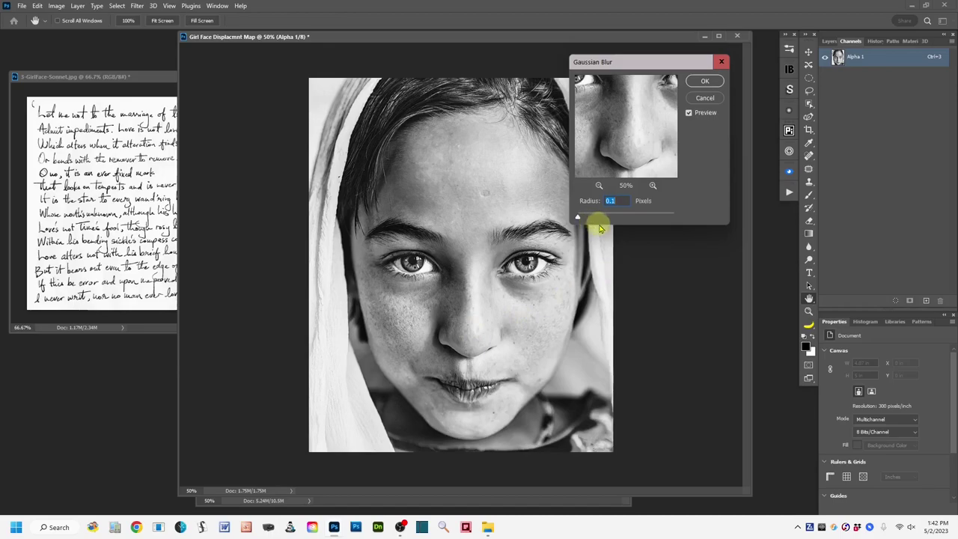
left_click_drag(581, 222, 579, 219)
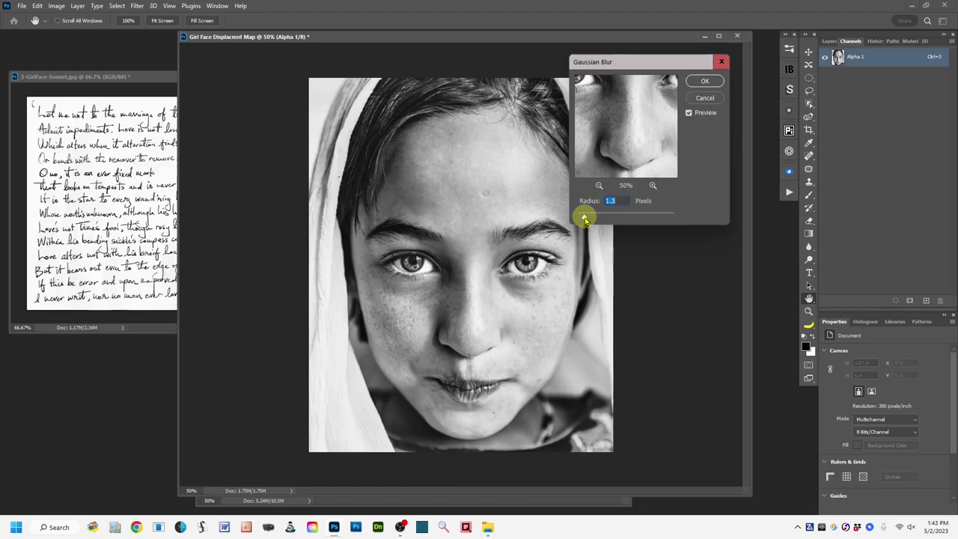
left_click(585, 219)
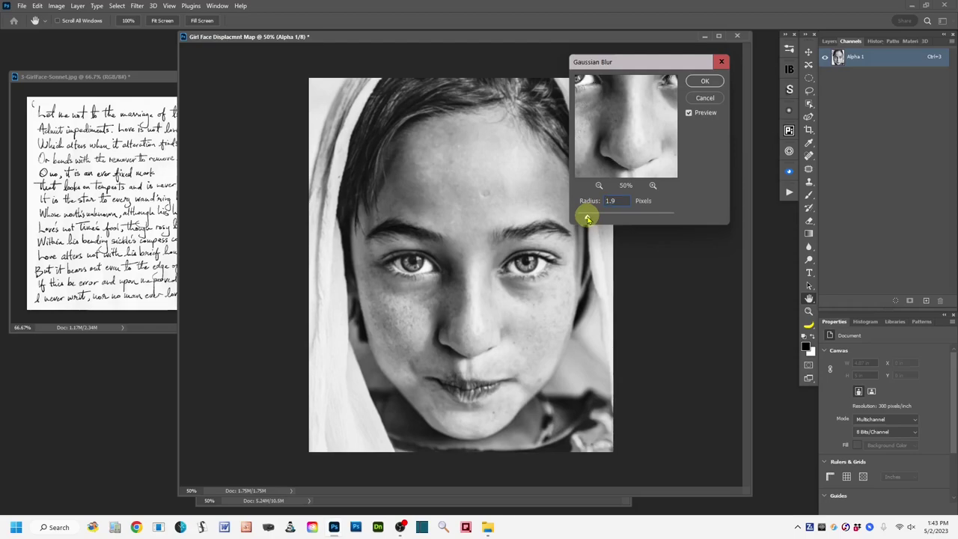
left_click(587, 219)
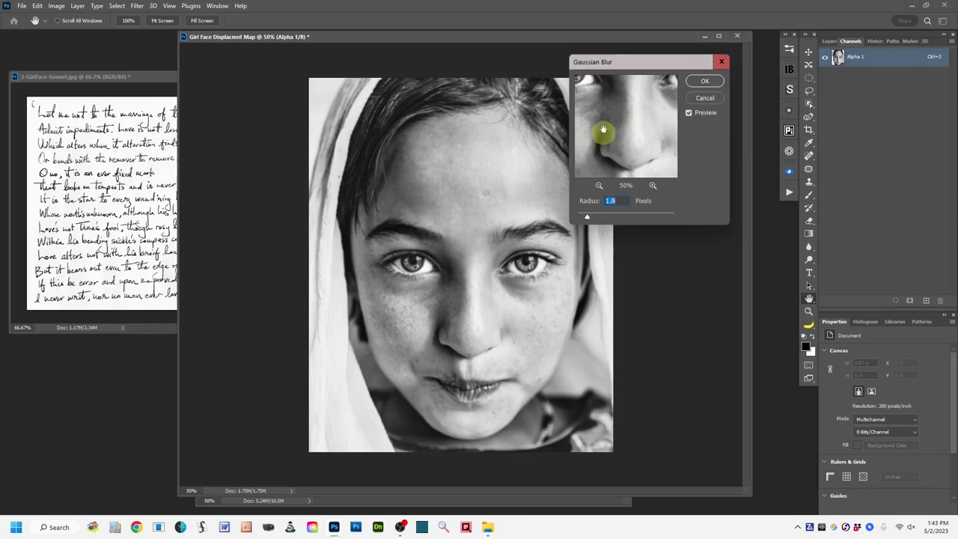
left_click_drag(604, 165, 649, 116)
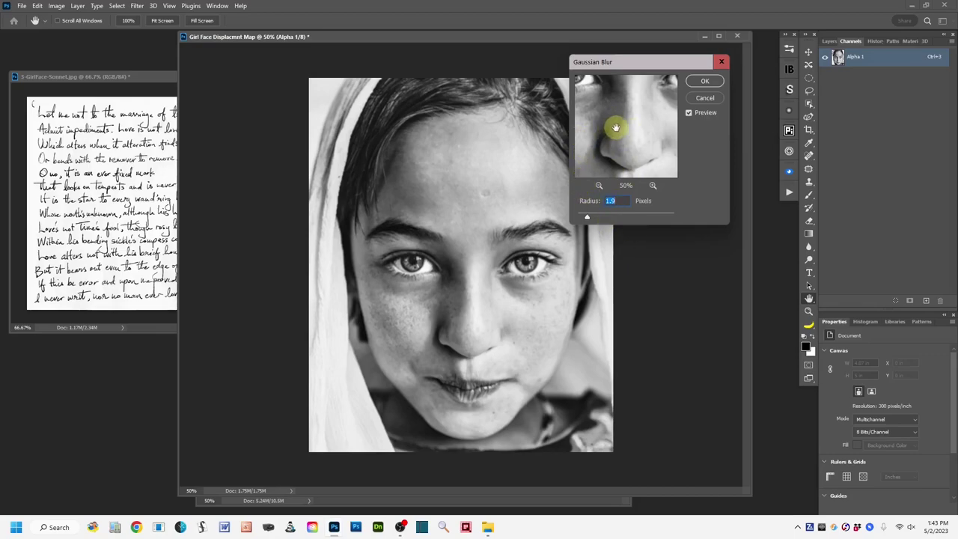
left_click(704, 83)
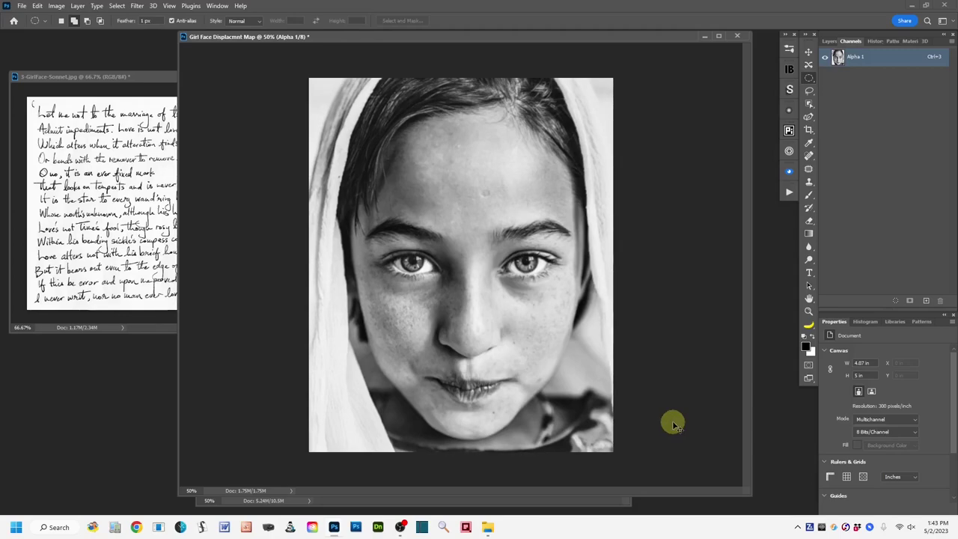
Step: Darken the displacement map's midtones with Levels, setting the midtone input to about 0.72
key("ctrl+l")
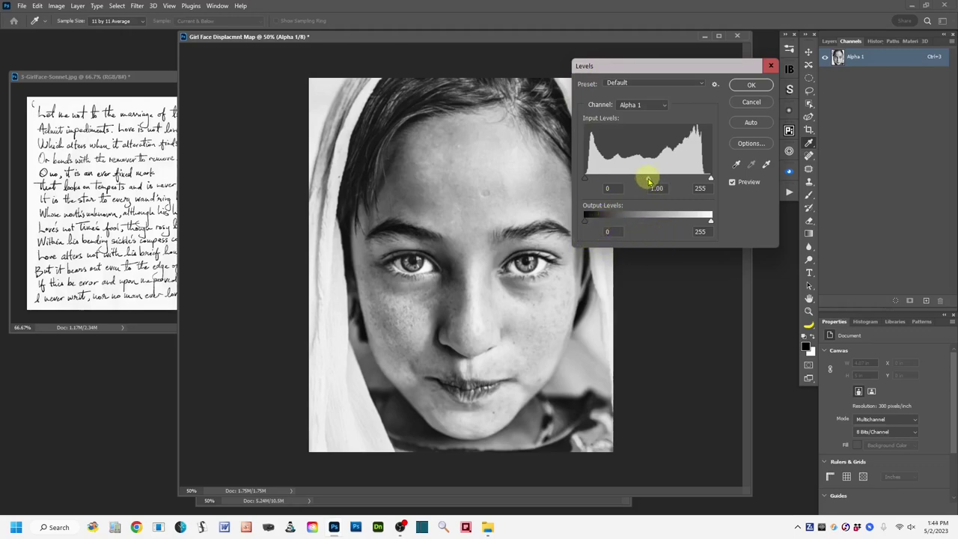
left_click_drag(649, 181, 656, 183)
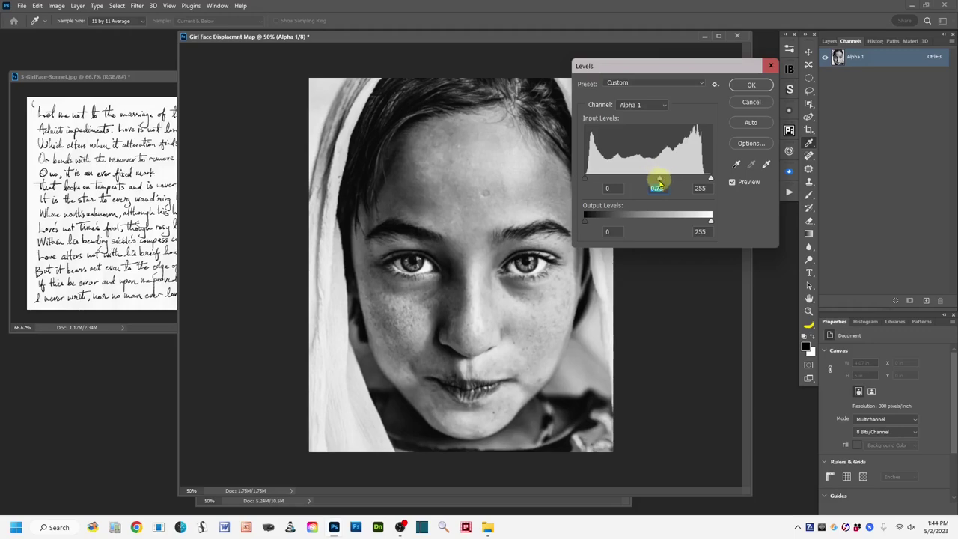
left_click(747, 89)
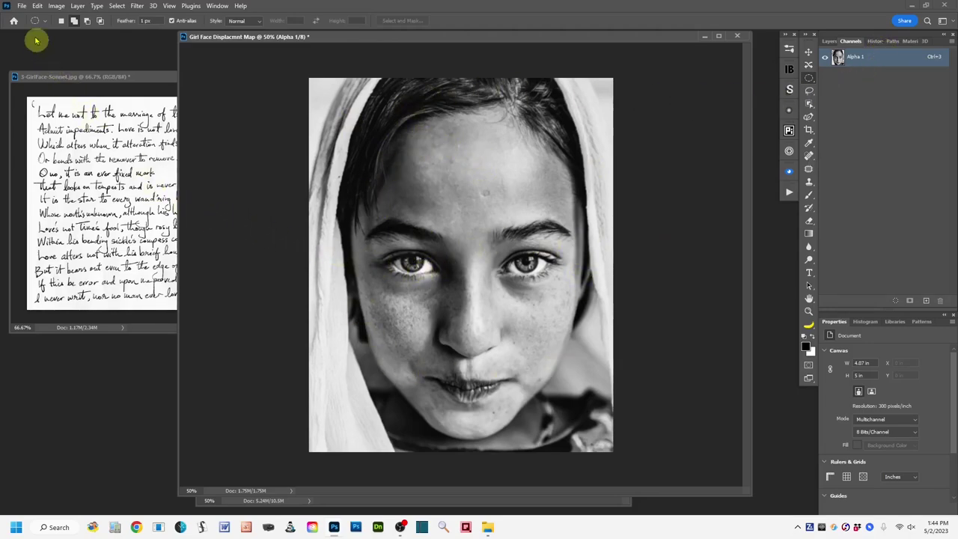
Step: Save the displacement map to the Desktop in Photoshop format as Girl Face Displacmnt Map.psd
left_click(21, 6)
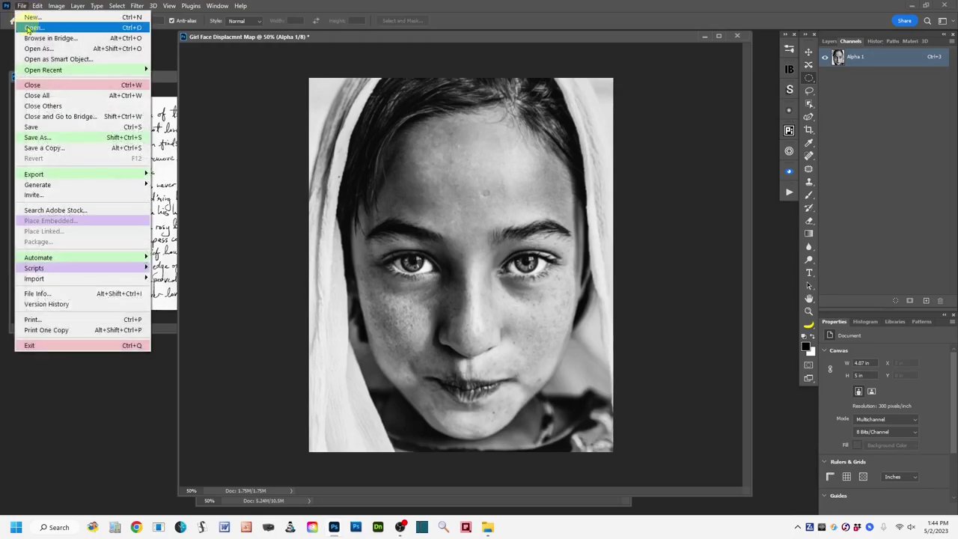
left_click(78, 139)
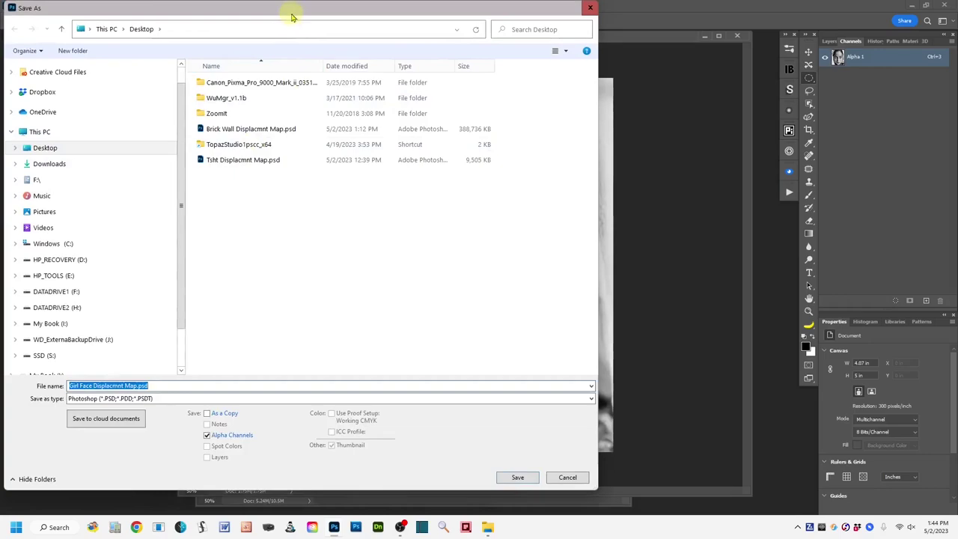
left_click_drag(291, 16, 427, 26)
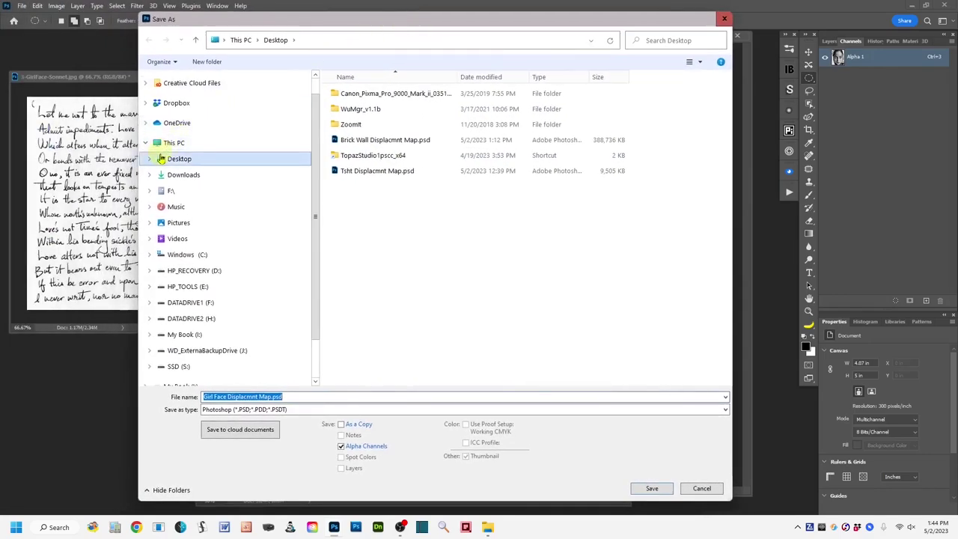
left_click(160, 160)
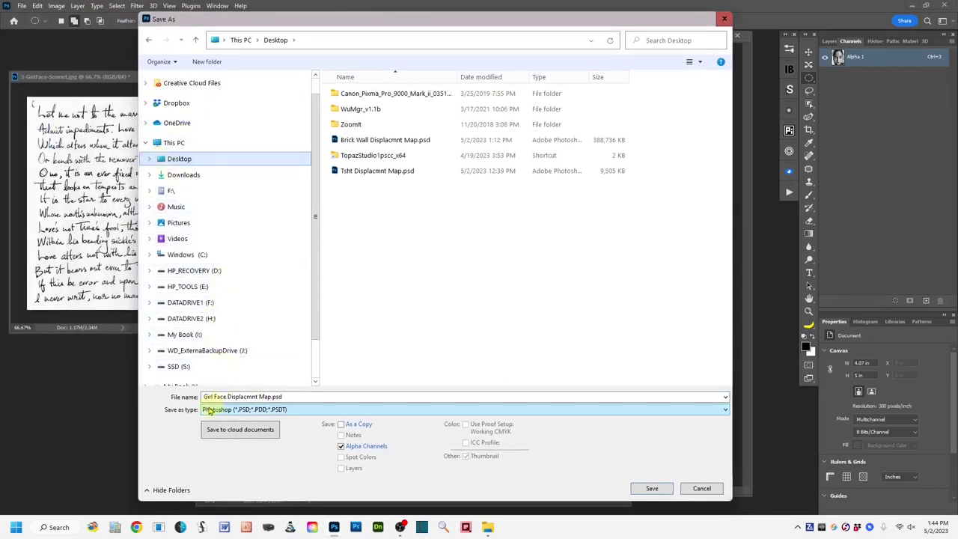
left_click(281, 399)
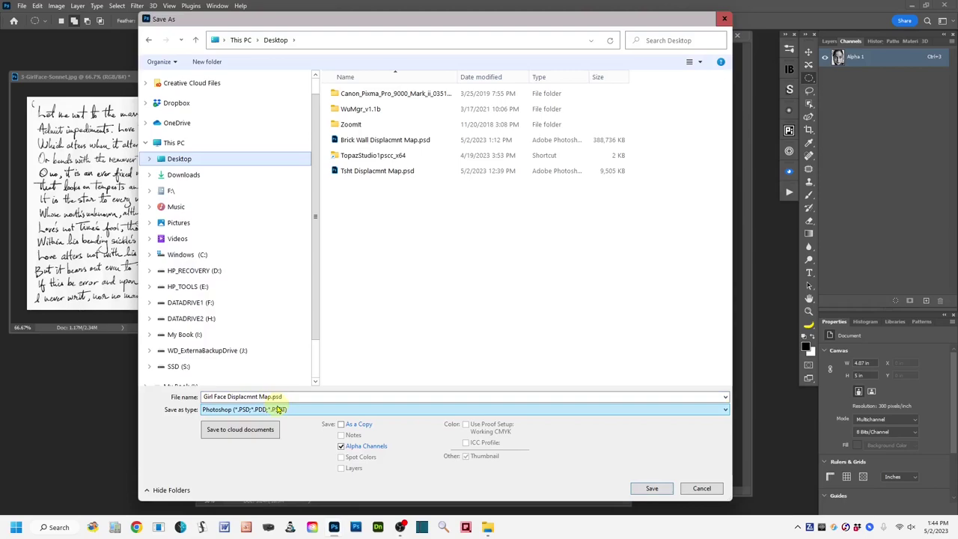
left_click(650, 490)
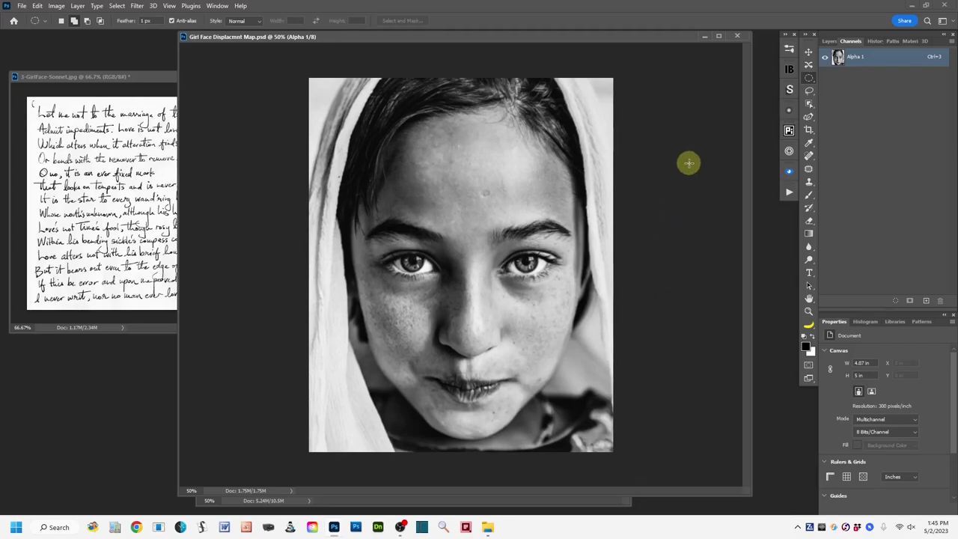
Step: Zoom the displacement map out to 12.5%, shrink its window, and park it below the sonnet image
key("ctrl+minus")
key("ctrl+minus")
key("ctrl+minus")
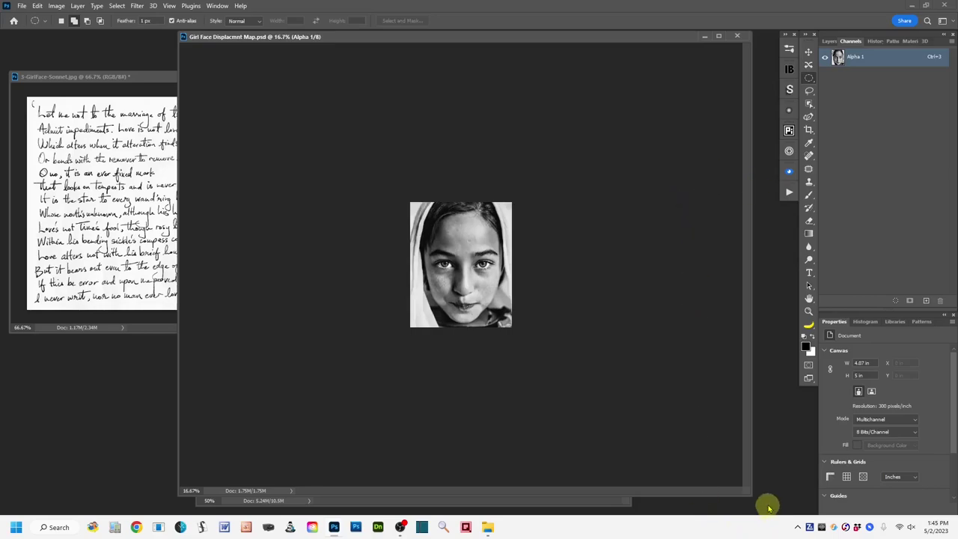
left_click_drag(750, 493, 316, 214)
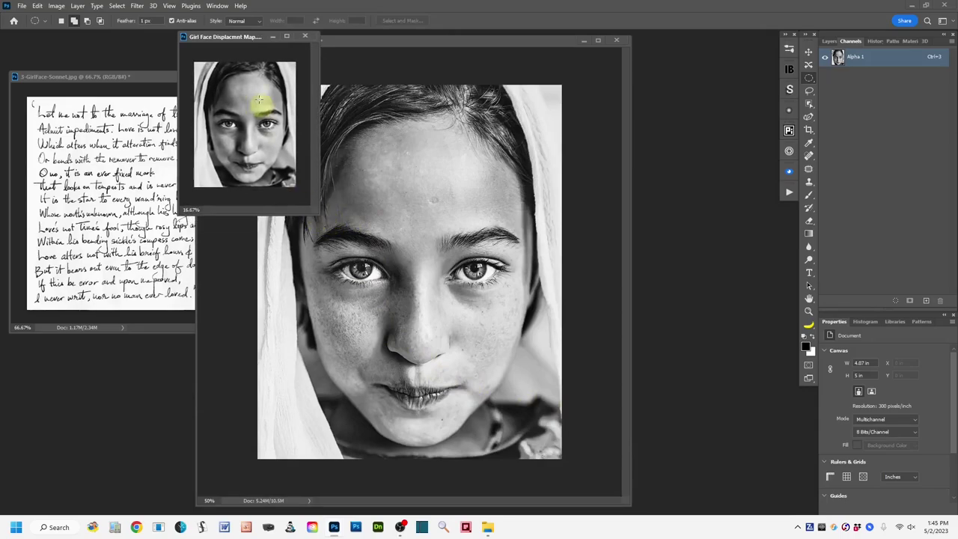
left_click_drag(234, 41, 97, 337)
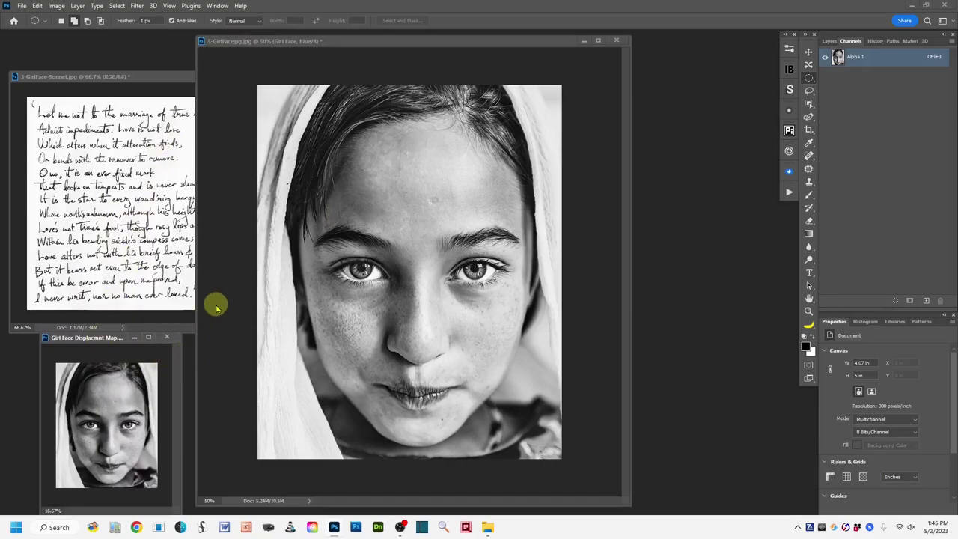
key("ctrl+minus")
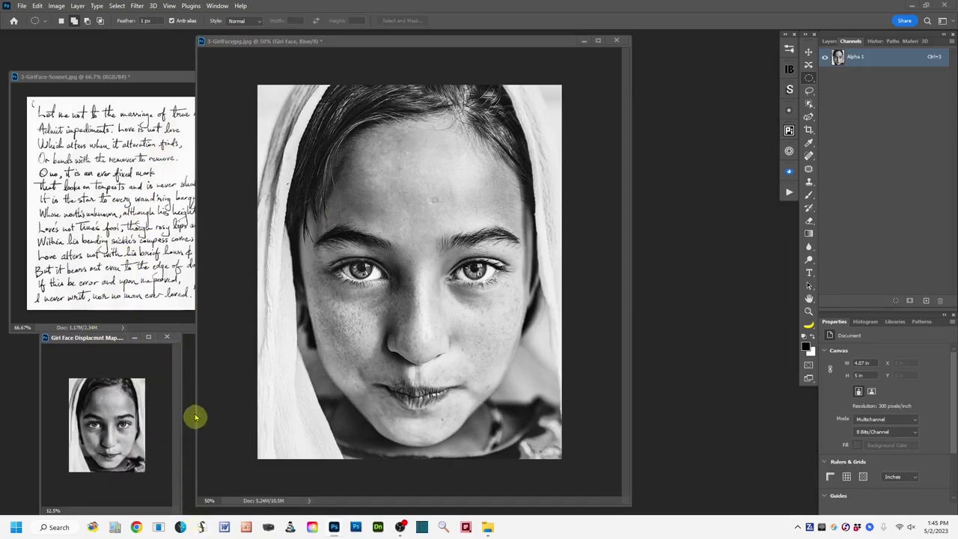
left_click_drag(181, 334, 156, 352)
left_click_drag(73, 360, 81, 350)
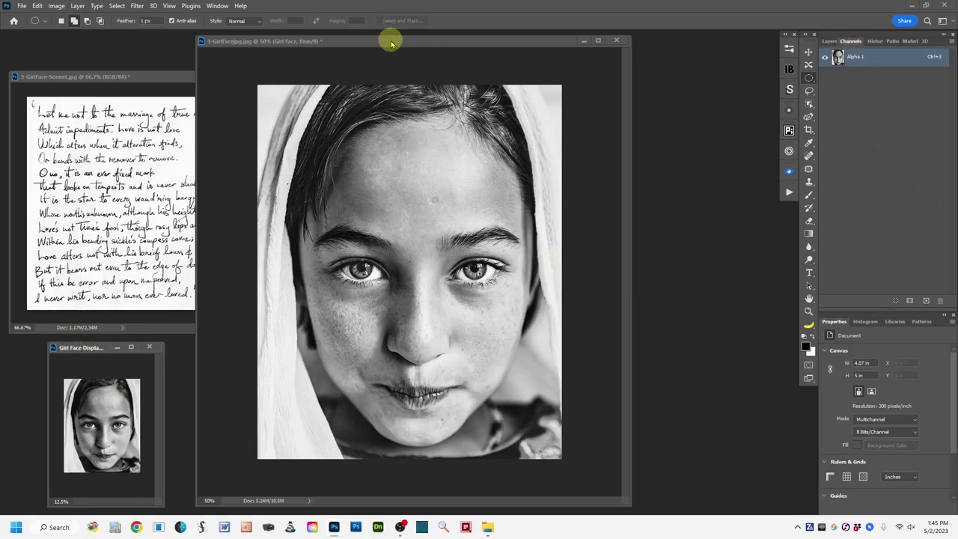
Step: Move the girl's face image clear of the sonnet, reactivate its RGB composite channel, and return to its layers
left_click_drag(391, 37, 479, 46)
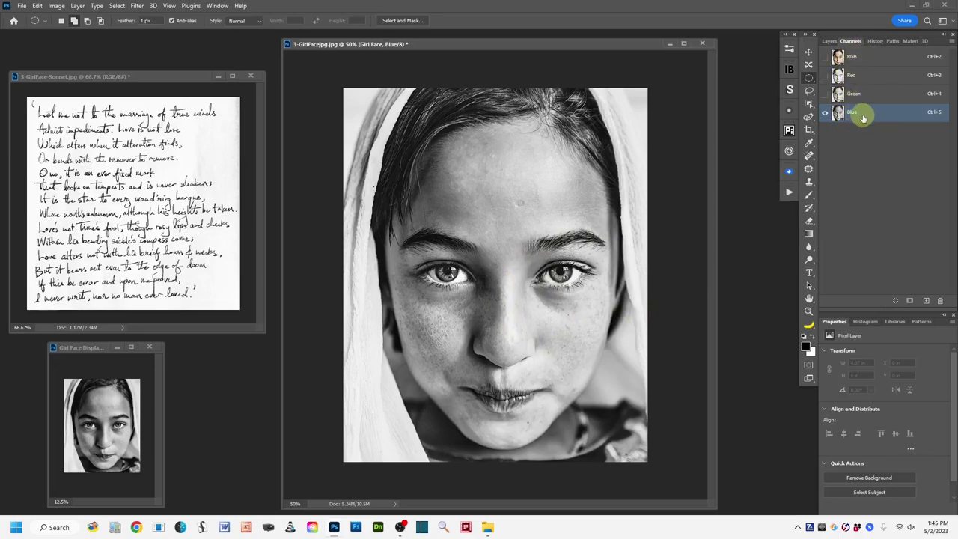
left_click(824, 57)
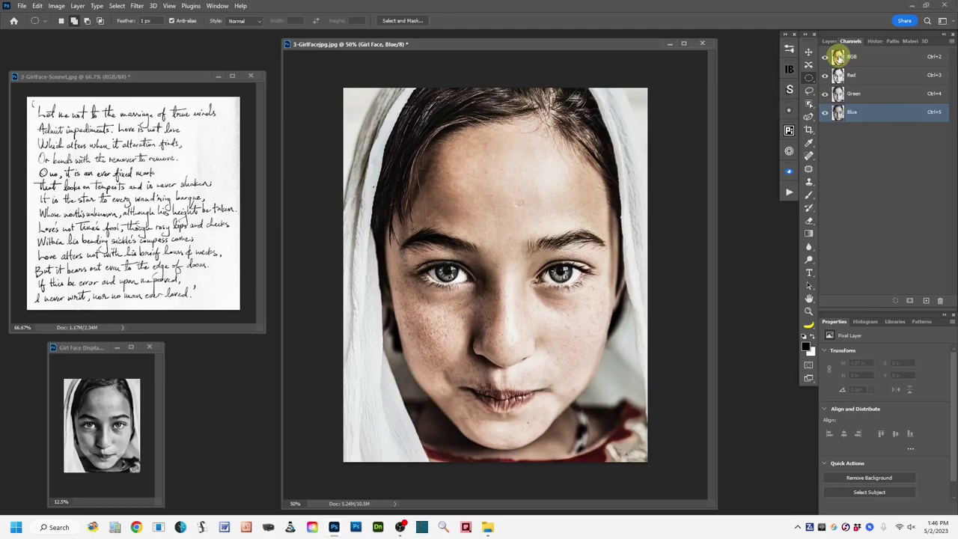
left_click(838, 57)
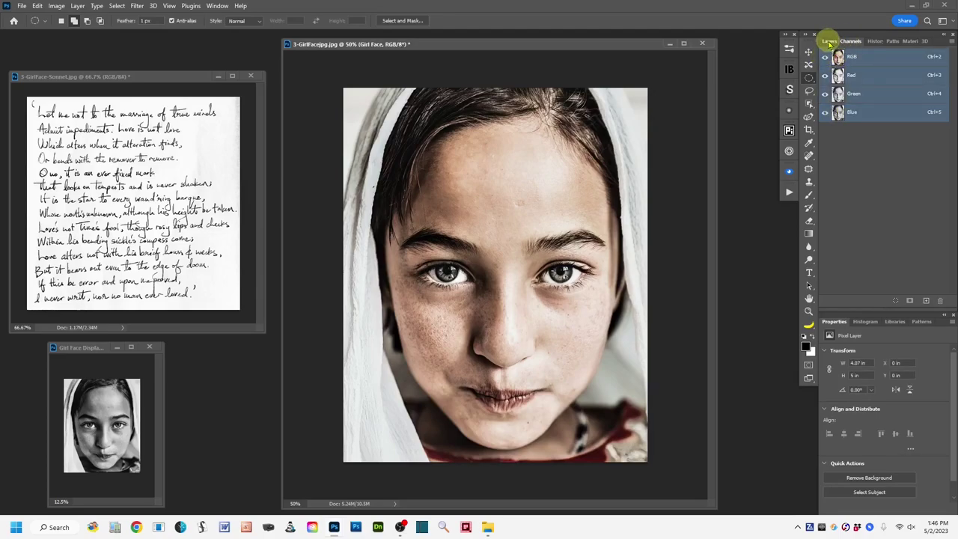
left_click(829, 41)
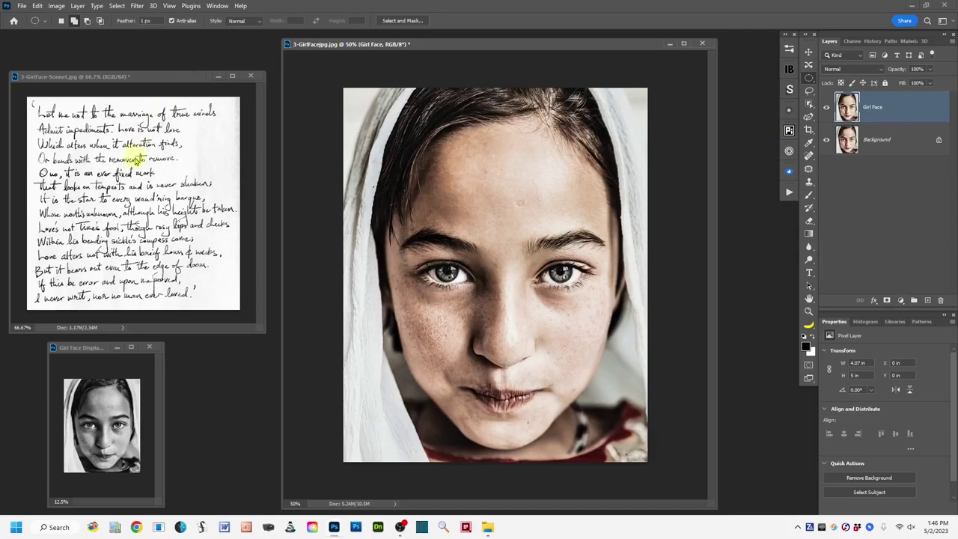
Step: Copy the sonnet text layer into the girl's face image and centre it over the upper part of her face
left_click_drag(135, 77, 133, 56)
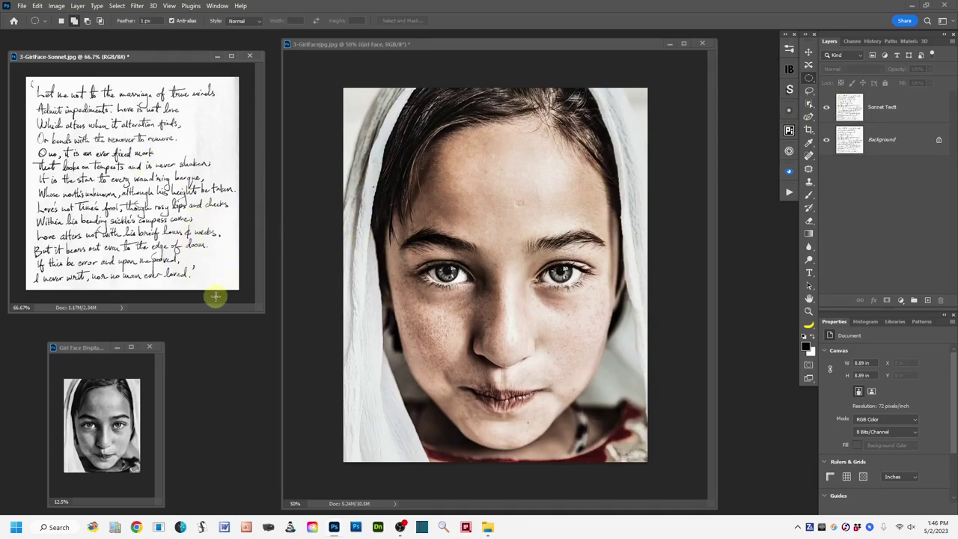
left_click(809, 52)
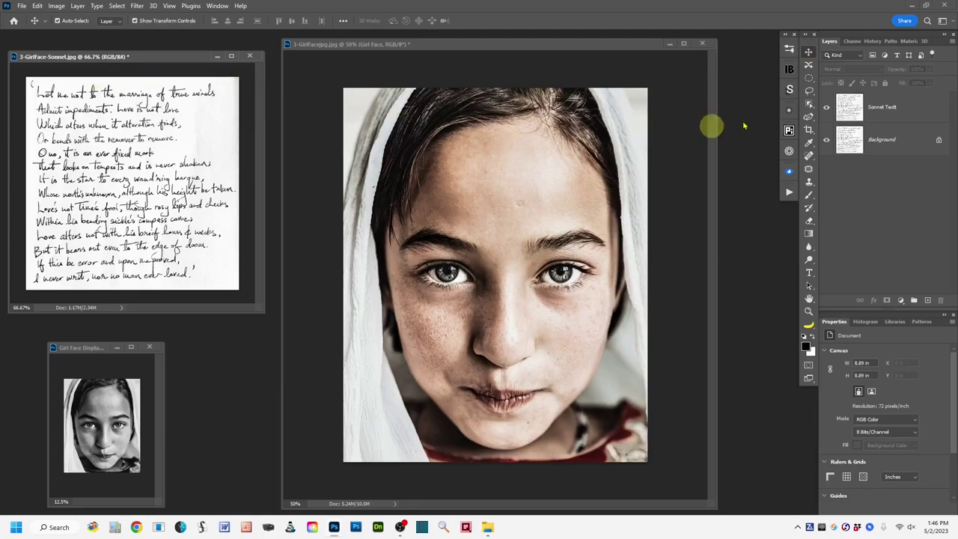
left_click(923, 115)
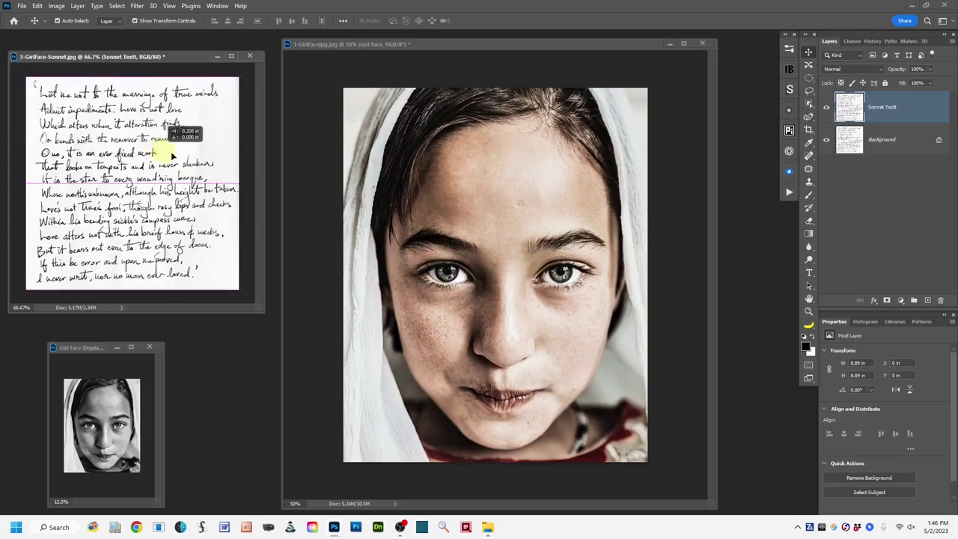
left_click_drag(487, 241, 485, 239)
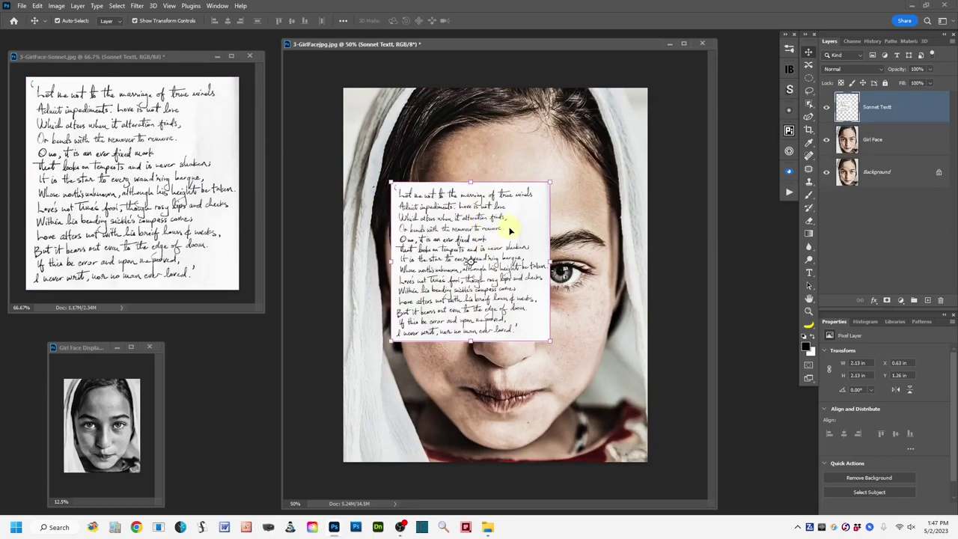
left_click_drag(511, 230, 542, 219)
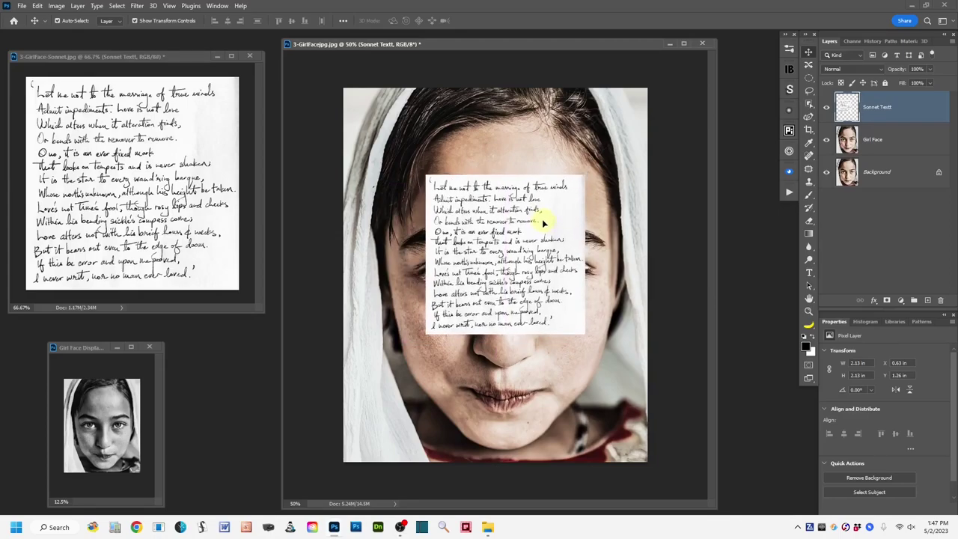
Step: Convert the sonnet text layer in the girl's face image to a smart object
key("ctrl+t")
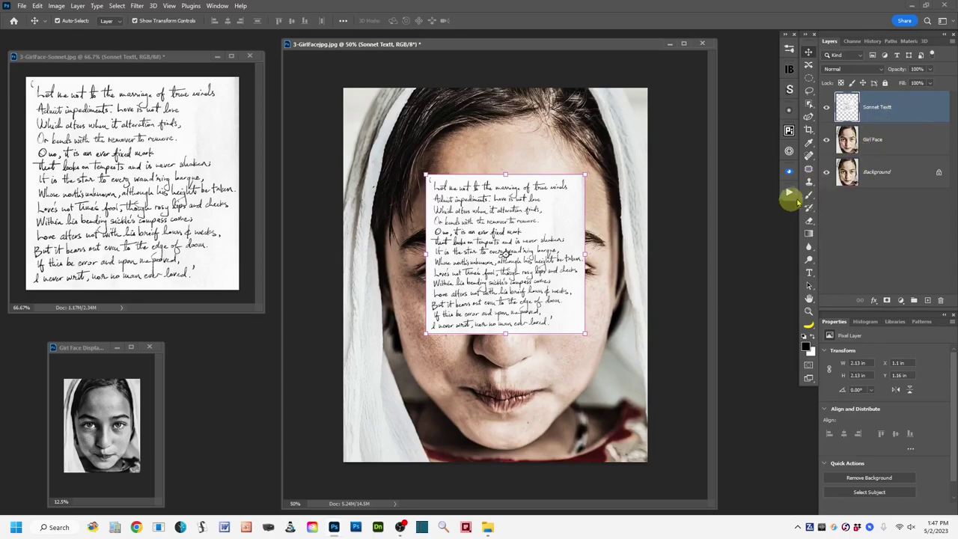
right_click(919, 112)
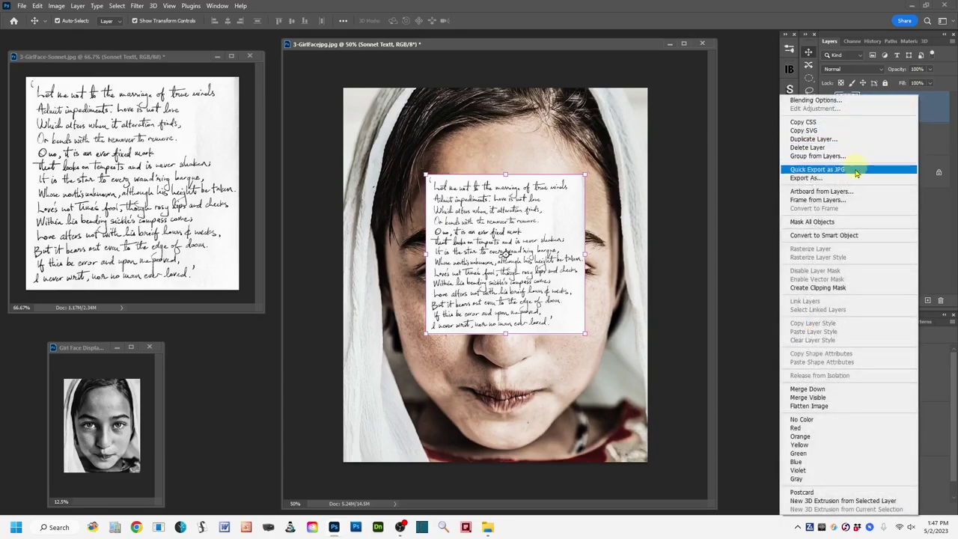
left_click(892, 240)
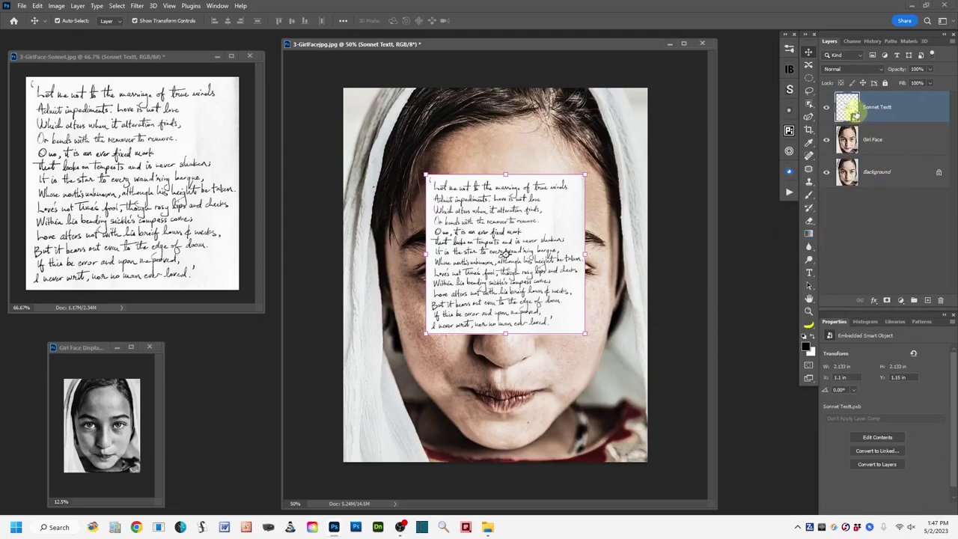
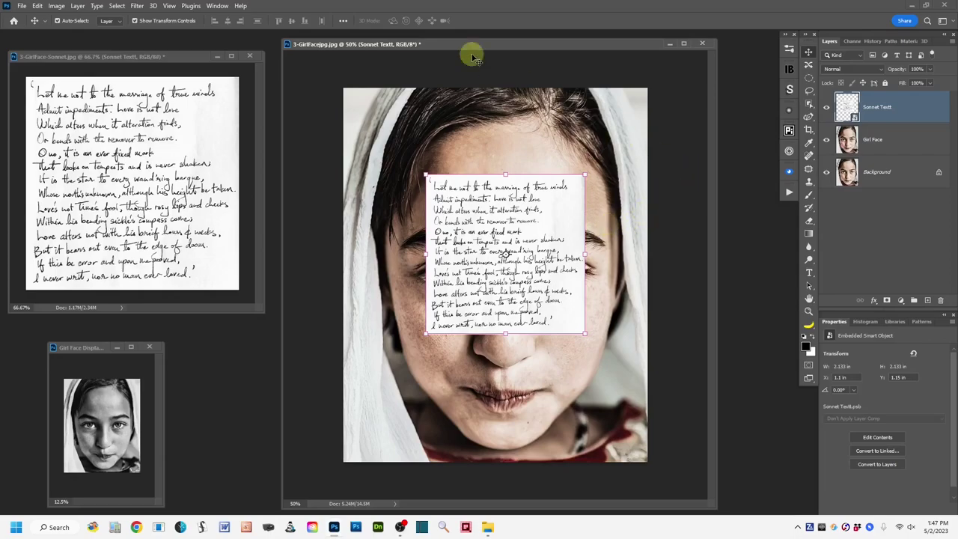
Step: Enlarge the sonnet proportionally to about 206% with Free Transform so it covers most of the girl's face
left_click(37, 7)
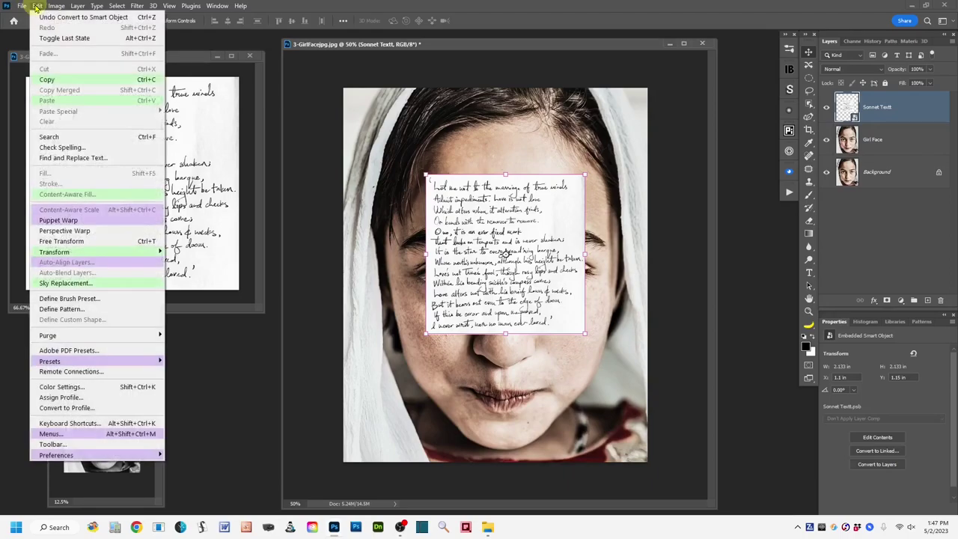
left_click(106, 242)
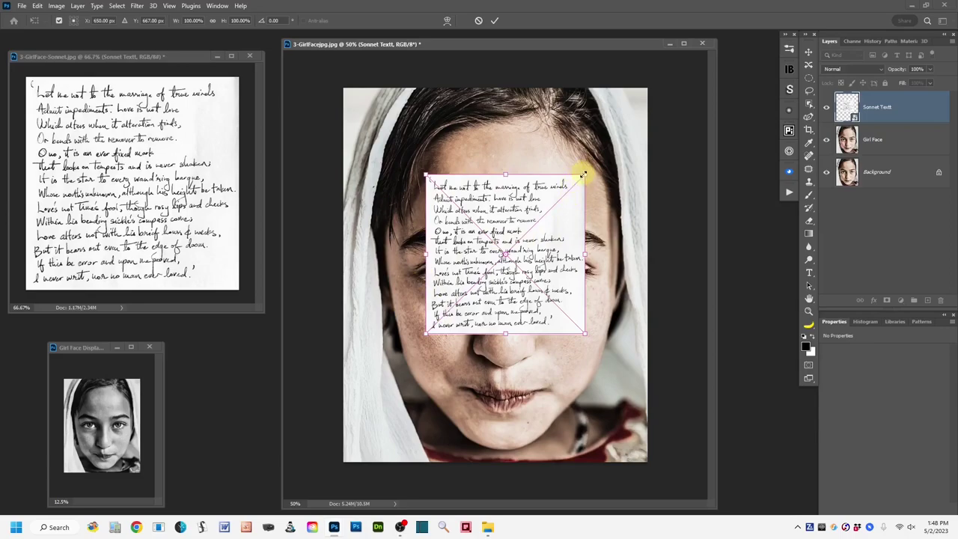
left_click_drag(582, 174, 642, 117)
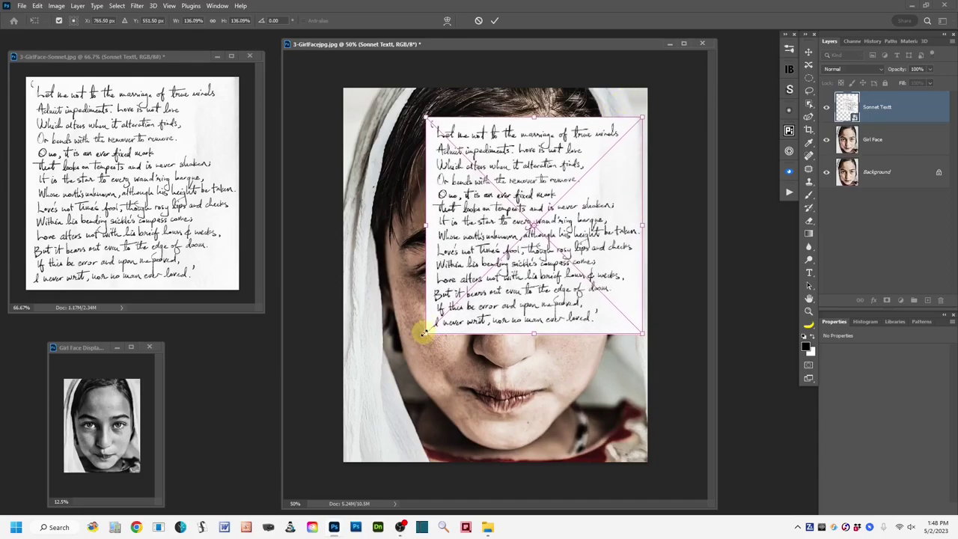
left_click_drag(424, 331, 376, 406)
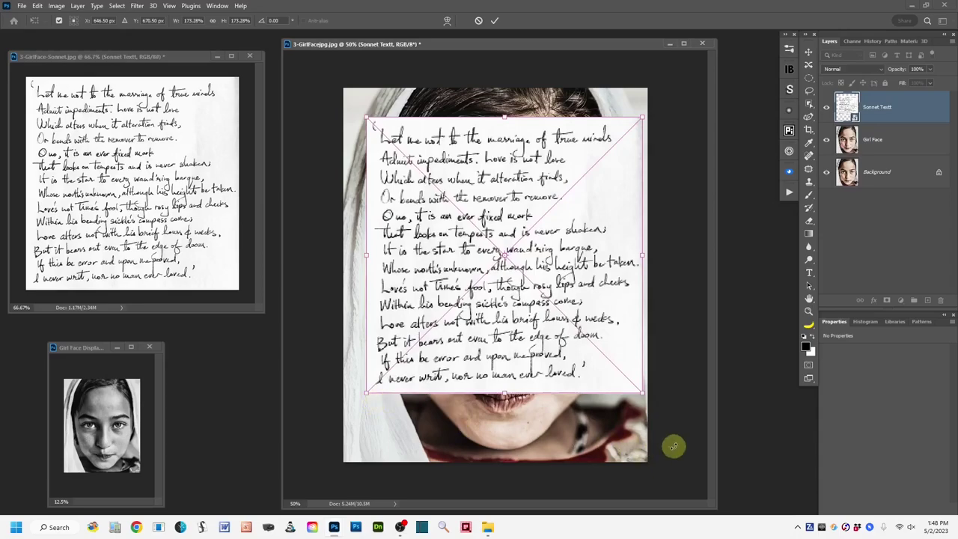
left_click_drag(642, 391, 641, 474)
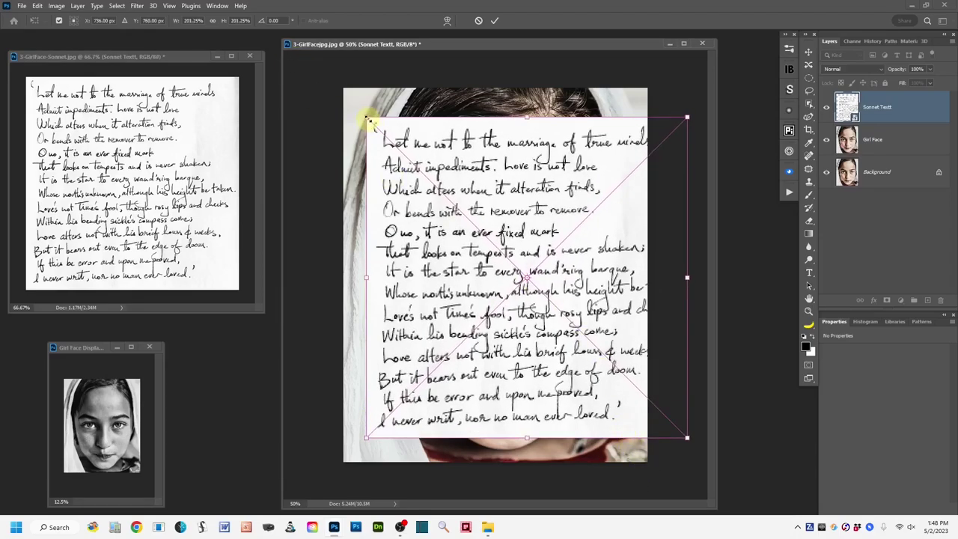
left_click_drag(367, 118, 357, 110)
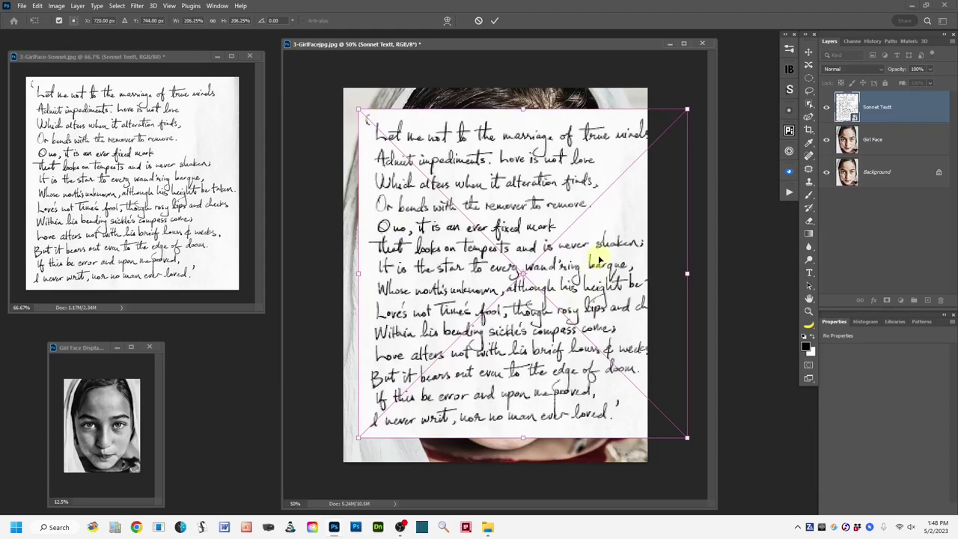
Step: Shift the enlarged sonnet down over the face, nudging its centre to about Y 822 px
left_click_drag(599, 259, 601, 277)
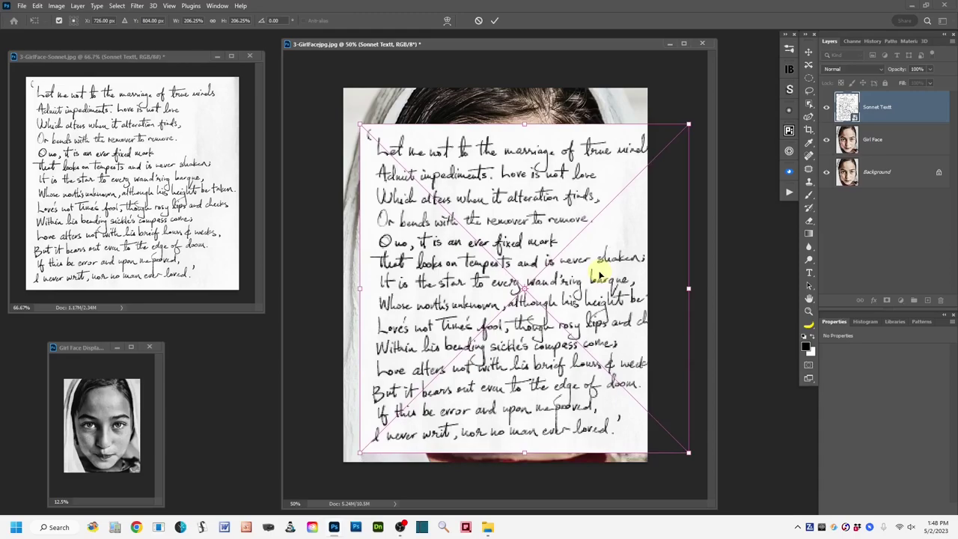
key("Down")
key("Down")
key("Down")
key("Down")
key("Down")
key("Down")
key("Down")
key("Down")
key("Down")
key("Down")
key("Down")
key("Down")
key("Down")
key("Down")
key("Down")
key("Down")
key("Down")
key("Down")
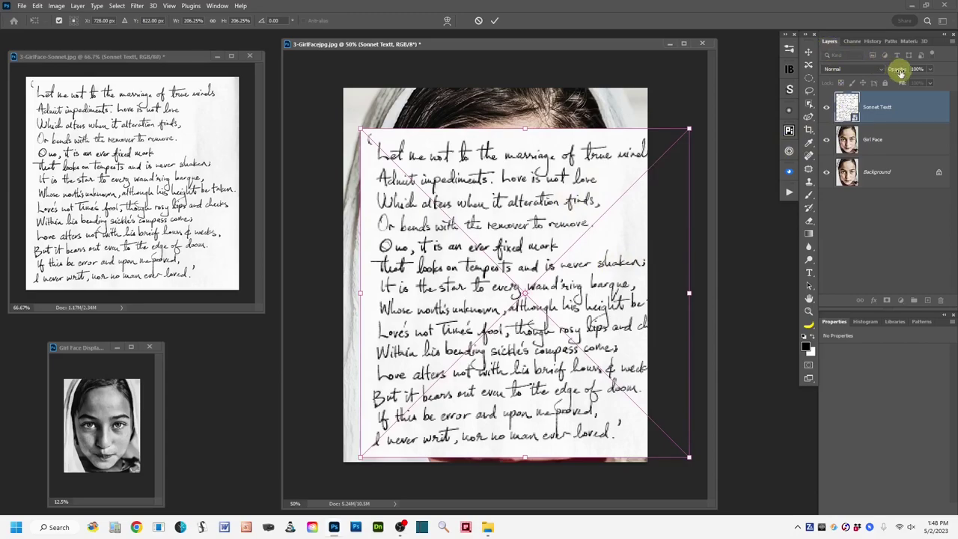
Step: Align the sonnet over the face at a temporary 55% opacity, stretch its height to about 211.6%, and commit the transform at 100% opacity
left_click_drag(898, 71, 877, 70)
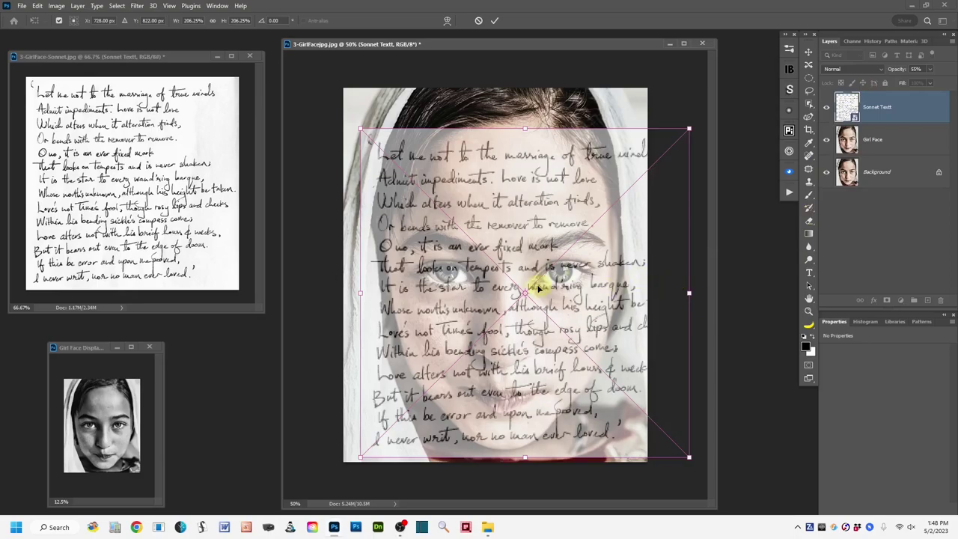
left_click_drag(533, 233, 550, 243)
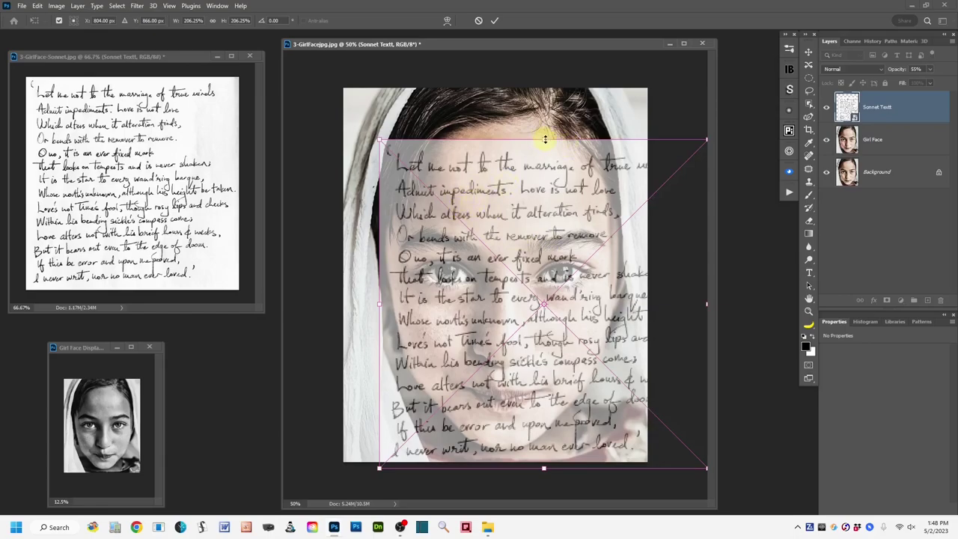
left_click_drag(545, 137, 548, 132)
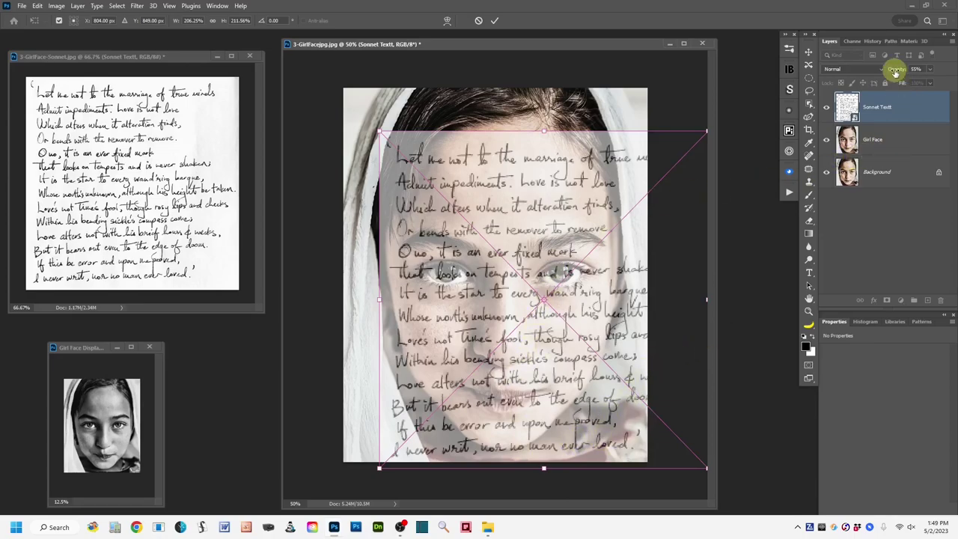
left_click_drag(896, 71, 917, 68)
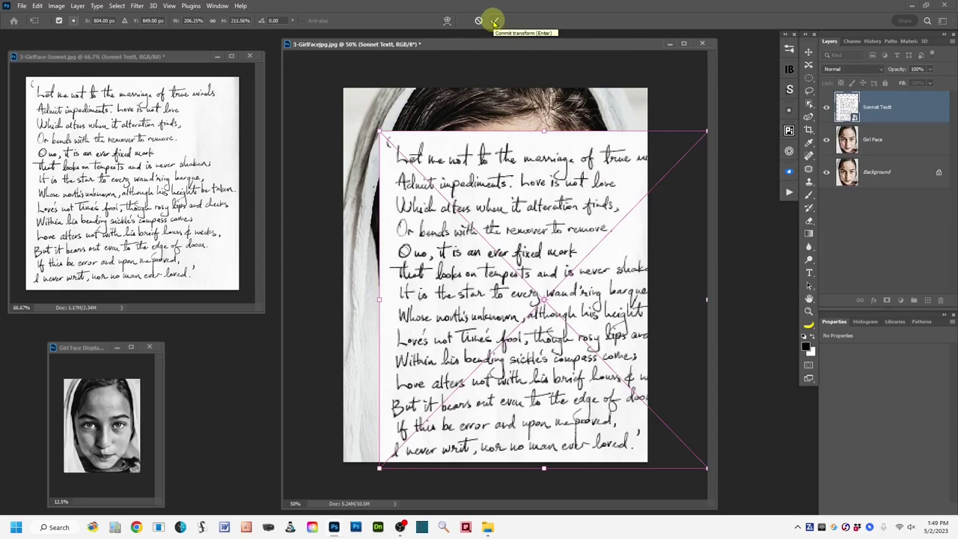
left_click(494, 21)
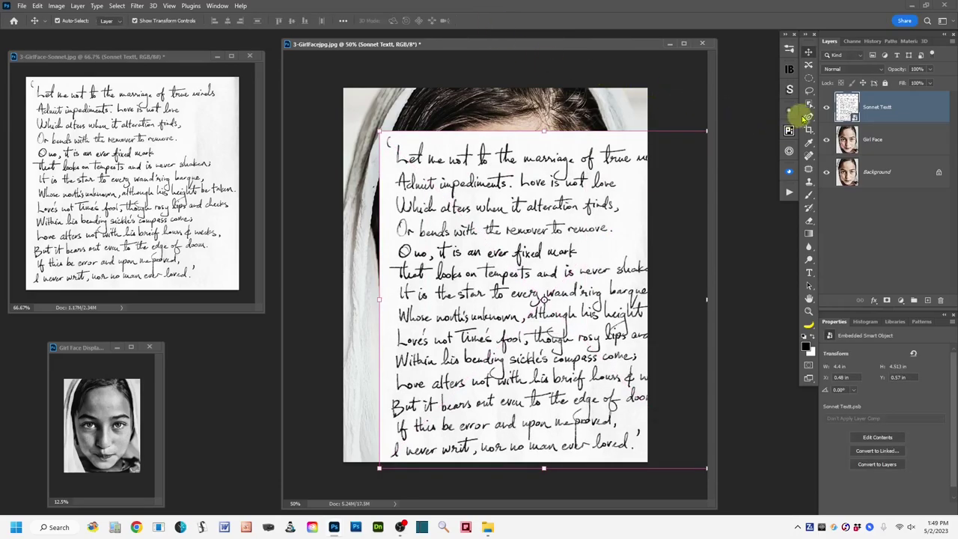
Step: Run the Displace filter on the sonnet layer with horizontal and vertical scales of 12, Stretch To Fit and Repeat Edge Pixels
left_click(809, 91)
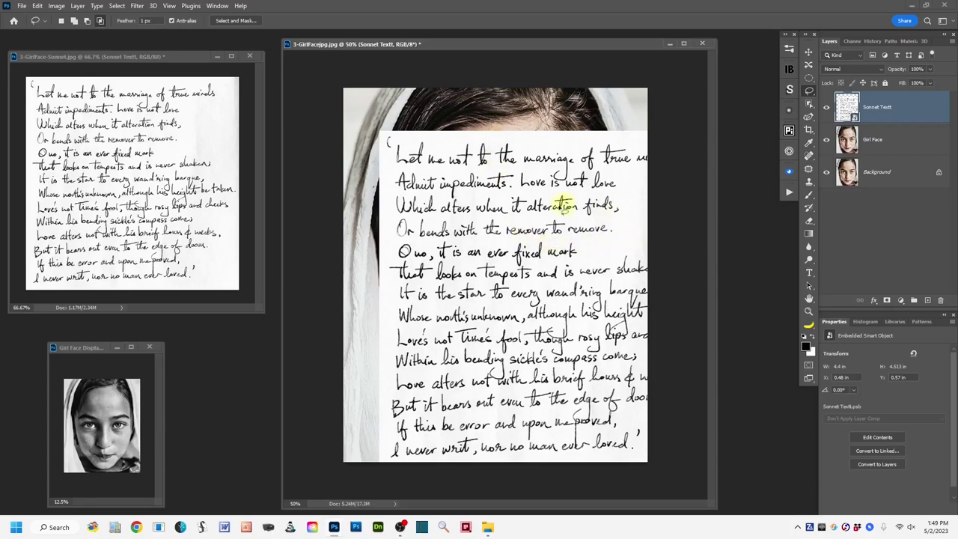
left_click(918, 113)
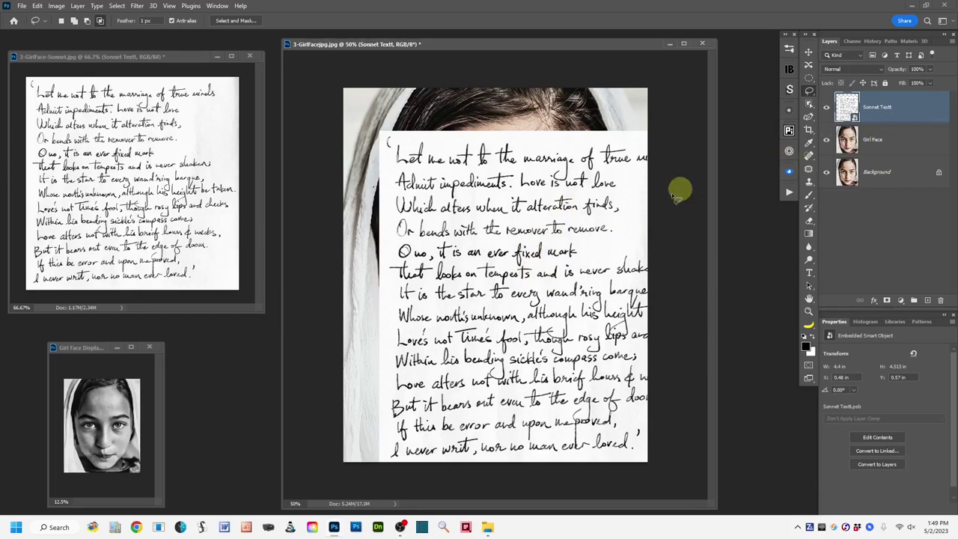
left_click(137, 6)
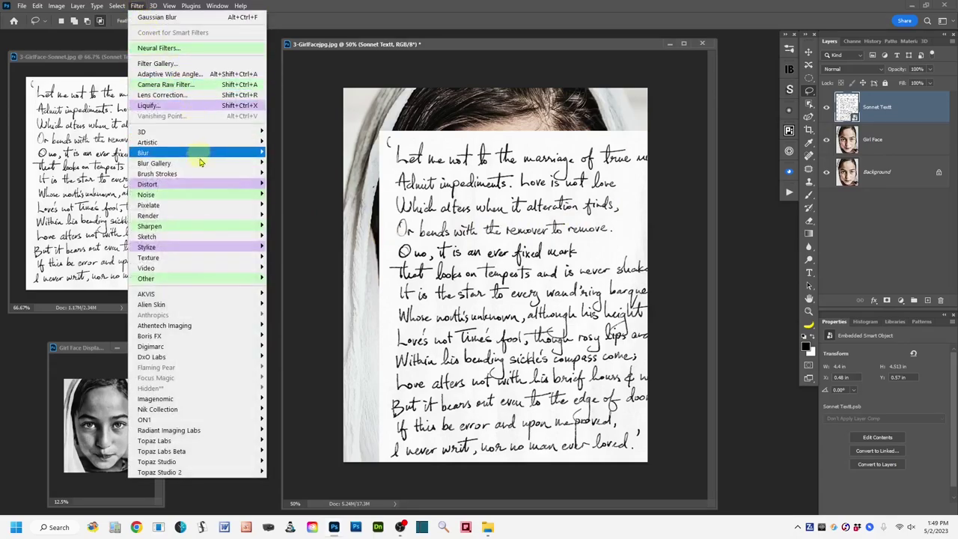
mouse_move(203, 184)
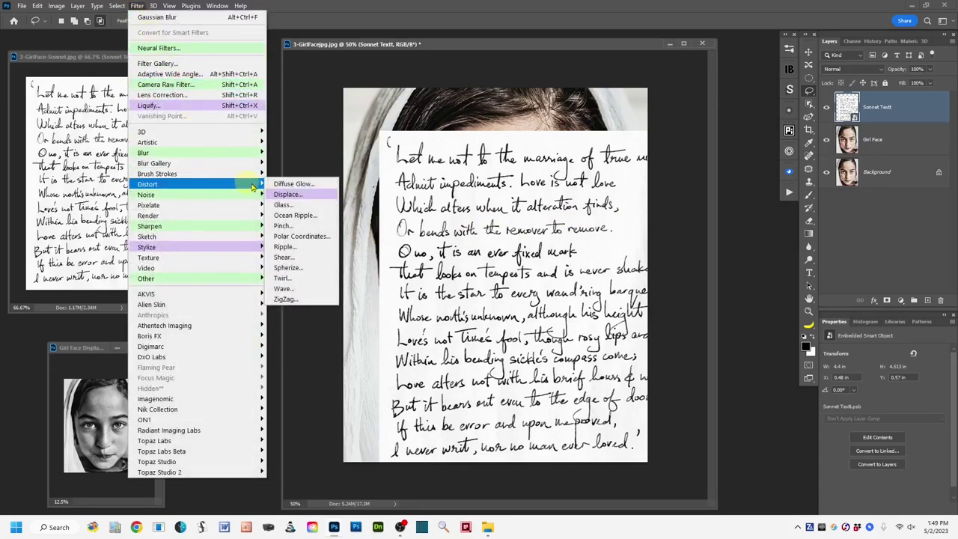
left_click(327, 196)
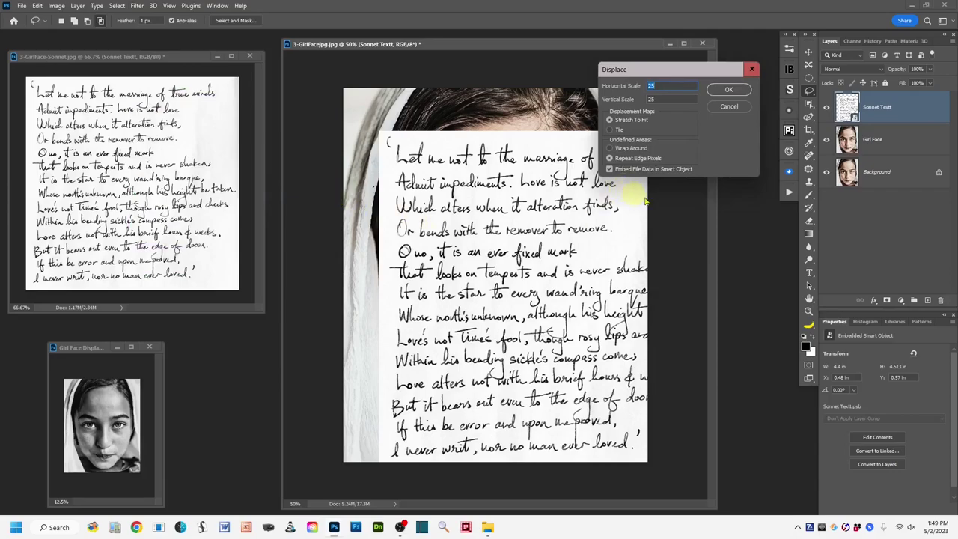
left_click_drag(688, 71, 695, 48)
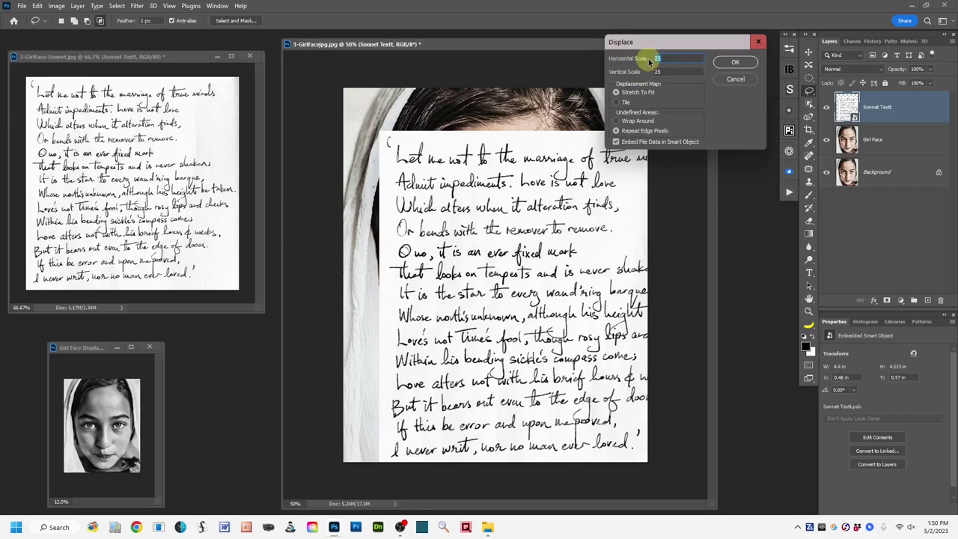
type("12")
key("Tab")
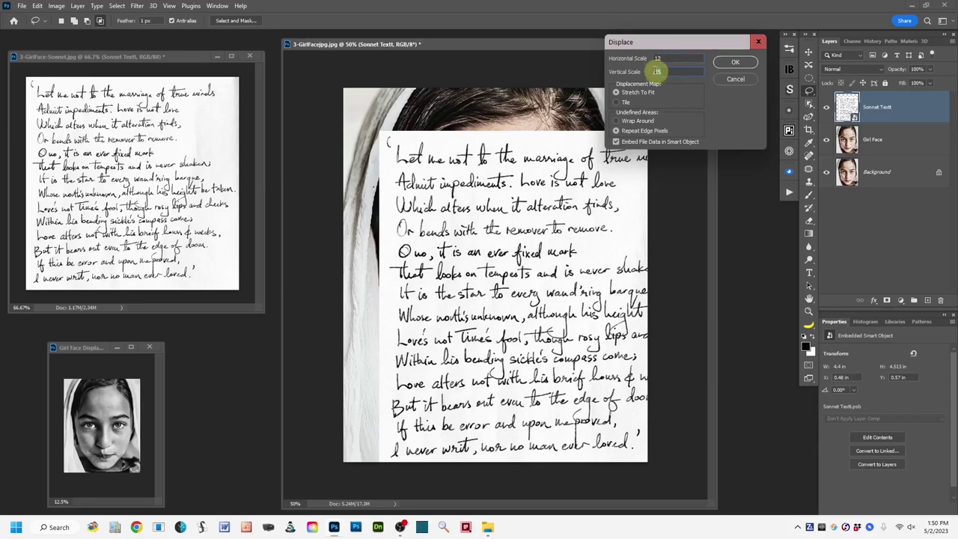
type("12")
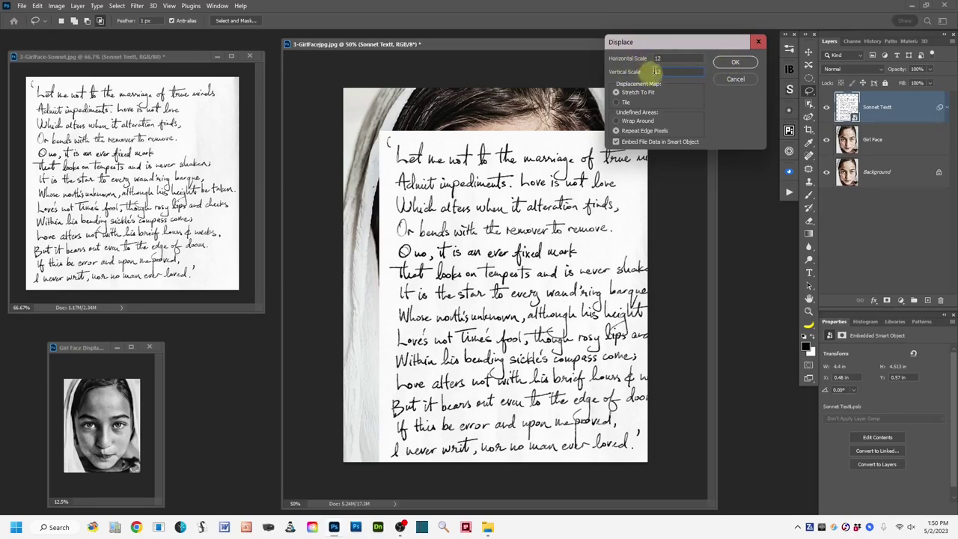
left_click(731, 65)
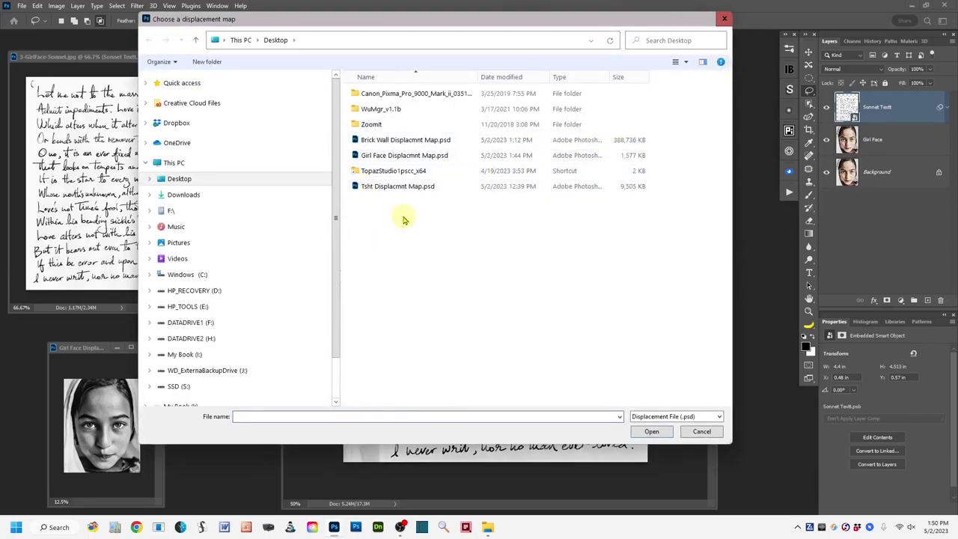
Step: Choose Girl Face Displacmnt Map.psd from the Desktop as the displacement map for the sonnet
left_click_drag(449, 23, 490, 69)
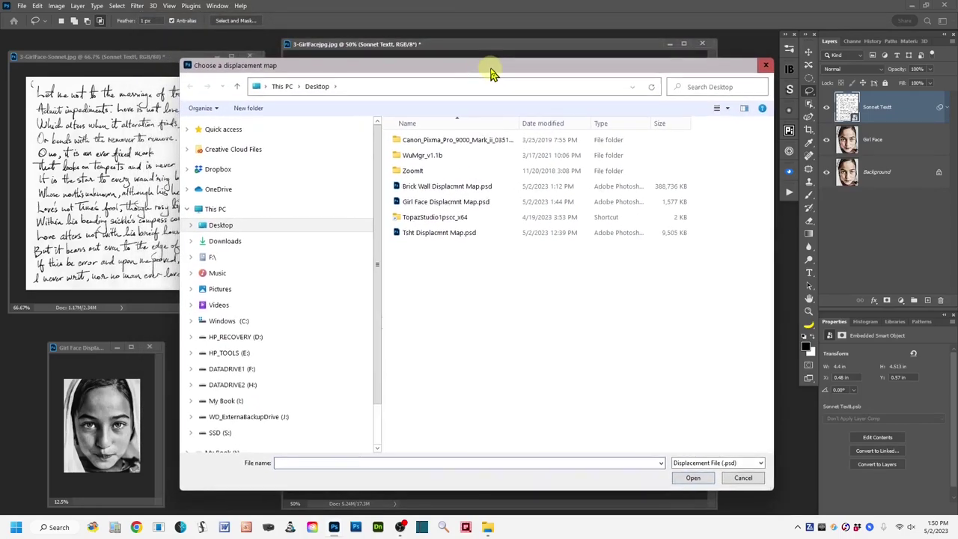
left_click(402, 201)
left_click(695, 478)
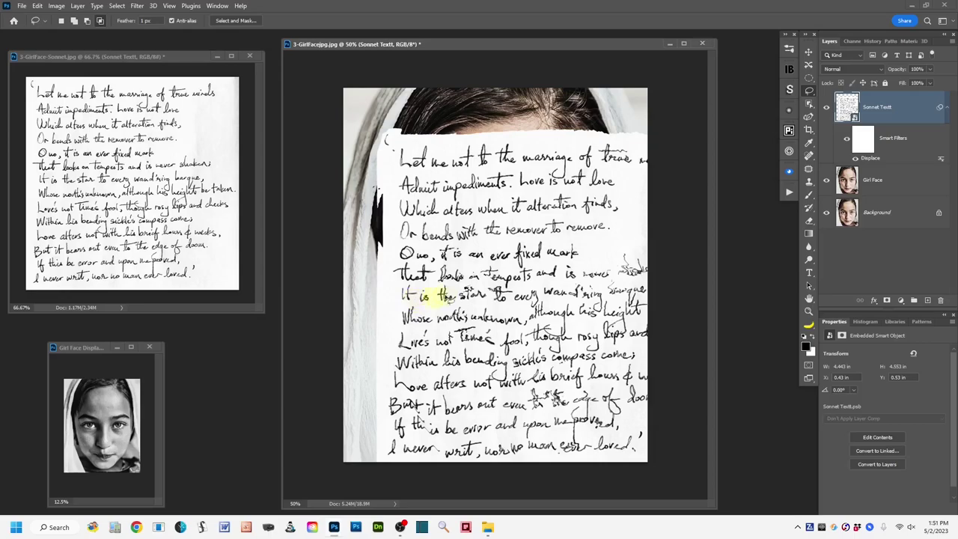
Step: Set the sonnet layer's blend mode to Darken
left_click(880, 71)
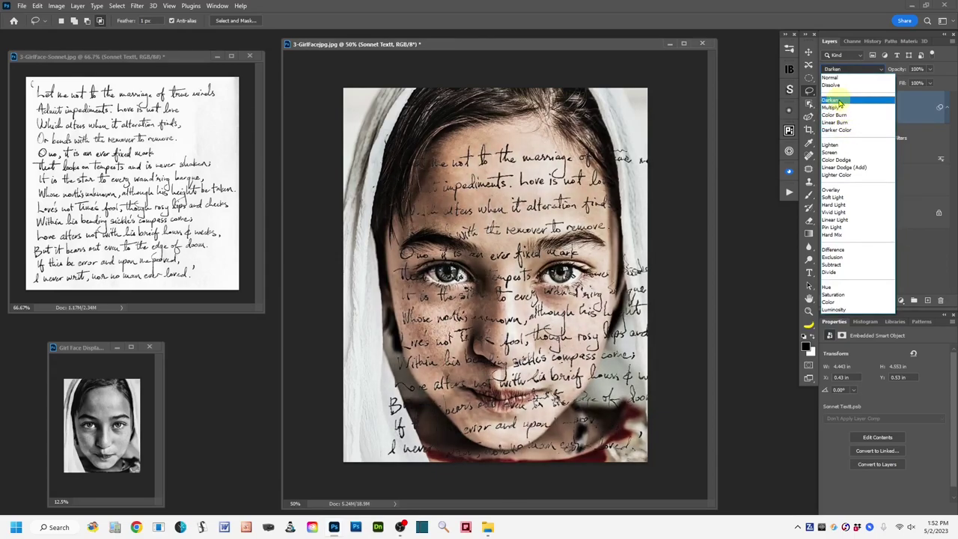
left_click(838, 102)
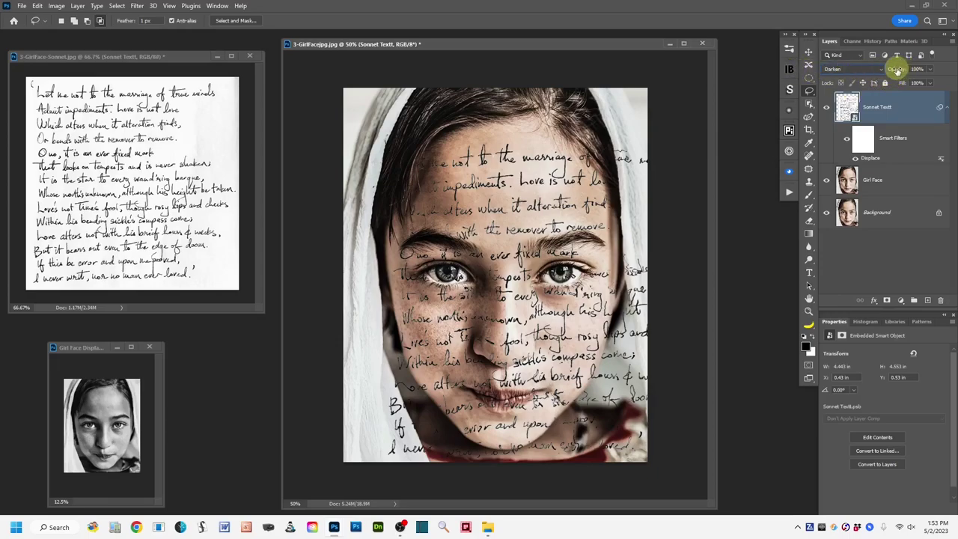
Step: Lower the sonnet layer's opacity to 68% and add a layer mask to it
left_click_drag(898, 70, 882, 70)
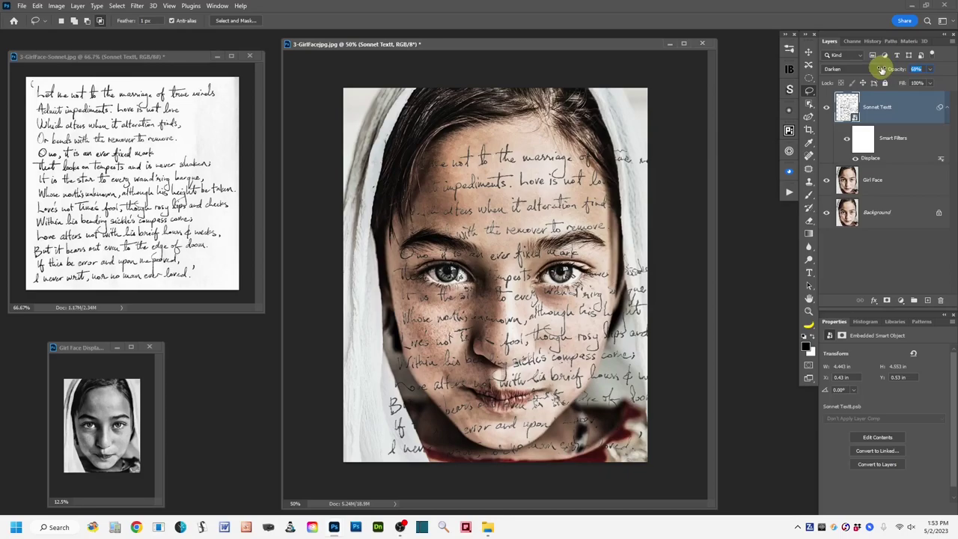
mouse_move(882, 70)
left_mouse_down()
mouse_move(859, 72)
mouse_move(891, 72)
mouse_move(881, 71)
left_mouse_up()
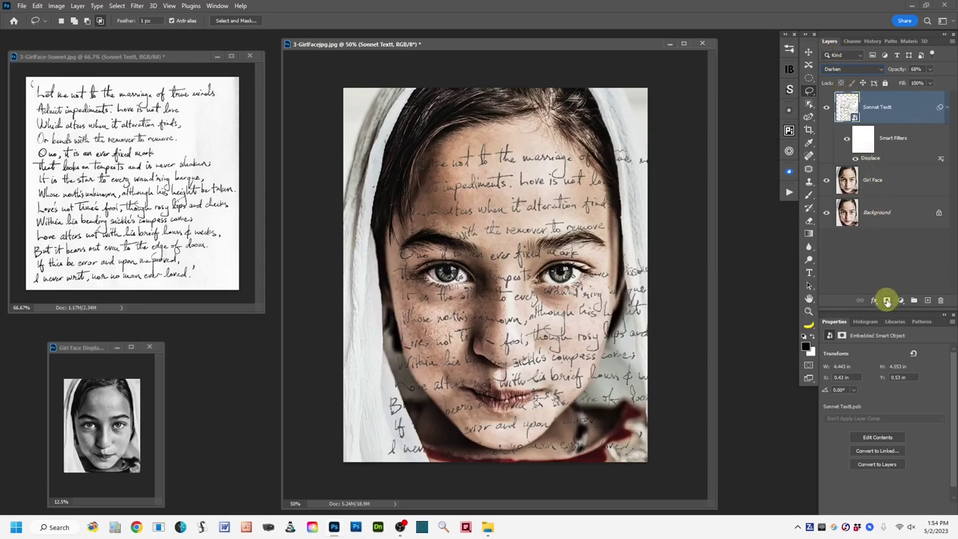
left_click(887, 300)
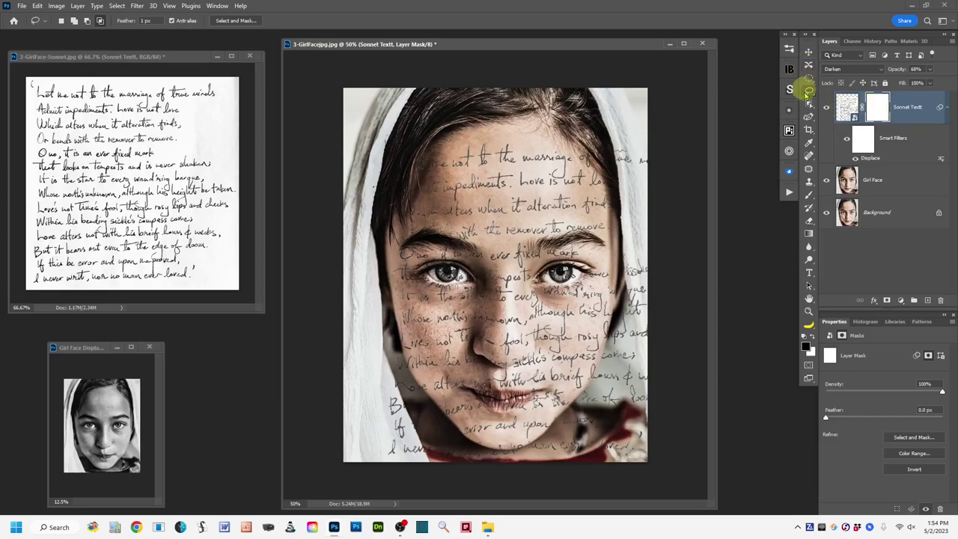
Step: Paint black on the sonnet's layer mask with a 60 px brush to hide the handwriting over the hair, scarf and background around the face
left_click(808, 195)
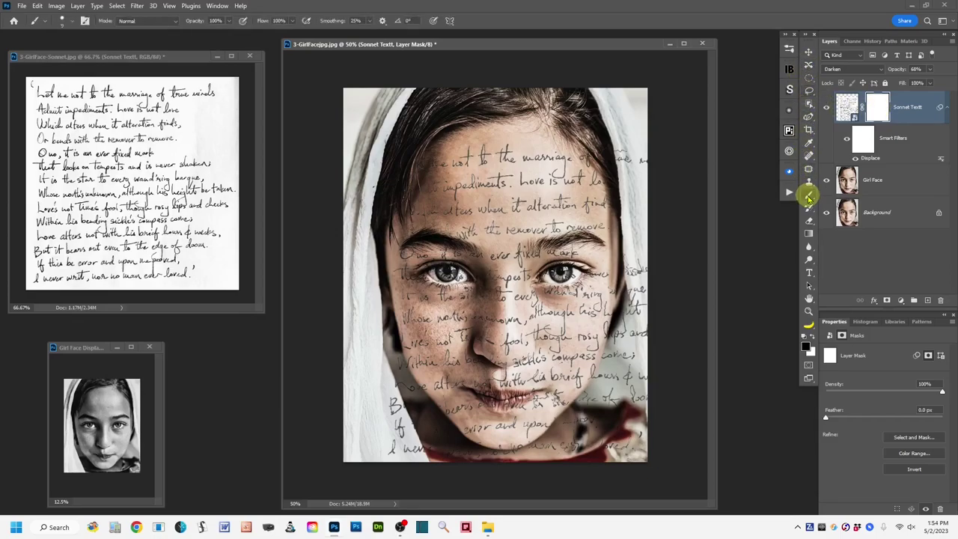
key("shift+0")
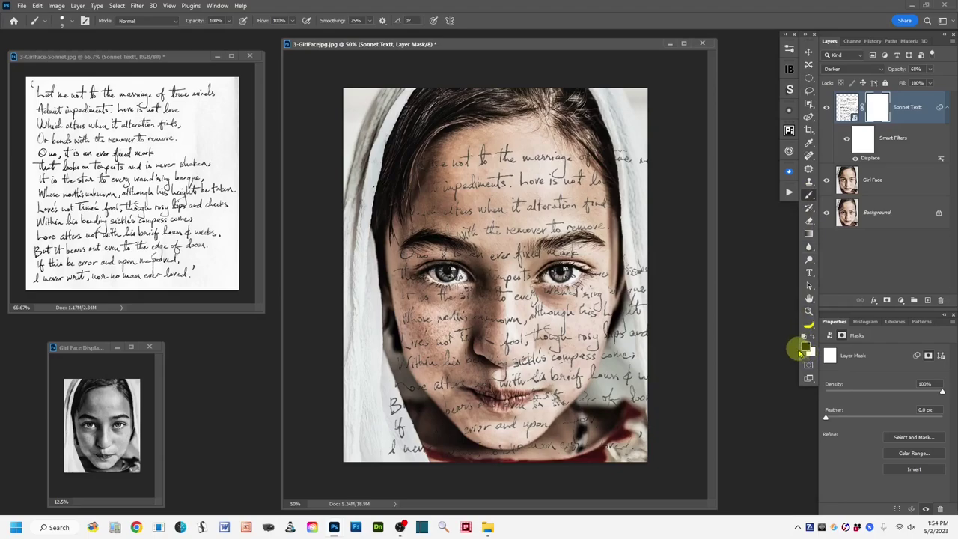
key("x")
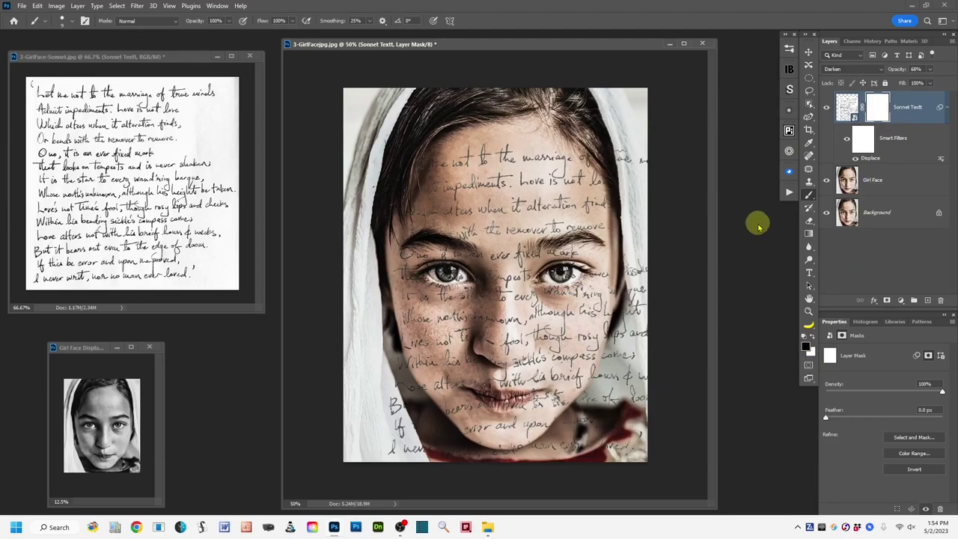
key("ctrl+plus")
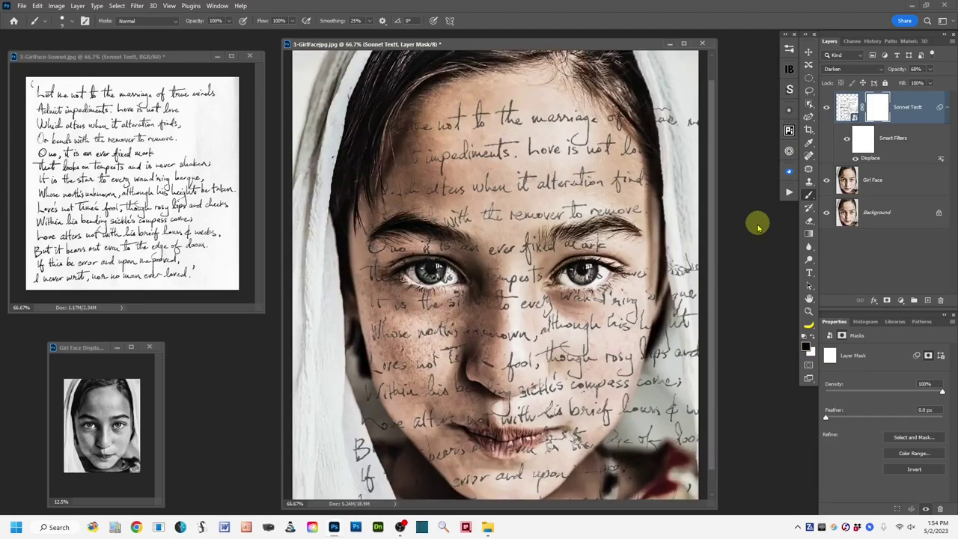
scroll(637, 256, "down", 1)
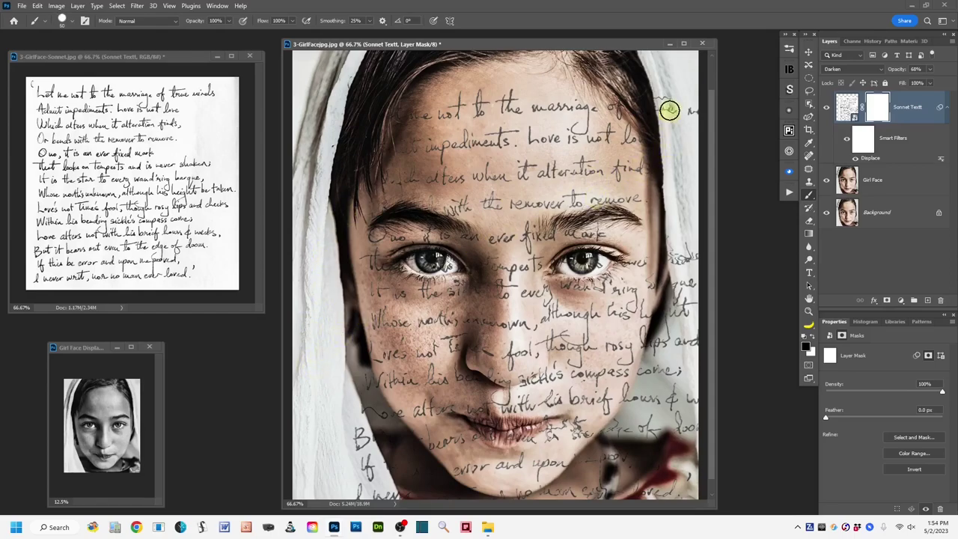
mouse_move(664, 95)
left_mouse_down()
mouse_move(673, 126)
mouse_move(660, 100)
mouse_move(667, 122)
mouse_move(694, 102)
mouse_move(692, 140)
mouse_move(693, 116)
mouse_move(699, 123)
mouse_move(683, 124)
mouse_move(620, 80)
mouse_move(626, 103)
mouse_move(611, 99)
mouse_move(628, 115)
mouse_move(614, 108)
mouse_move(631, 111)
mouse_move(608, 100)
mouse_move(654, 92)
mouse_move(690, 146)
mouse_move(671, 245)
mouse_move(682, 310)
mouse_move(688, 246)
mouse_move(688, 302)
mouse_move(688, 234)
mouse_move(677, 330)
mouse_move(669, 319)
mouse_move(651, 362)
mouse_move(665, 334)
mouse_move(666, 361)
mouse_move(688, 292)
mouse_move(701, 344)
mouse_move(700, 290)
mouse_move(698, 337)
mouse_move(694, 305)
mouse_move(680, 321)
mouse_move(650, 279)
mouse_move(668, 282)
mouse_move(692, 388)
mouse_move(692, 408)
mouse_move(666, 436)
mouse_move(658, 363)
mouse_move(645, 387)
mouse_move(649, 372)
mouse_move(658, 395)
mouse_move(669, 360)
mouse_move(680, 417)
mouse_move(691, 392)
mouse_move(703, 394)
mouse_move(673, 421)
mouse_move(659, 394)
mouse_move(644, 398)
mouse_move(633, 421)
mouse_move(635, 374)
mouse_move(660, 362)
mouse_move(691, 455)
mouse_move(682, 429)
mouse_move(637, 456)
mouse_move(652, 427)
mouse_move(623, 442)
mouse_move(607, 436)
mouse_move(648, 412)
mouse_move(619, 423)
mouse_move(601, 468)
mouse_move(582, 469)
mouse_move(635, 459)
mouse_move(644, 497)
mouse_move(680, 496)
mouse_move(684, 466)
mouse_move(651, 502)
mouse_move(614, 492)
mouse_move(541, 502)
mouse_move(577, 496)
mouse_move(577, 462)
mouse_move(601, 479)
left_mouse_up()
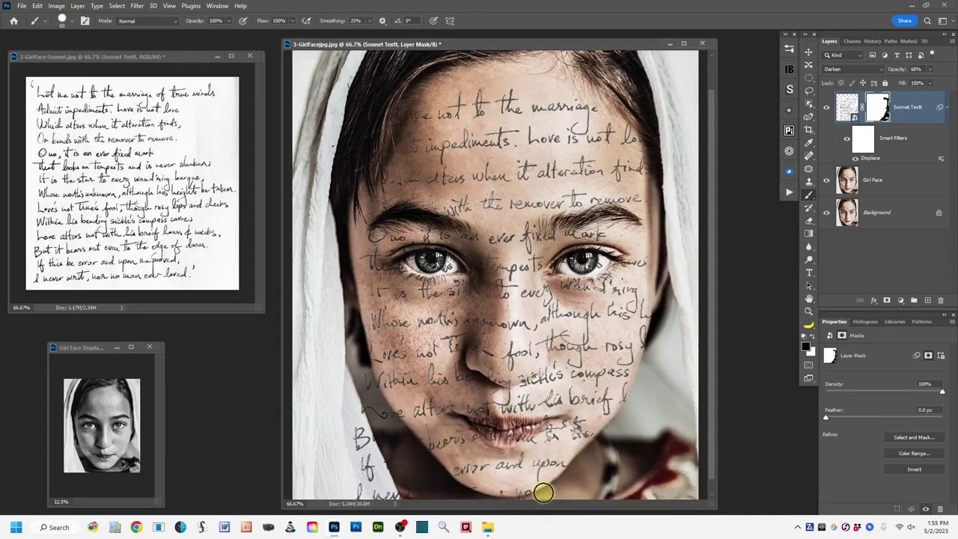
mouse_move(543, 491)
left_mouse_down()
mouse_move(467, 491)
mouse_move(506, 503)
mouse_move(460, 507)
mouse_move(333, 487)
mouse_move(429, 505)
mouse_move(411, 511)
mouse_move(361, 438)
mouse_move(386, 491)
mouse_move(348, 420)
mouse_move(396, 488)
mouse_move(384, 447)
mouse_move(343, 405)
mouse_move(408, 464)
mouse_move(373, 409)
mouse_move(411, 434)
mouse_move(414, 445)
mouse_move(370, 404)
mouse_move(359, 366)
mouse_move(371, 404)
mouse_move(360, 391)
mouse_move(355, 430)
mouse_move(335, 242)
mouse_move(355, 159)
mouse_move(373, 131)
mouse_move(367, 185)
mouse_move(411, 69)
mouse_move(468, 52)
mouse_move(428, 79)
mouse_move(374, 143)
mouse_move(376, 178)
mouse_move(391, 185)
mouse_move(344, 149)
mouse_move(321, 172)
mouse_move(335, 123)
mouse_move(313, 207)
mouse_move(327, 125)
mouse_move(305, 154)
left_mouse_up()
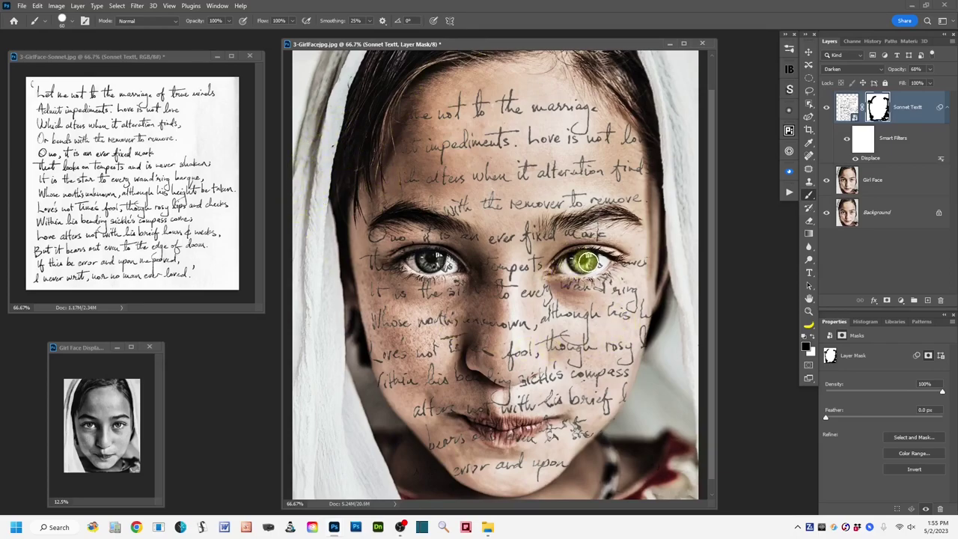
Step: Mask the handwriting off the eyes, brow gap, lips and remaining edge spots with a 30 px brush, restoring overpainted letters below the eye in white
mouse_move(586, 261)
left_mouse_down()
mouse_move(645, 285)
mouse_move(632, 277)
mouse_move(607, 293)
mouse_move(568, 293)
mouse_move(611, 293)
mouse_move(550, 297)
mouse_move(404, 266)
mouse_move(451, 262)
mouse_move(473, 240)
mouse_move(433, 323)
mouse_move(477, 328)
mouse_move(441, 358)
mouse_move(419, 358)
mouse_move(404, 317)
mouse_move(459, 359)
mouse_move(456, 283)
mouse_move(479, 300)
mouse_move(449, 298)
left_mouse_up()
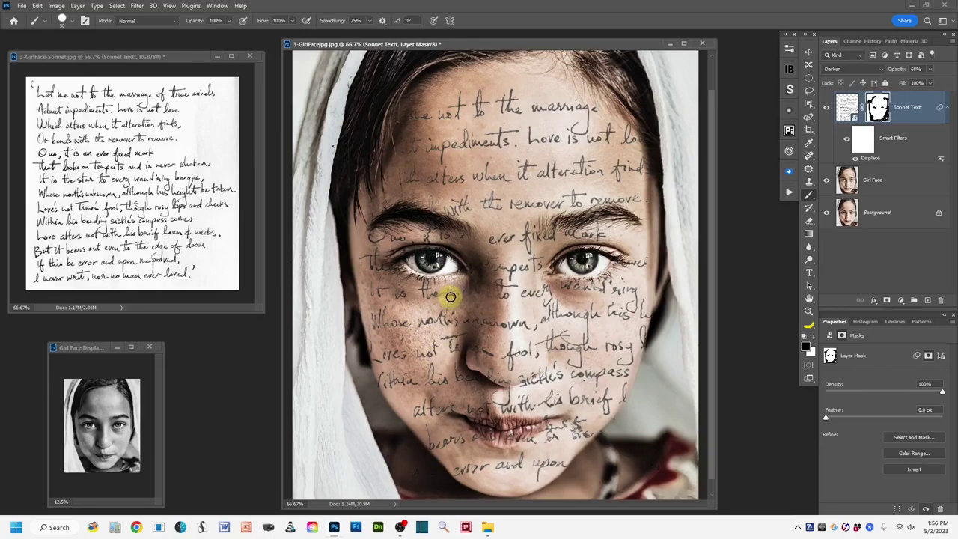
key("x")
mouse_move(455, 292)
left_mouse_down()
mouse_move(466, 286)
mouse_move(454, 299)
mouse_move(459, 307)
left_mouse_up()
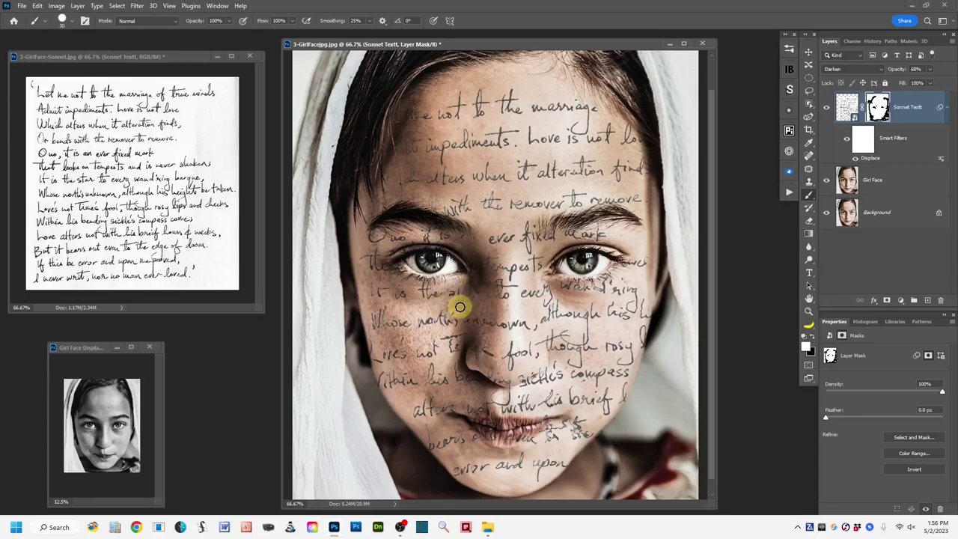
key("x")
mouse_move(537, 483)
left_mouse_down()
mouse_move(470, 425)
mouse_move(502, 419)
mouse_move(477, 424)
mouse_move(513, 439)
mouse_move(471, 434)
mouse_move(534, 426)
mouse_move(514, 438)
mouse_move(553, 422)
mouse_move(524, 440)
mouse_move(565, 419)
mouse_move(535, 443)
mouse_move(472, 422)
mouse_move(496, 425)
mouse_move(470, 432)
mouse_move(483, 442)
mouse_move(454, 410)
mouse_move(469, 427)
mouse_move(521, 434)
mouse_move(550, 418)
mouse_move(481, 425)
mouse_move(537, 426)
mouse_move(492, 432)
mouse_move(647, 449)
mouse_move(675, 408)
left_mouse_up()
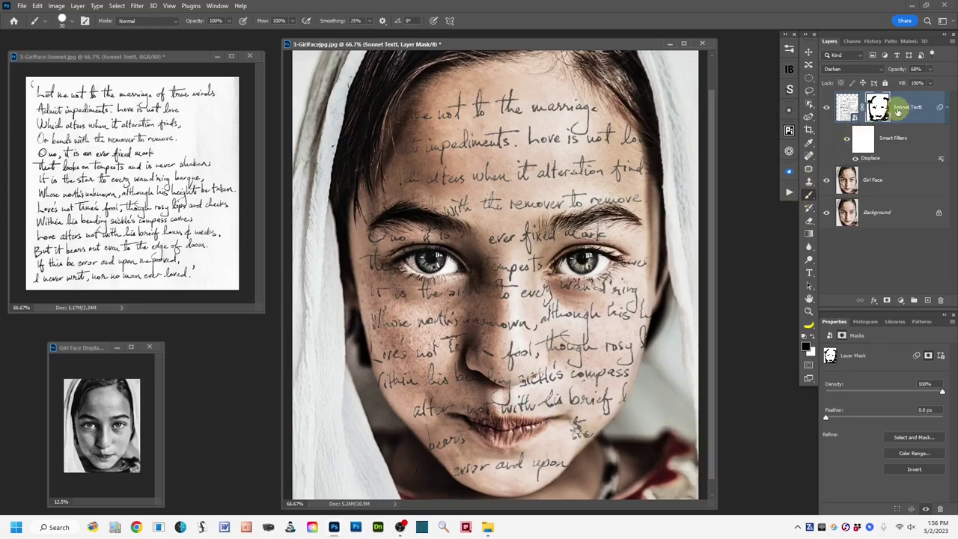
Step: Examine the sonnet's layer mask on its own and compare the composite with only the Background layer visible
left_click(879, 108, "alt")
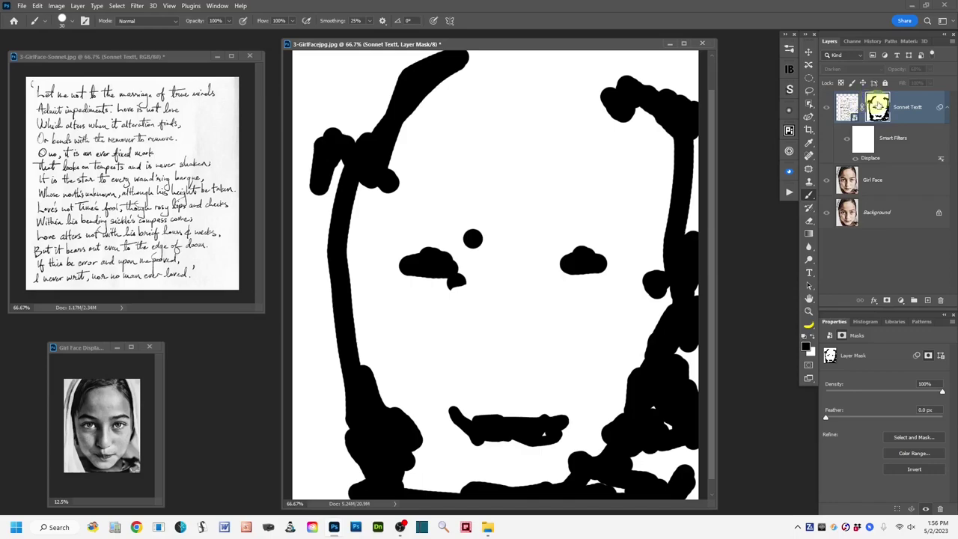
left_click(877, 105, "alt")
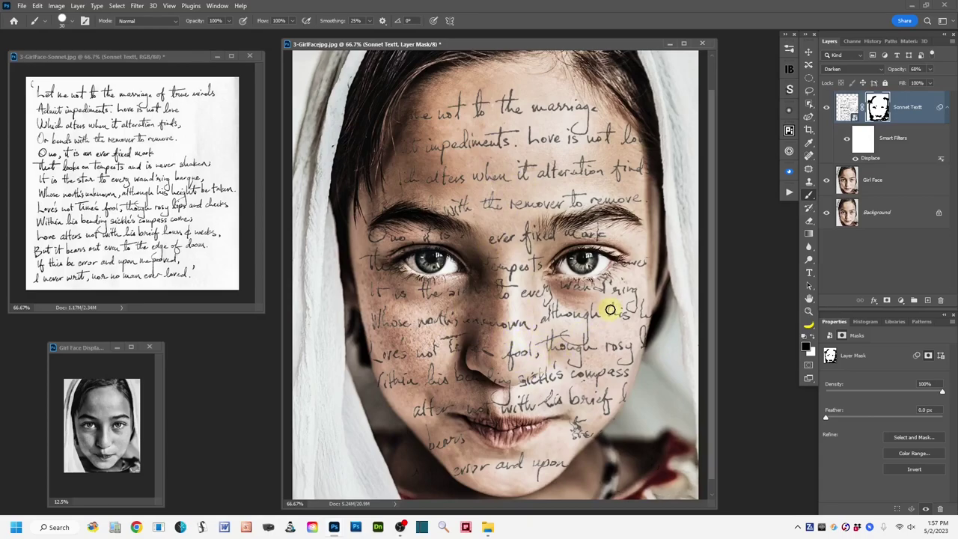
left_click(809, 91)
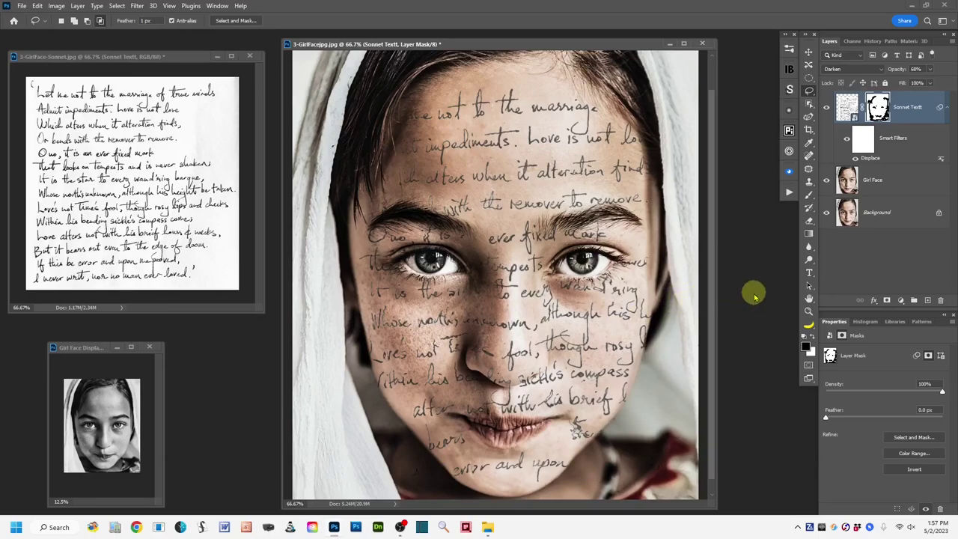
left_click(826, 212, "alt")
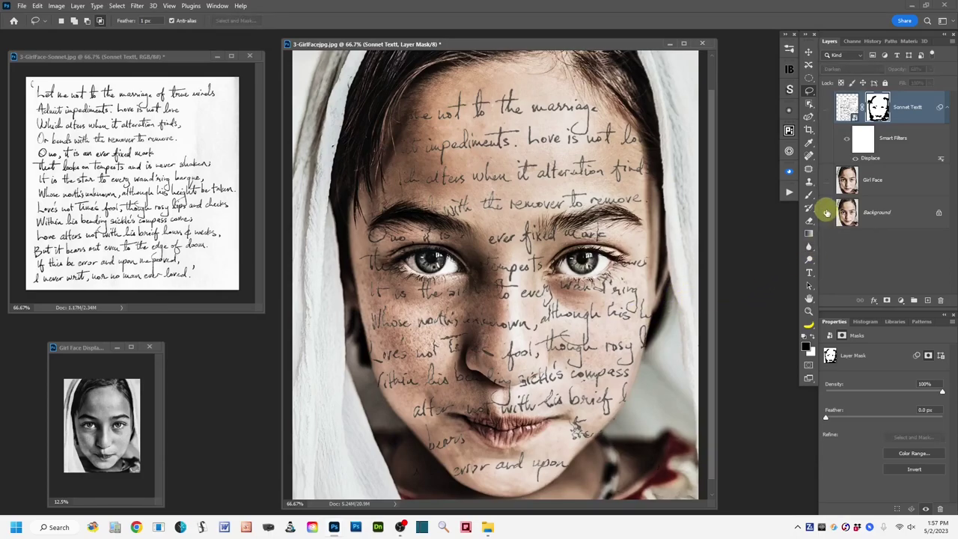
left_click(826, 212, "alt")
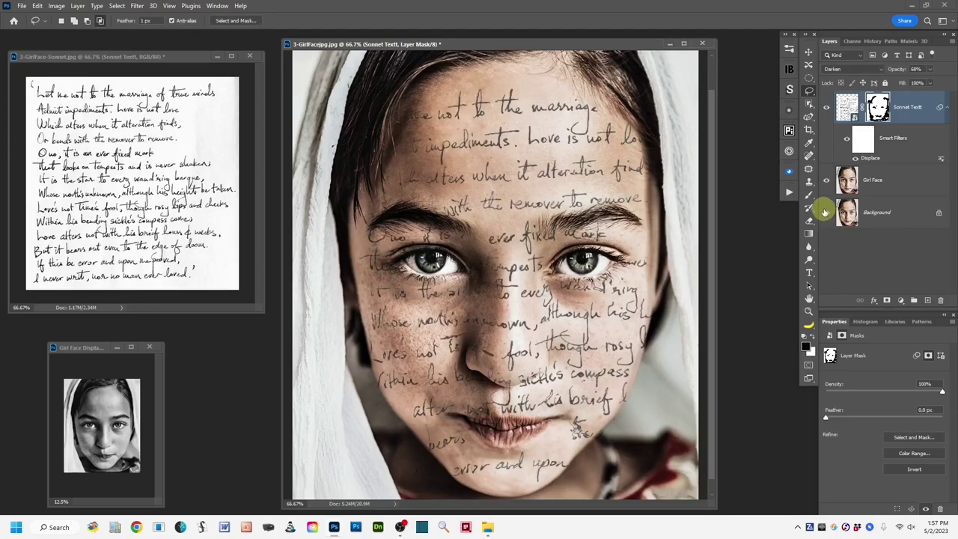
left_click(824, 213, "alt")
left_click(824, 212, "alt")
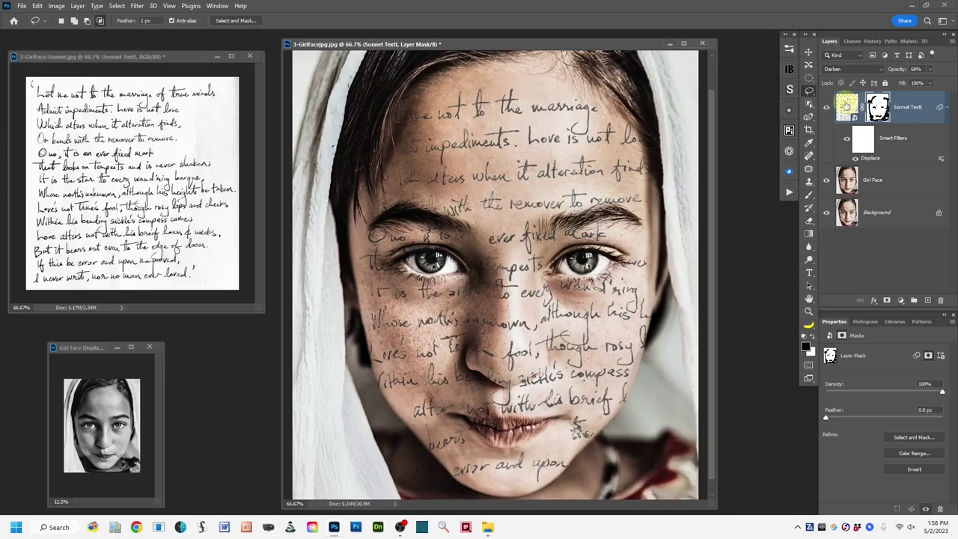
Step: Target the sonnet's smart object instead of its mask and start Puppet Warp on it
left_click(846, 107)
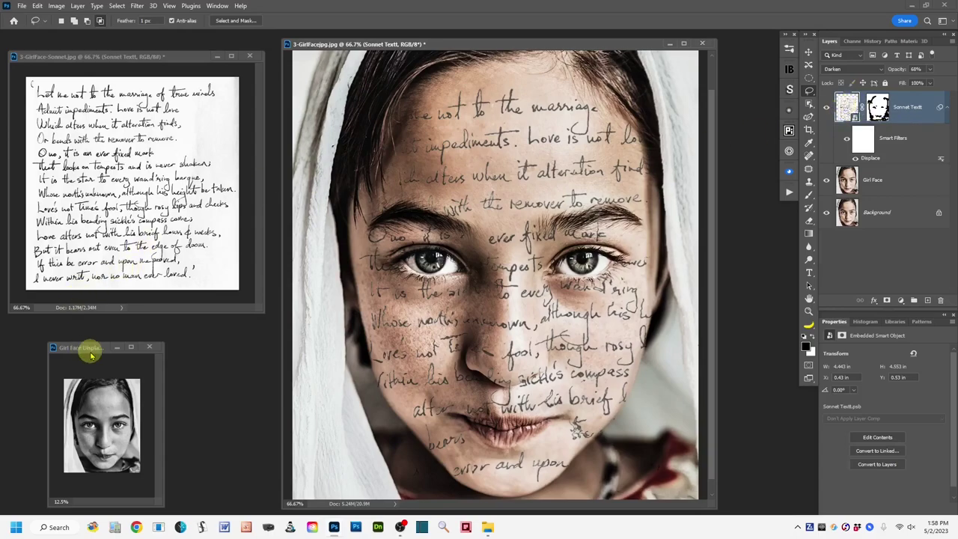
left_click_drag(91, 354, 112, 334)
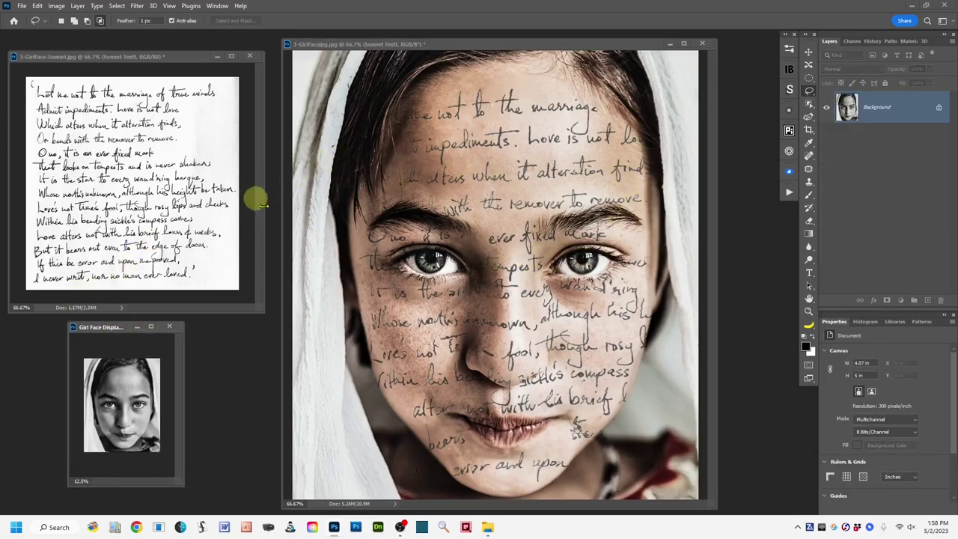
left_click(475, 42)
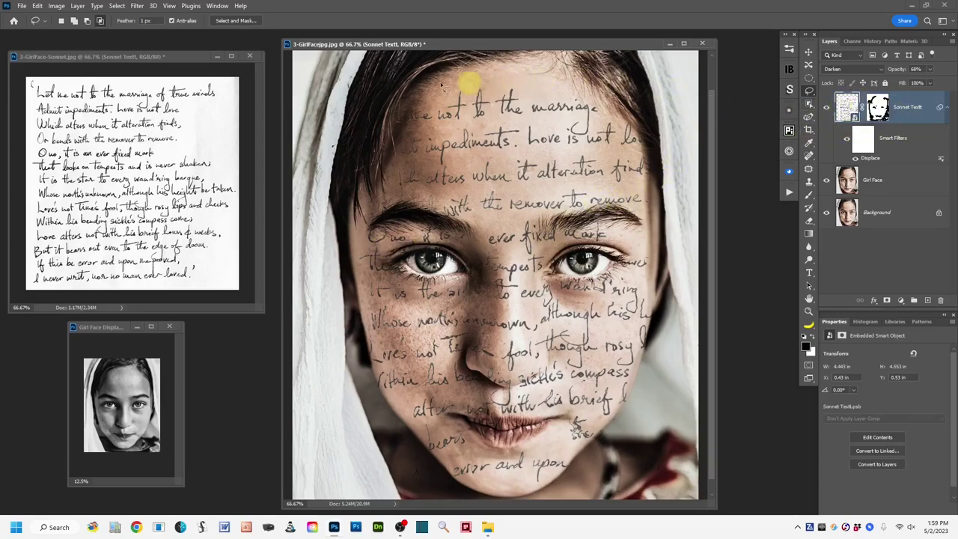
left_click(37, 6)
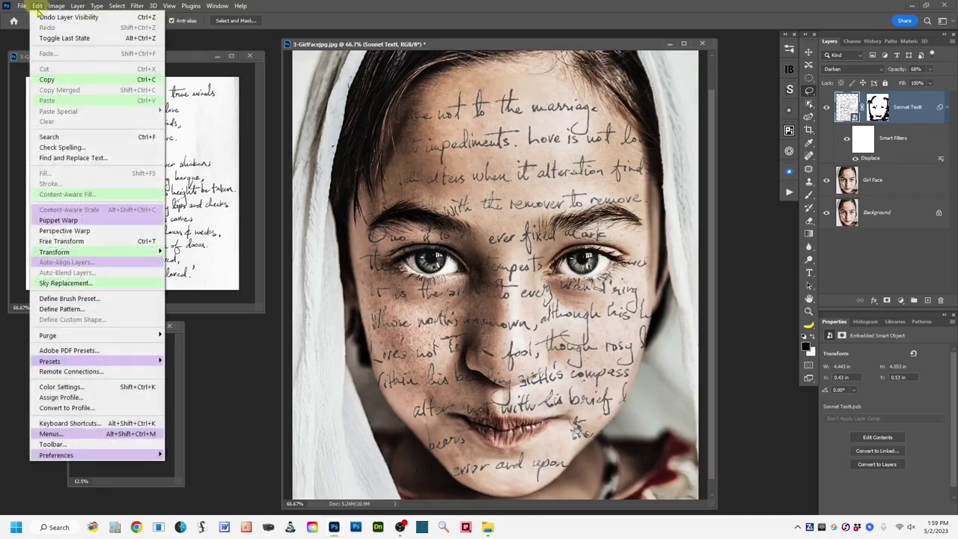
left_click(139, 220)
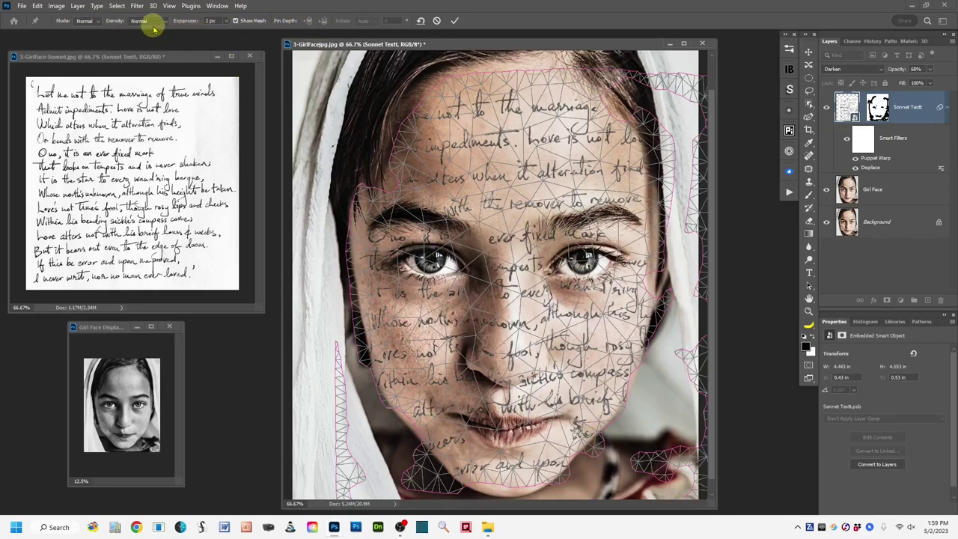
left_click(254, 21)
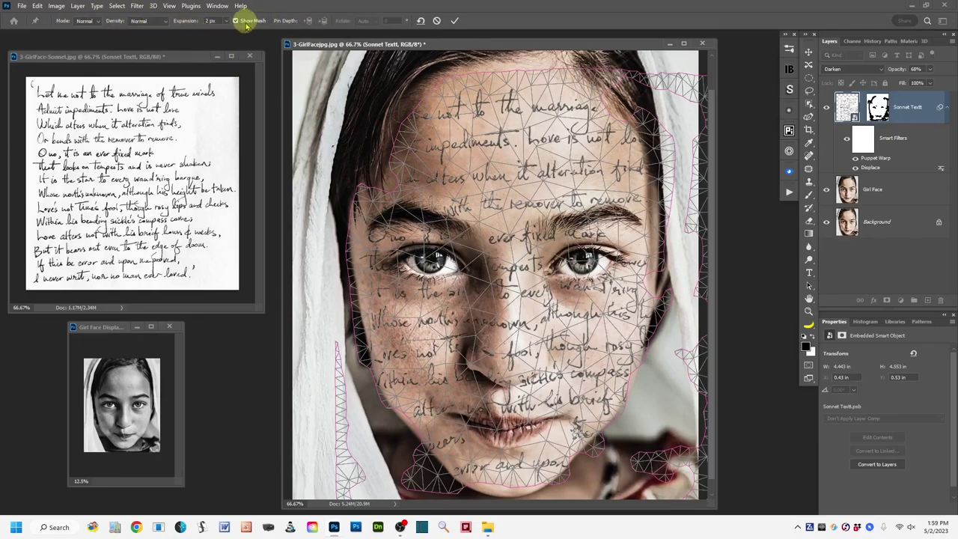
left_click(236, 21)
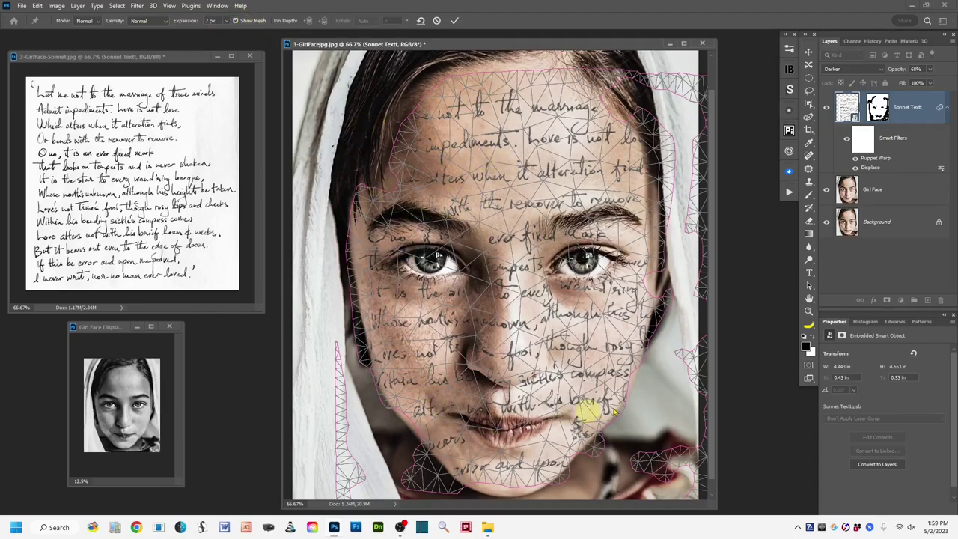
key("h")
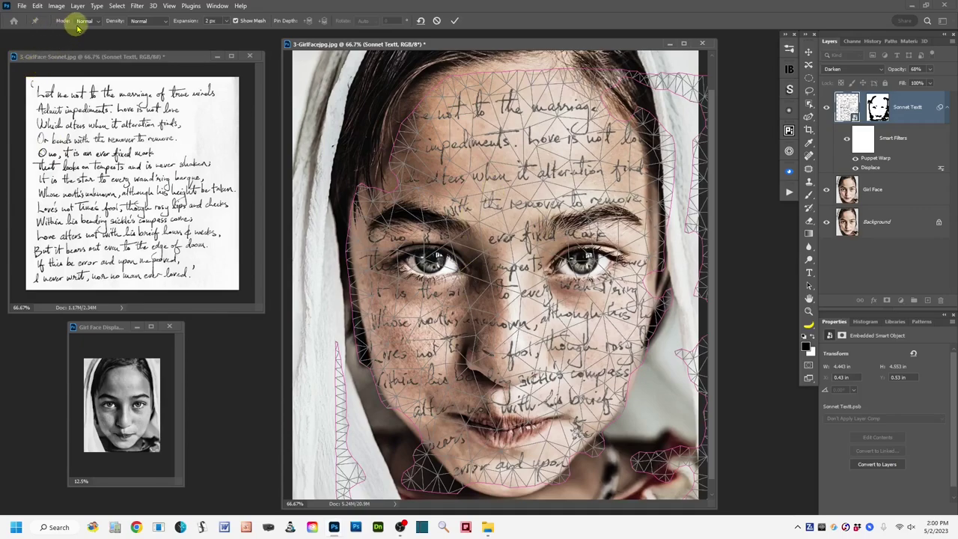
key("h")
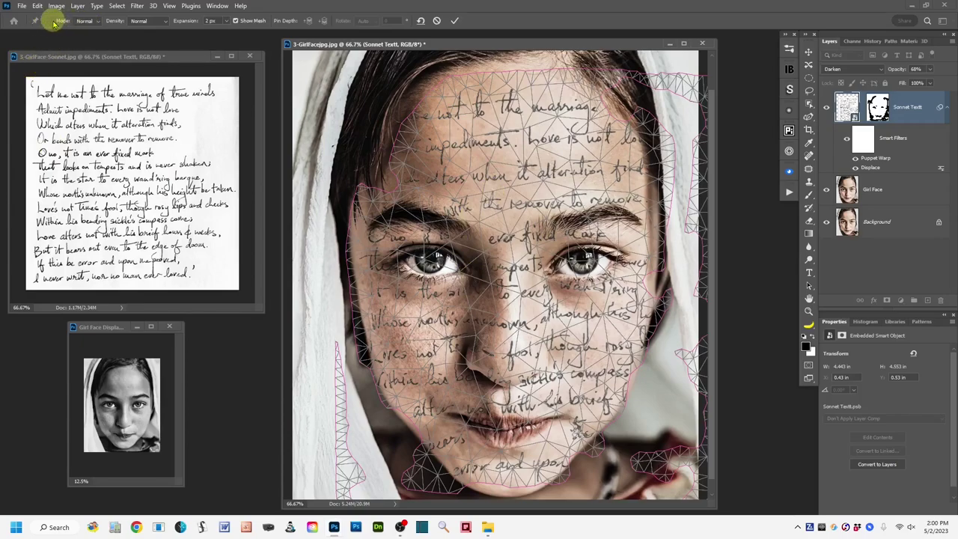
key("h")
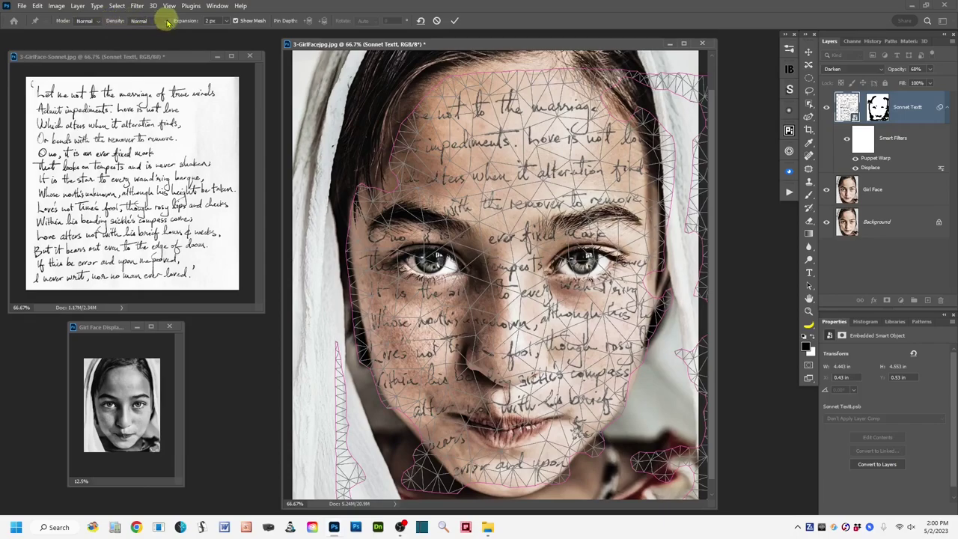
key("h")
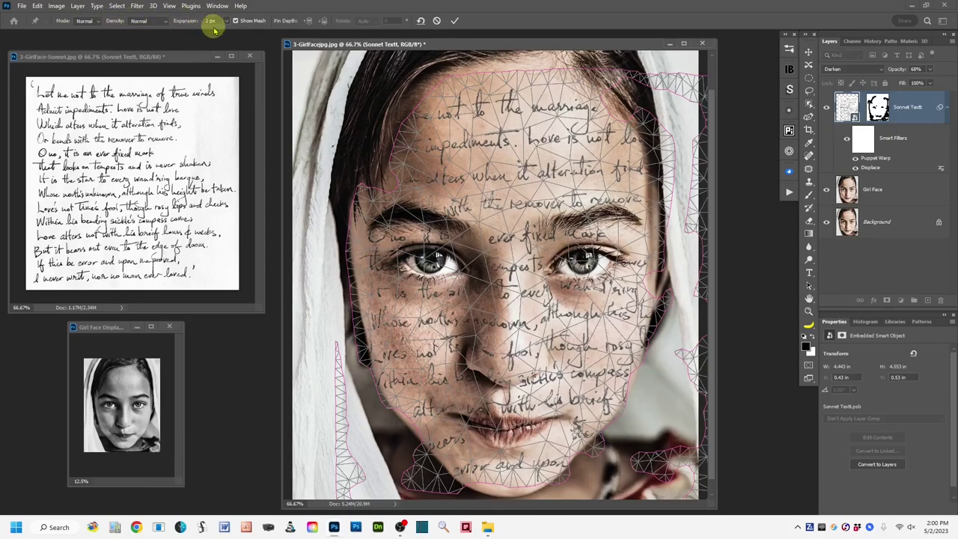
key("h")
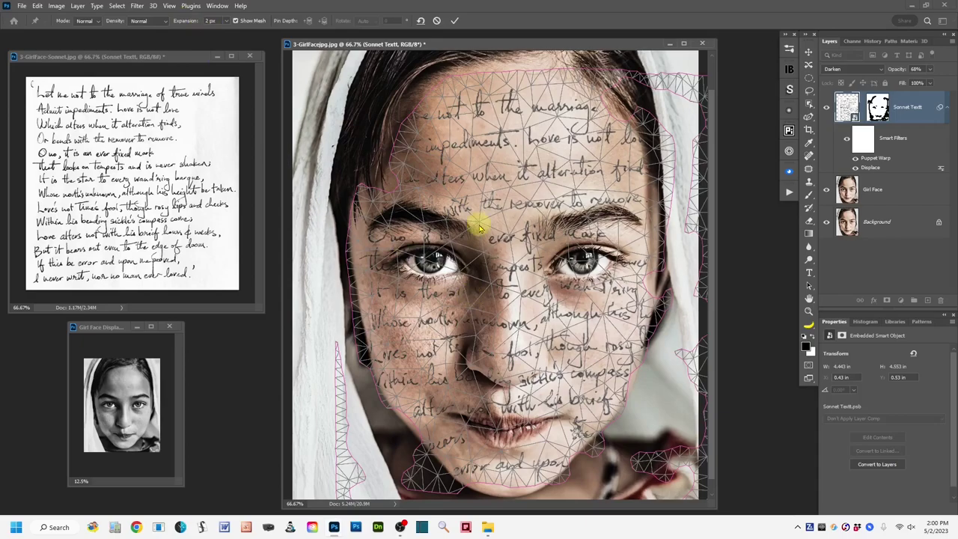
key("h")
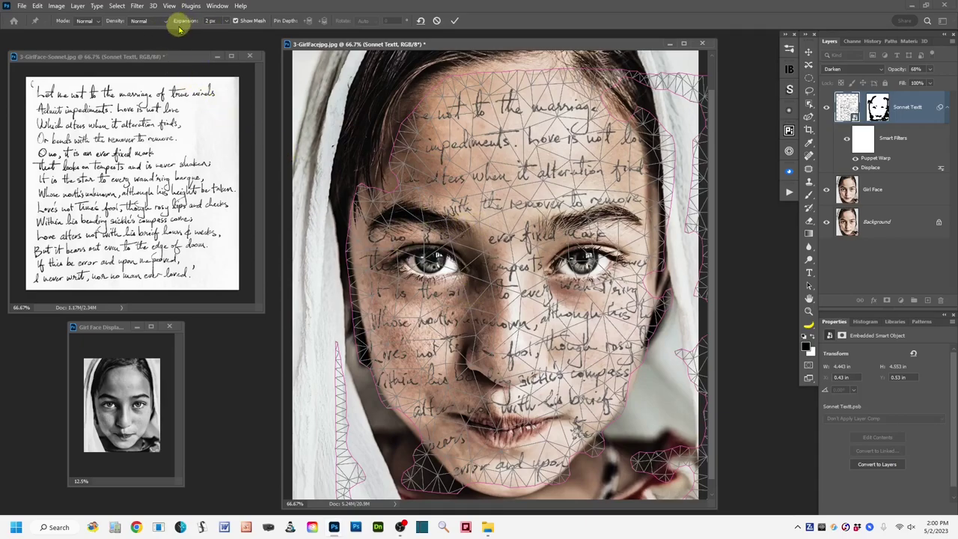
key("h")
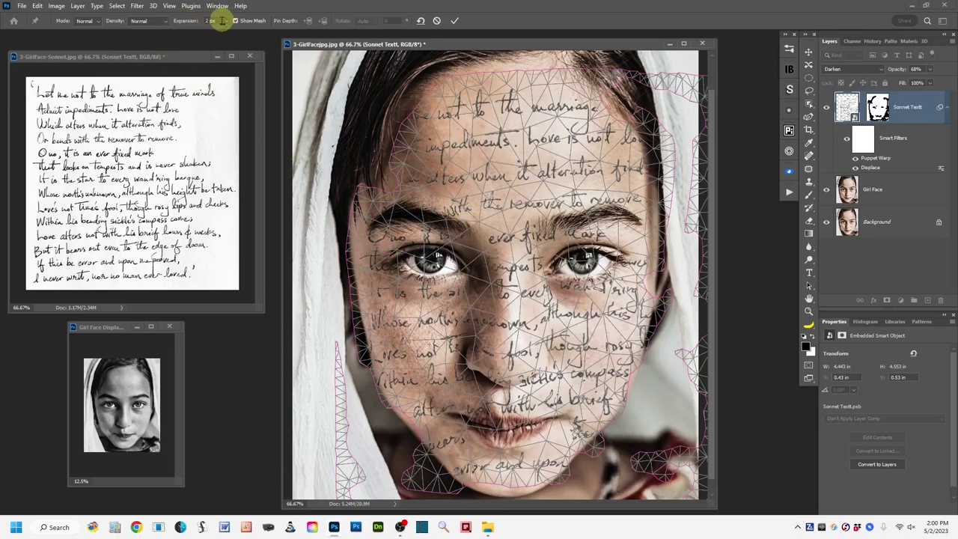
key("h")
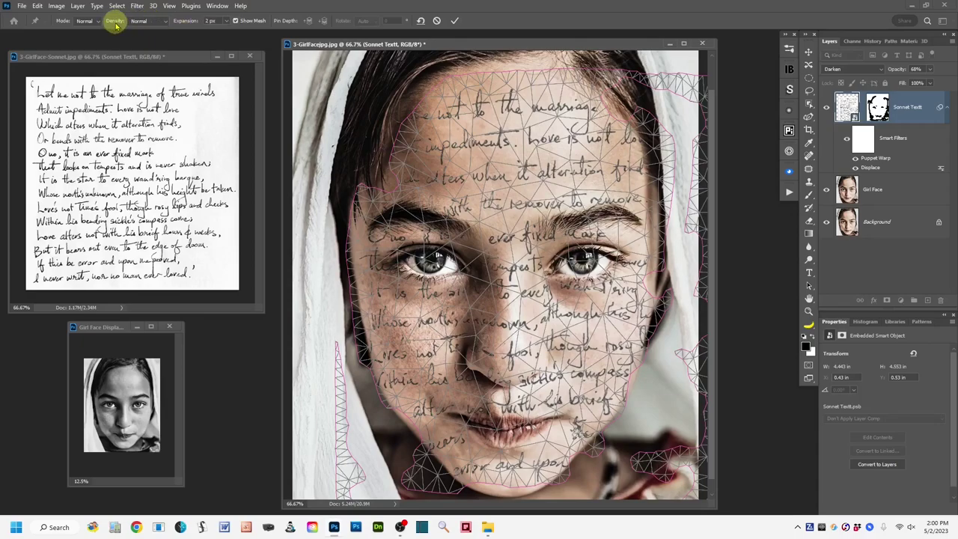
key("h")
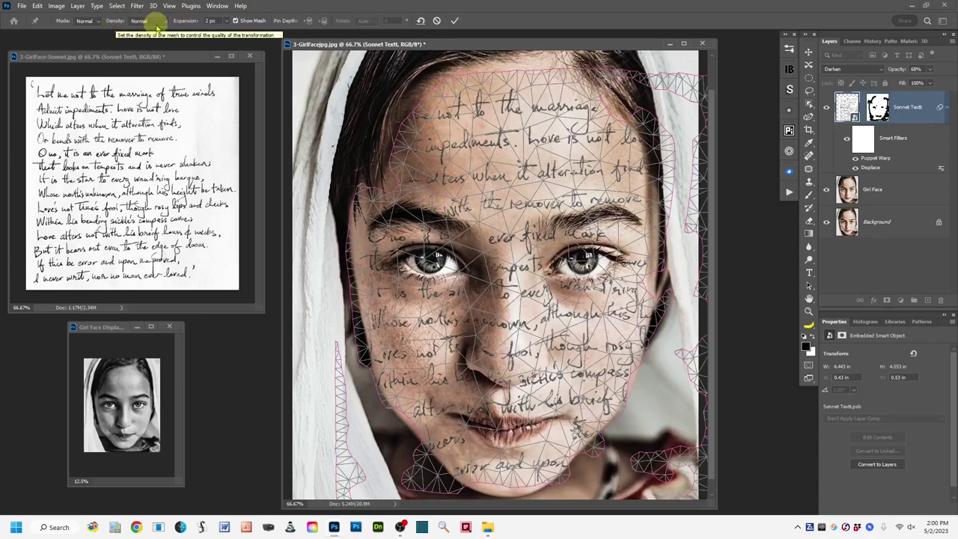
Step: Keep the Puppet Warp mesh density at Normal after checking the available density options
key("h")
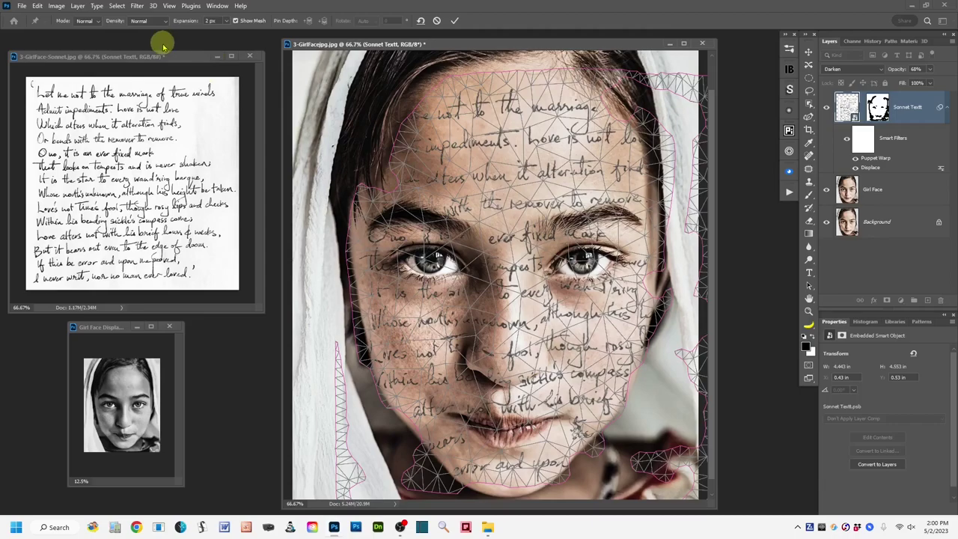
key("h")
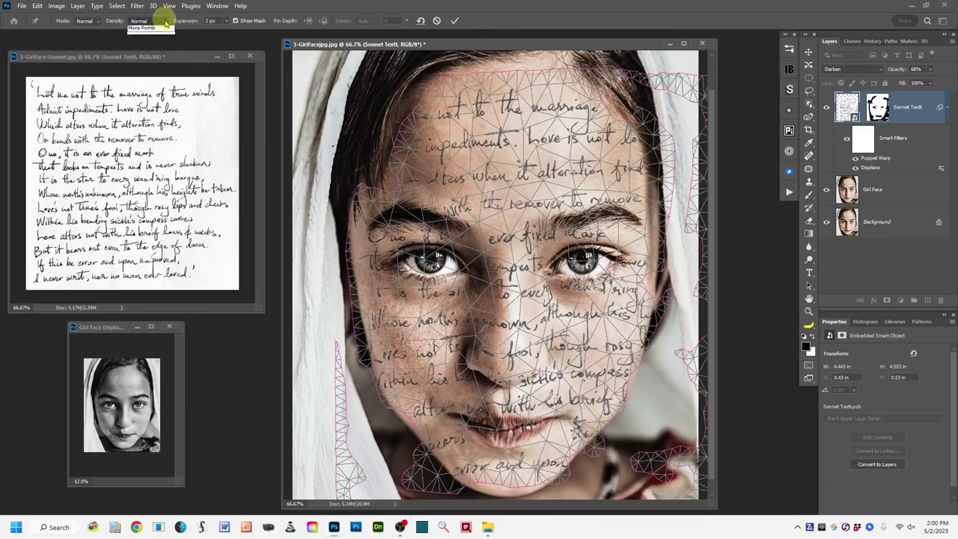
left_click(163, 21)
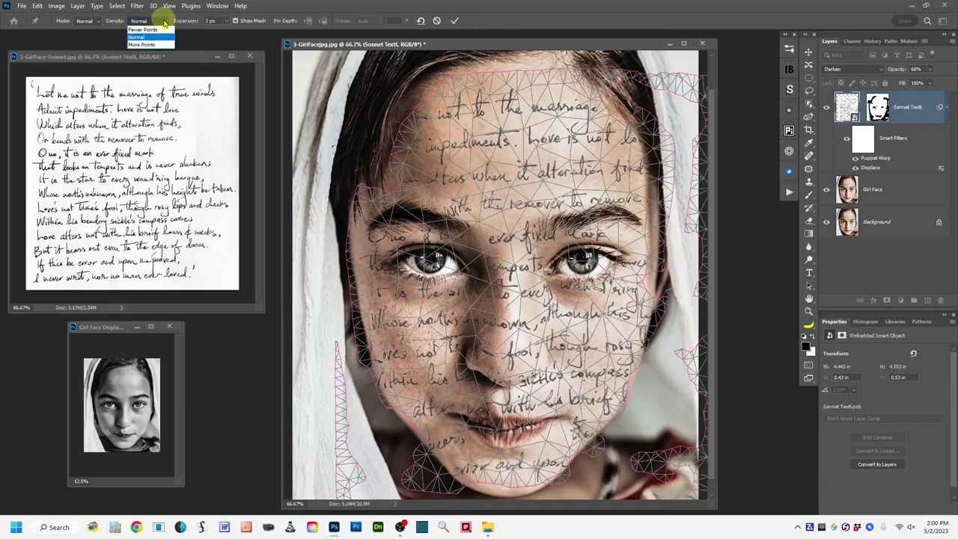
key("h")
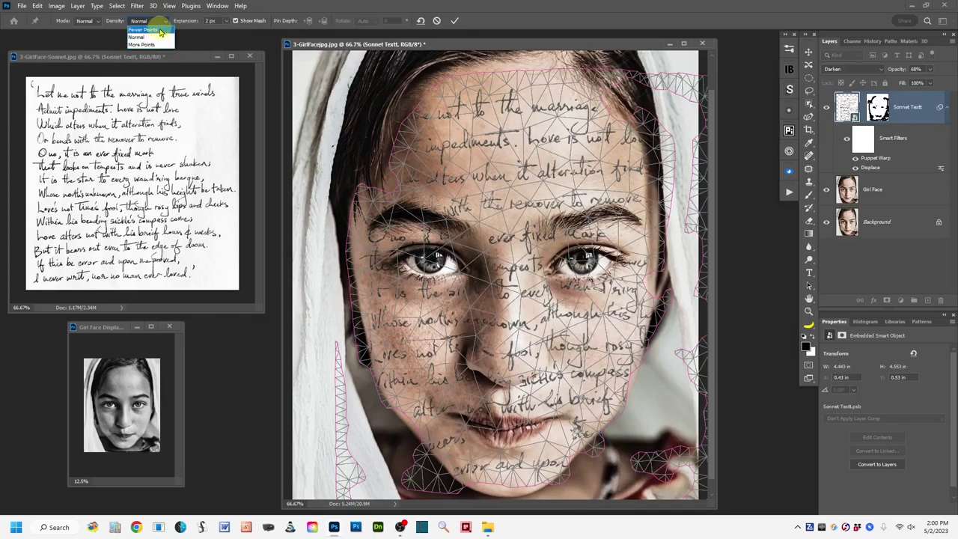
key("h")
left_click(141, 36)
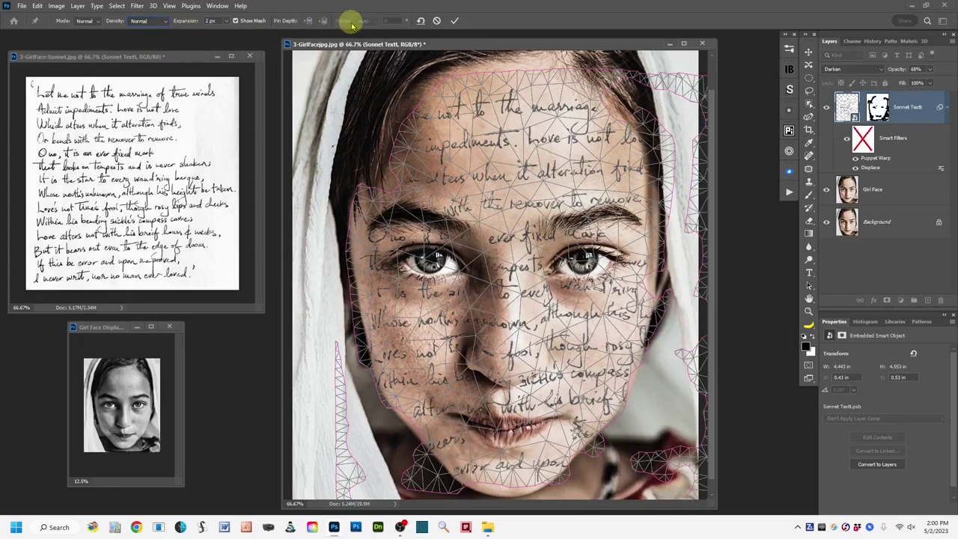
key("h")
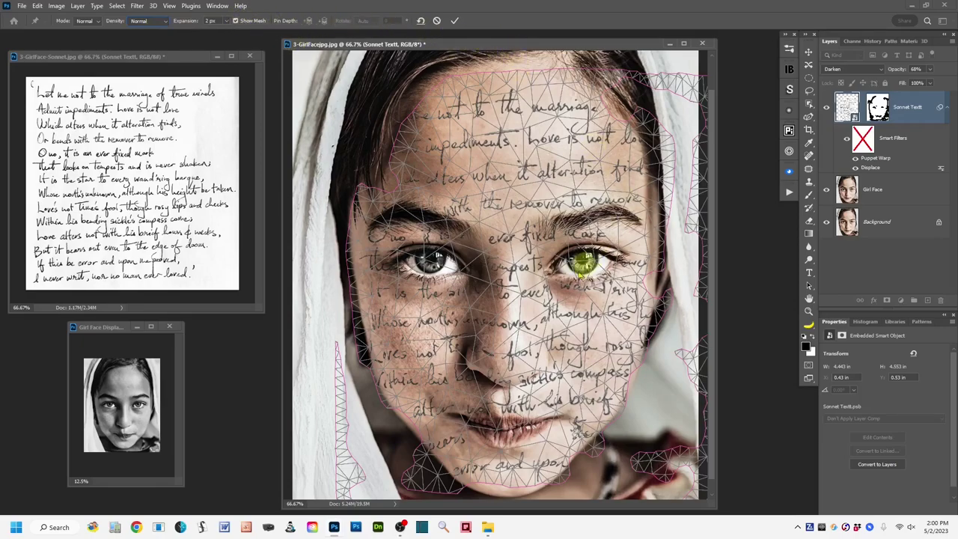
key("h")
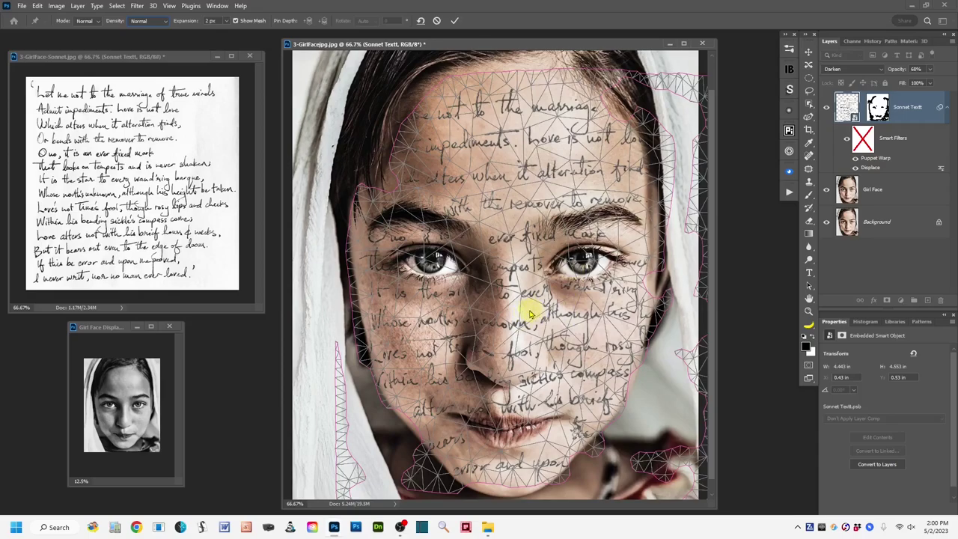
key("h")
key("h")
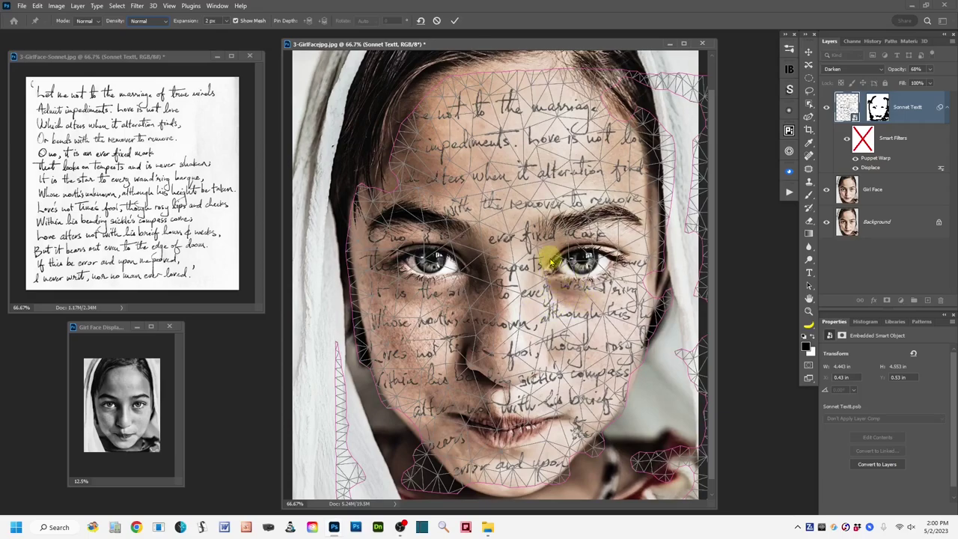
key("h")
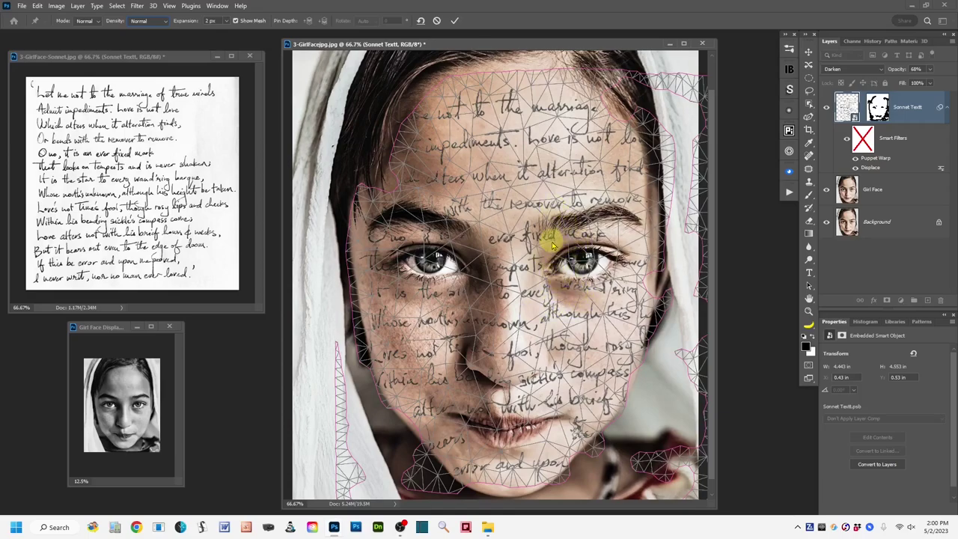
key("h")
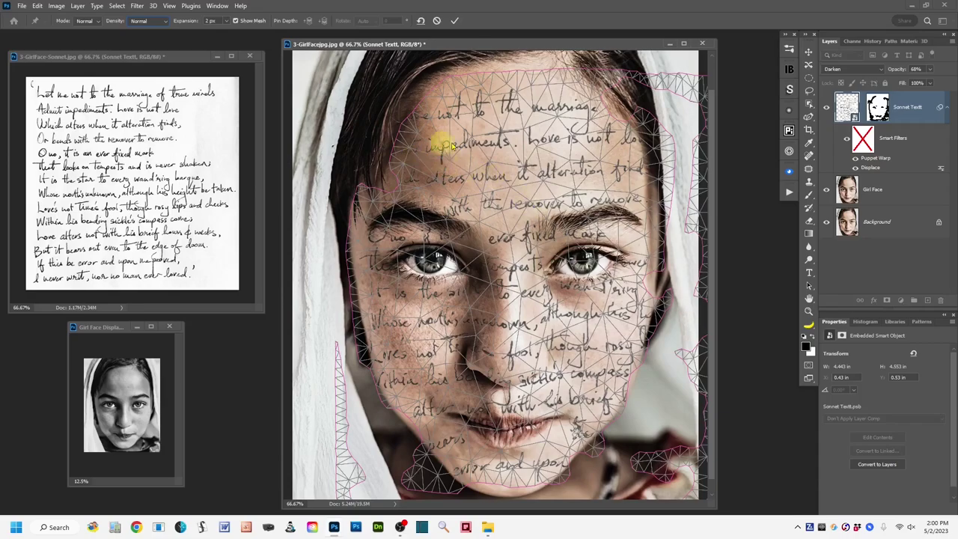
key("h")
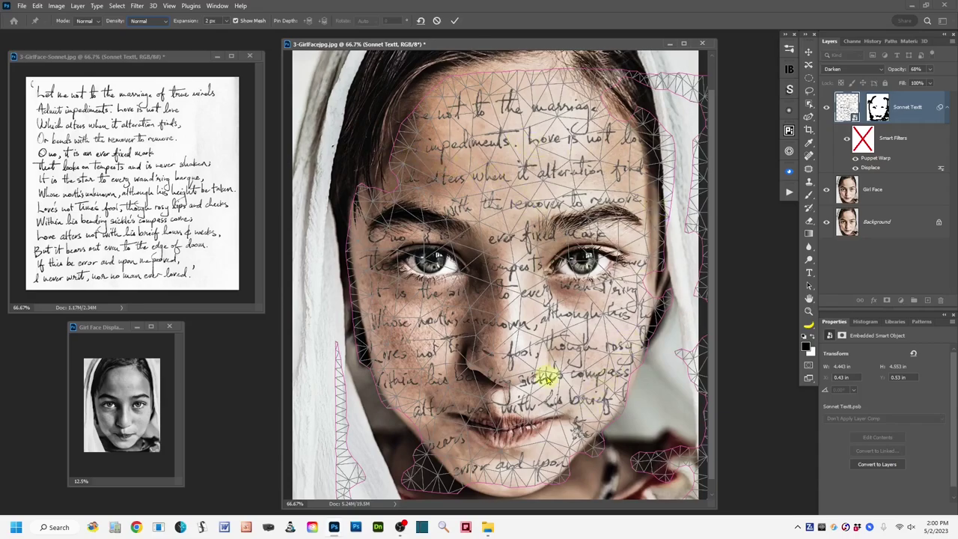
key("h")
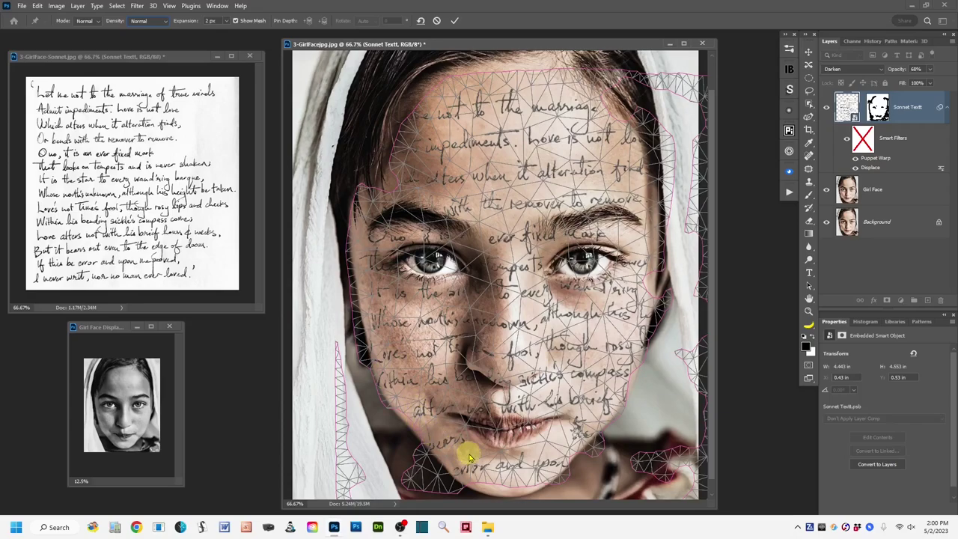
key("h")
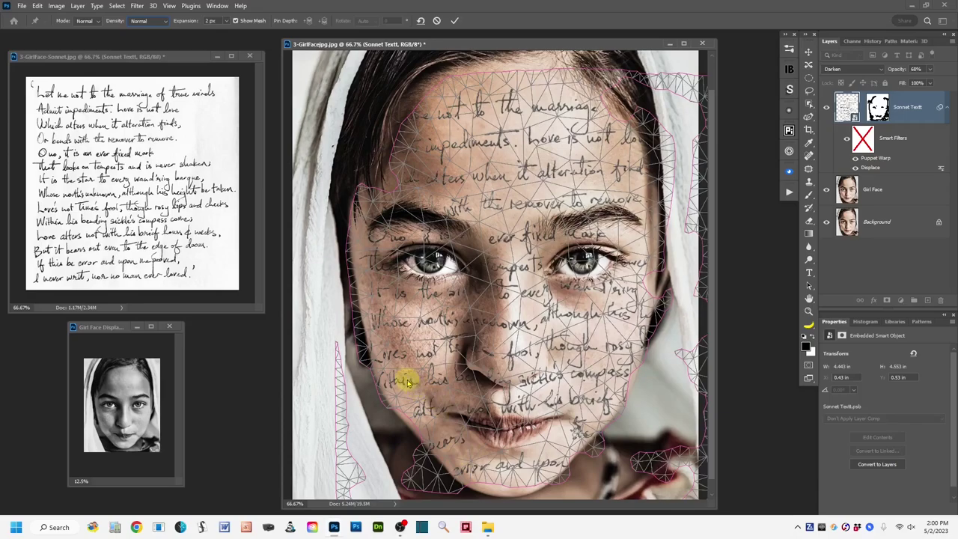
key("h")
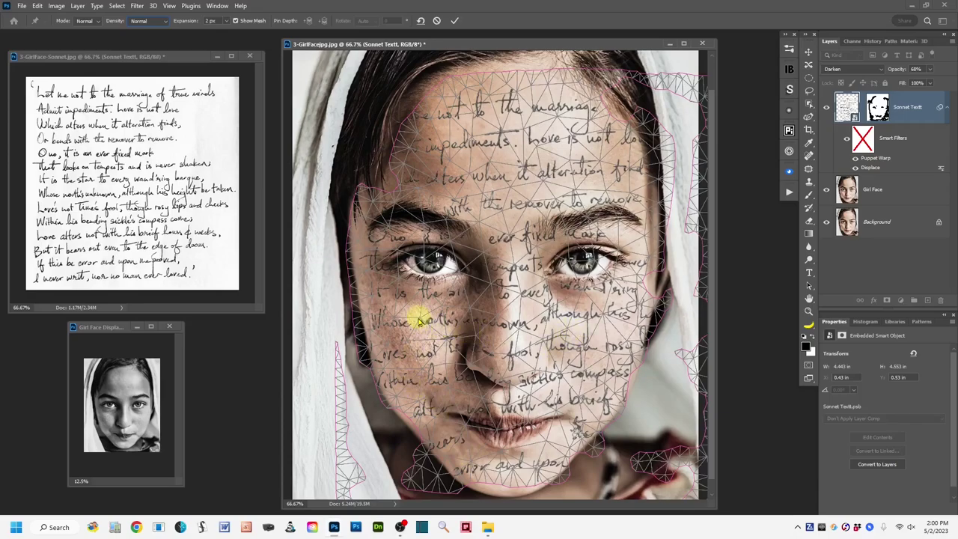
Step: Place Puppet Warp pins on the cheek below the left-hand eye and on both pupils to anchor the handwriting
key("h")
key("h")
left_click(435, 256)
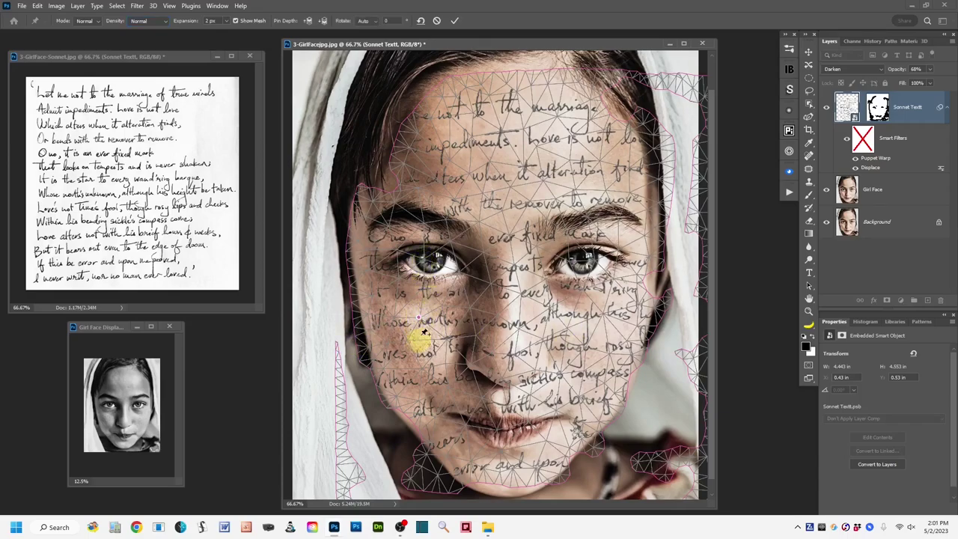
key("h")
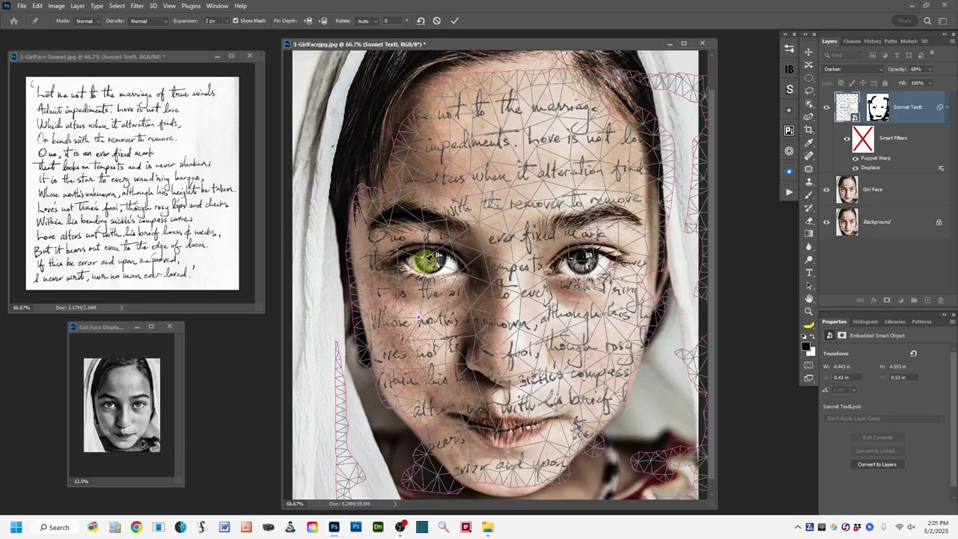
key("h")
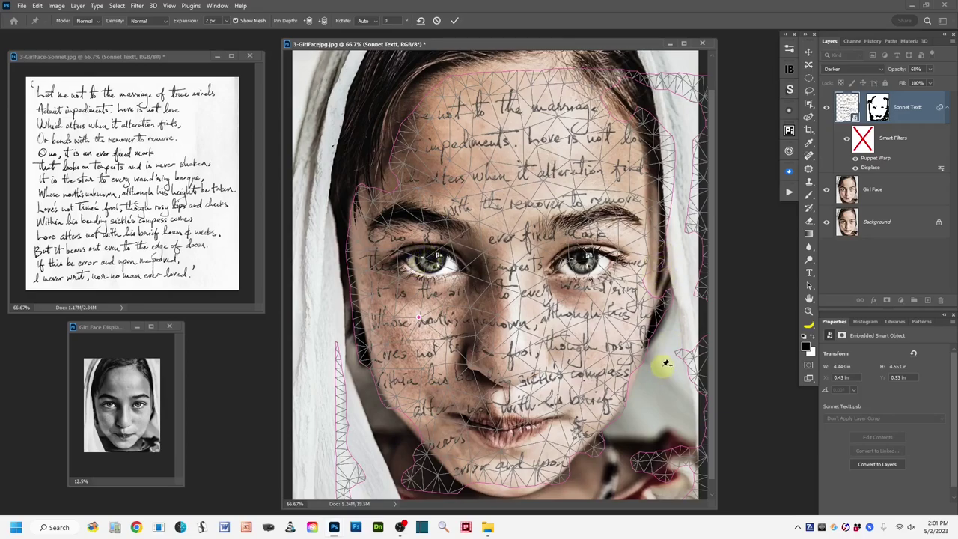
key("h")
key("h")
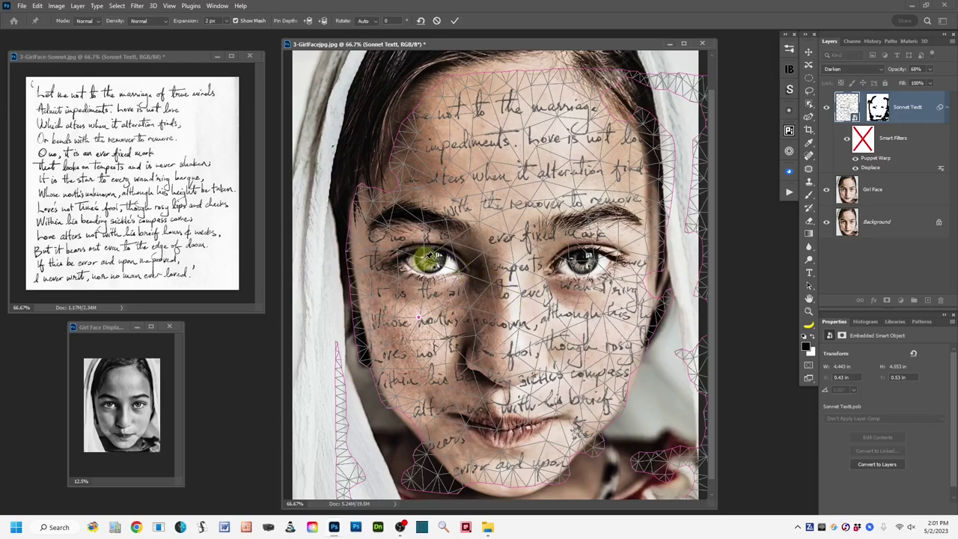
key("h")
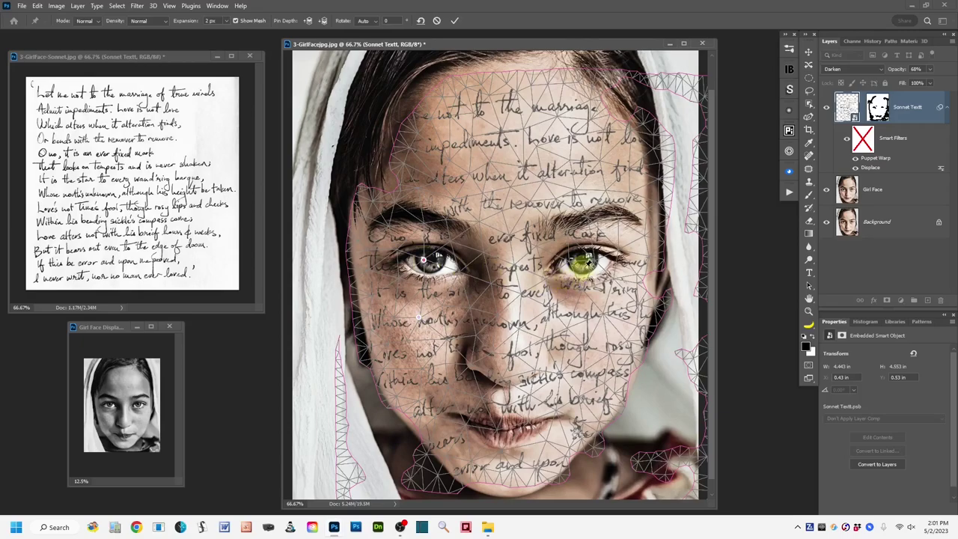
key("h")
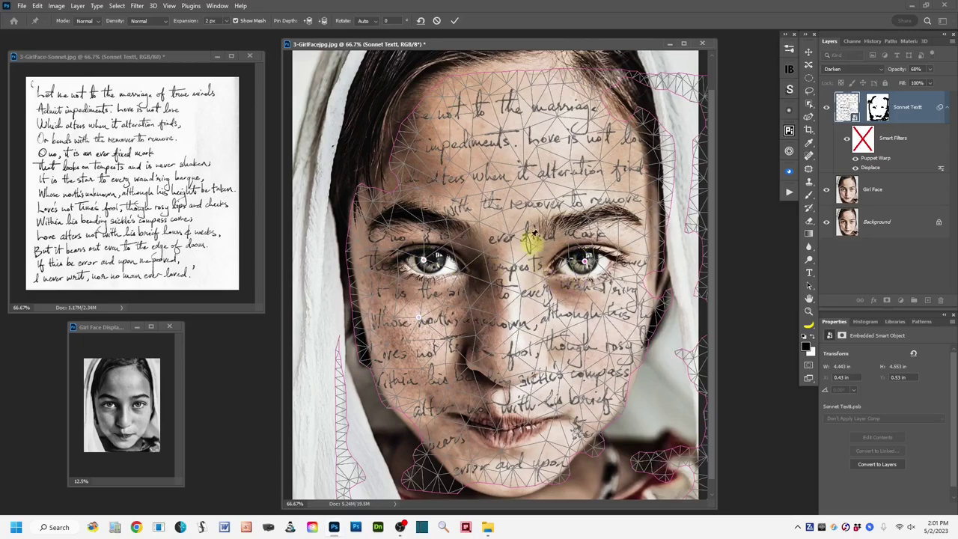
key("h")
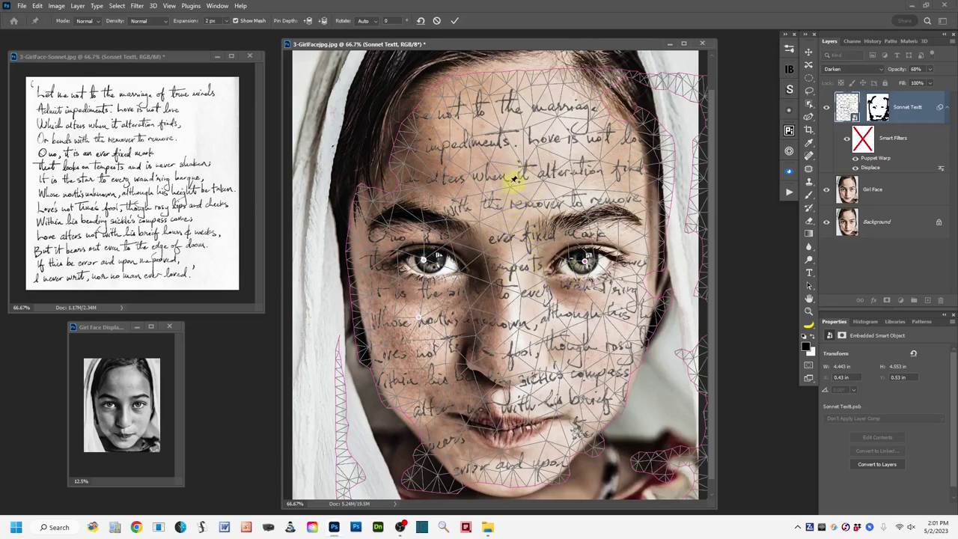
Step: Add anchoring pins on the lower forehead, nose bridge and tip, upper lip, both lower cheeks, both eyebrows and the right-hand cheek
left_click(512, 184)
left_click(522, 292)
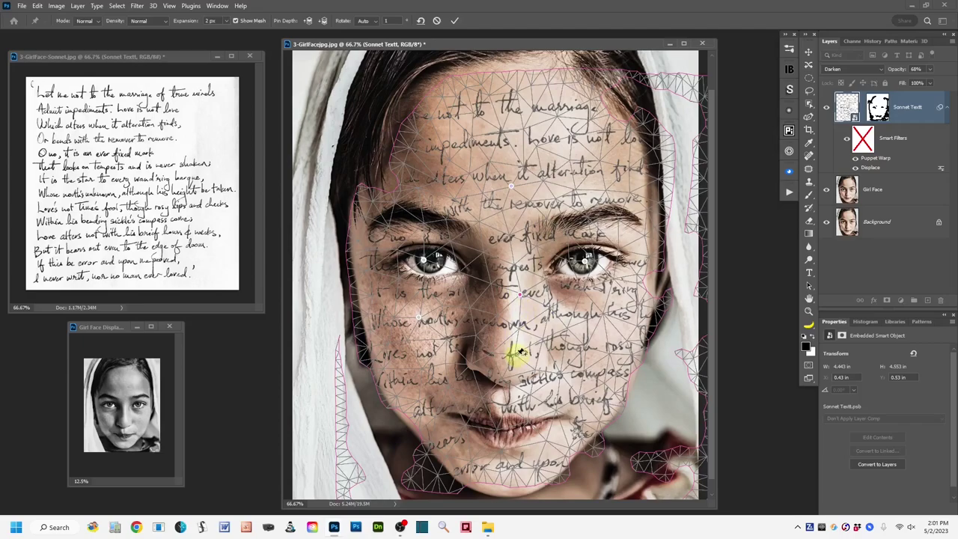
left_click(514, 352)
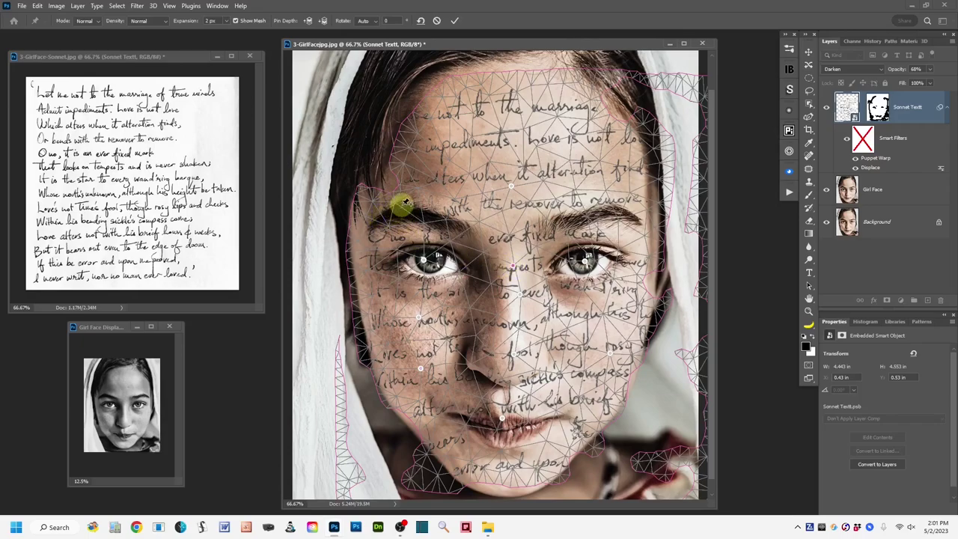
left_click(400, 205)
left_click(620, 214)
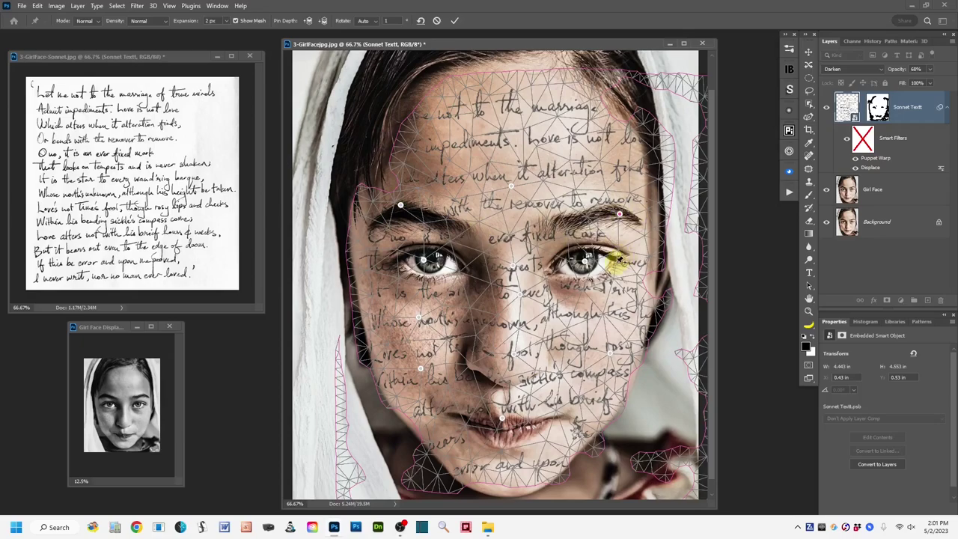
left_click(604, 313)
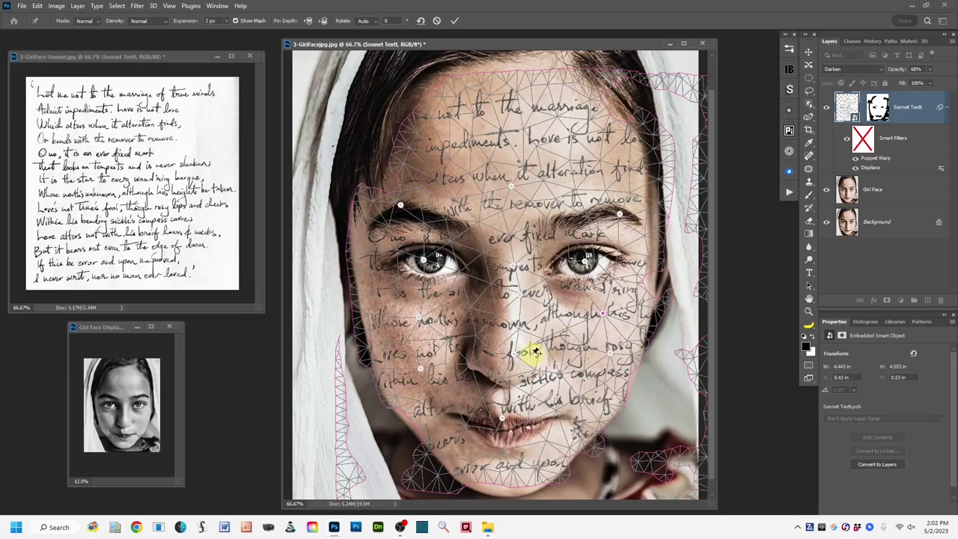
Step: Shift the nose-tip pin slightly so the handwriting around "fool" bends with the contour of the nose
key("h")
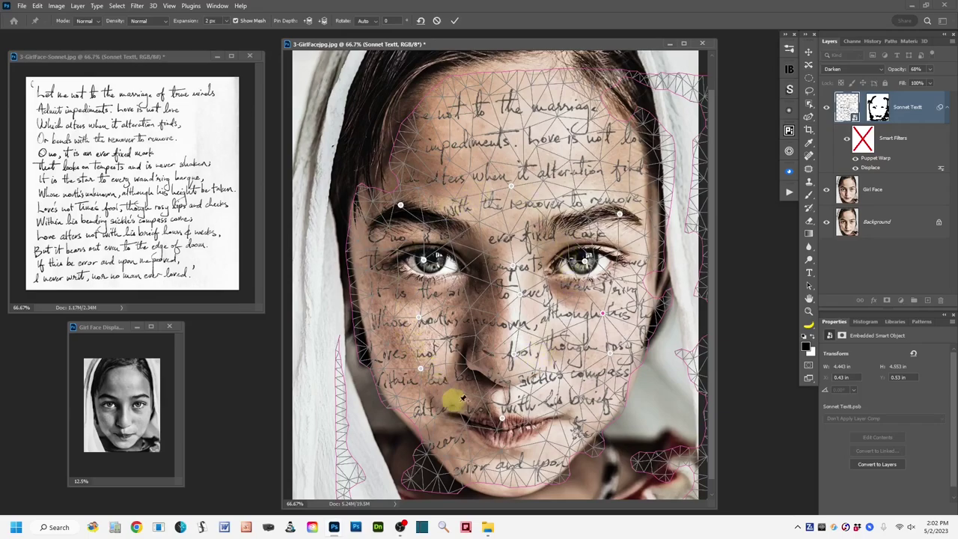
key("h")
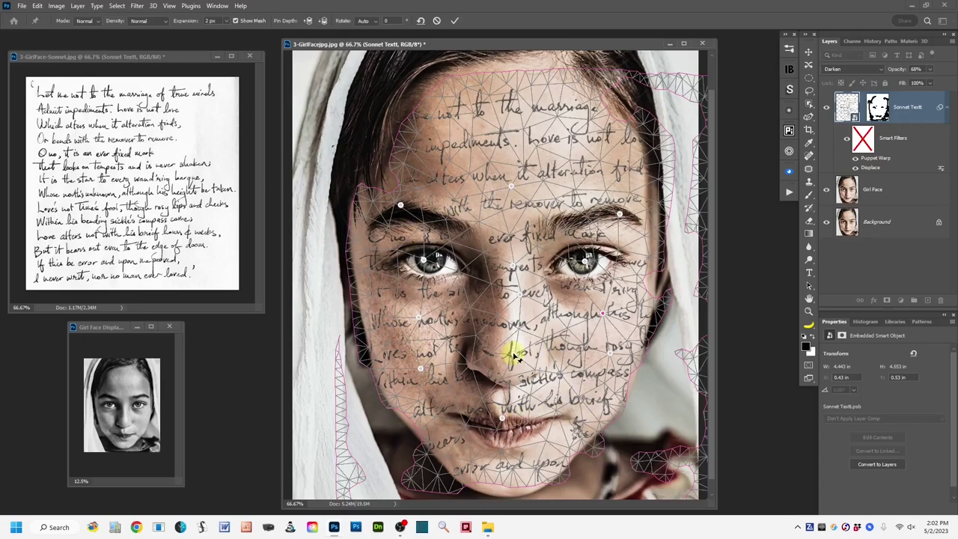
key("h")
key("h")
key("h")
key("h")
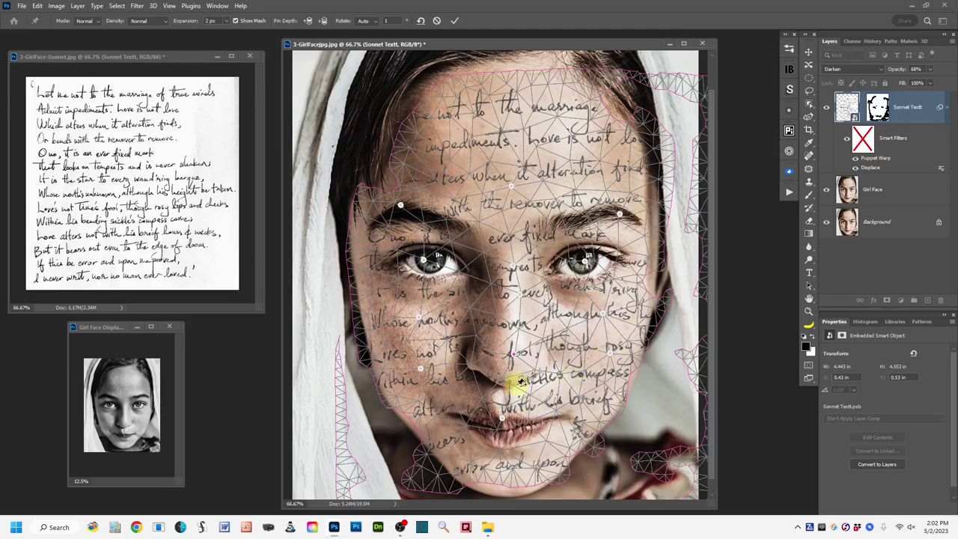
key("h")
key("h")
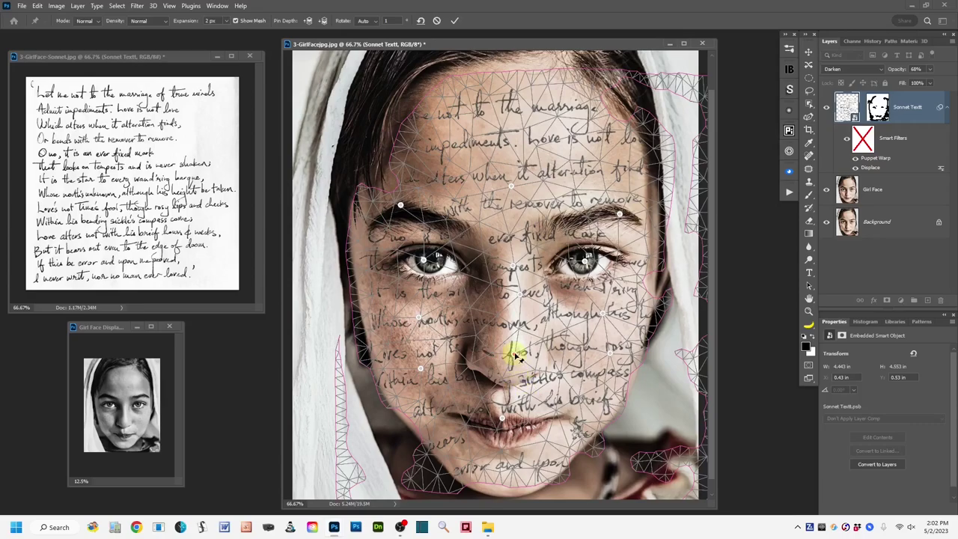
key("h")
key("h")
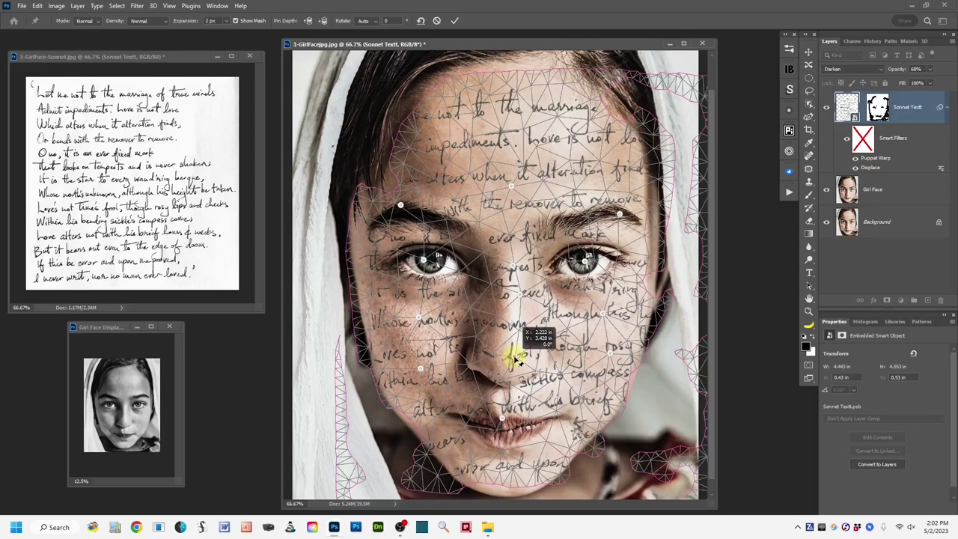
Step: Fine-tune the handwriting around "fool" at the nose tip and place a Puppet Warp pin beside the nose just before "though"
key("h")
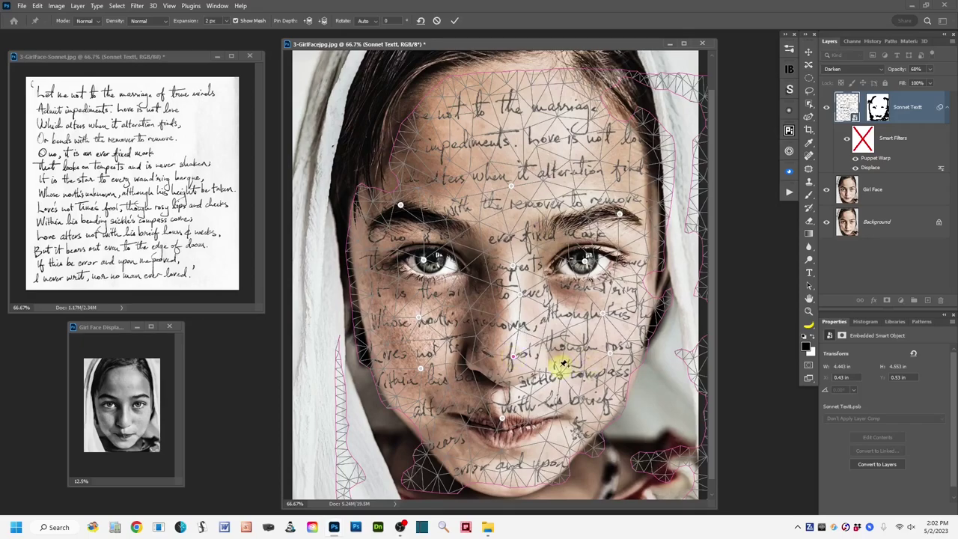
key("h")
key("h")
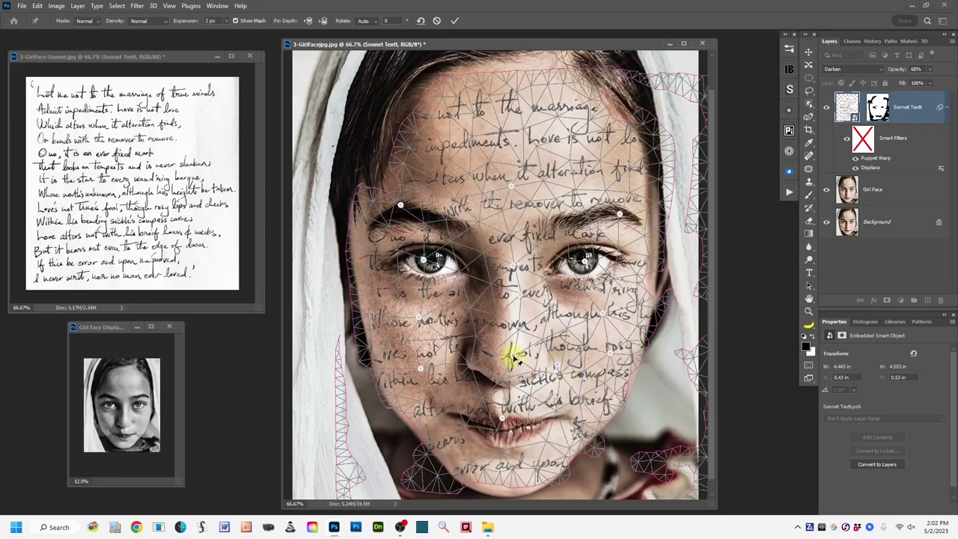
key("h")
key("h")
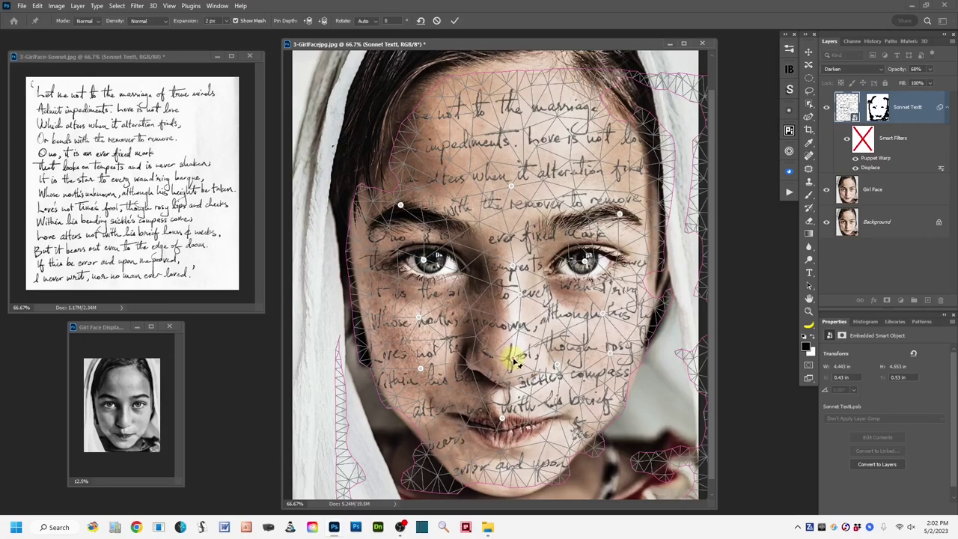
key("h")
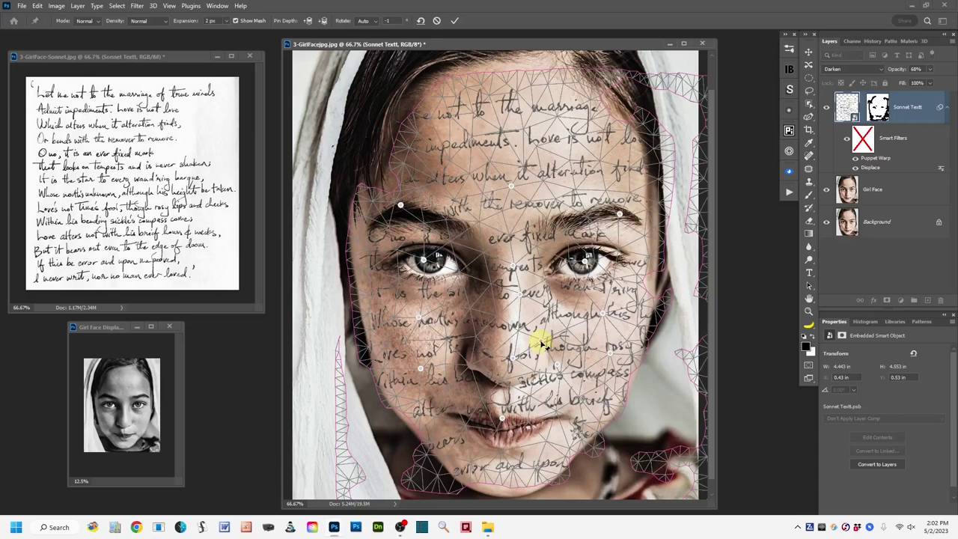
key("h")
key("h")
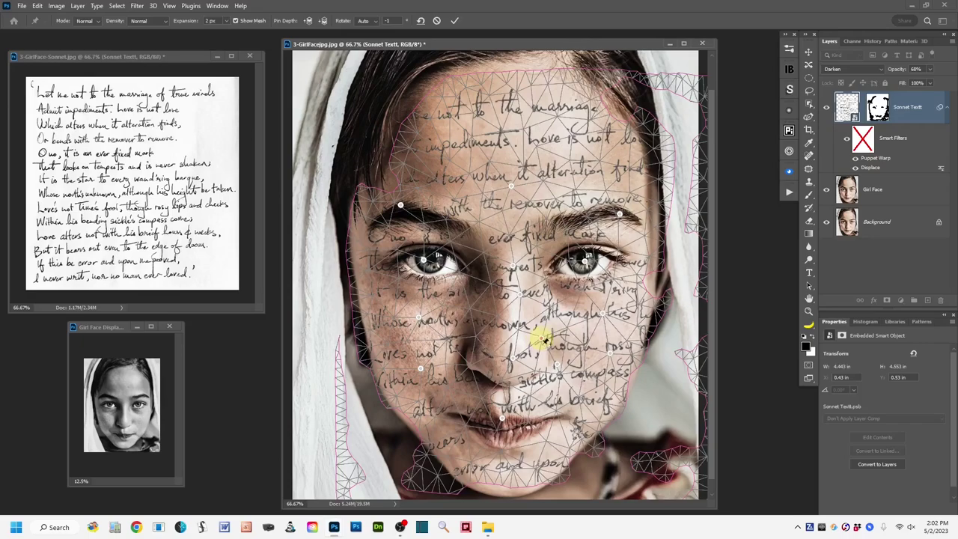
key("h")
key("h")
key("h")
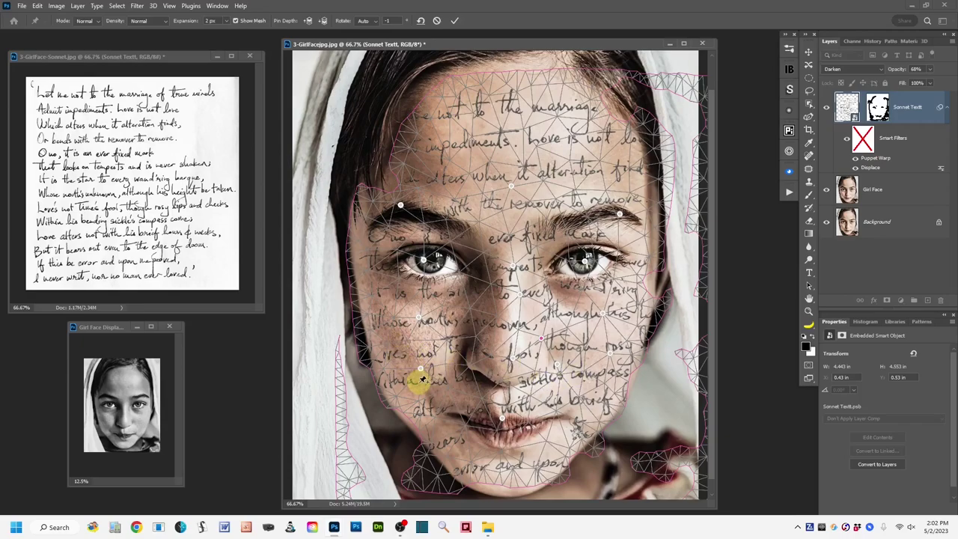
Step: Nudge the lower-forehead pin slightly upward so the handwriting curves with the forehead
key("h")
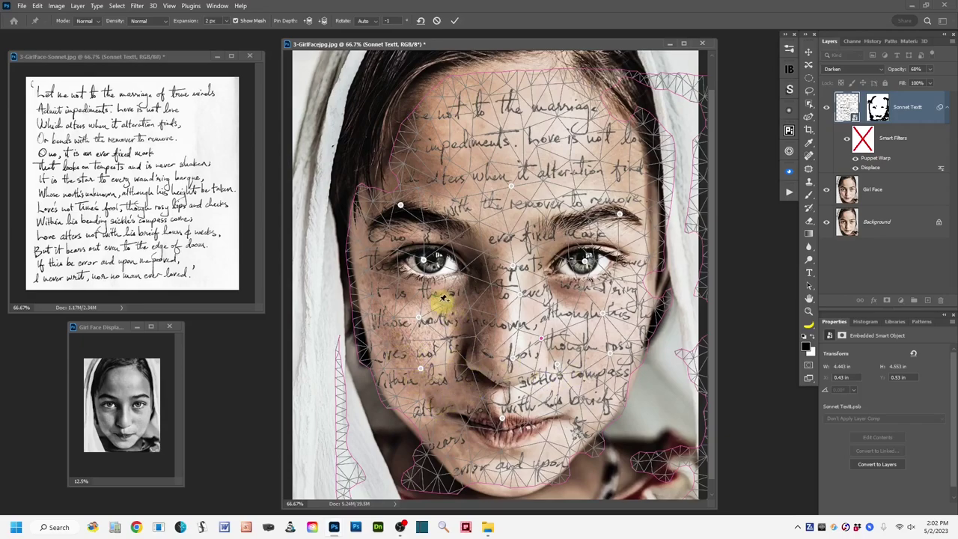
key("h")
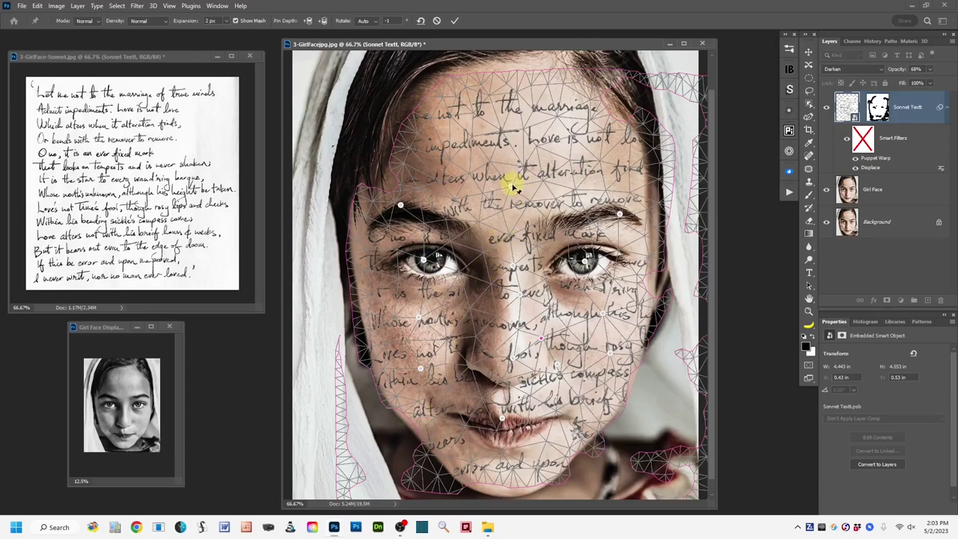
key("h")
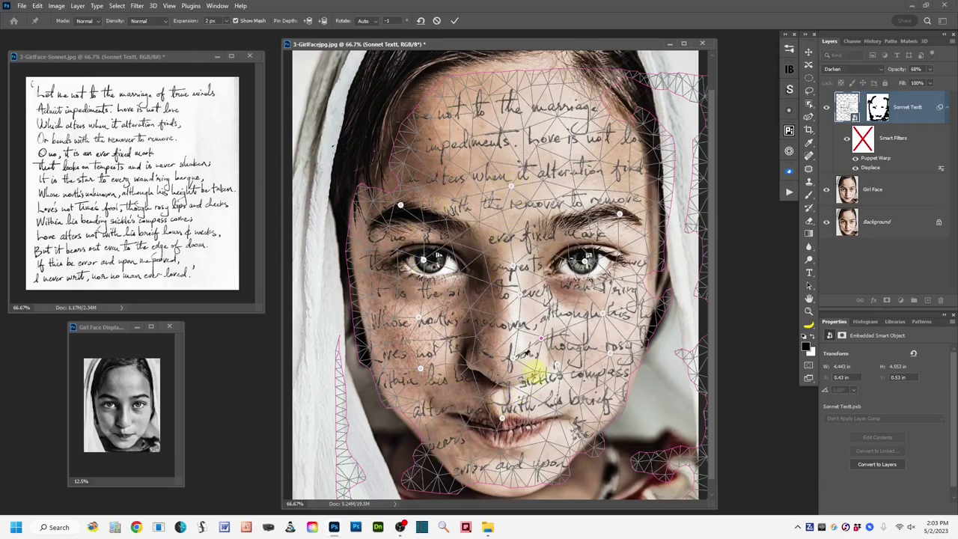
key("h")
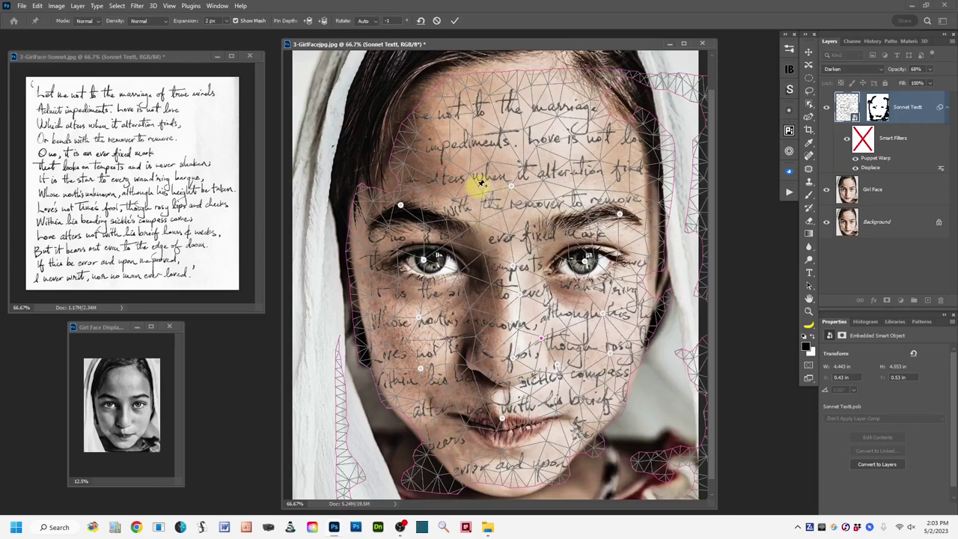
key("h")
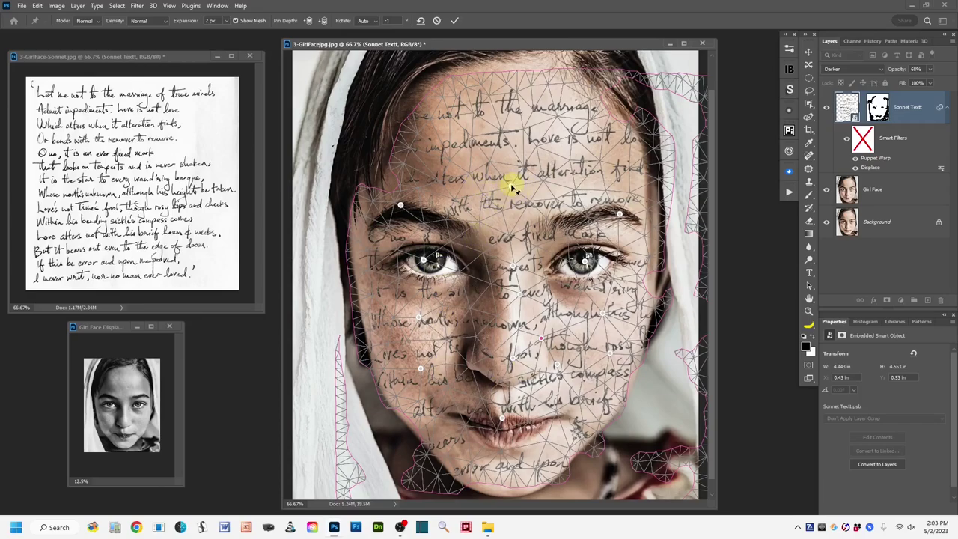
left_click(512, 187)
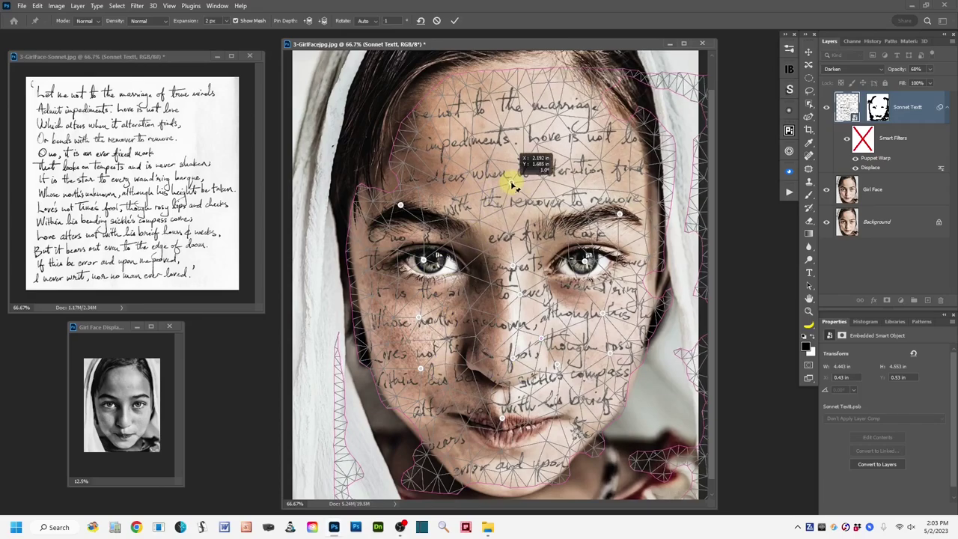
key("h")
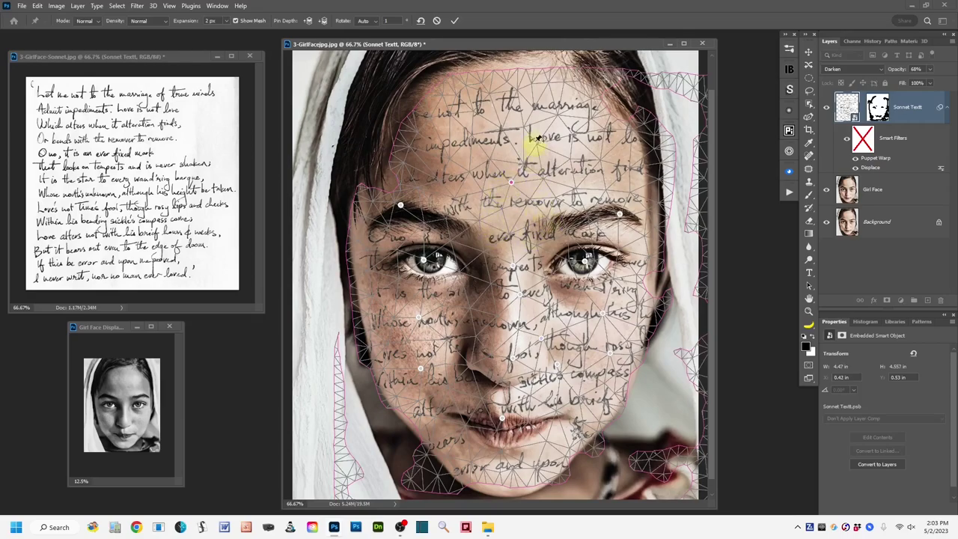
Step: Add a Puppet Warp pin on the upper forehead at the word "the" and apply the warp
key("h")
left_click(518, 106)
key("h")
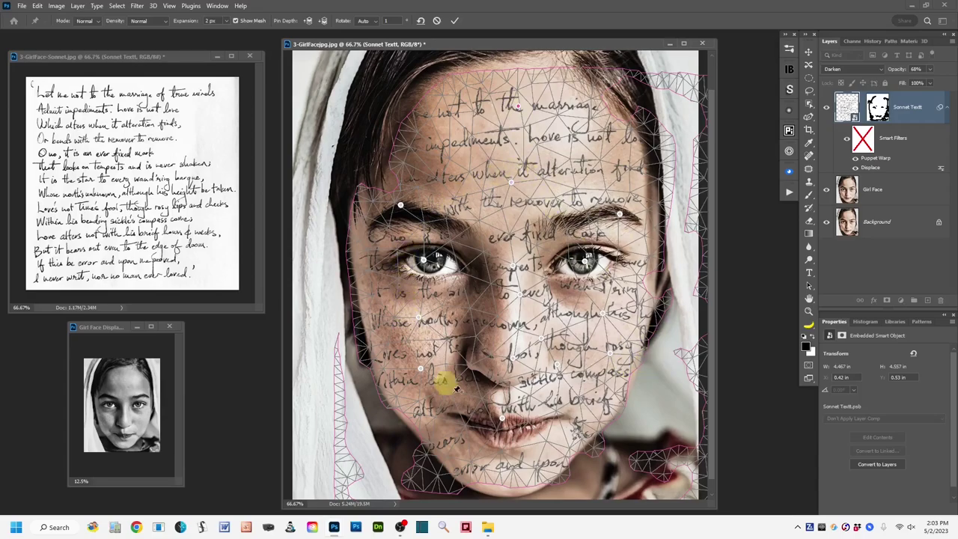
key("h")
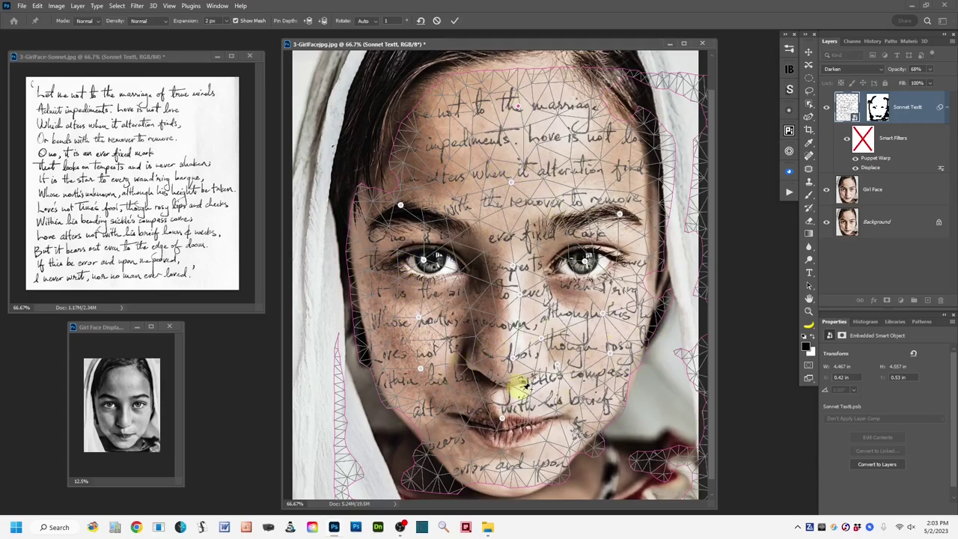
key("h")
key("h")
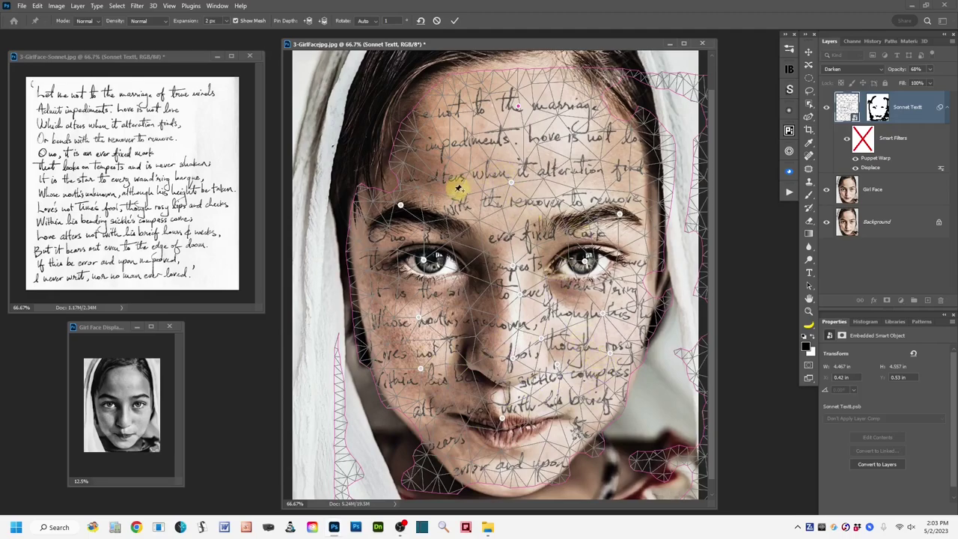
key("h")
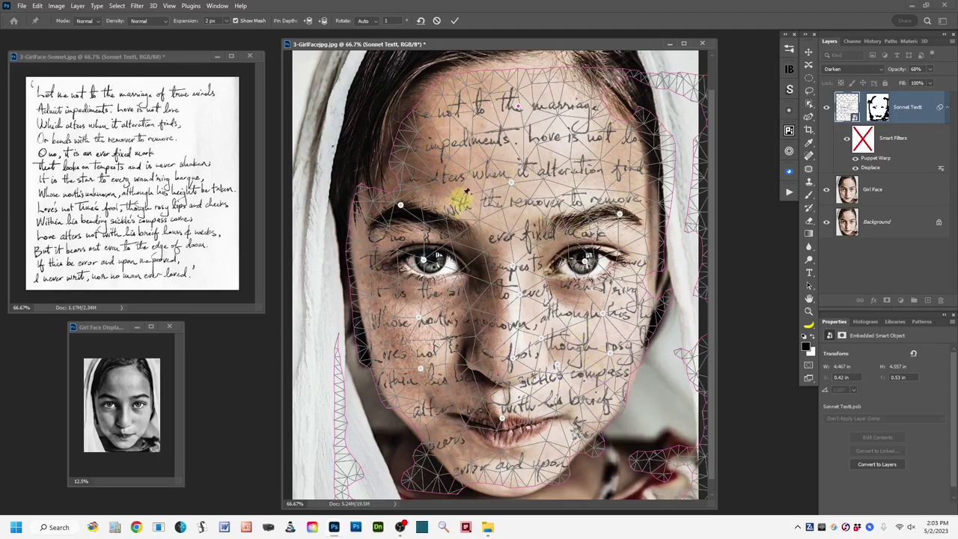
left_click(454, 23)
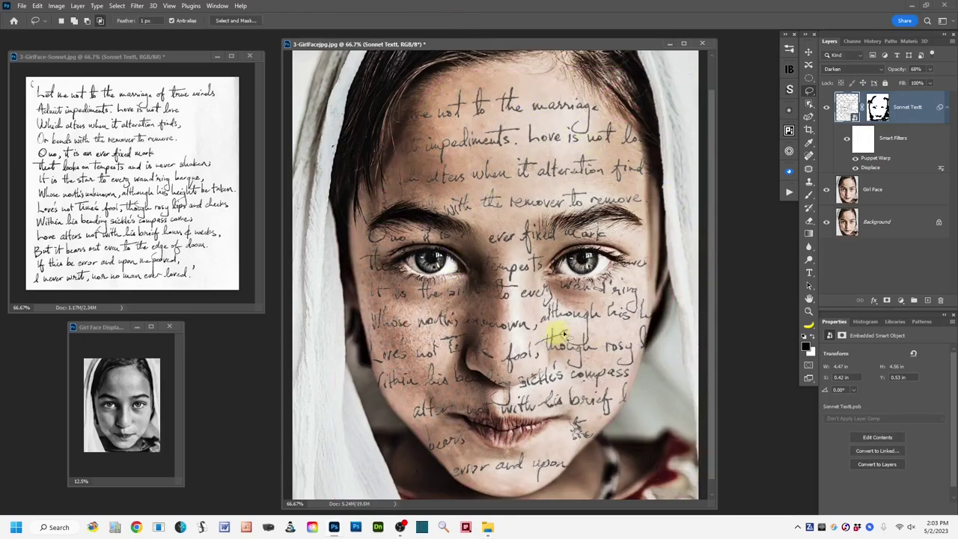
Step: Compare the warped handwriting with the original photo by isolating the Background layer and restoring the other layers
left_click(827, 224, "alt")
left_click(827, 224, "alt")
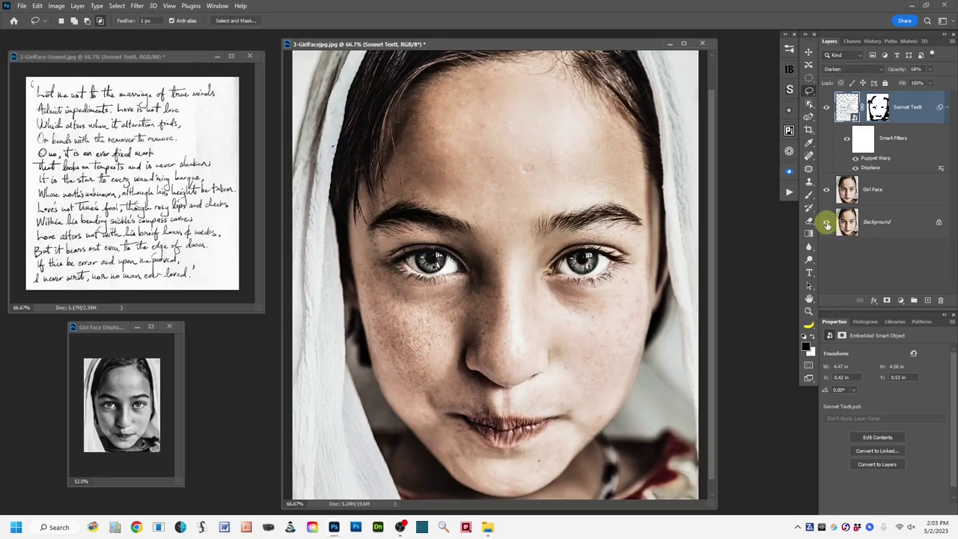